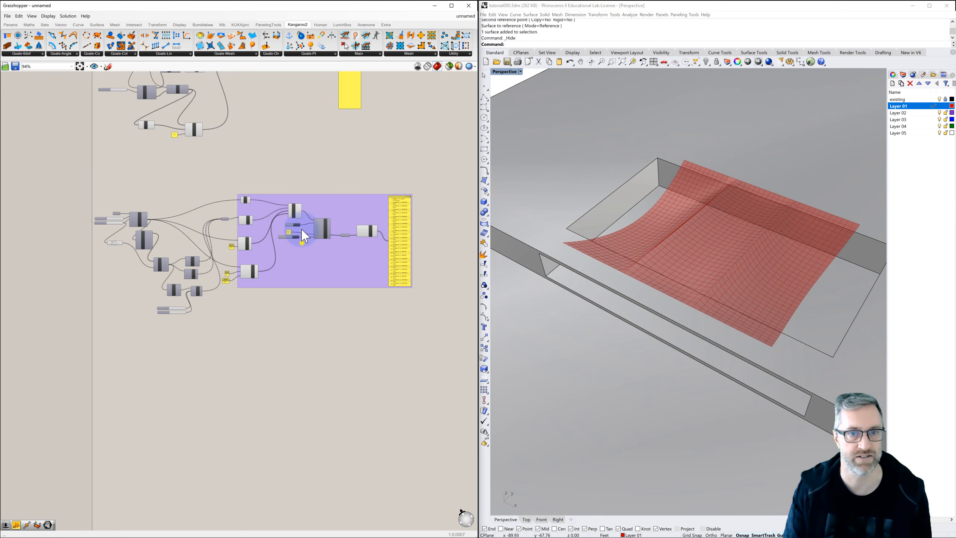
Turn off the preview of the component fed by the Geometry parameter after the BouncySolver in the purple group.
scroll(301, 235, up, 3)
scroll(283, 206, up, 3)
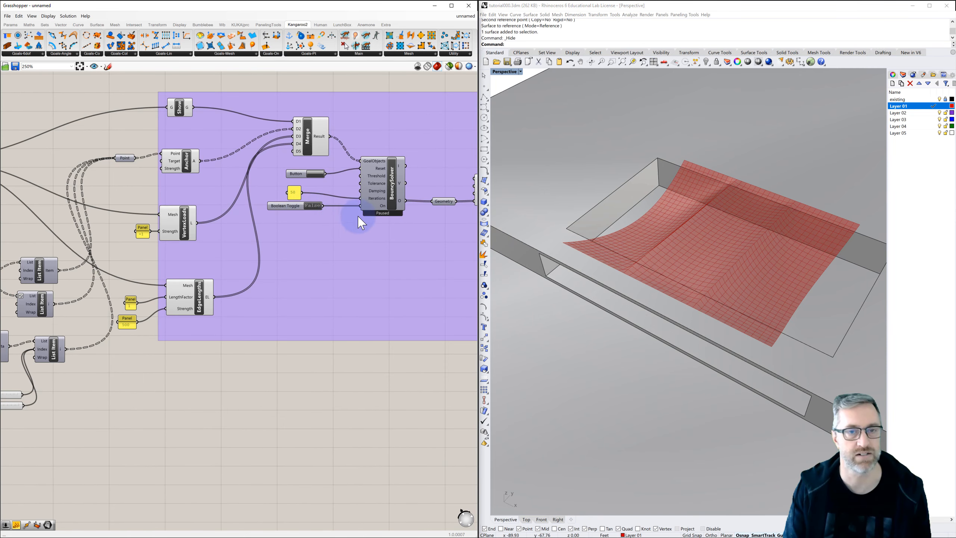
scroll(313, 206, down, 6)
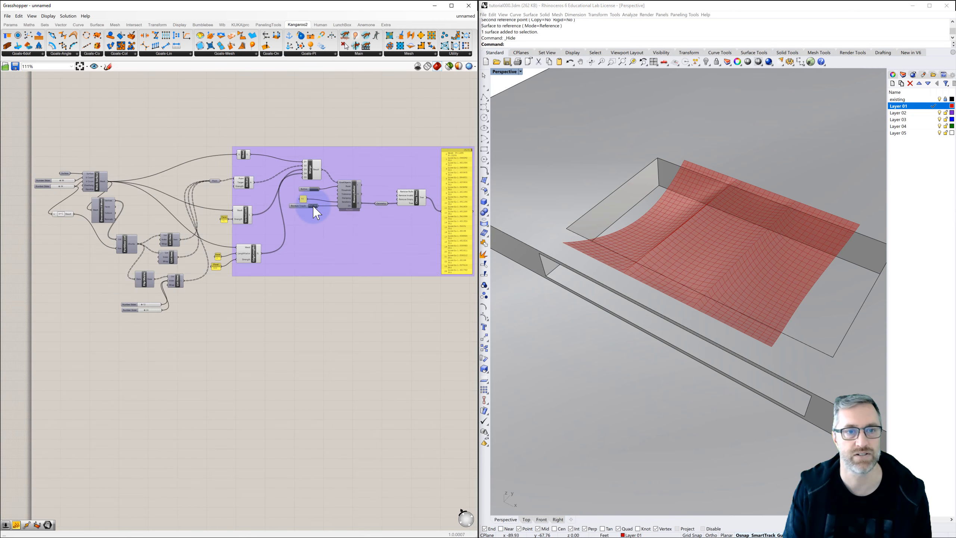
right_drag(306, 204, 292, 191)
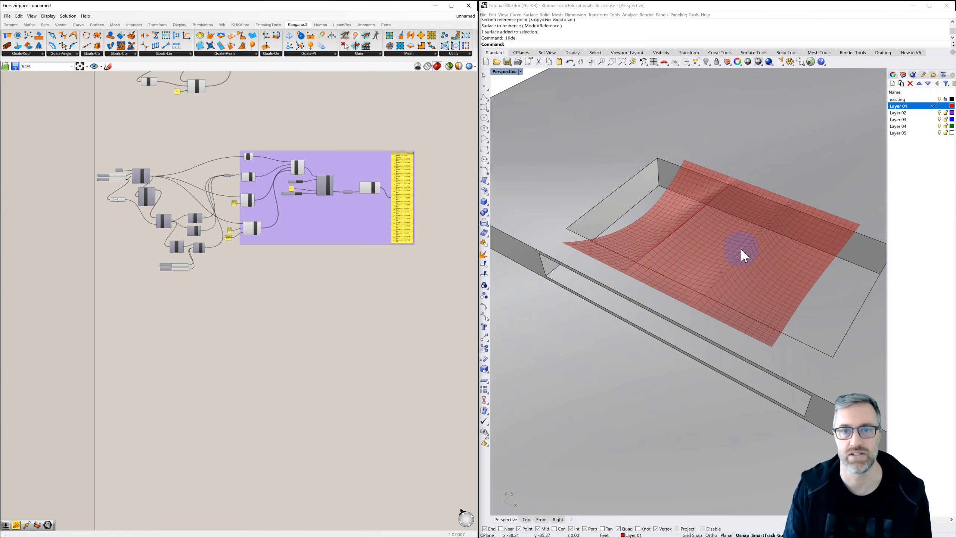
click(377, 194)
click(377, 194)
click(378, 286)
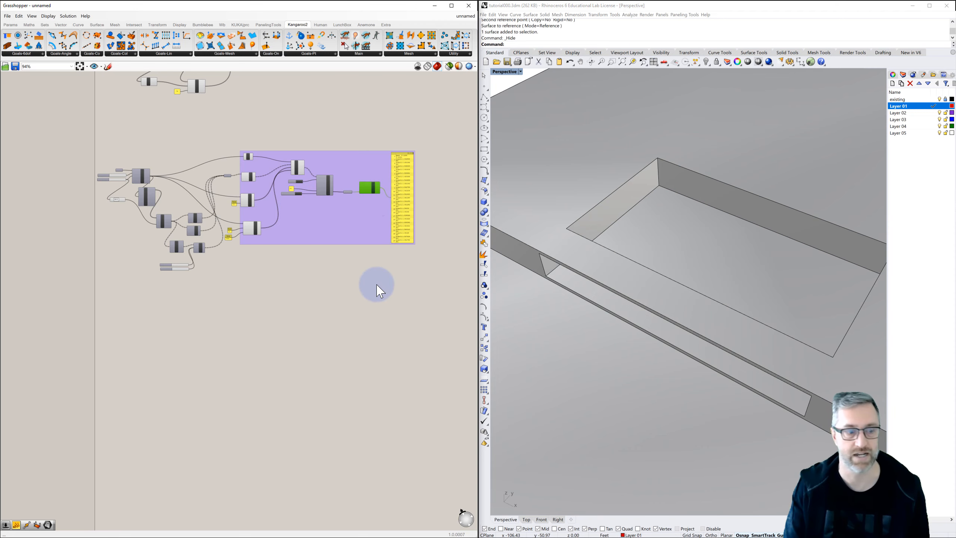
click(377, 286)
Duplicate the complete mesh and Kangaroo definition, including its purple group, directly below the original.
drag(85, 129, 433, 279)
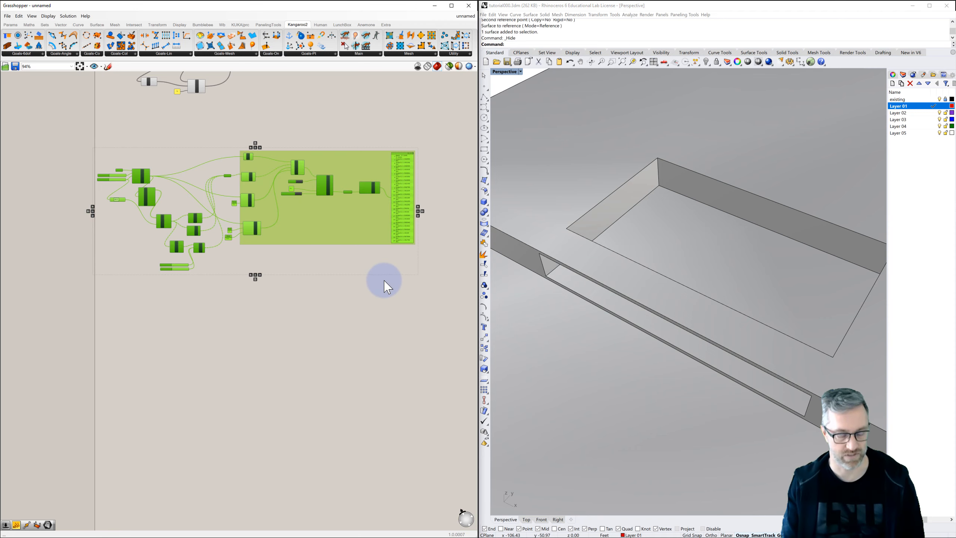
alt+drag(344, 222, 348, 374)
click(331, 278)
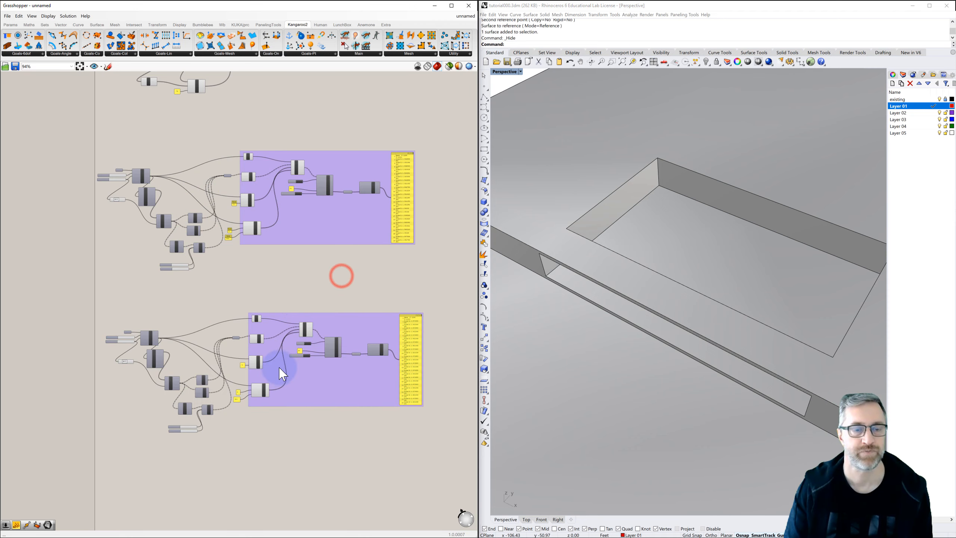
Switch to Rhino, make Layer 02 the current layer and turn off Layer 01.
scroll(282, 374, up, 3)
right_drag(281, 373, 321, 325)
scroll(194, 319, up, 1)
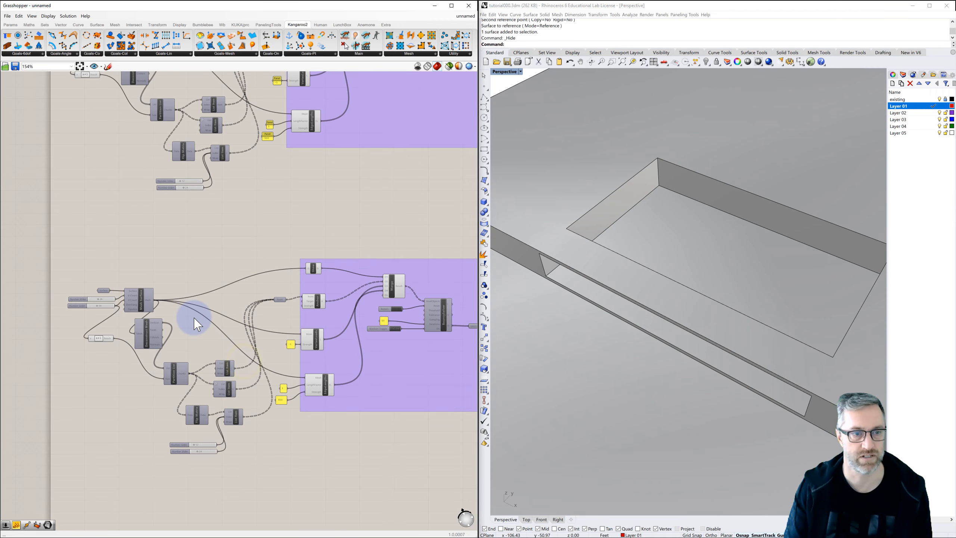
right_drag(242, 285, 207, 270)
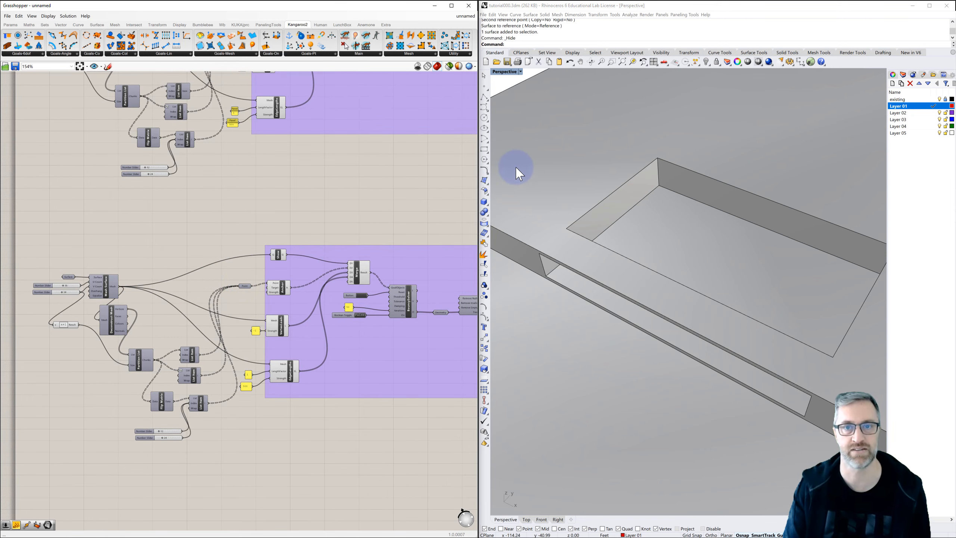
click(380, 183)
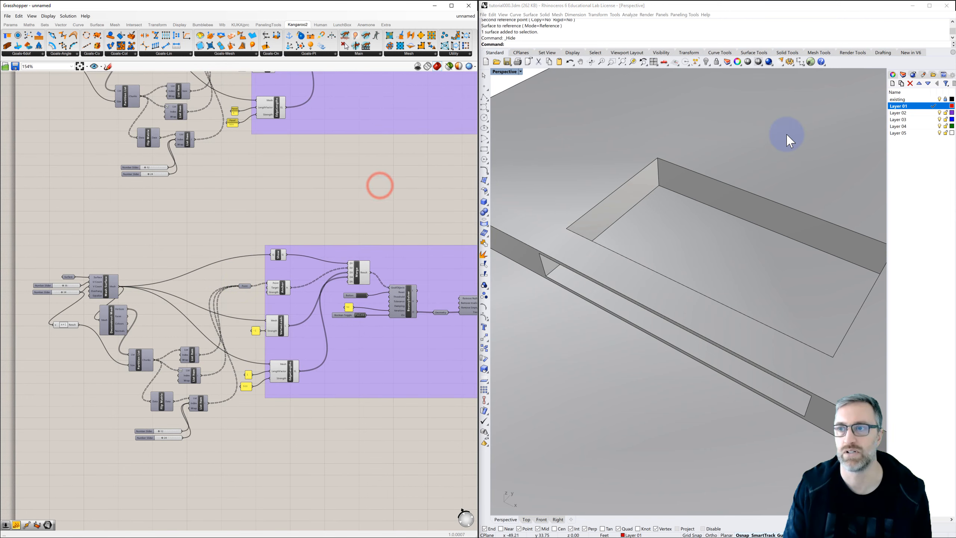
click(935, 113)
click(941, 107)
shift+right_drag(801, 245, 791, 236)
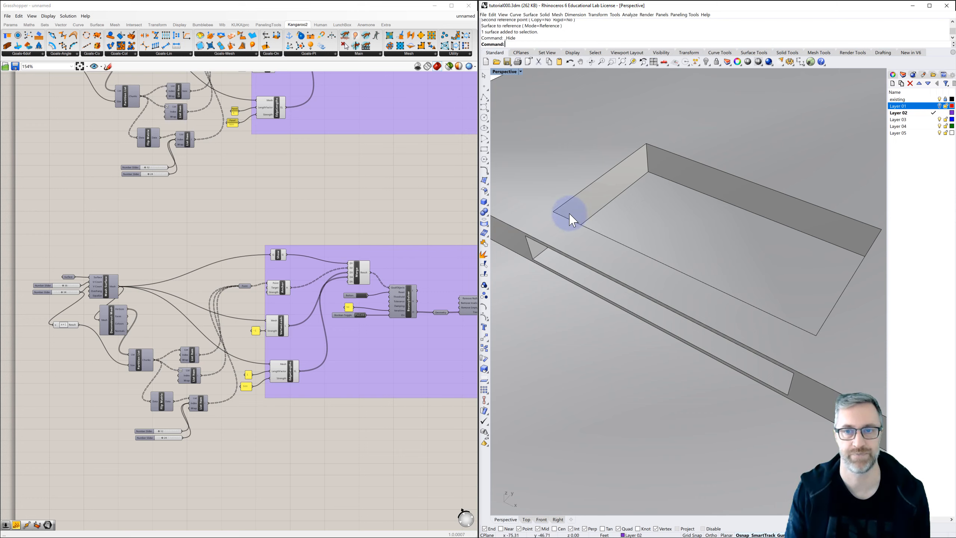
Create a corner-to-corner plane surface spanning opposite lower corners of the rectangular opening in the slab.
click(531, 14)
mouse_move(538, 23)
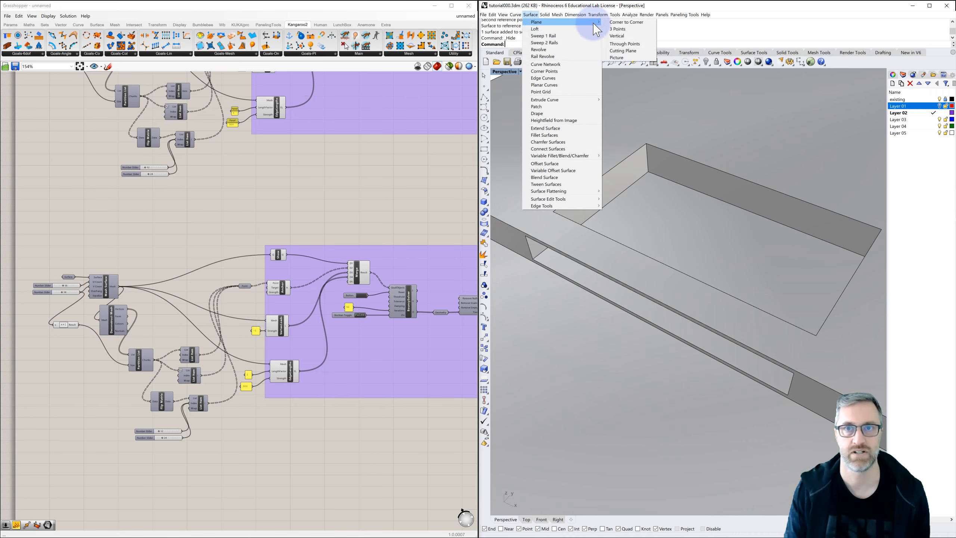
click(632, 24)
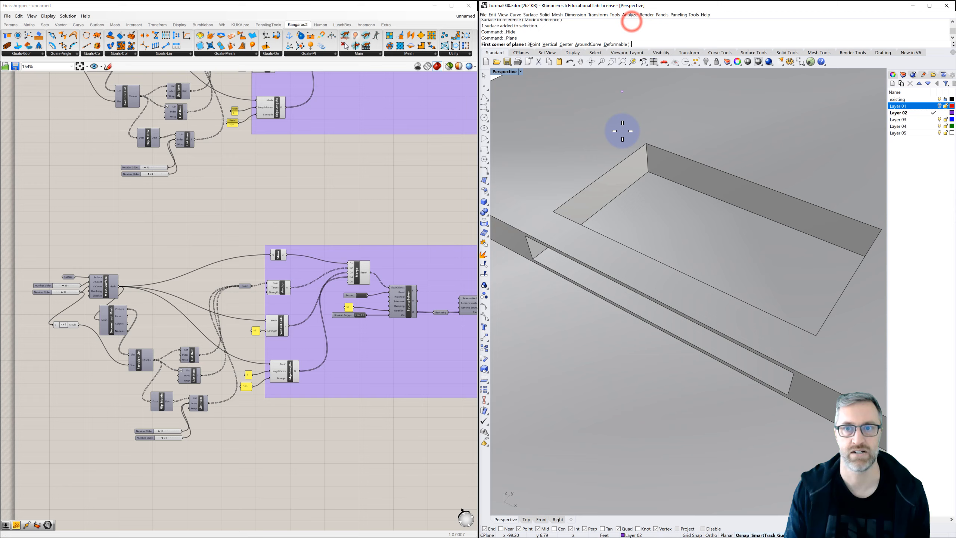
click(649, 172)
right_drag(677, 207, 744, 216)
right_drag(657, 236, 681, 230)
click(570, 316)
mouse_move(595, 318)
right_down()
mouse_move(628, 335)
mouse_move(679, 327)
mouse_move(749, 275)
mouse_move(761, 244)
right_up()
In Grasshopper, reference the new purple plane in the duplicated definition's Surface parameter.
click(71, 252)
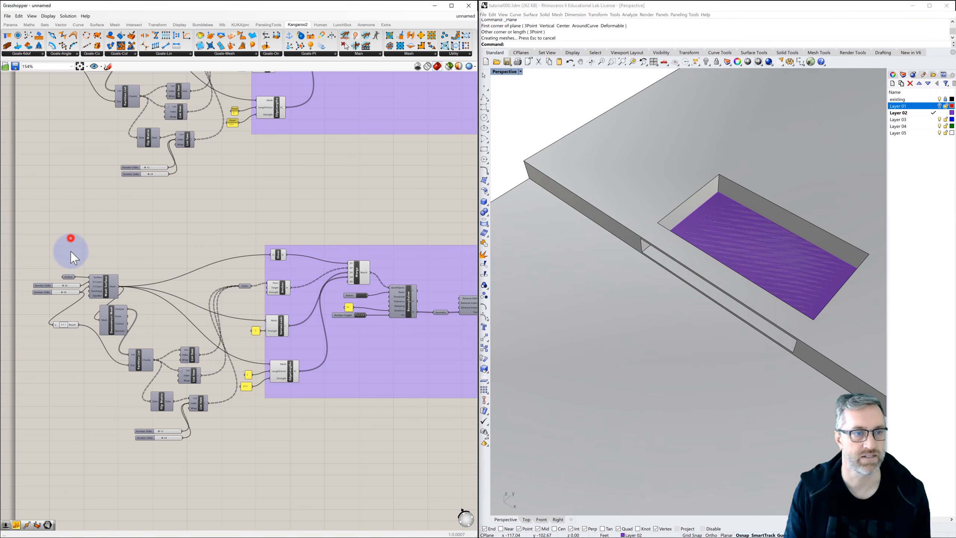
right_click(69, 276)
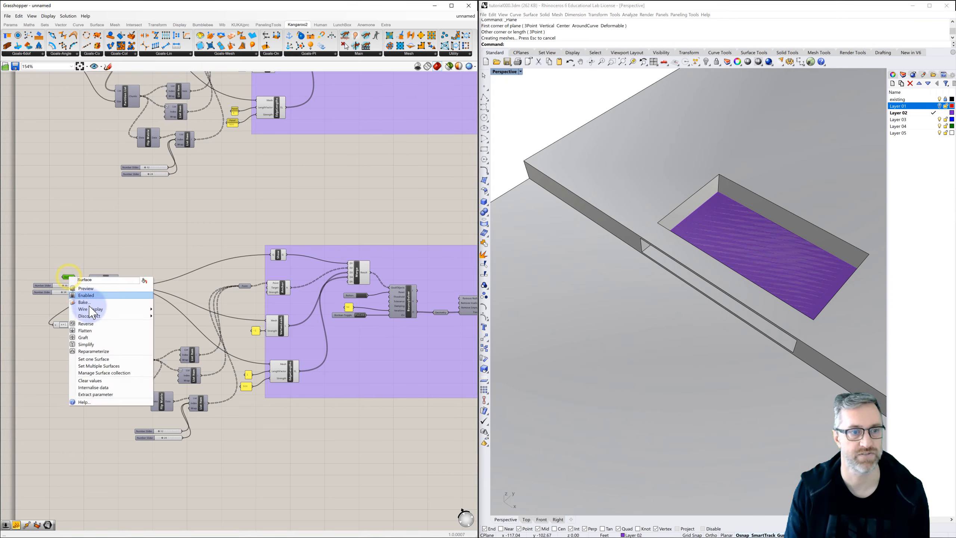
click(90, 360)
click(765, 257)
Preview the duplicated definition's Surface parameter to check the referenced plane, and switch the preview back off.
click(69, 276)
right_click(70, 278)
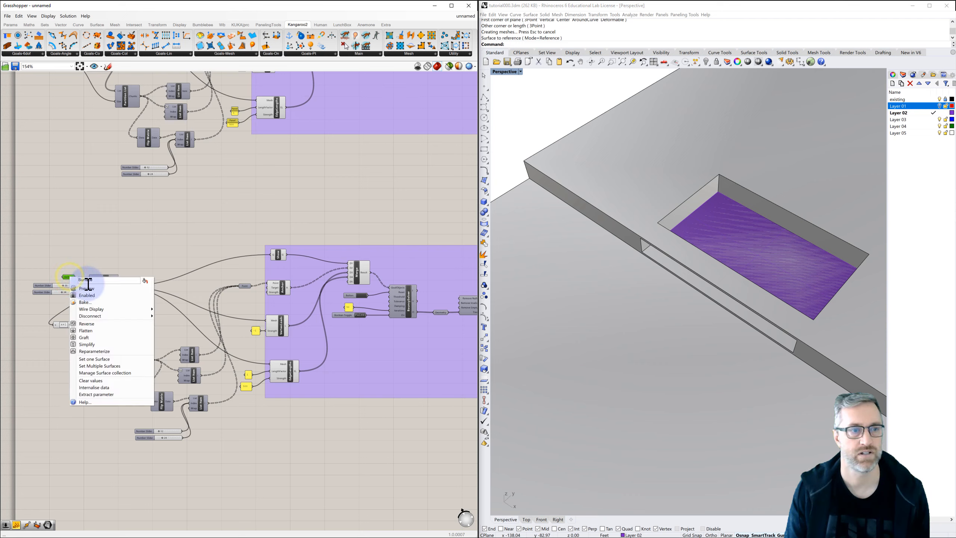
click(92, 290)
click(121, 224)
click(69, 277)
right_click(69, 278)
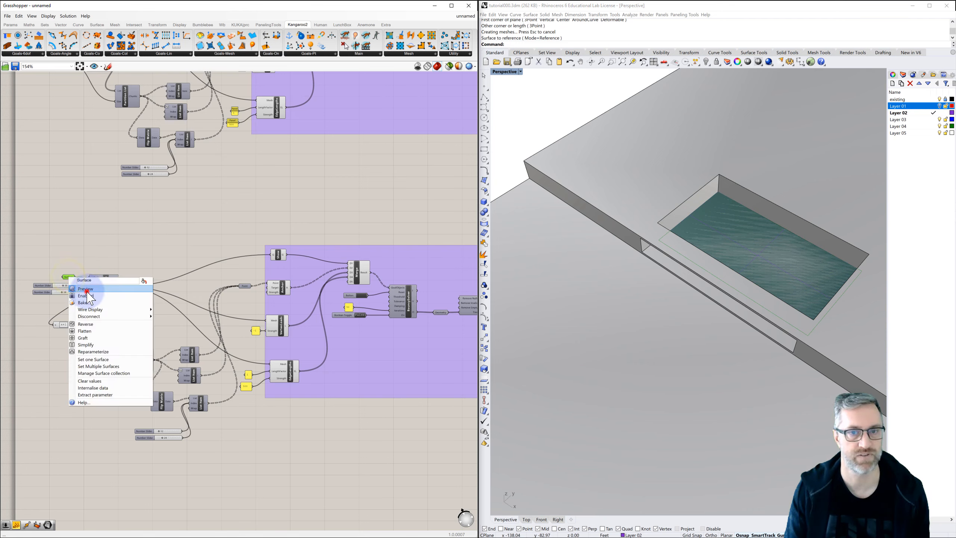
click(86, 288)
Hide the purple plane surface in the Rhino viewport.
click(729, 234)
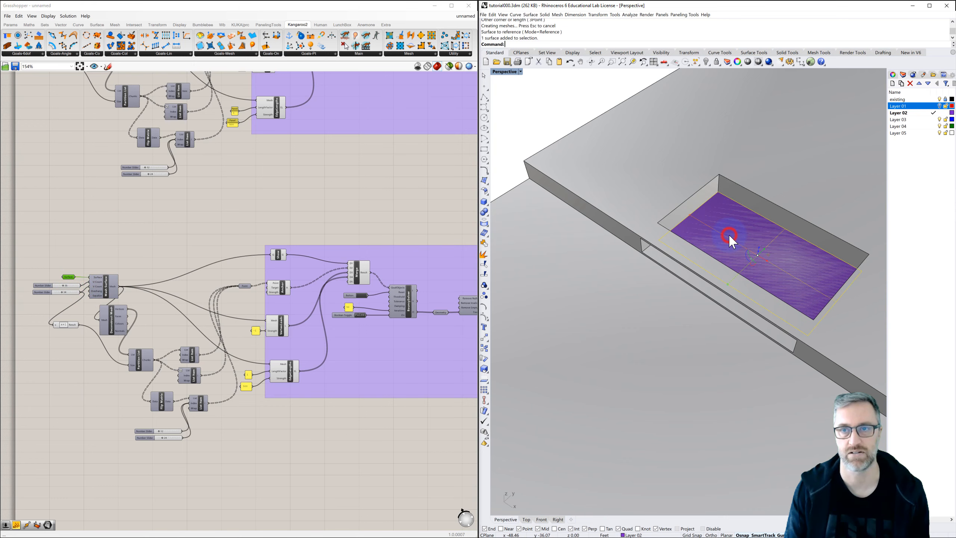
click(707, 62)
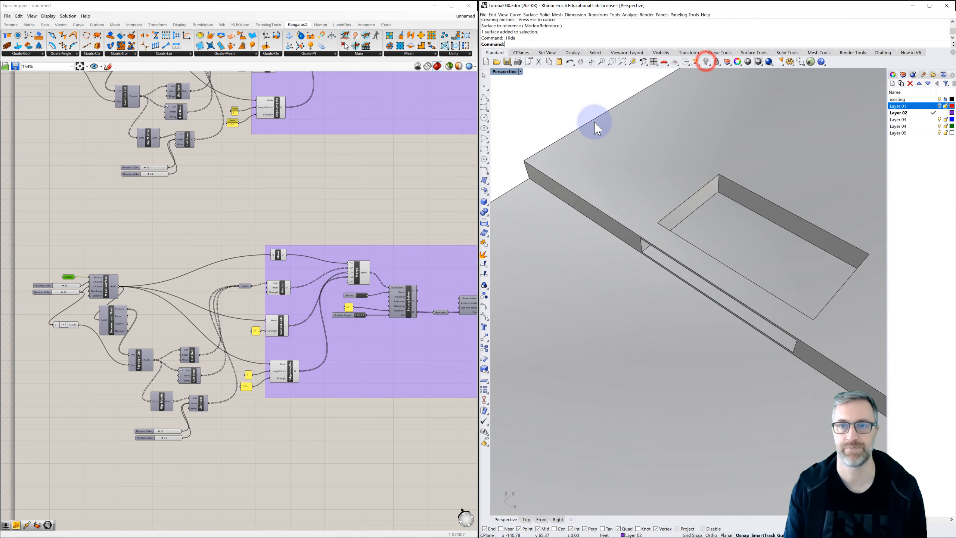
Turn on the preview of the duplicated BouncySolver and reset its simulation with the connected Button.
click(108, 290)
right_click(108, 292)
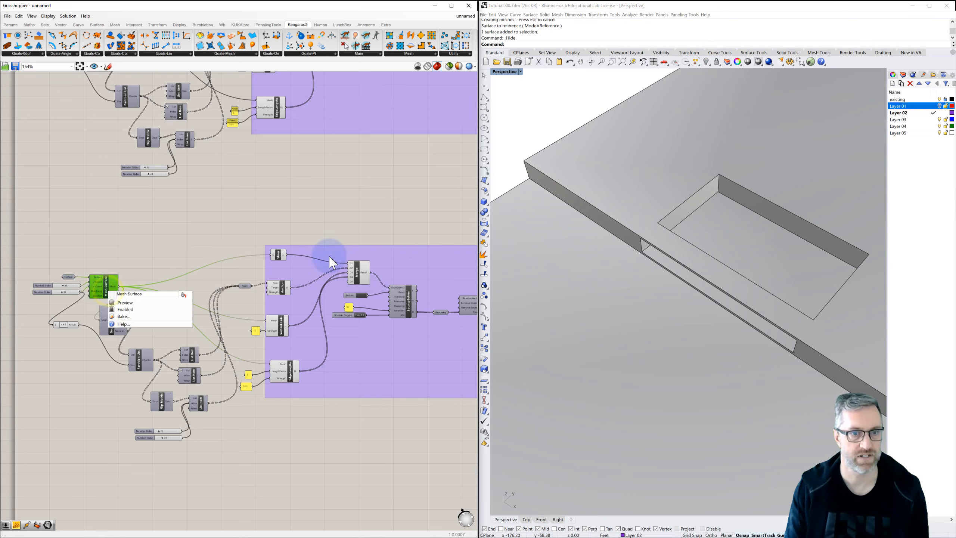
click(410, 312)
click(410, 310)
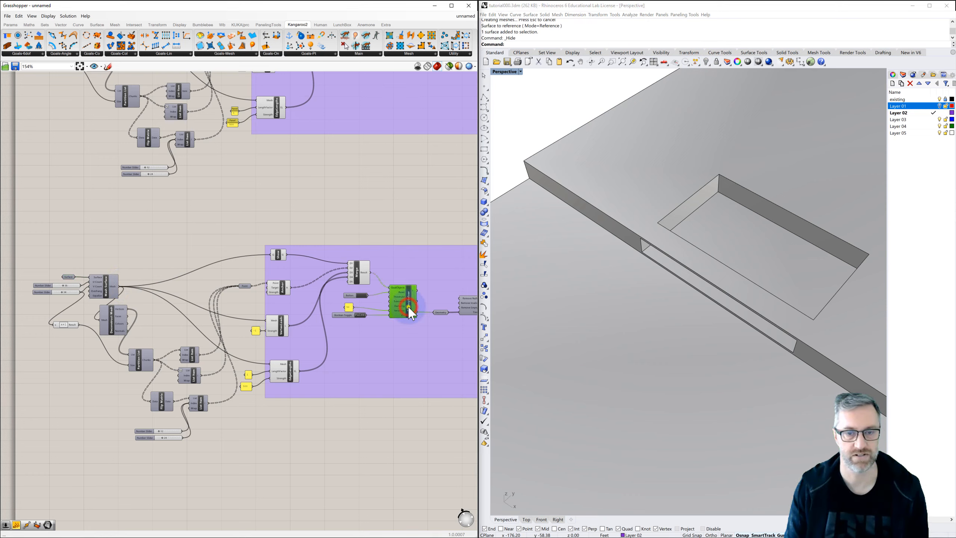
right_click(410, 308)
click(425, 320)
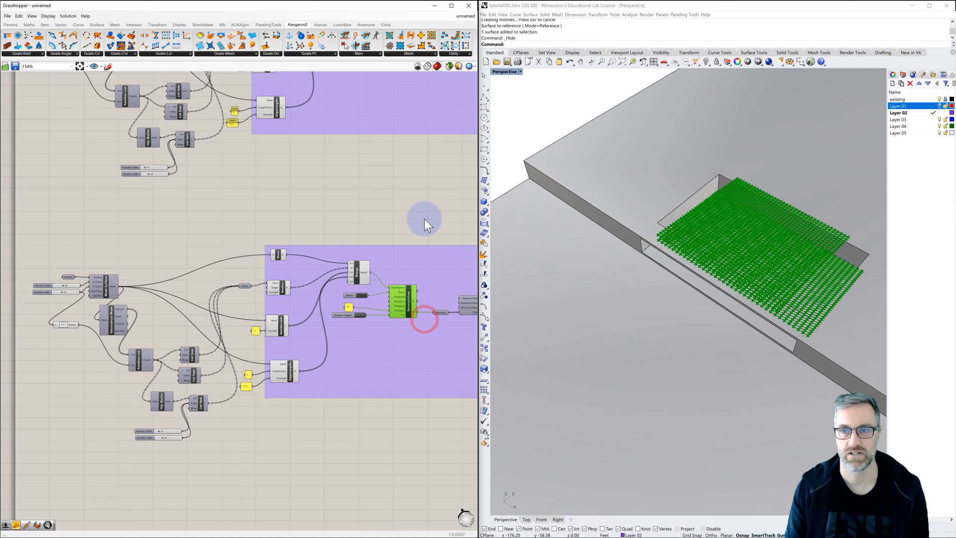
click(421, 171)
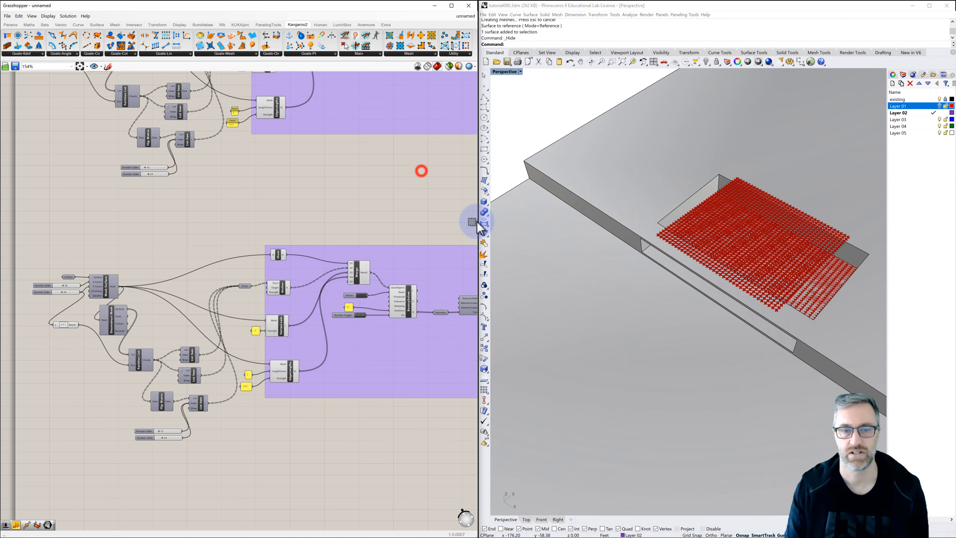
click(362, 296)
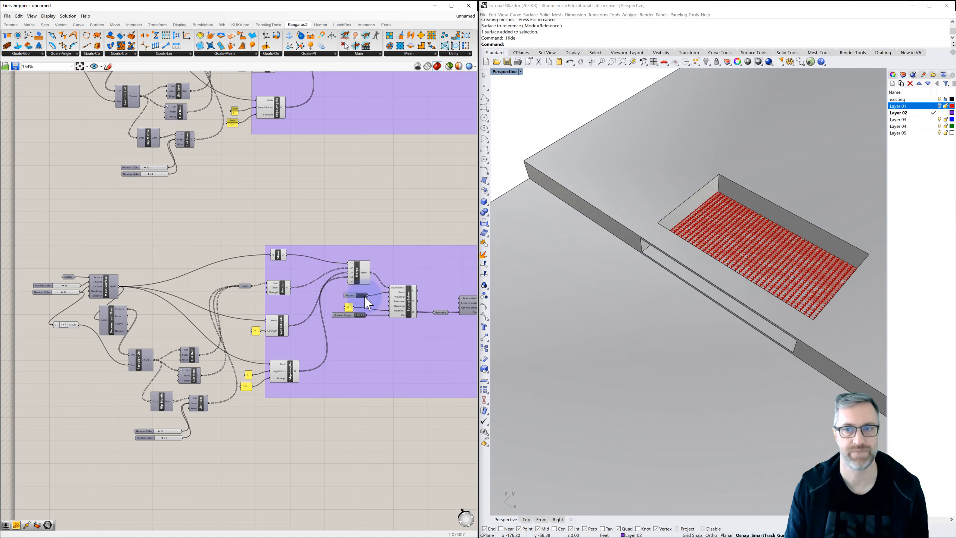
mouse_move(758, 261)
right_down()
mouse_move(751, 235)
mouse_move(770, 245)
mouse_move(774, 265)
right_up()
scroll(765, 238, up, 5)
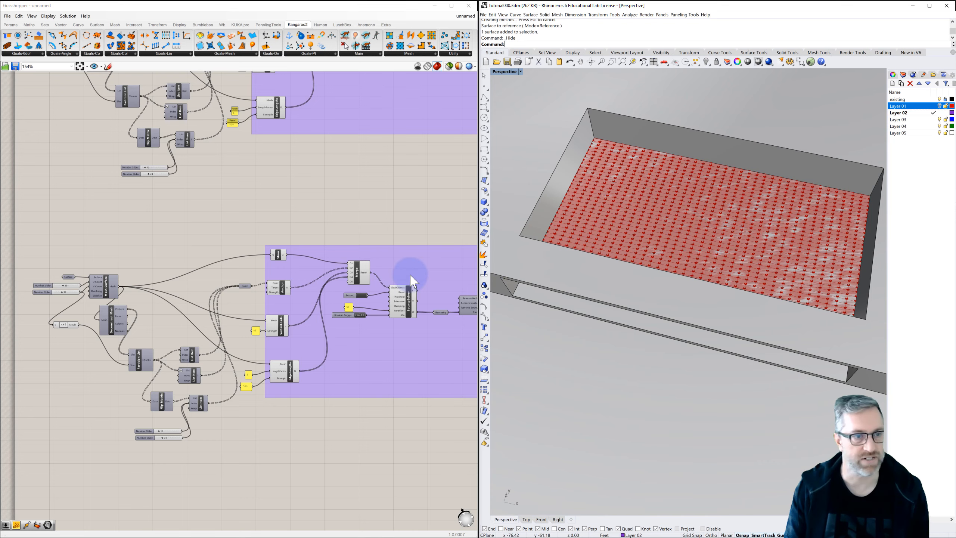
Delete the duplicated Partition List, the three List Items, the Flip Matrix and the two index sliders.
right_drag(123, 332, 177, 282)
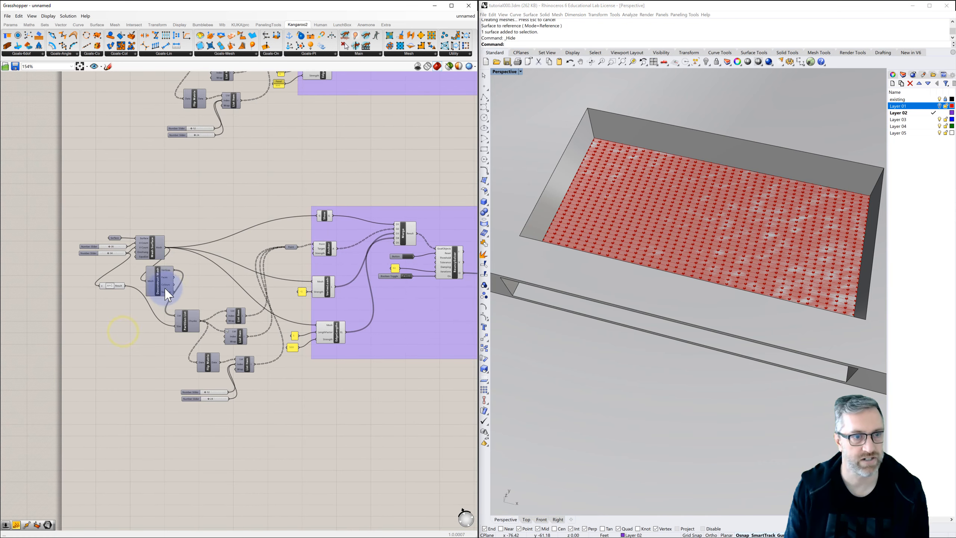
scroll(161, 292, up, 1)
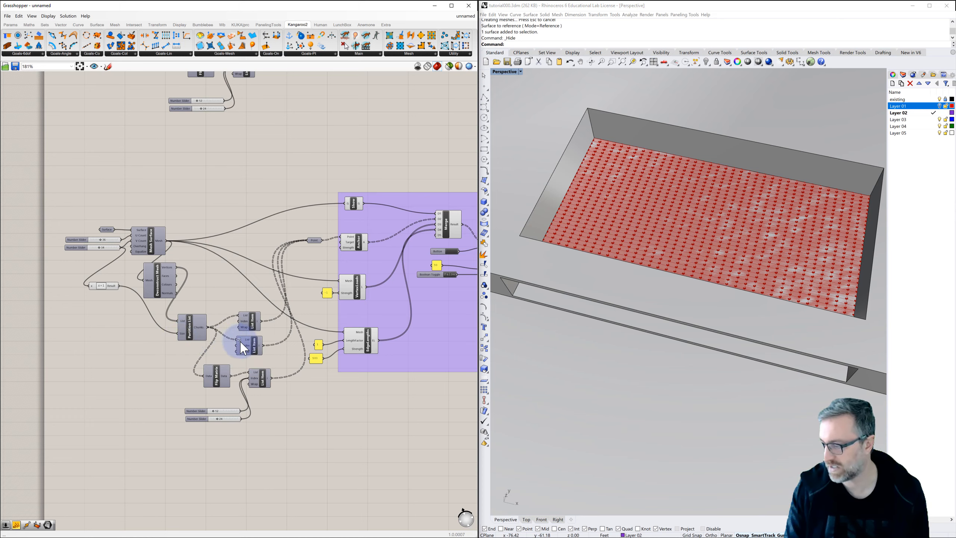
click(194, 338)
key(Delete)
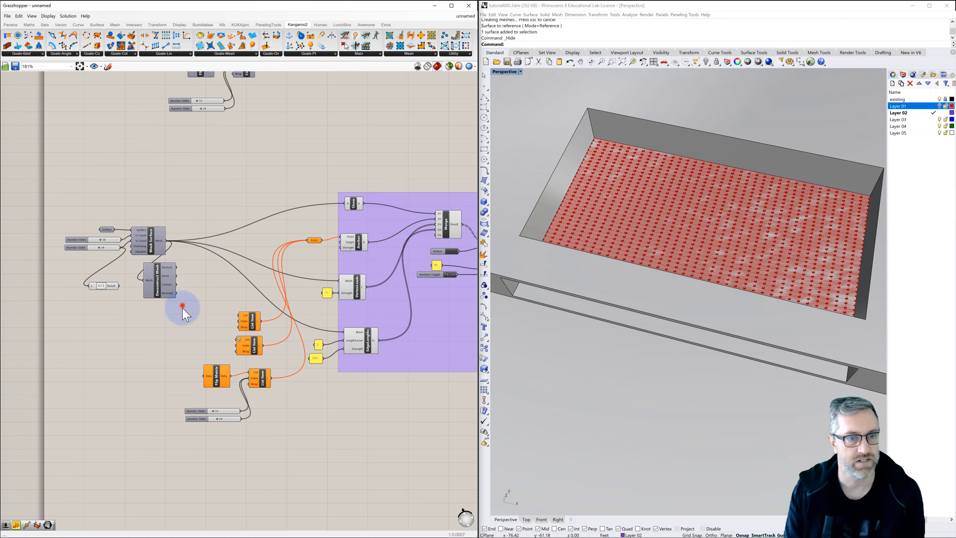
drag(183, 308, 284, 440)
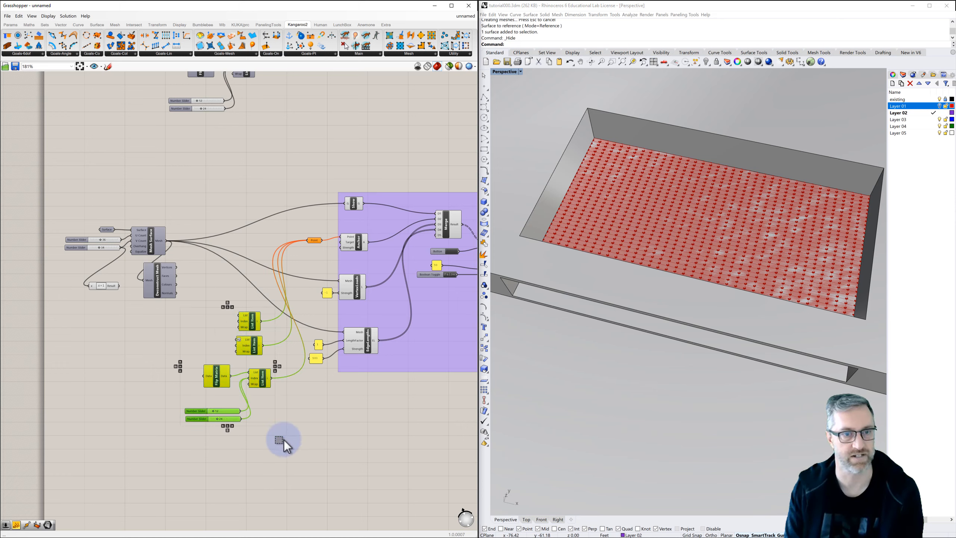
key(Delete)
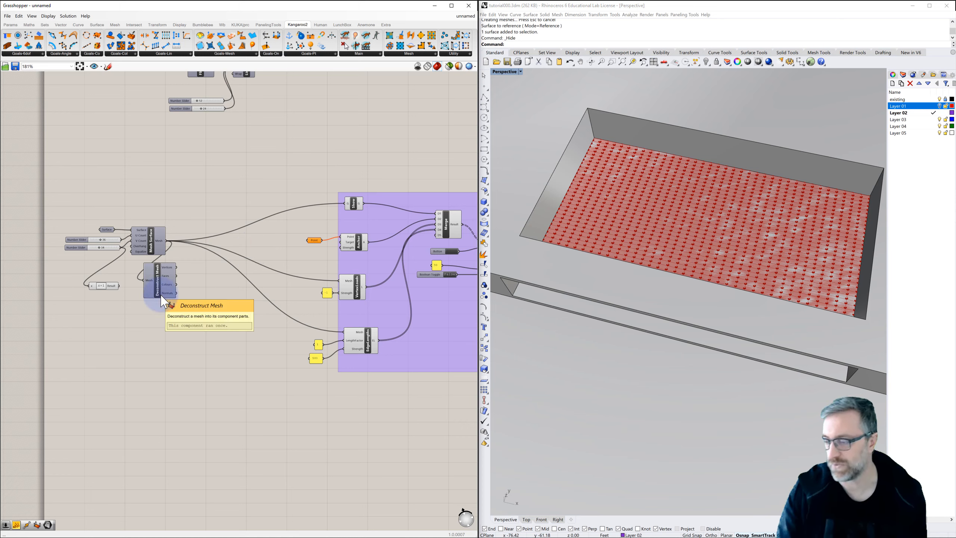
Add a Mesh Edges component below Deconstruct Mesh and connect the Mesh Surface output to its Mesh input.
double_click(161, 333)
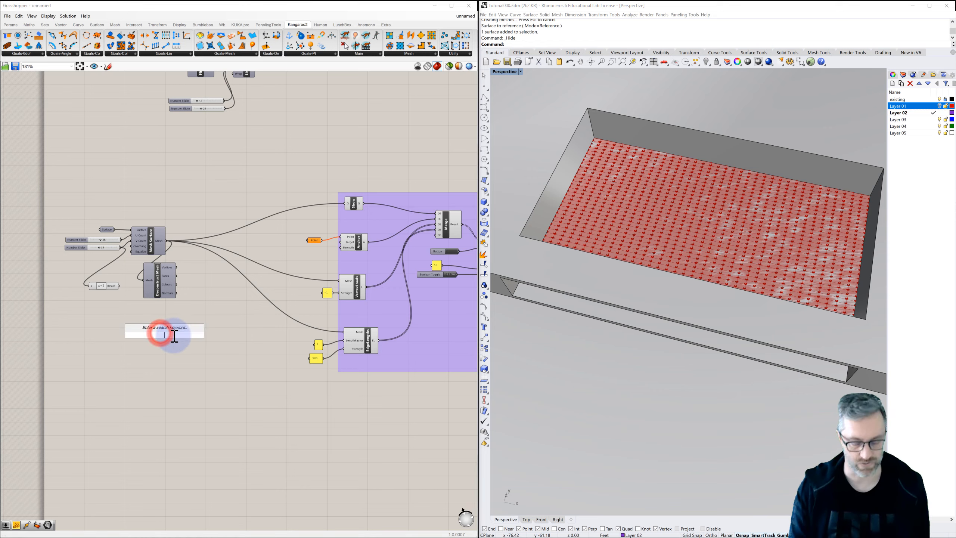
text(mesh)
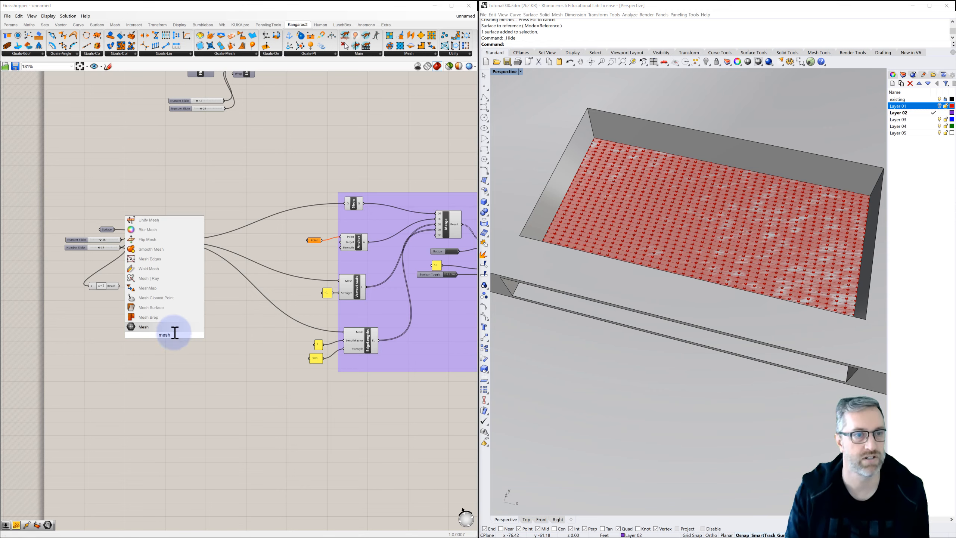
click(150, 260)
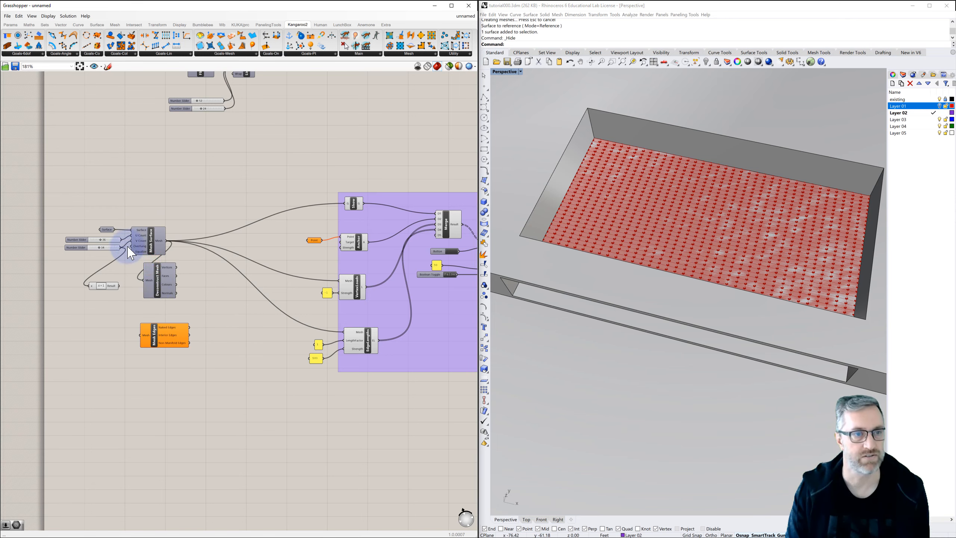
drag(167, 242, 140, 335)
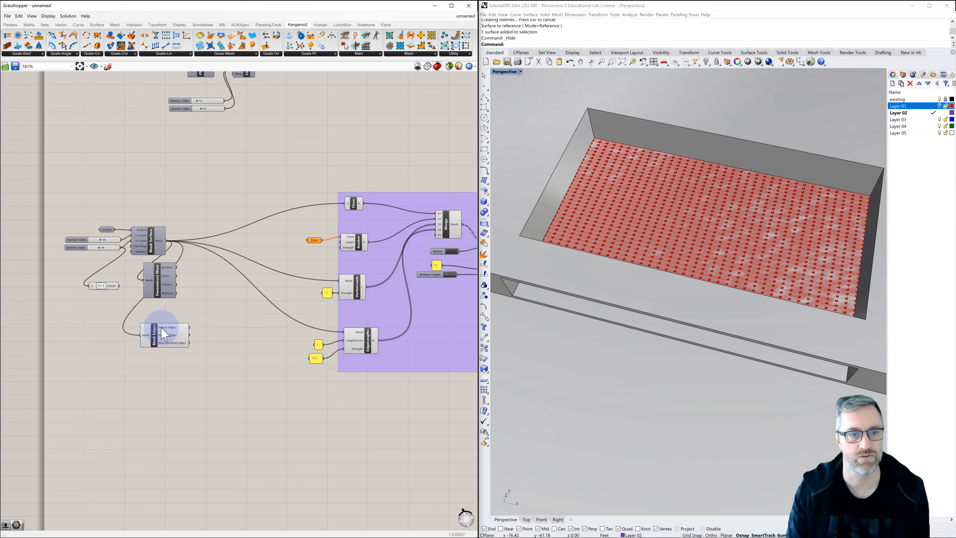
Add a Geometry parameter beside Mesh Edges and preview its Naked Edges output, then feed it the Interior Edges output instead.
mouse_move(173, 329)
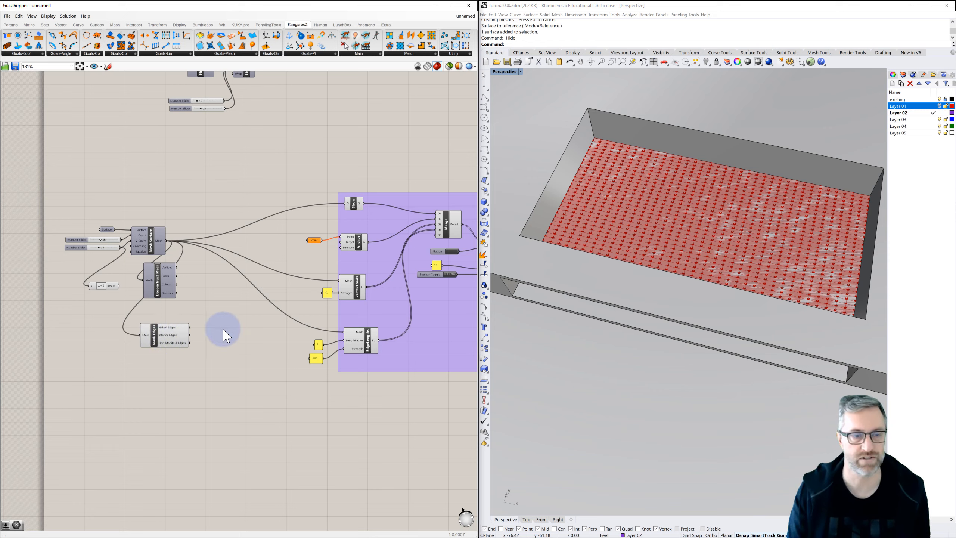
double_click(231, 335)
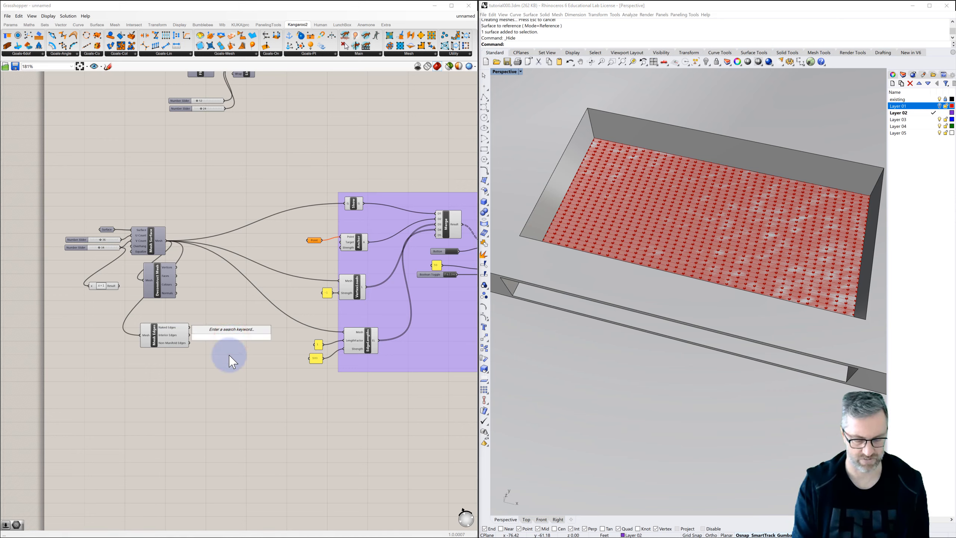
text(geo)
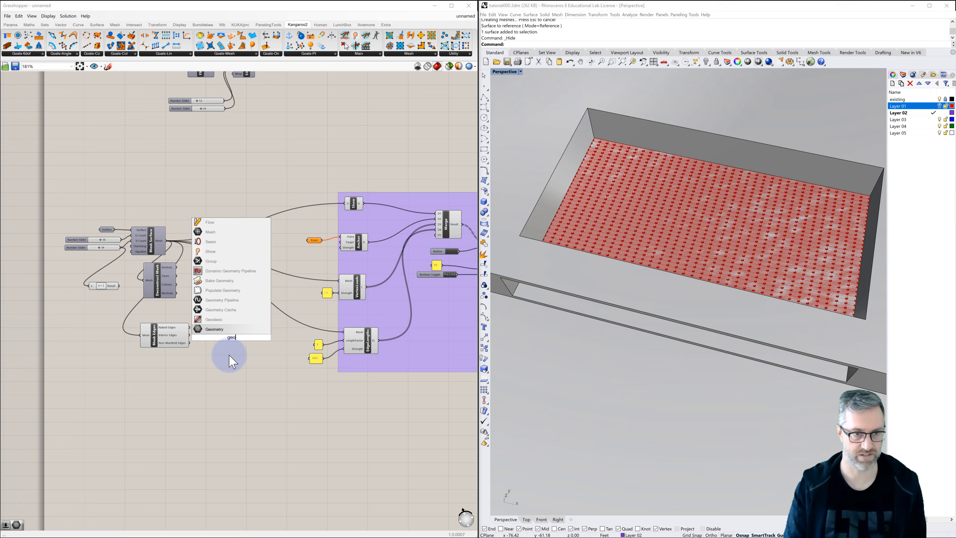
click(214, 328)
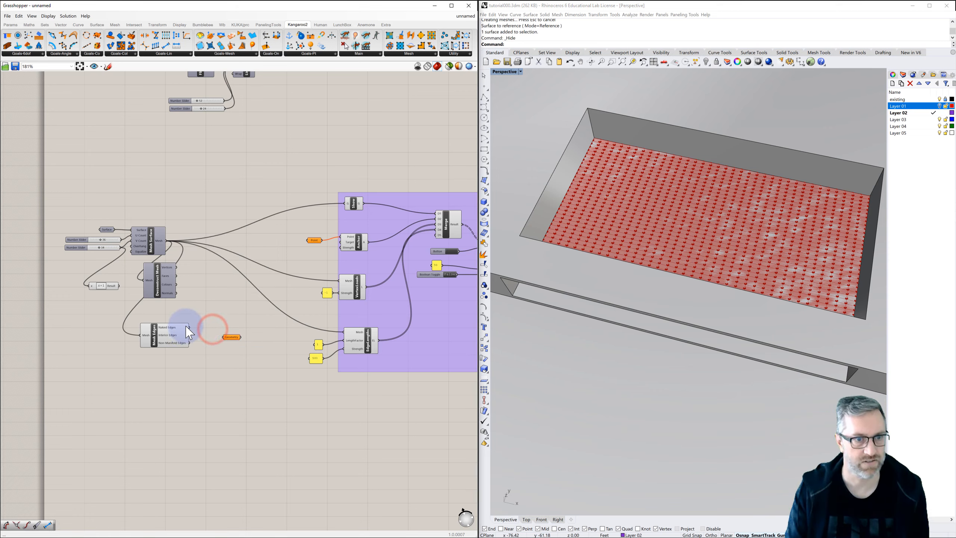
drag(222, 338, 232, 338)
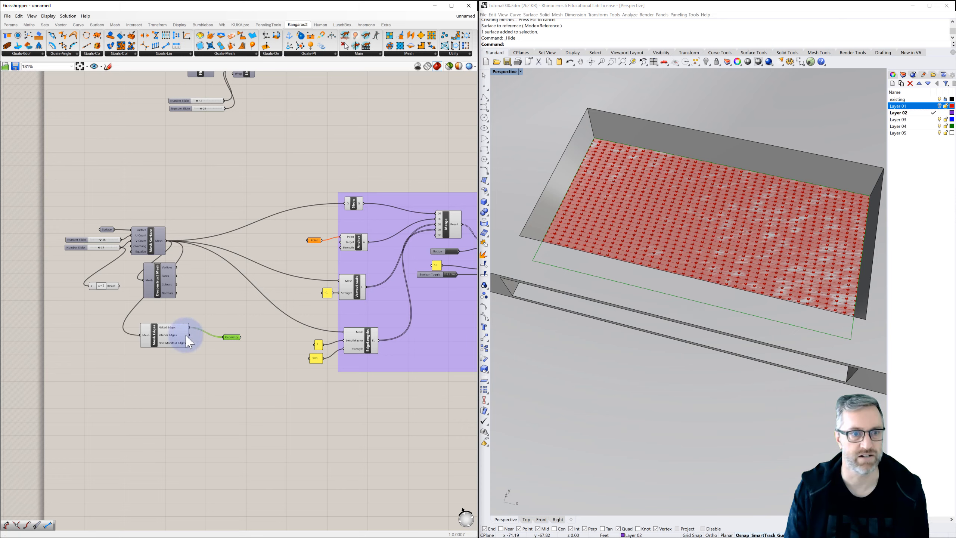
drag(224, 339, 226, 338)
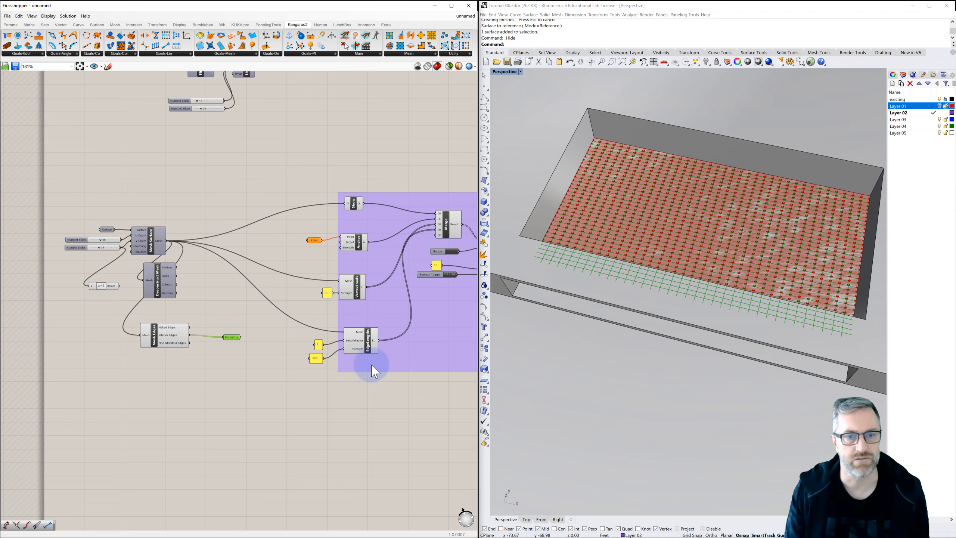
Delete the VertexLoads and EdgeLengths goals from the purple group of the duplicated definition.
right_drag(371, 364, 335, 357)
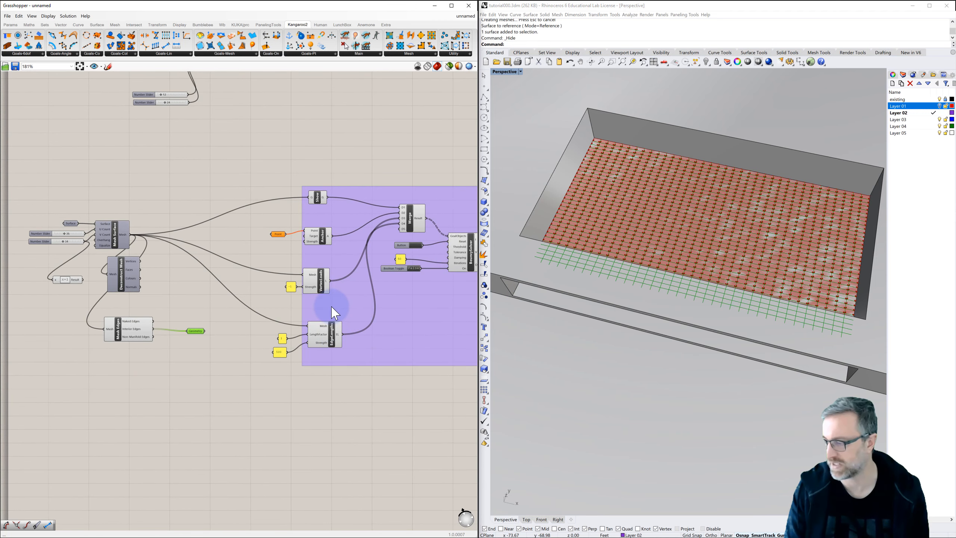
click(321, 278)
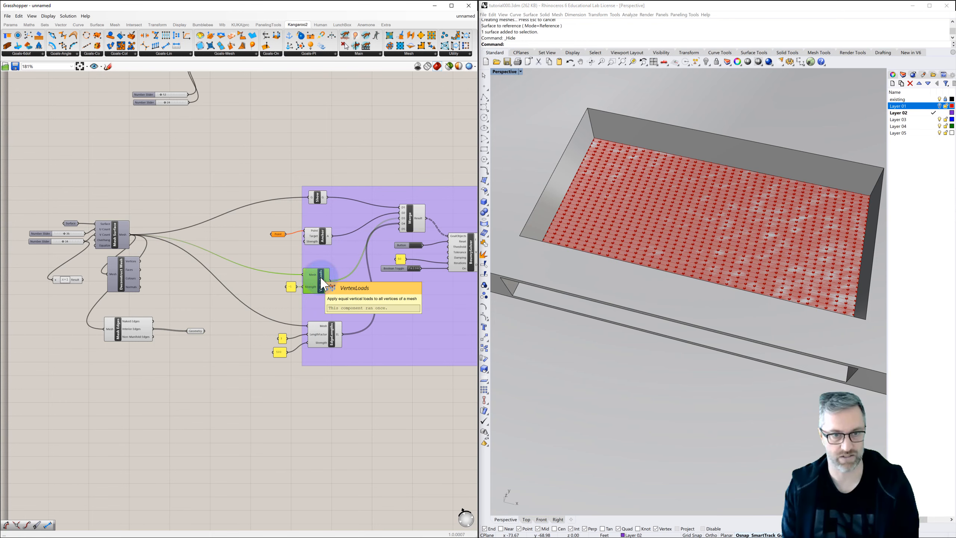
click(335, 339)
key(Delete)
click(326, 147)
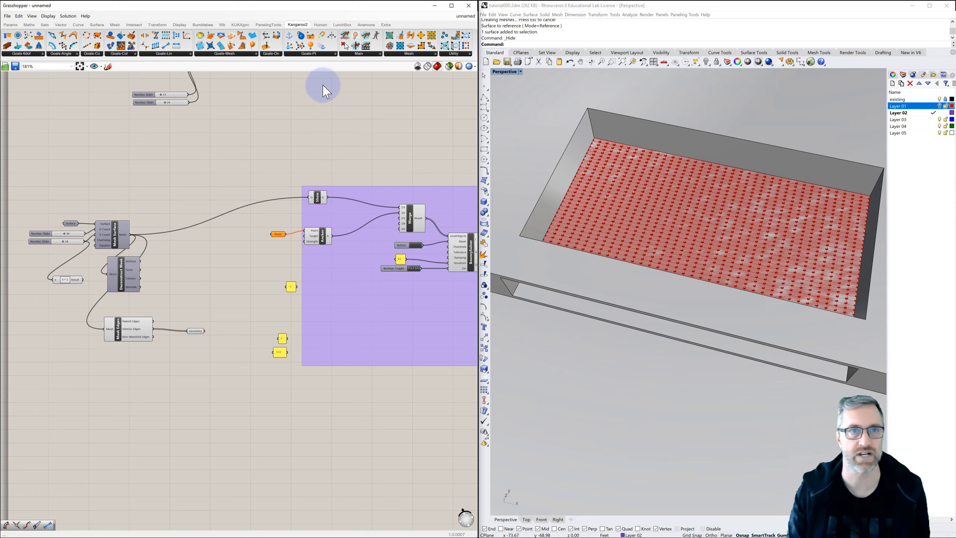
Add a Kangaroo Load goal to the purple group, feeding Deconstruct Mesh's Vertices into its Point input and its output into Merge D3.
click(312, 55)
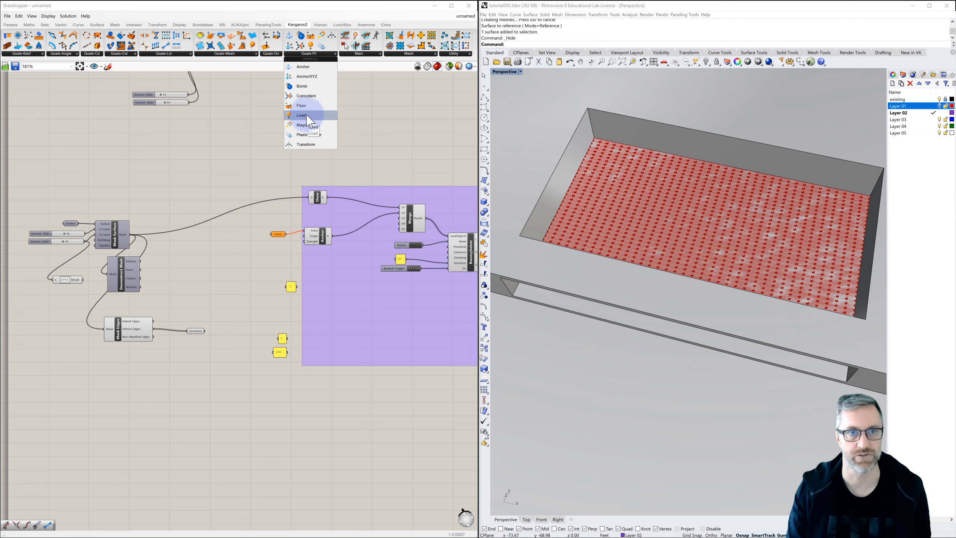
drag(307, 117, 323, 291)
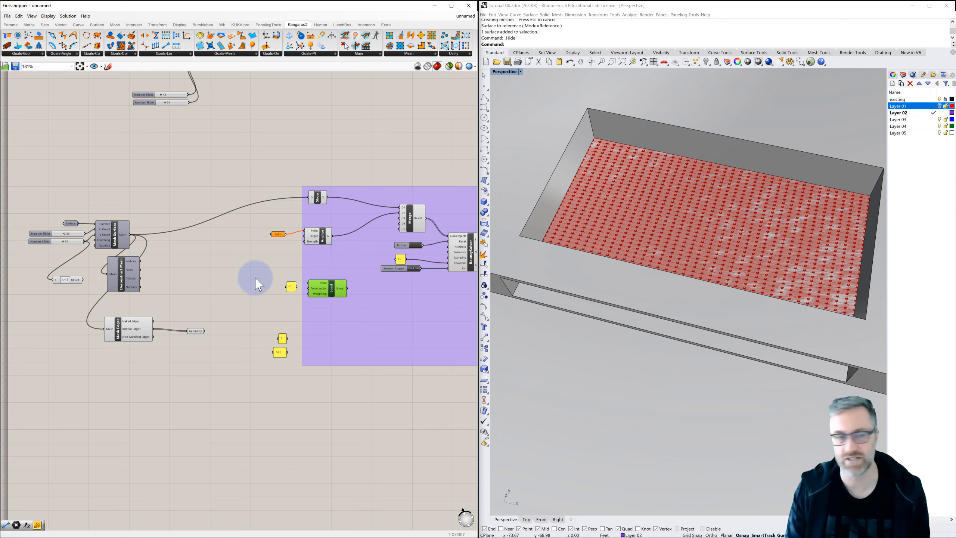
drag(140, 262, 246, 272)
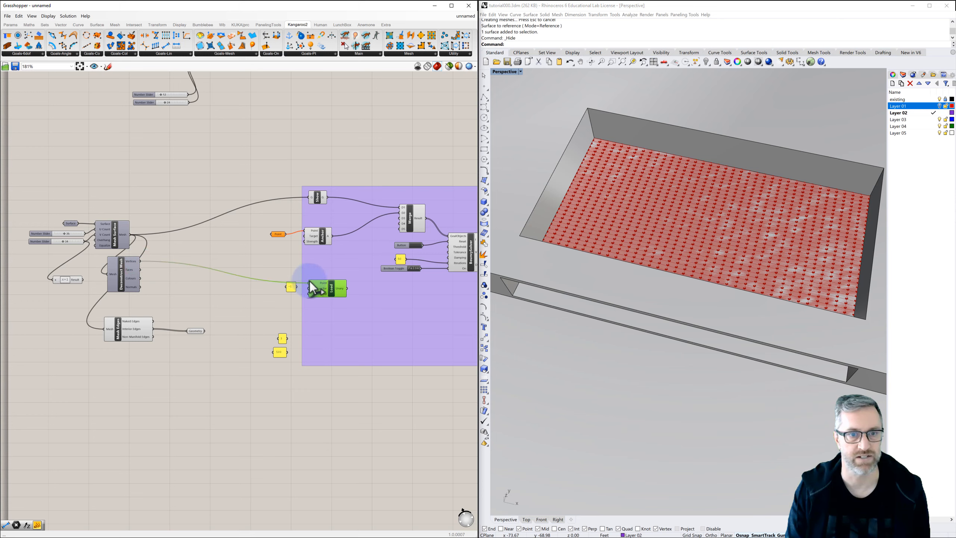
drag(310, 281, 309, 283)
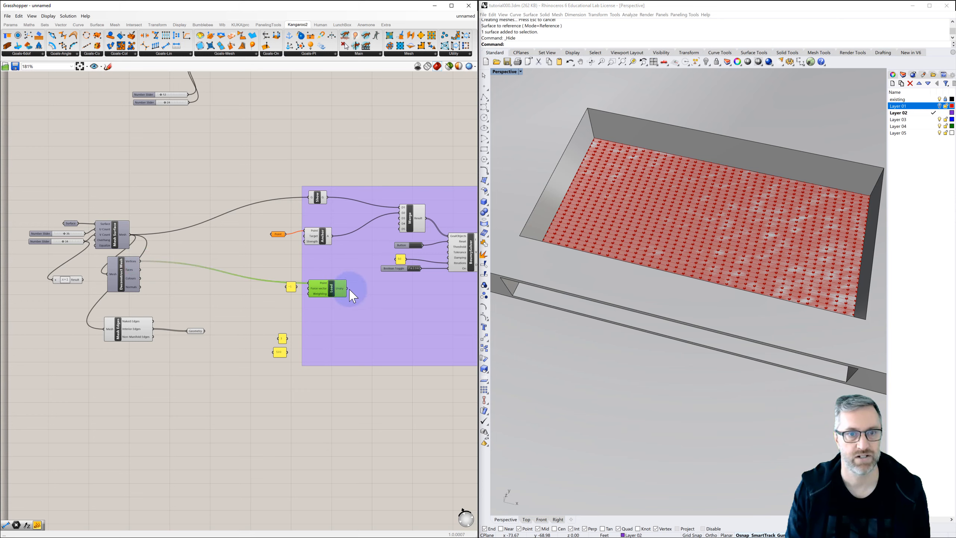
drag(365, 269, 400, 218)
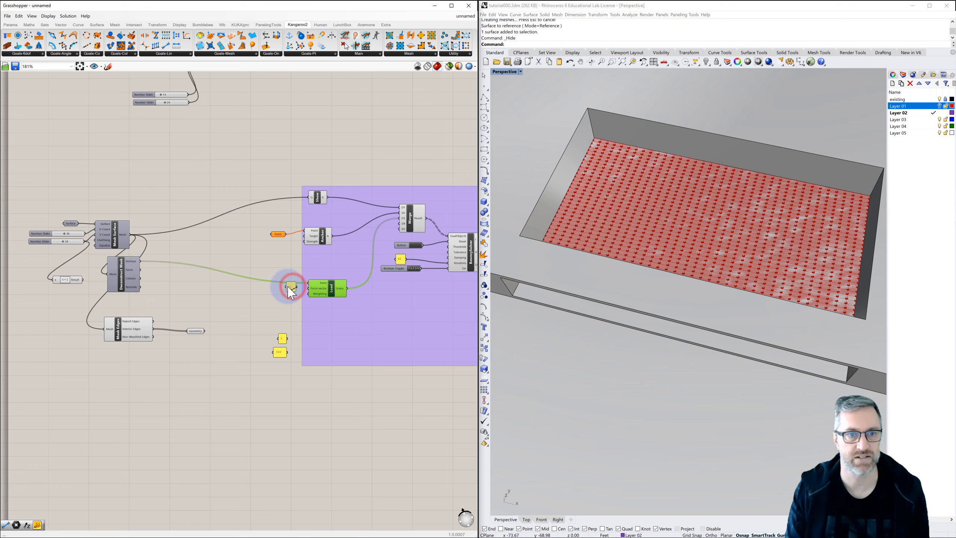
Try to connect the load value panel directly to the Load goal's Force vector input, and check the component's runtime errors.
drag(289, 283, 284, 292)
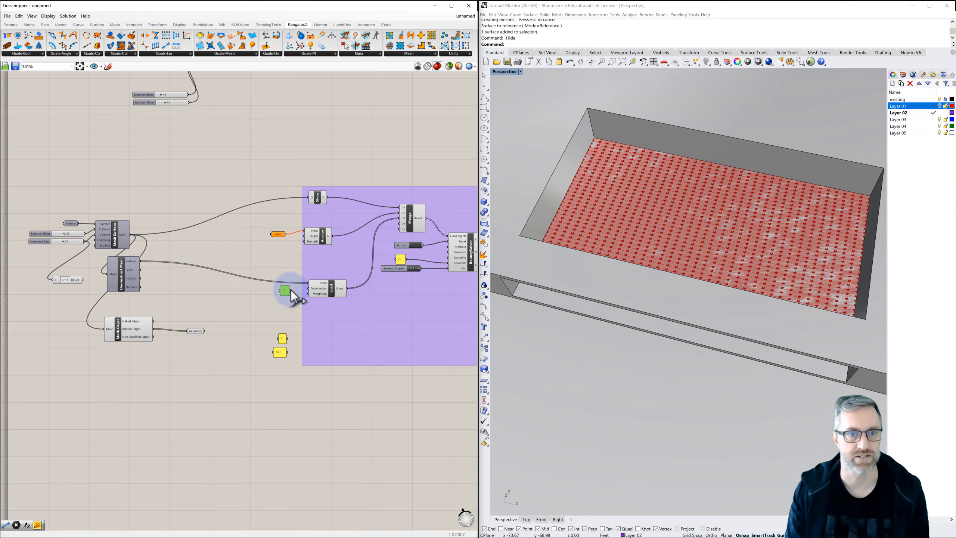
drag(303, 288, 309, 288)
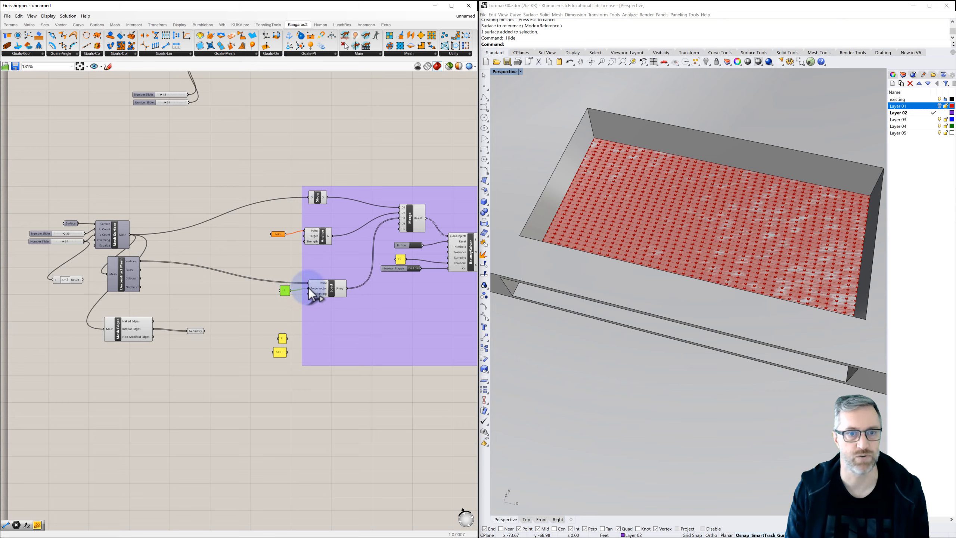
double_click(285, 292)
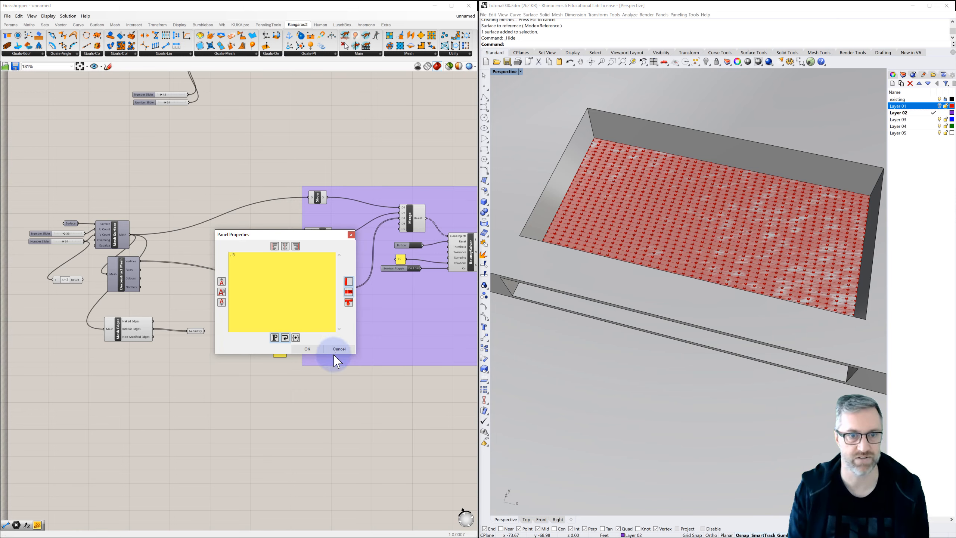
click(316, 349)
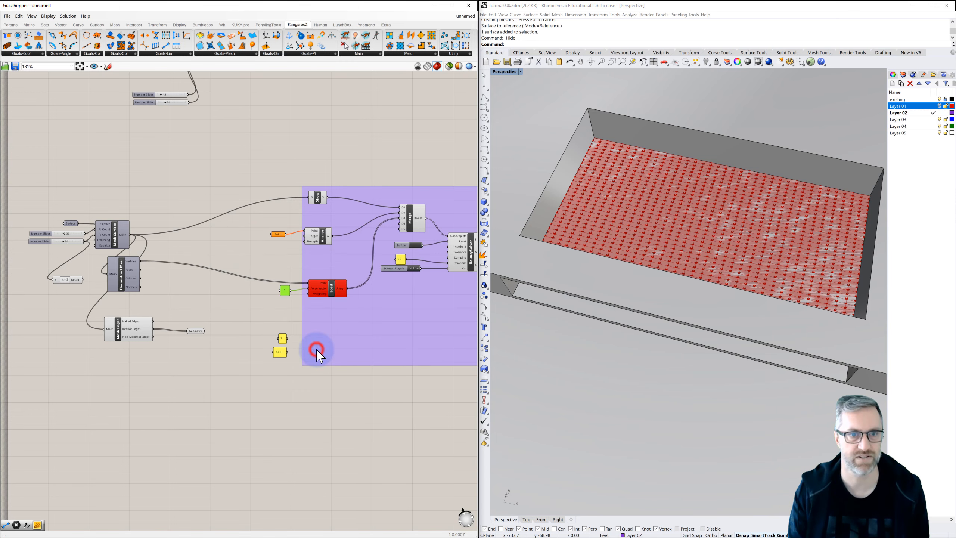
right_click(331, 291)
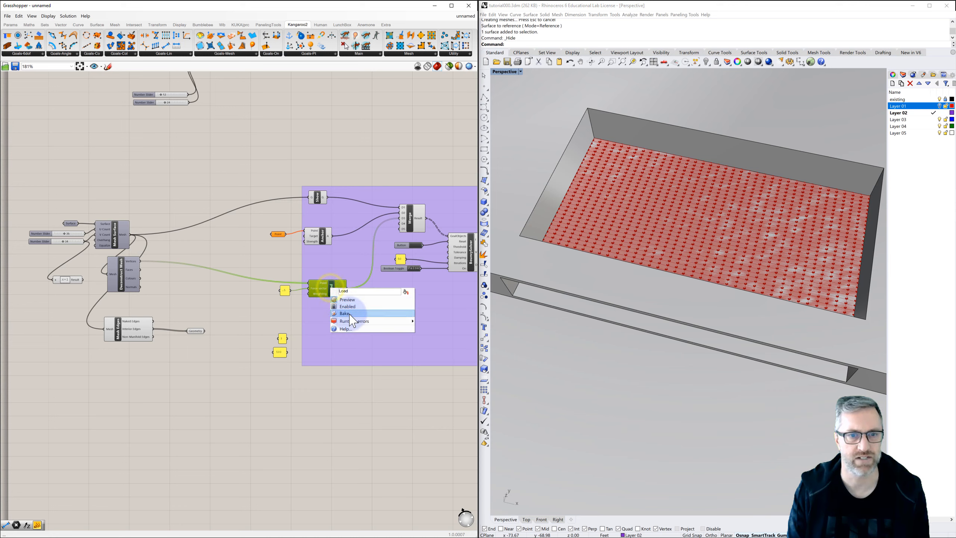
mouse_move(351, 321)
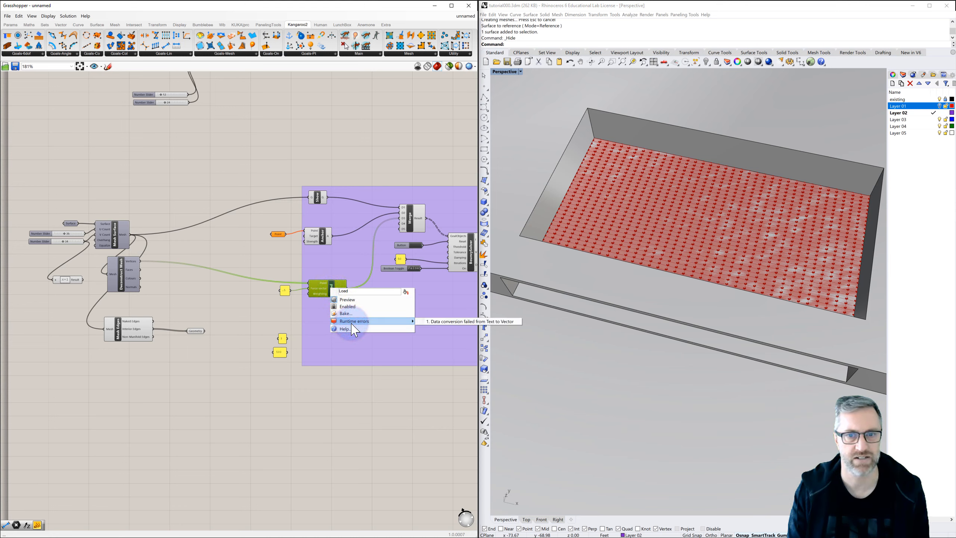
click(281, 321)
Move the load value panel farther away from the Load component and set its value to .5.
scroll(295, 300, up, 2)
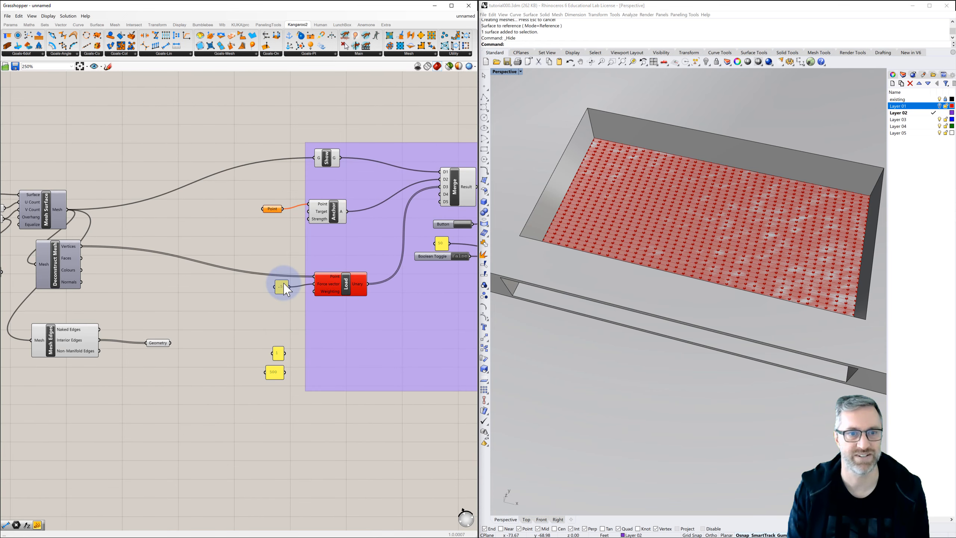
drag(287, 290, 266, 290)
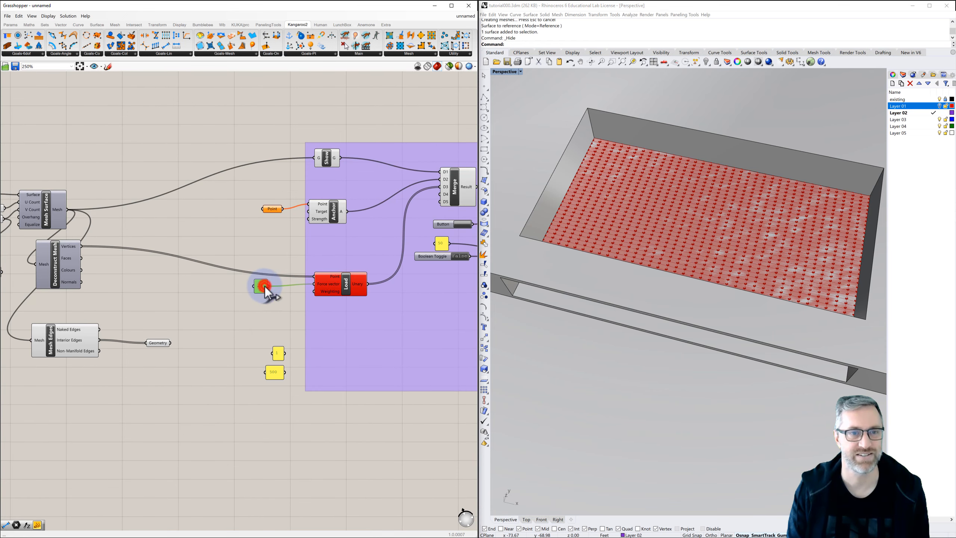
double_click(262, 286)
drag(222, 249, 203, 246)
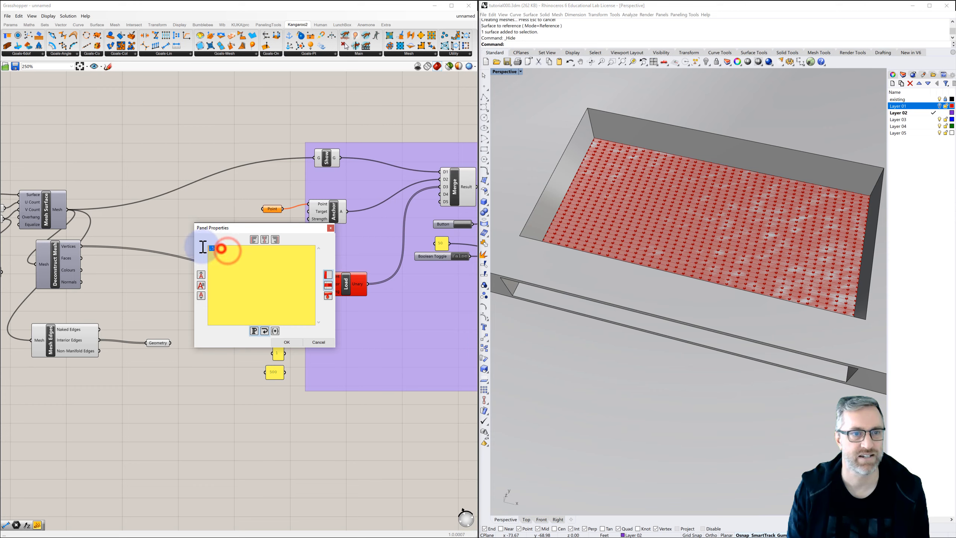
text(.5)
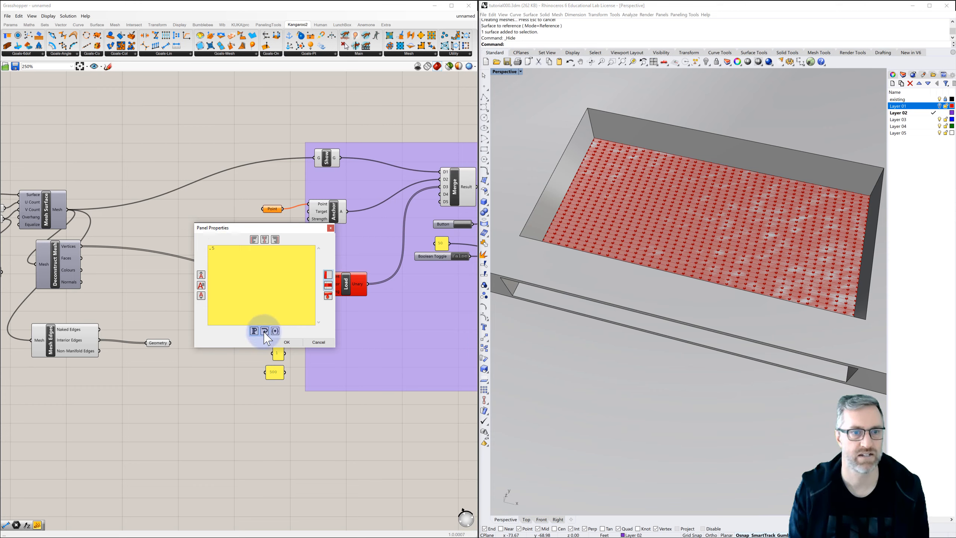
click(285, 342)
click(258, 310)
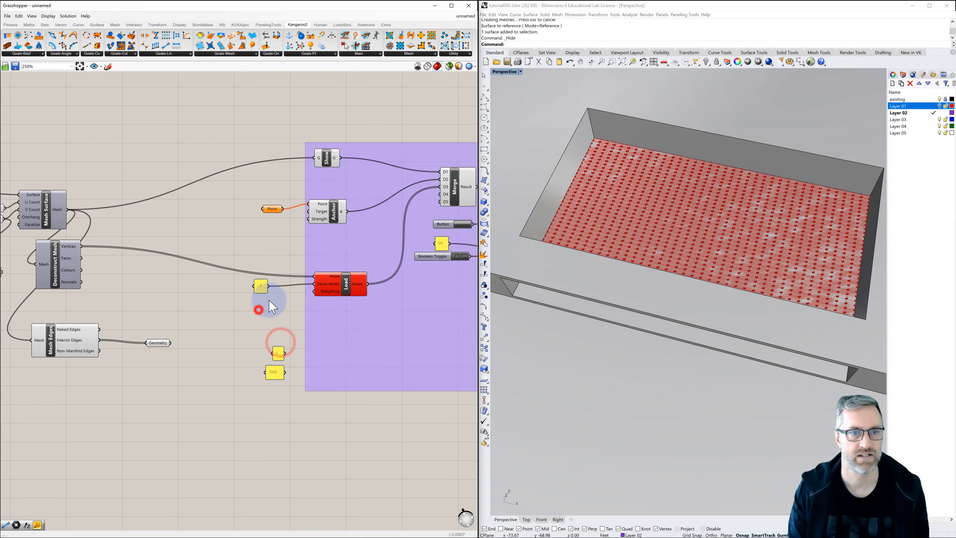
Try to route the .5 panel through a Number parameter into the Load's Force vector input, and delete that parameter.
double_click(285, 293)
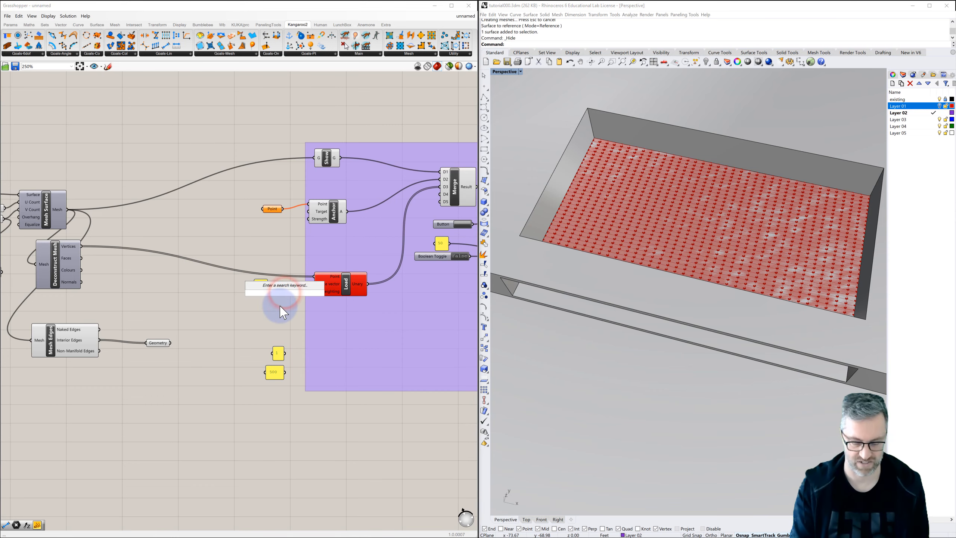
text(number)
click(262, 284)
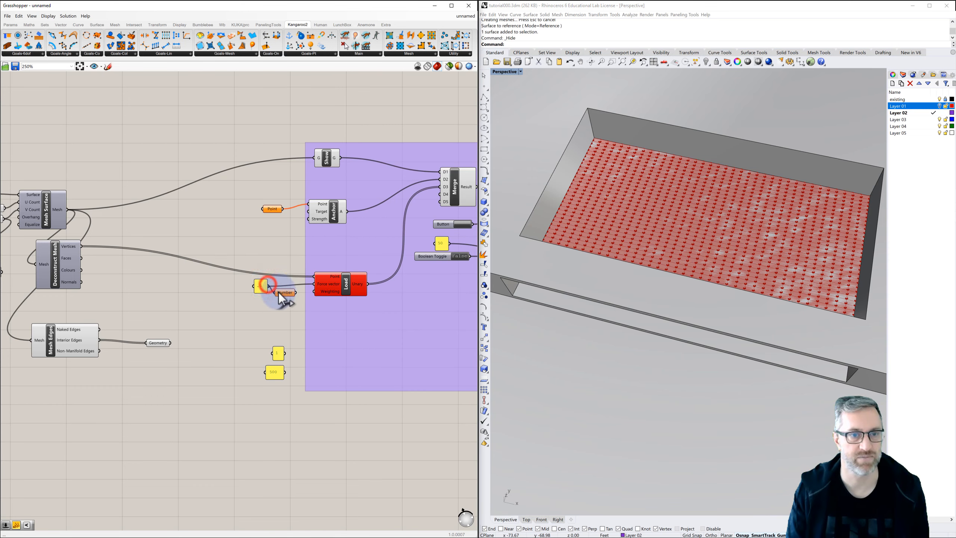
drag(296, 293, 315, 285)
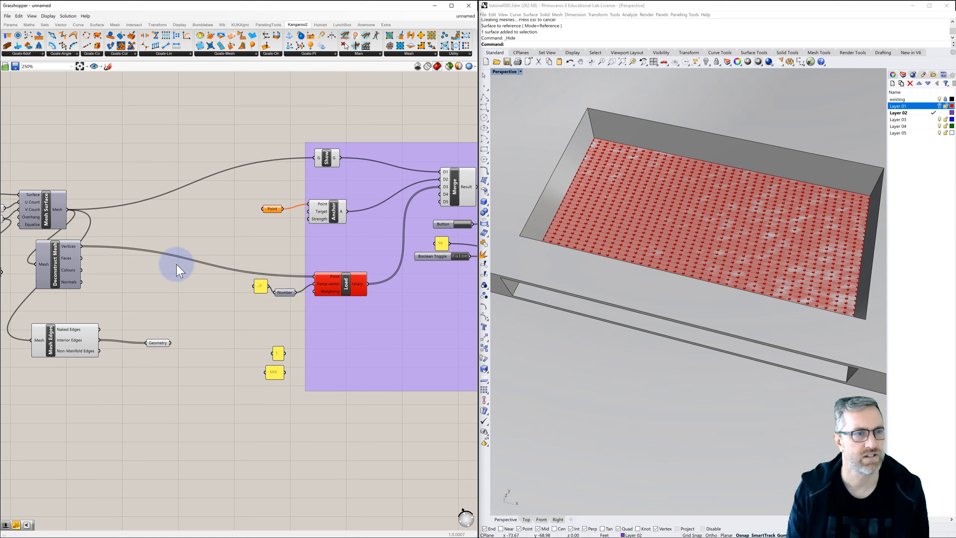
drag(57, 259, 58, 264)
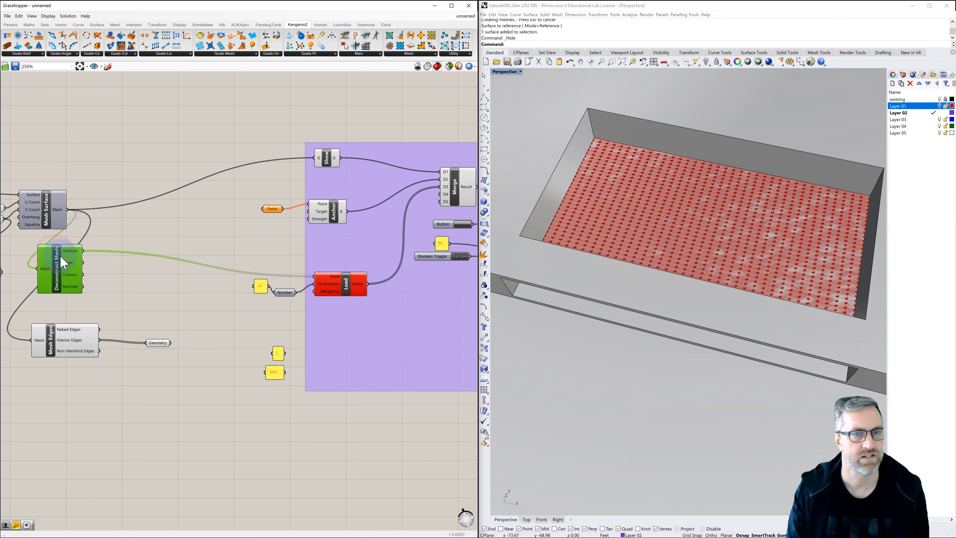
click(285, 294)
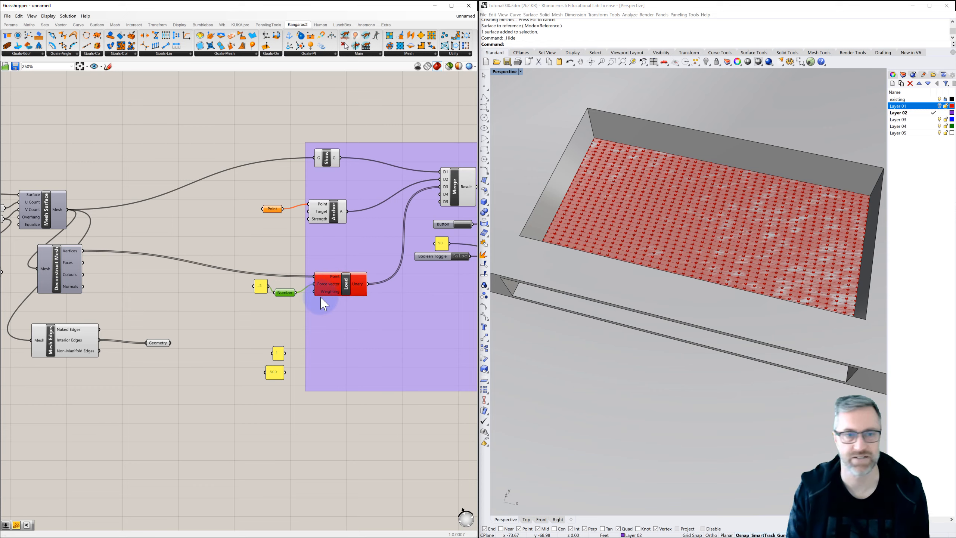
drag(286, 293, 279, 304)
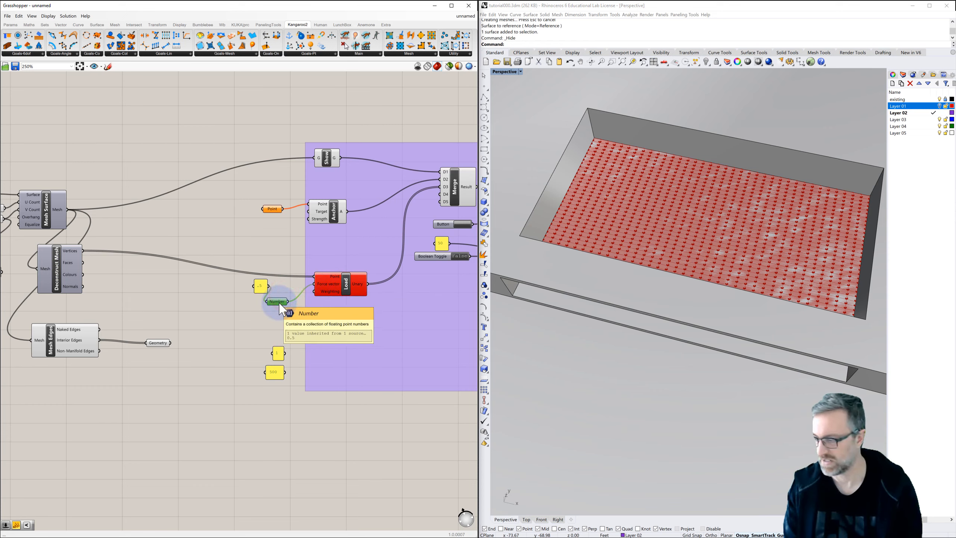
key(Delete)
Shift the .5 panel aside and add a Unit Z vector component between it and the Load component.
click(264, 286)
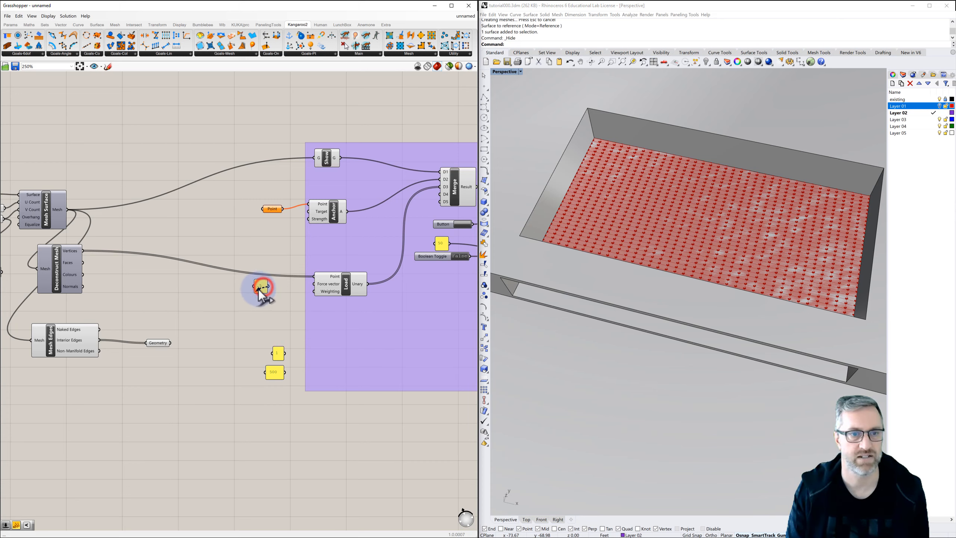
drag(263, 288, 250, 289)
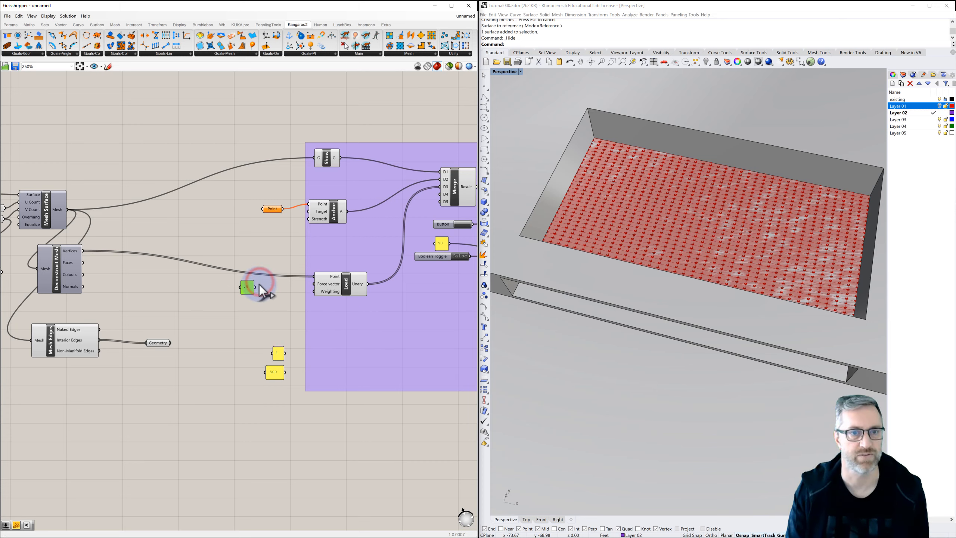
click(279, 285)
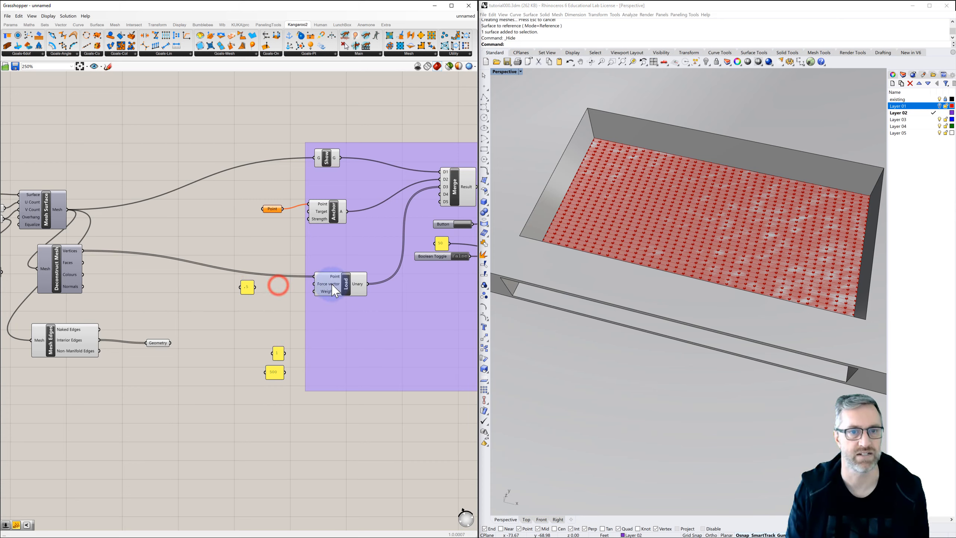
double_click(285, 288)
text(z)
key(Return)
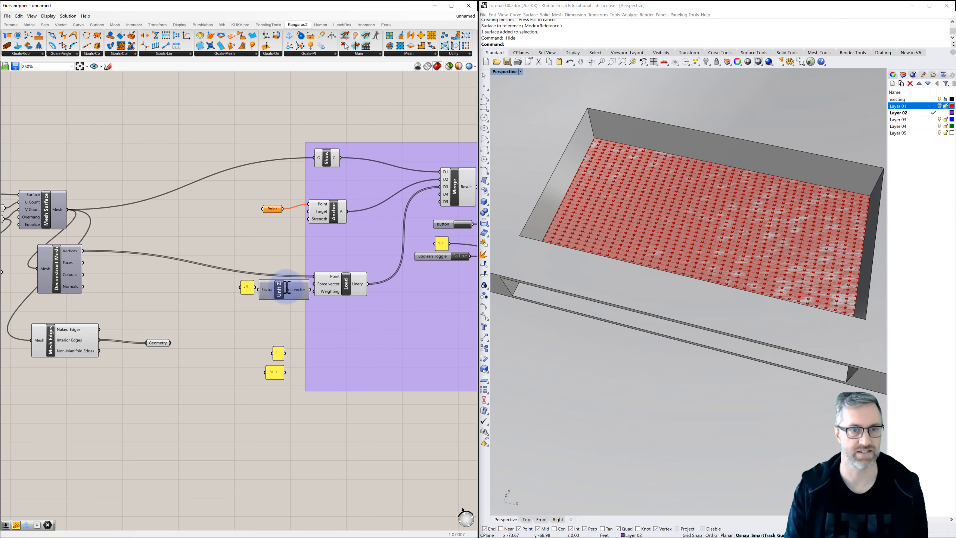
Place the .5 panel and Unit Z beside the Load goal, and connect the Unit vector output to its Force vector input.
mouse_move(255, 288)
mouse_down()
mouse_move(244, 285)
mouse_move(271, 285)
mouse_up()
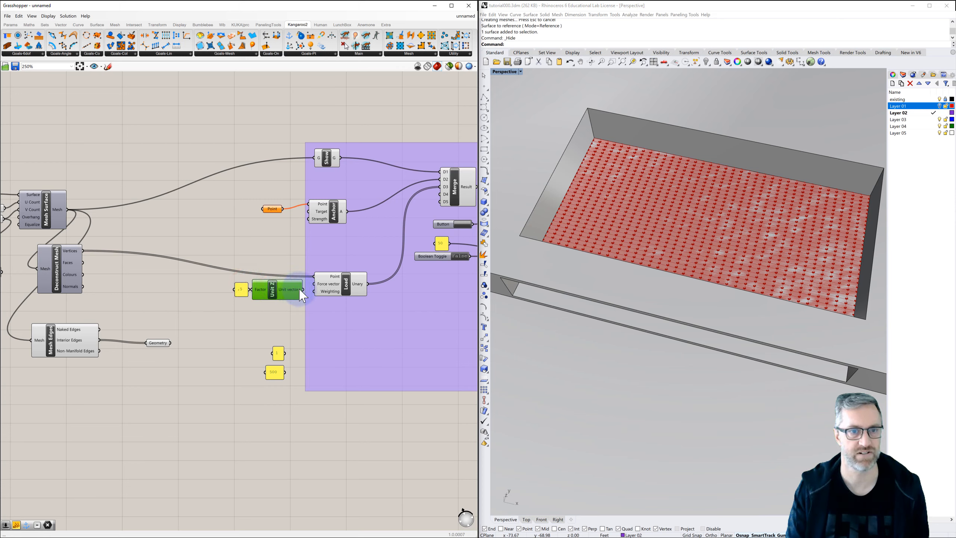
drag(313, 284, 314, 284)
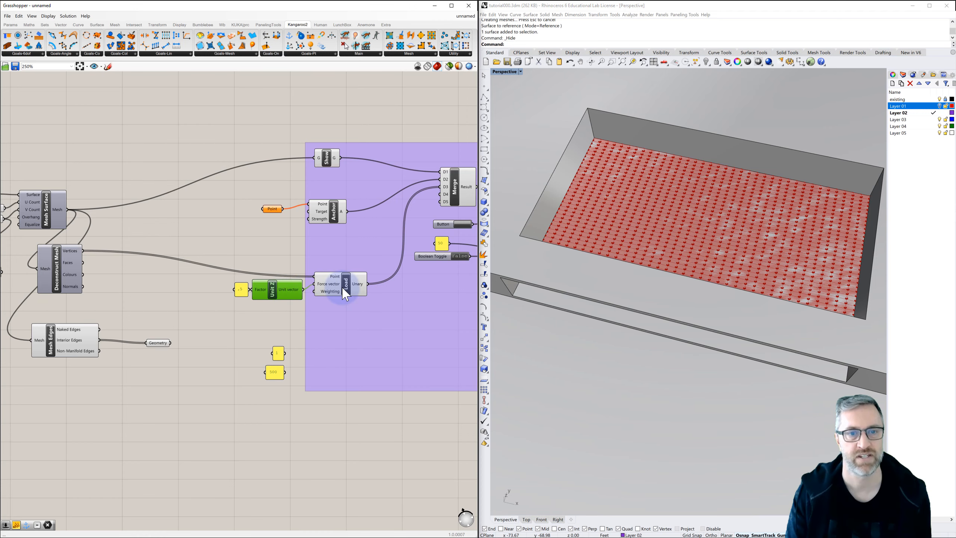
right_drag(350, 293, 306, 296)
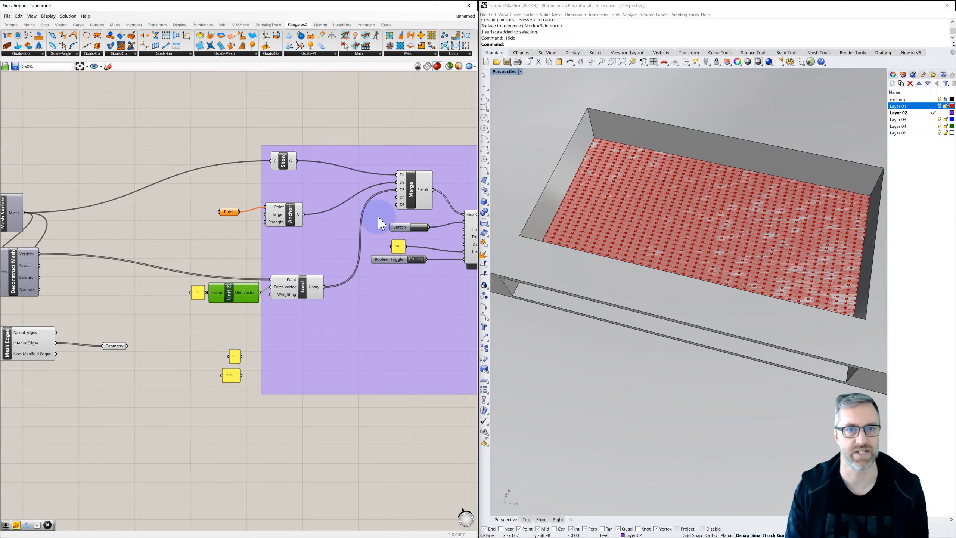
click(410, 195)
click(228, 238)
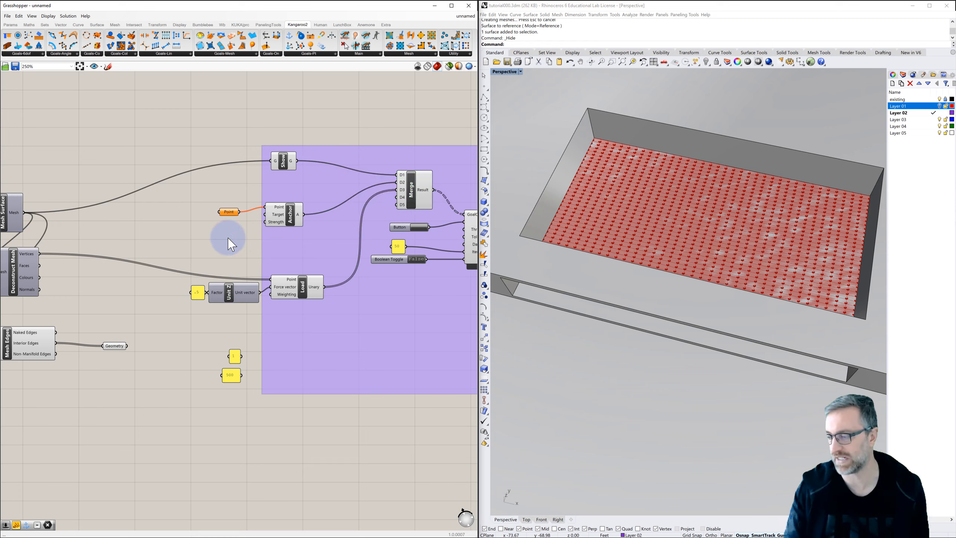
Add a Length(Line) goal, feeding its Line input the interior and naked mesh edges through the Geometry parameter and its Strength from the lower panel.
right_drag(49, 349, 88, 326)
mouse_move(74, 331)
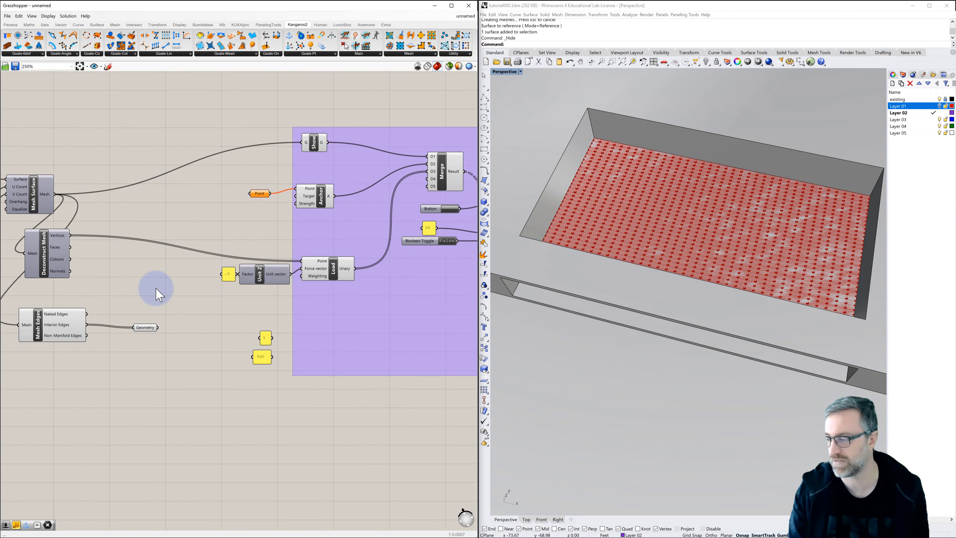
click(173, 54)
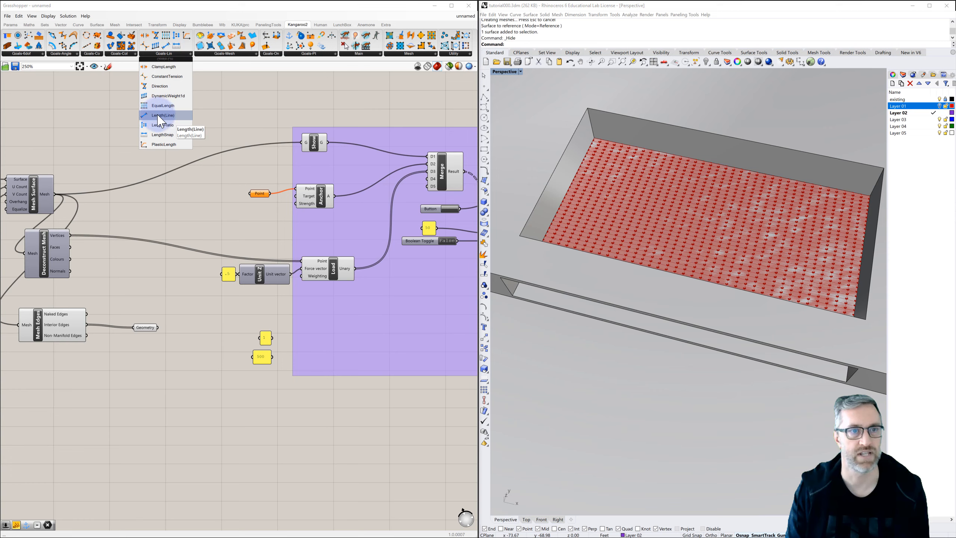
drag(168, 117, 331, 344)
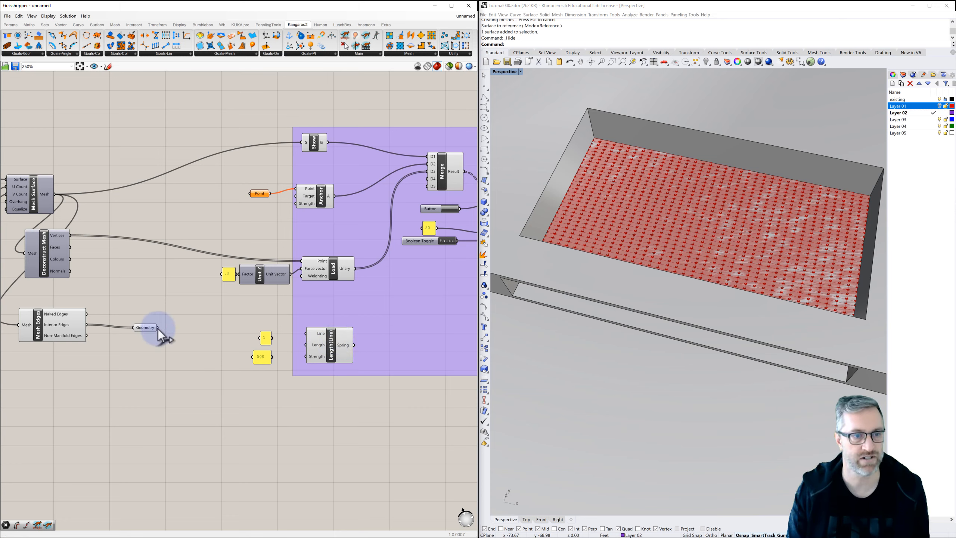
drag(158, 329, 305, 333)
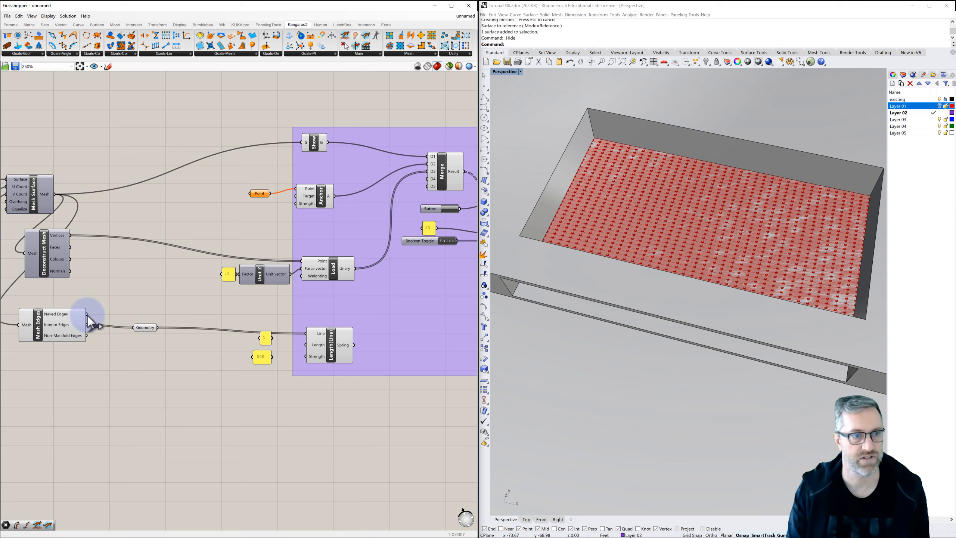
shift+drag(87, 314, 136, 328)
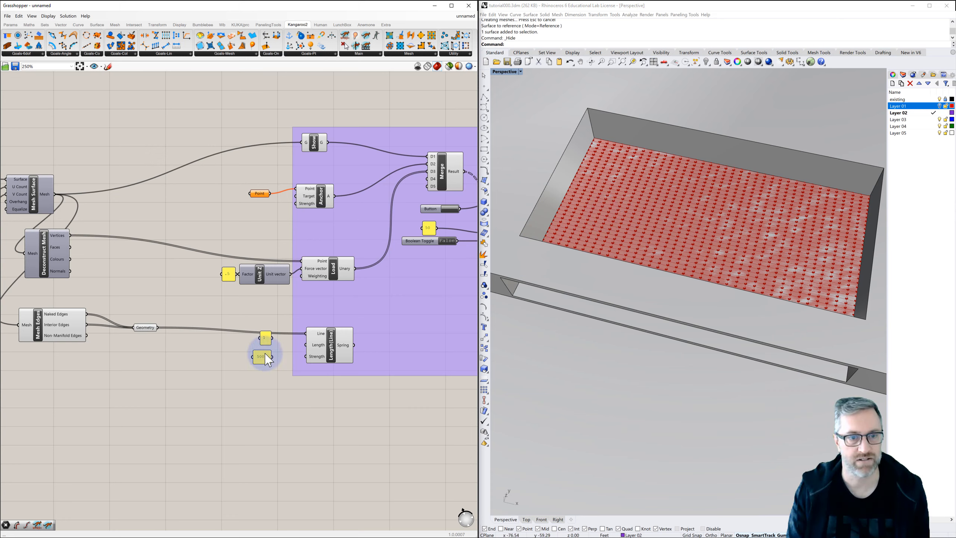
drag(268, 360, 309, 357)
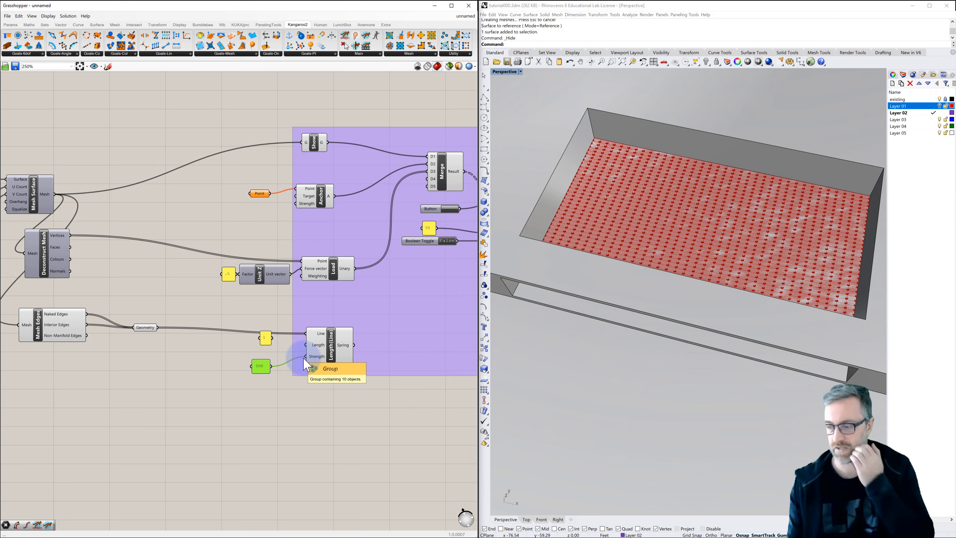
click(173, 355)
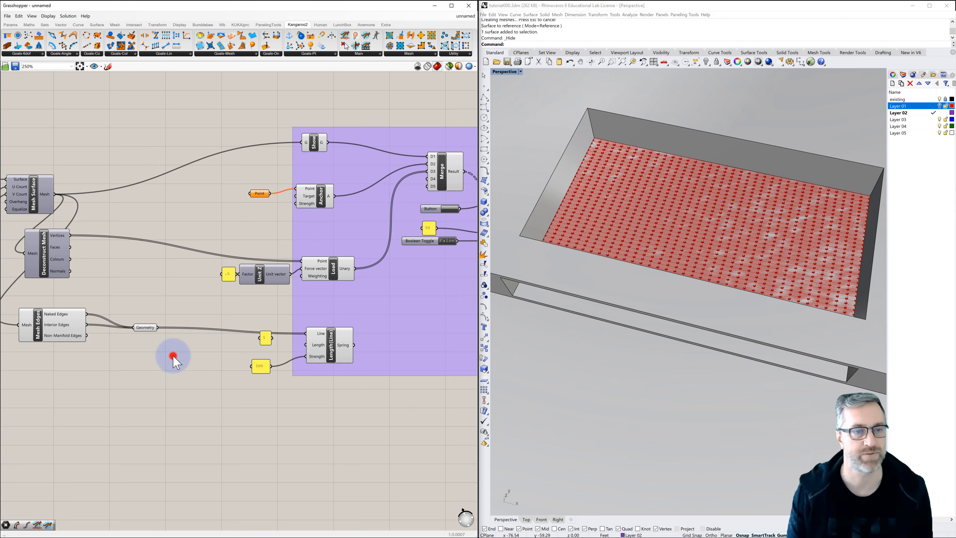
Add a curve Length component fed by the edge Geometry parameter and place it below that parameter.
double_click(190, 348)
text(length)
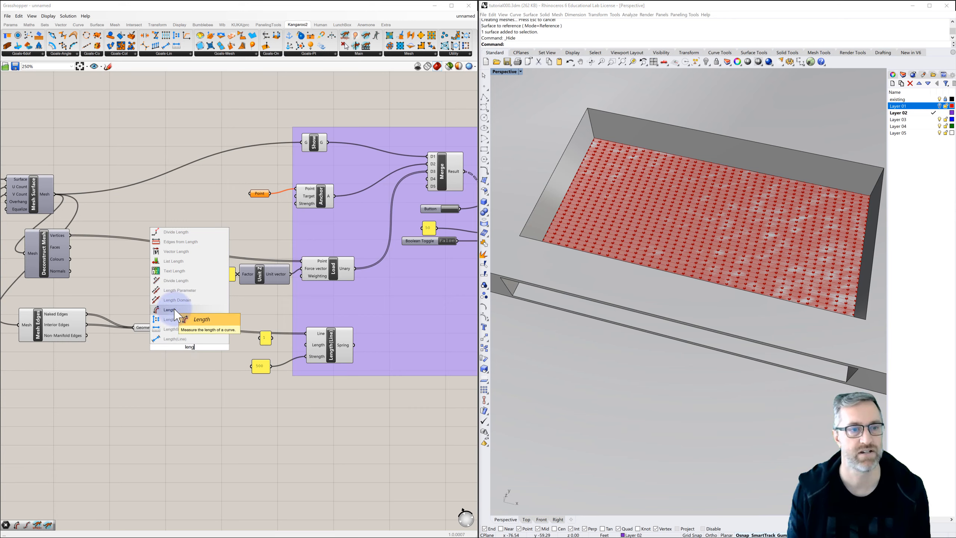
click(170, 309)
drag(157, 326, 168, 346)
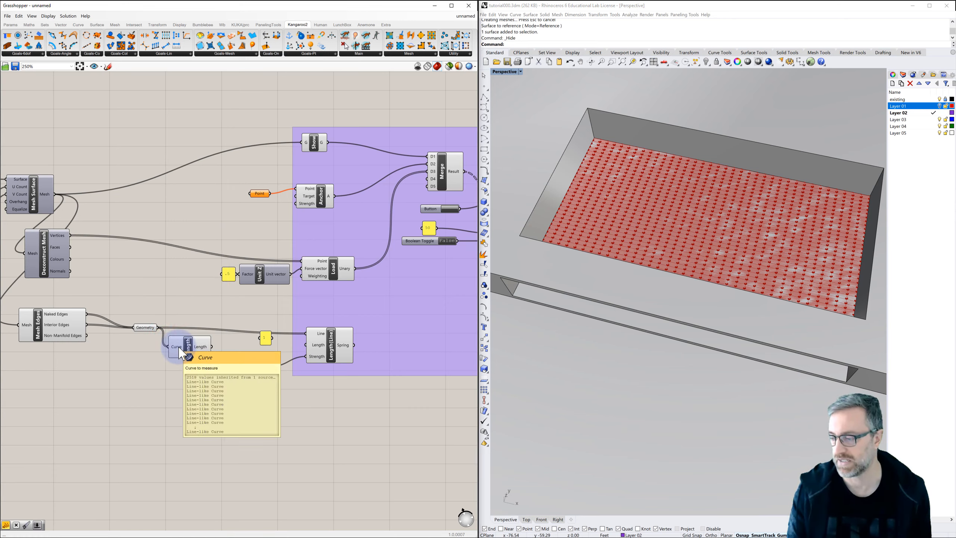
drag(190, 352, 164, 367)
Multiply the edge lengths by the remaining panel value with a Multiplication component, and wire its result to the Length(Line) goal's Length input.
double_click(209, 360)
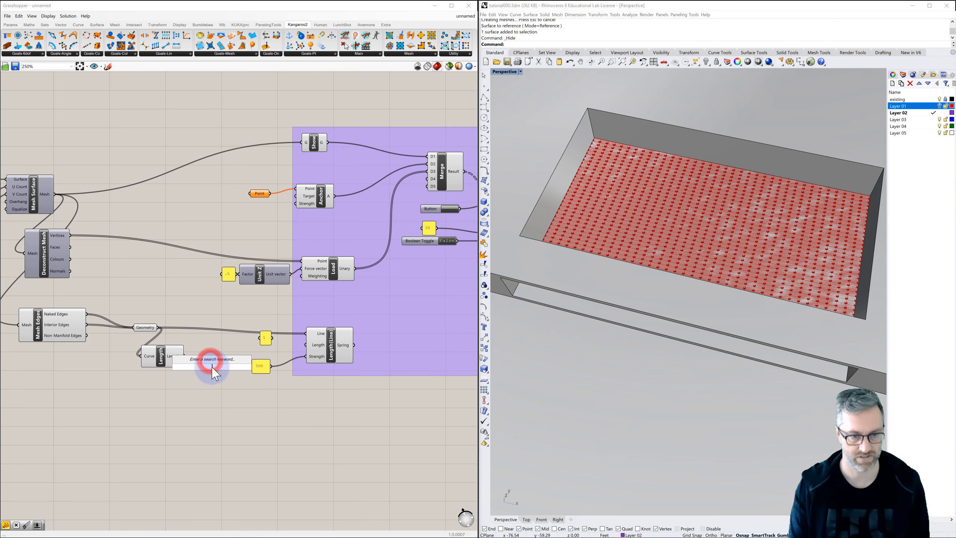
text(mult)
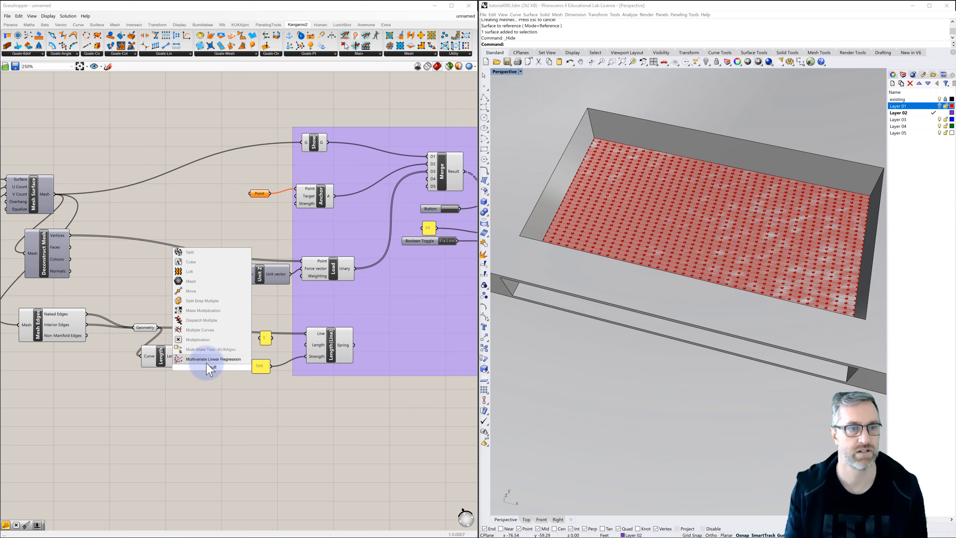
click(198, 340)
drag(184, 356, 196, 376)
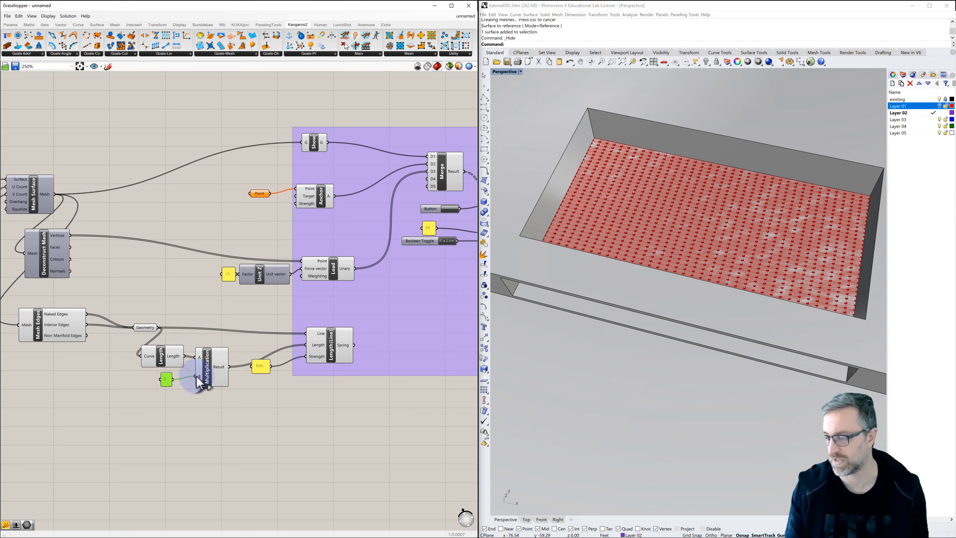
Set the multiplication factor panel to 1.2 and connect the Length(Line) goal's Spring output to Merge input D4.
click(165, 379)
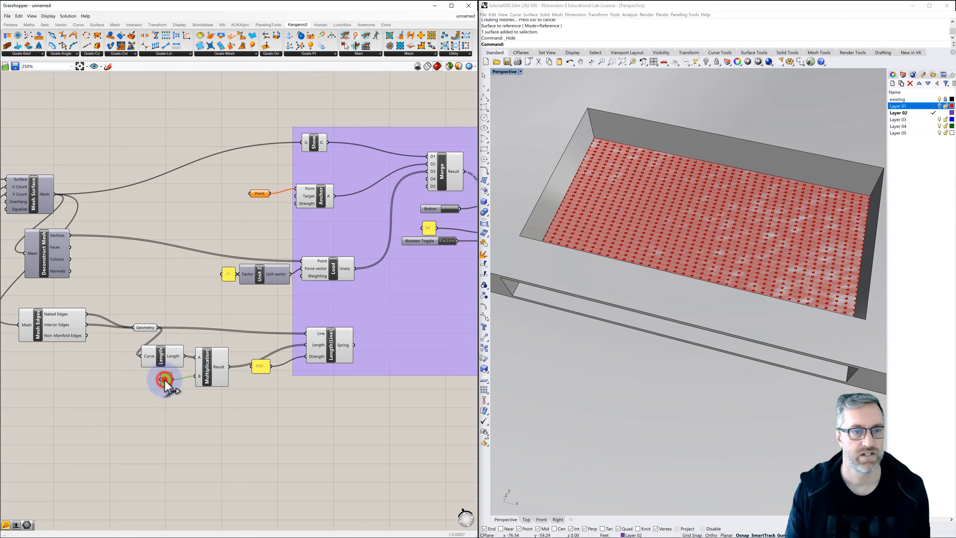
double_click(165, 381)
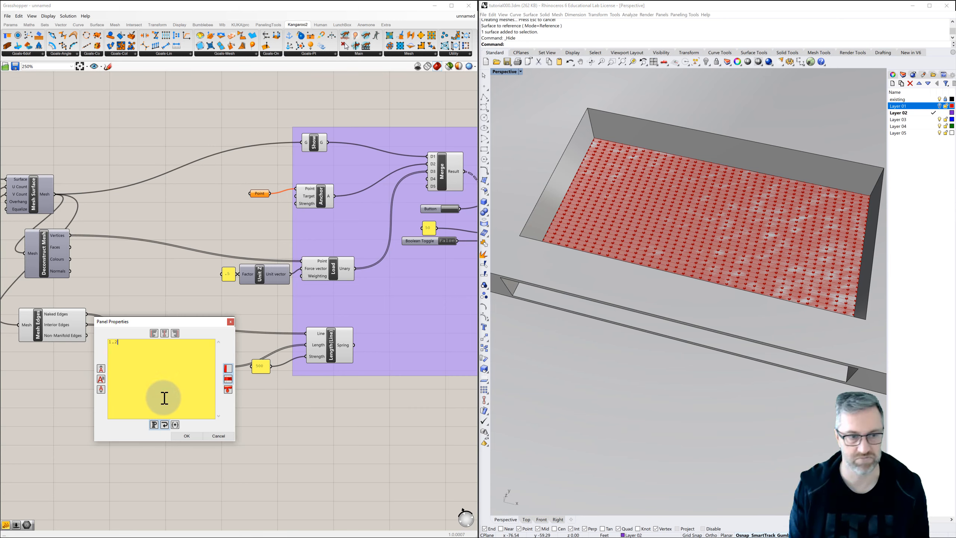
text(1.2)
click(184, 438)
click(184, 436)
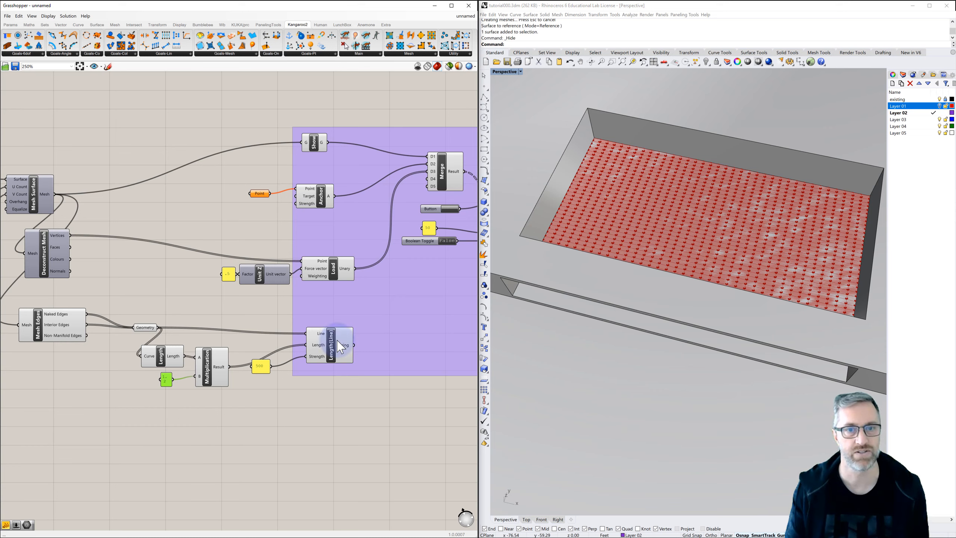
drag(354, 345, 380, 304)
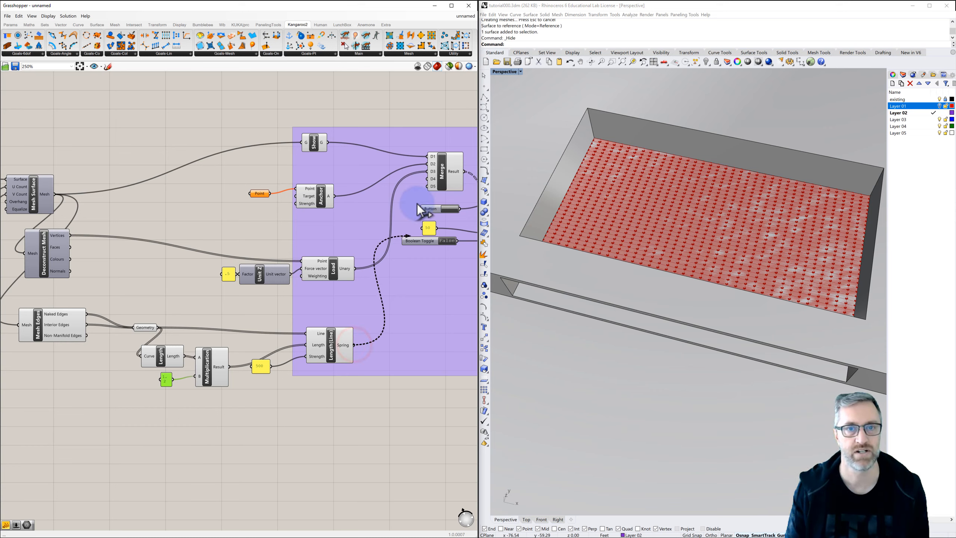
drag(431, 180, 432, 180)
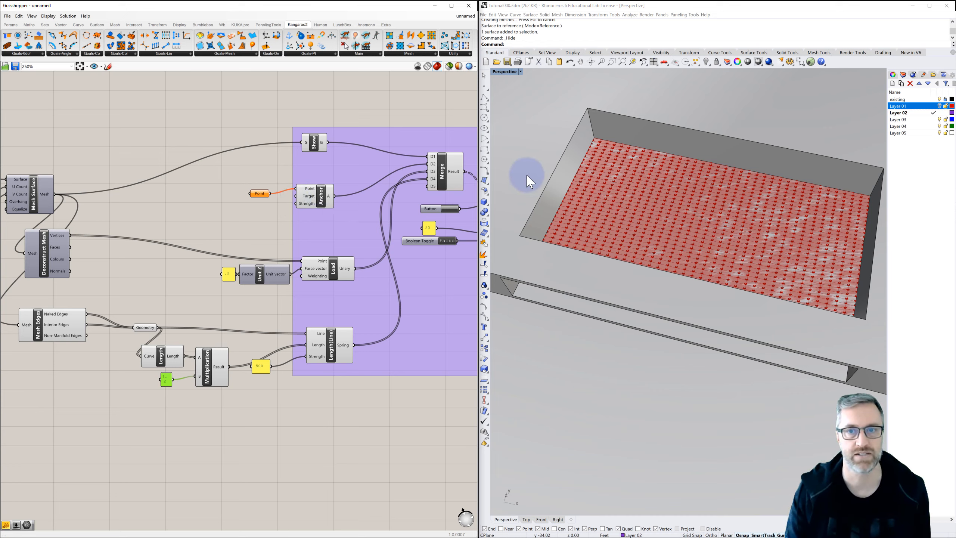
Set multiple points in the anchor Point parameter by picking the four corners of the plane mesh in Rhino.
right_click(264, 194)
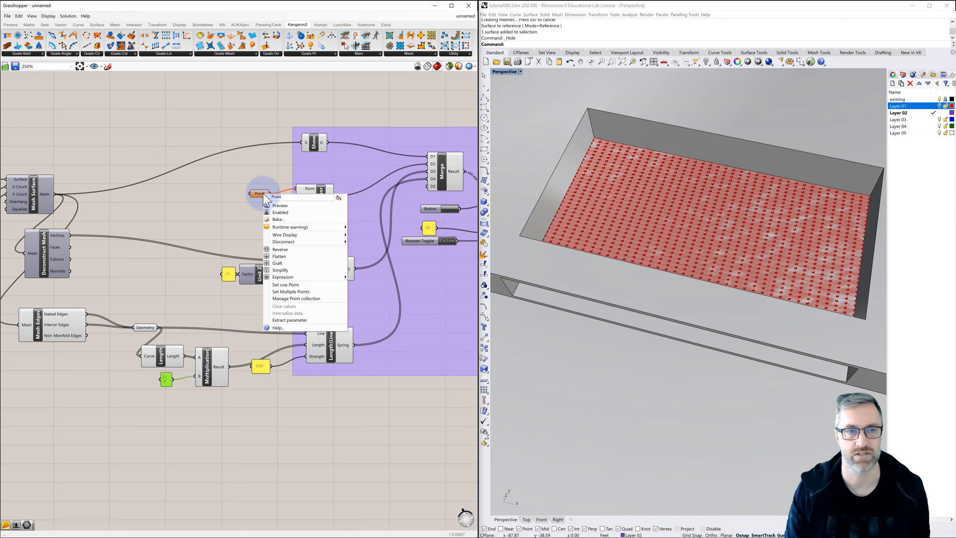
click(281, 292)
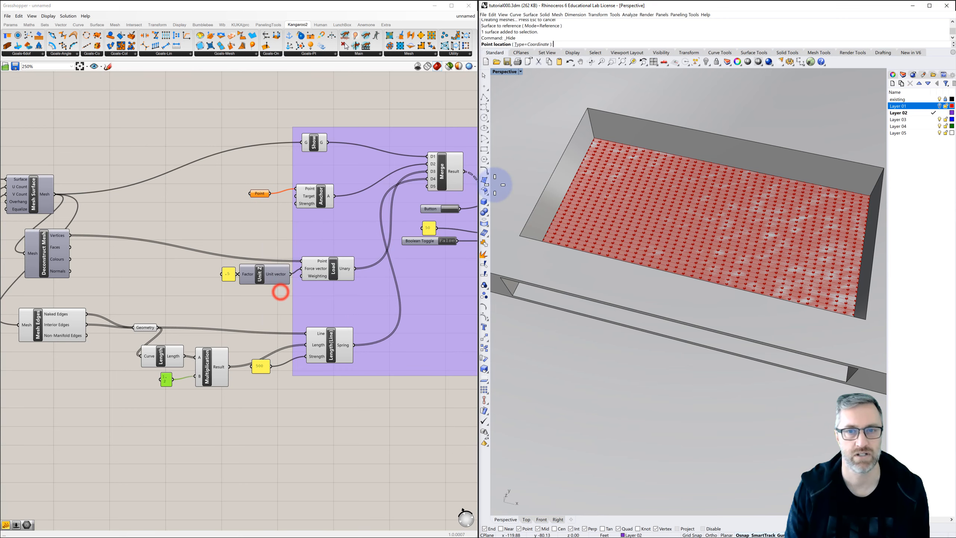
click(594, 136)
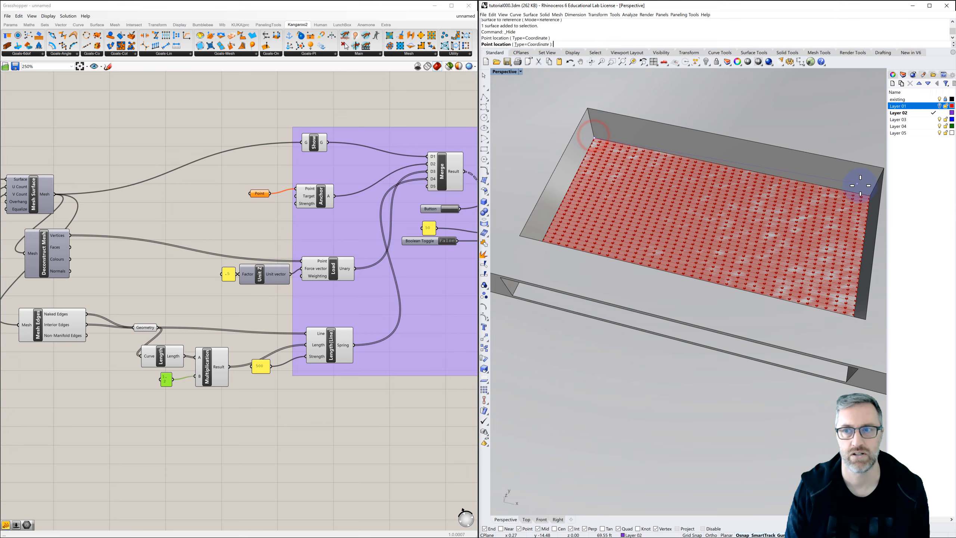
click(872, 194)
right_drag(818, 207, 847, 216)
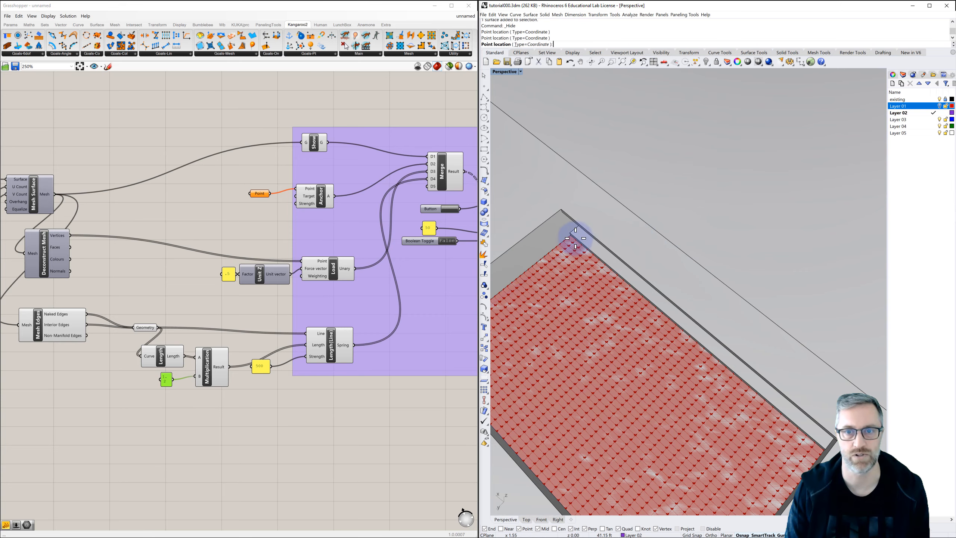
right_drag(571, 236, 790, 265)
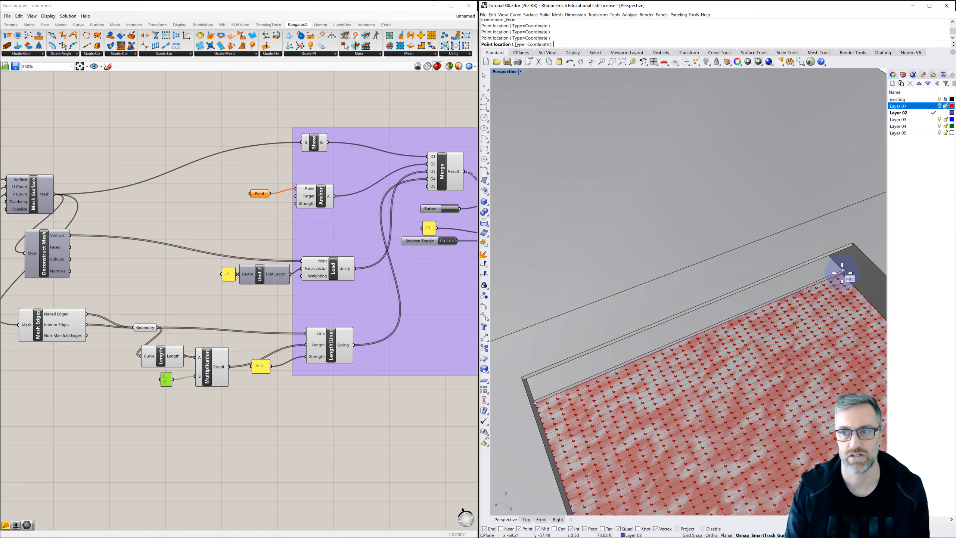
scroll(842, 273, up, 6)
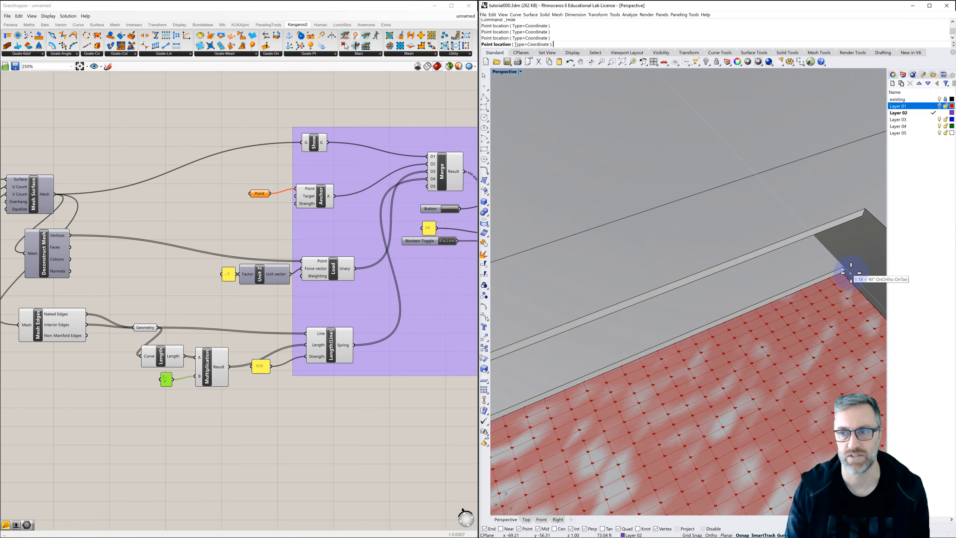
click(828, 275)
scroll(794, 274, down, 5)
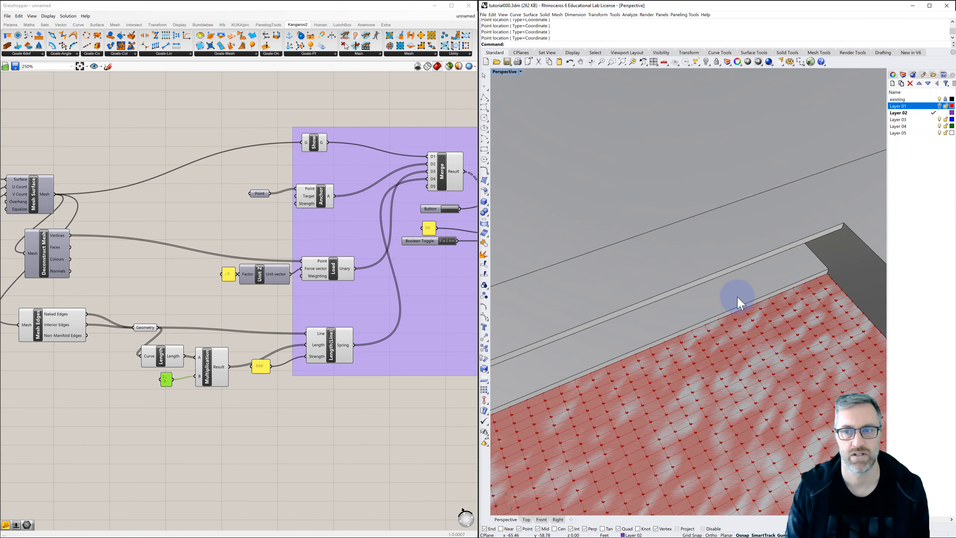
click(259, 193)
right_click(259, 193)
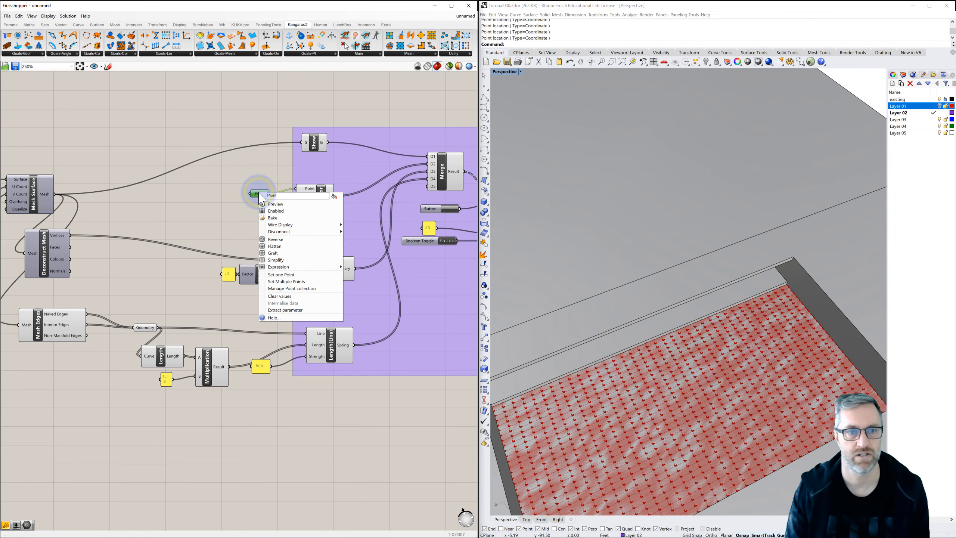
click(216, 176)
Switch the Bouncy Solver's Boolean Toggle on to run the simulation, and inspect the vaulted mesh from above and from the side.
right_drag(250, 196, 217, 180)
scroll(216, 179, down, 3)
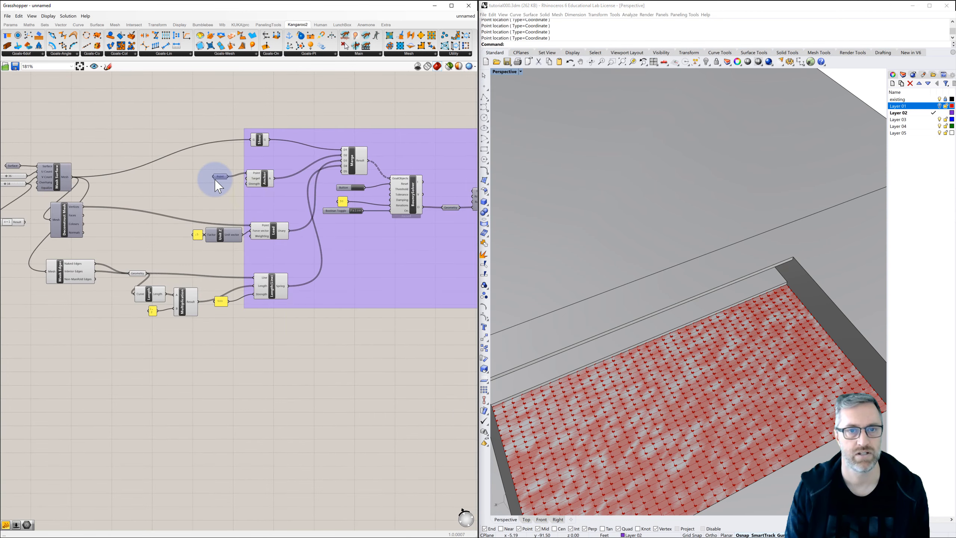
double_click(357, 212)
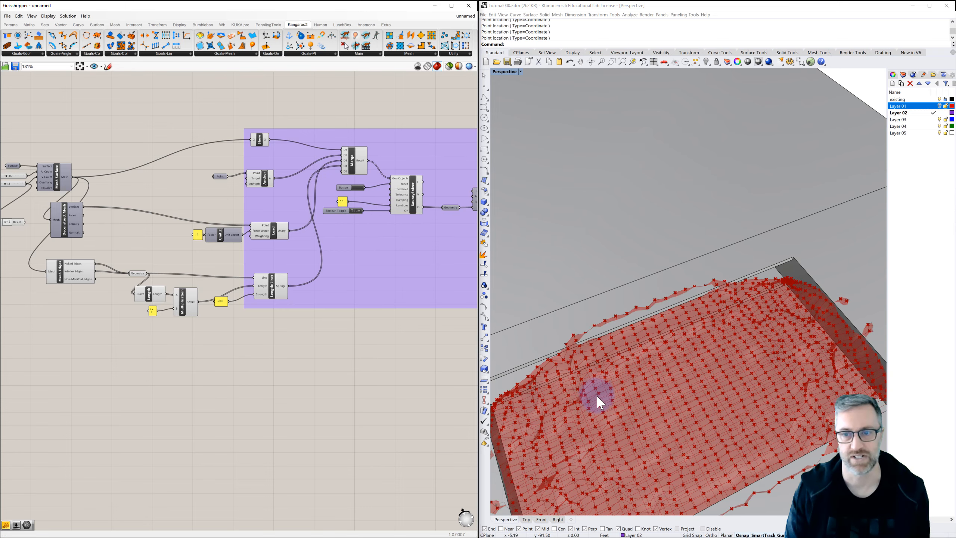
click(634, 405)
right_drag(650, 401, 689, 325)
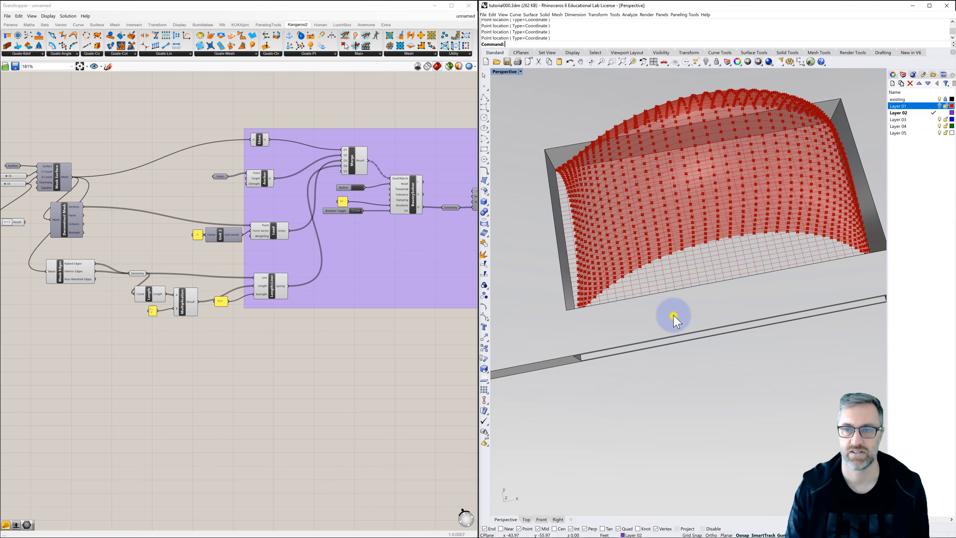
right_drag(675, 317, 662, 288)
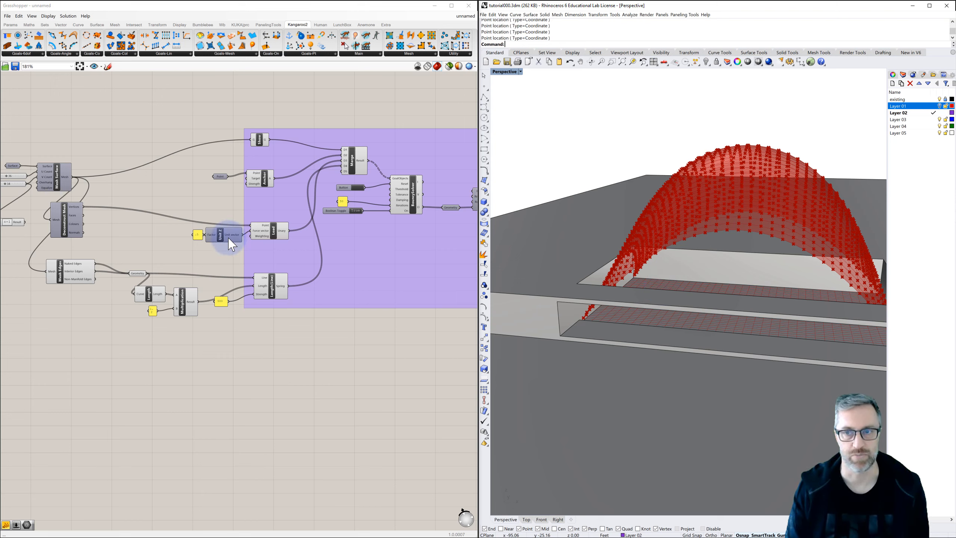
right_drag(663, 300, 667, 289)
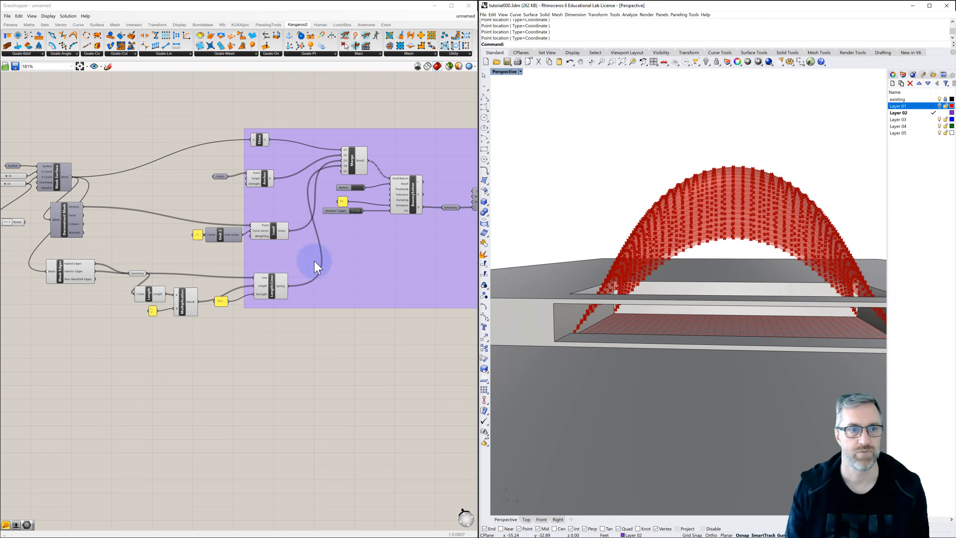
Change the Unit Z factor panel that drives the Load goal, and inspect the vault from above.
double_click(198, 235)
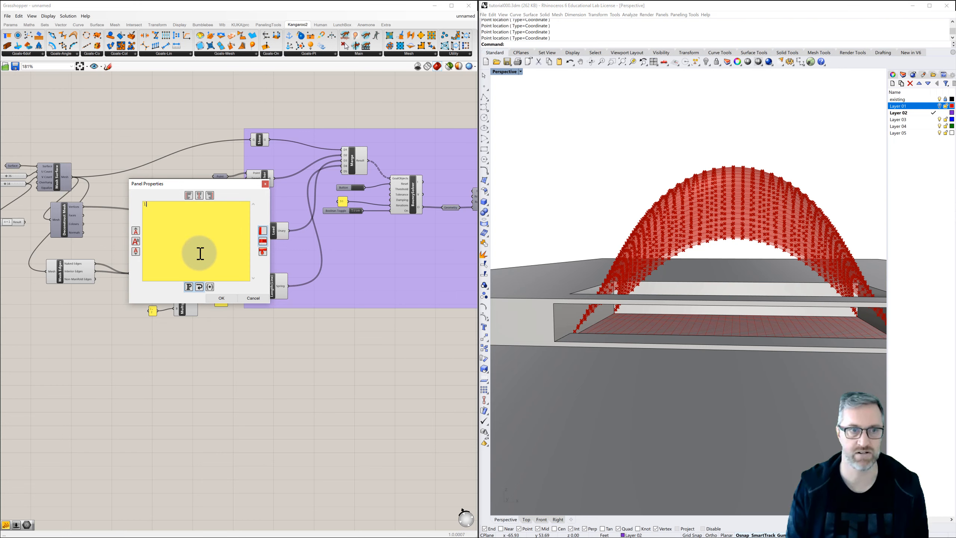
click(213, 302)
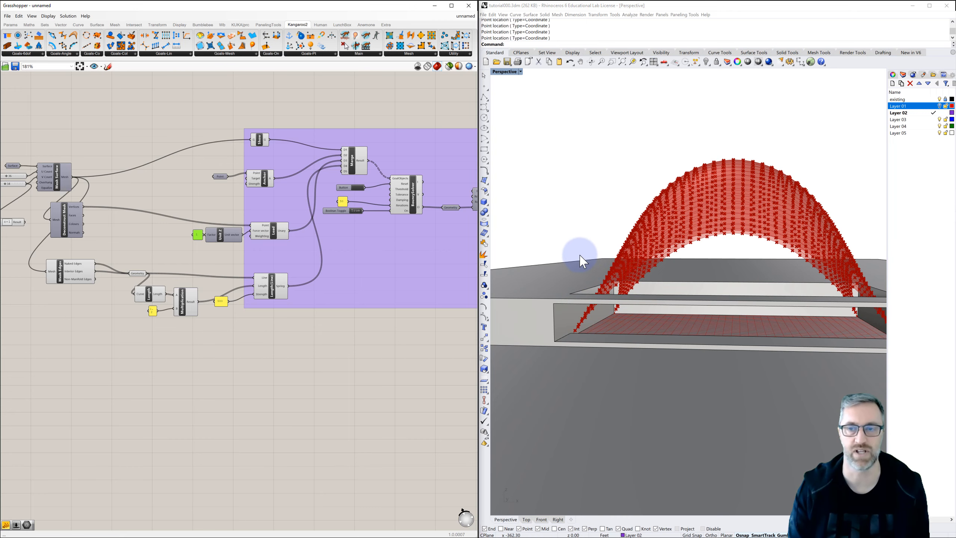
right_drag(577, 252, 602, 275)
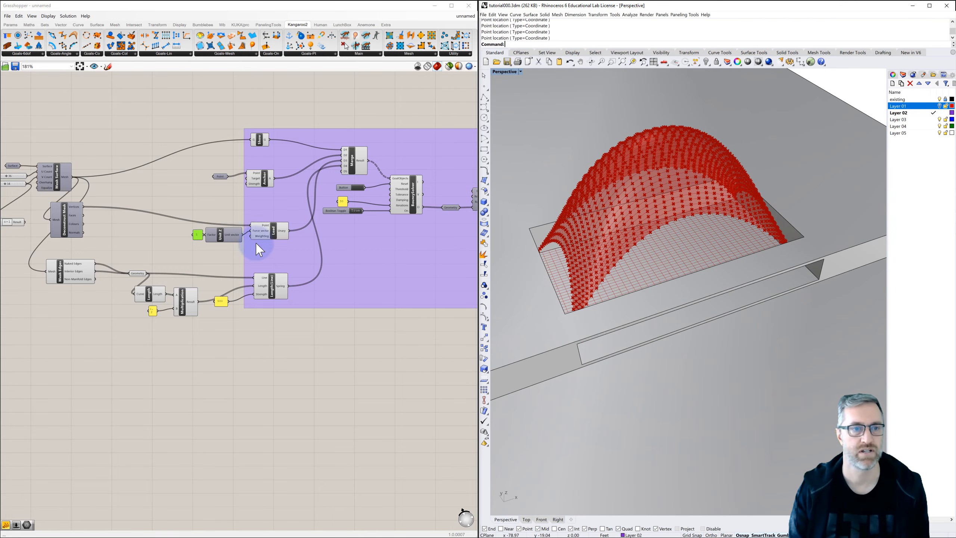
Set the panel feeding the Length(Line) goal's Strength input to 1000.
scroll(222, 306, up, 3)
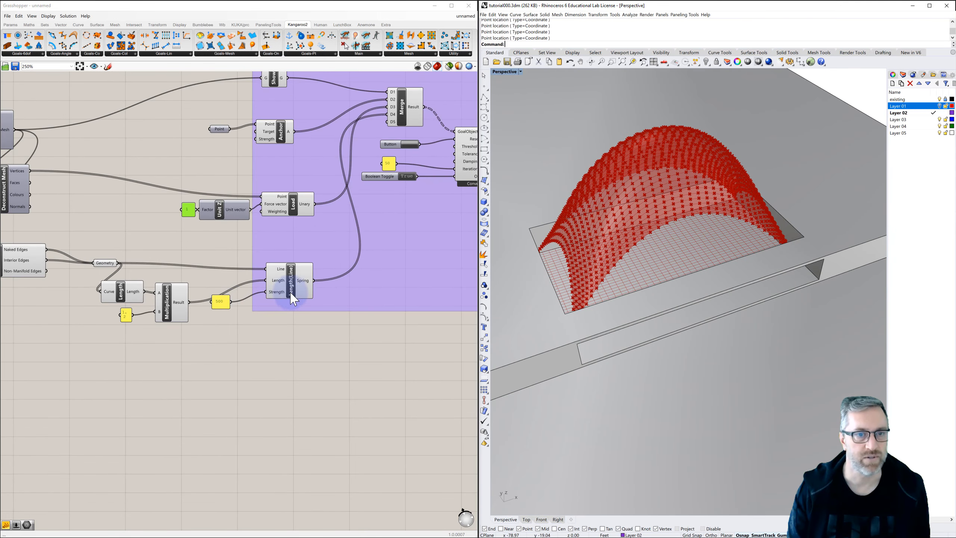
double_click(221, 303)
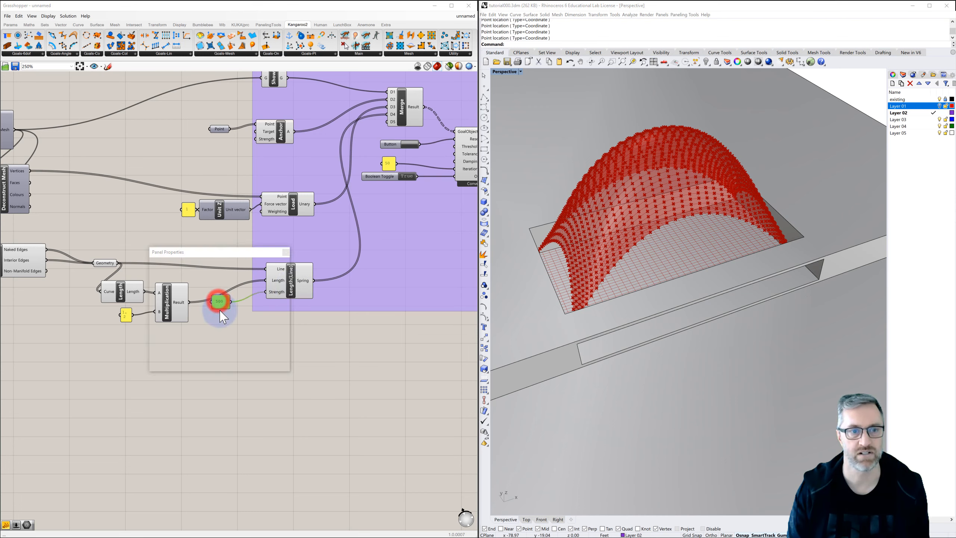
text(100)
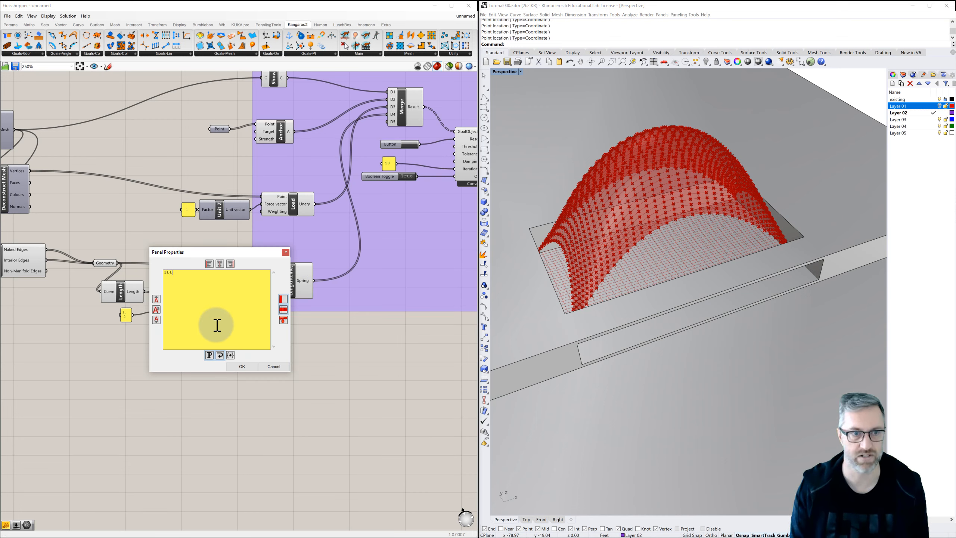
text(0)
click(243, 367)
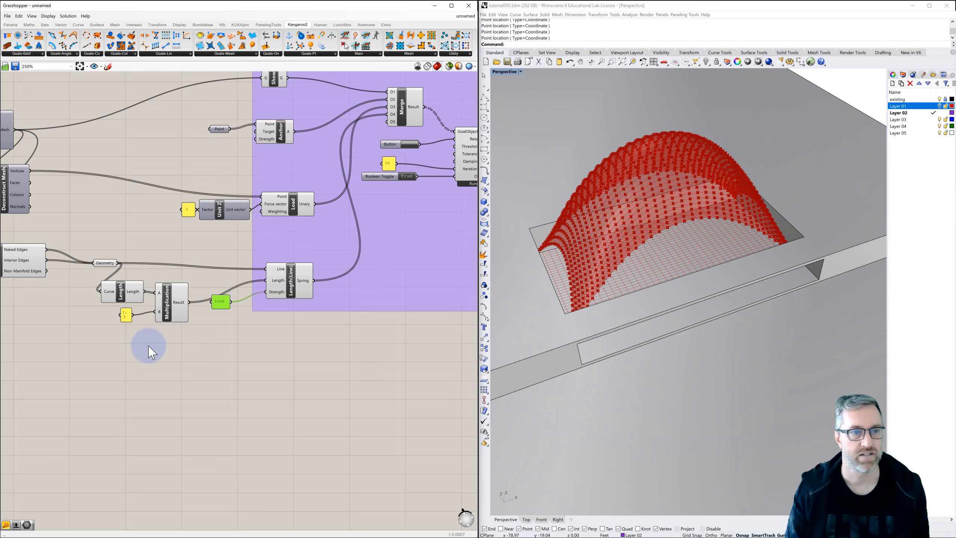
Set the edge-length multiplication factor panel to 1 and reset the Bouncy Solver simulation.
double_click(125, 313)
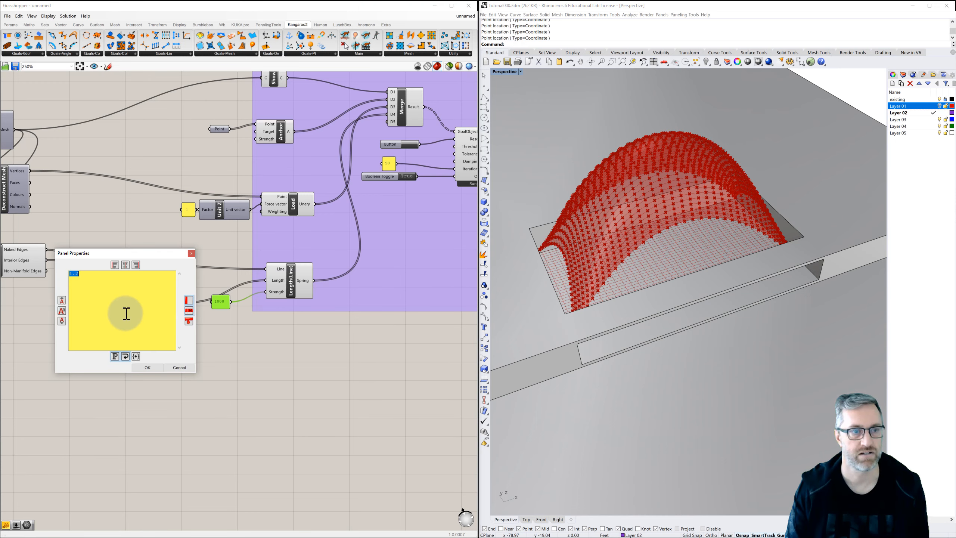
text(1)
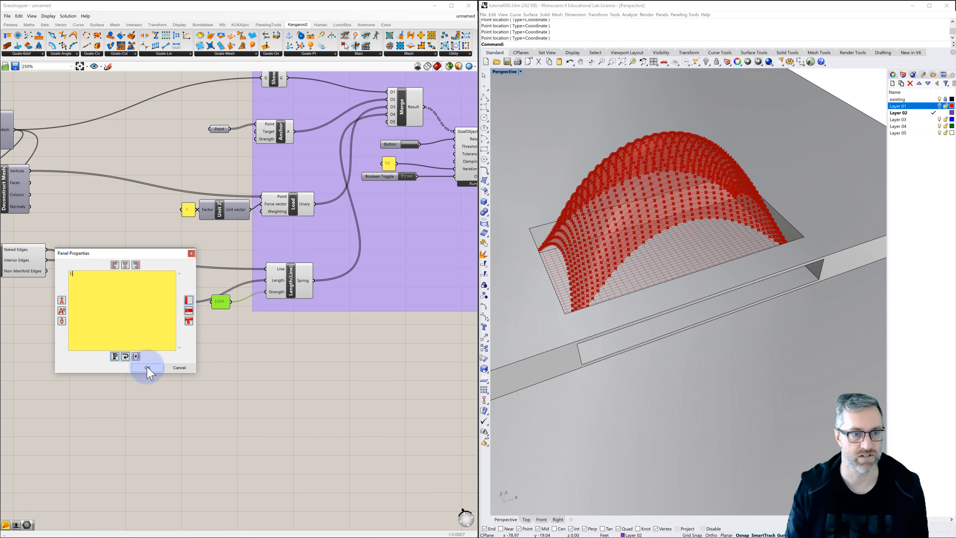
click(146, 367)
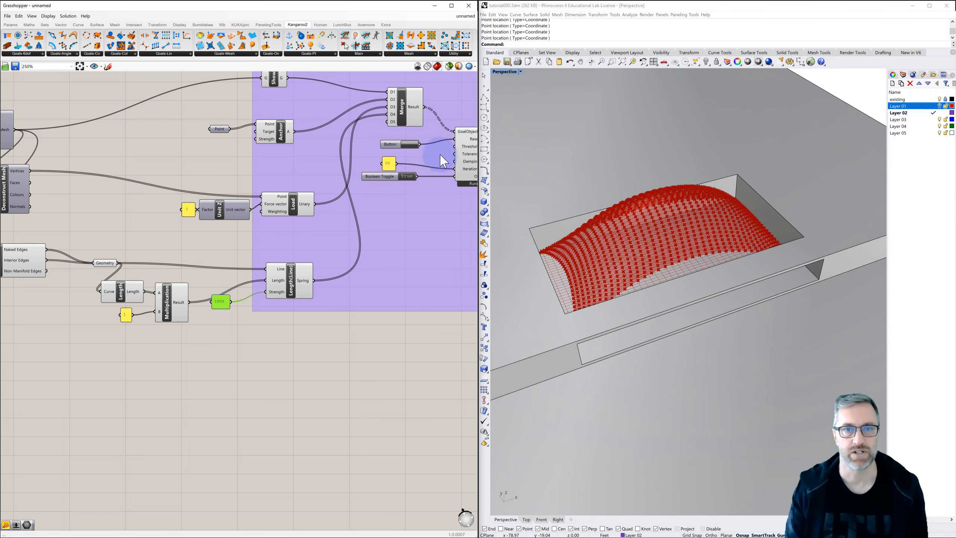
click(410, 145)
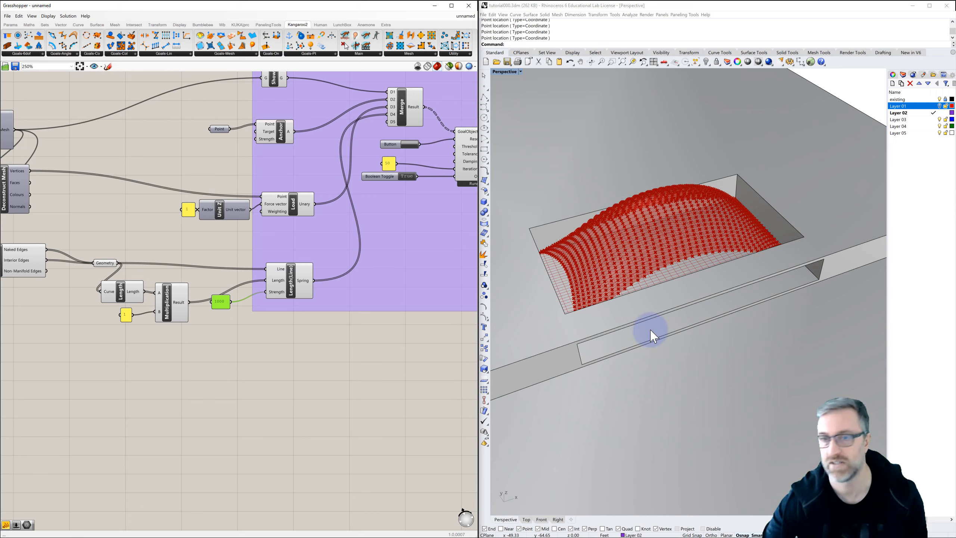
click(666, 332)
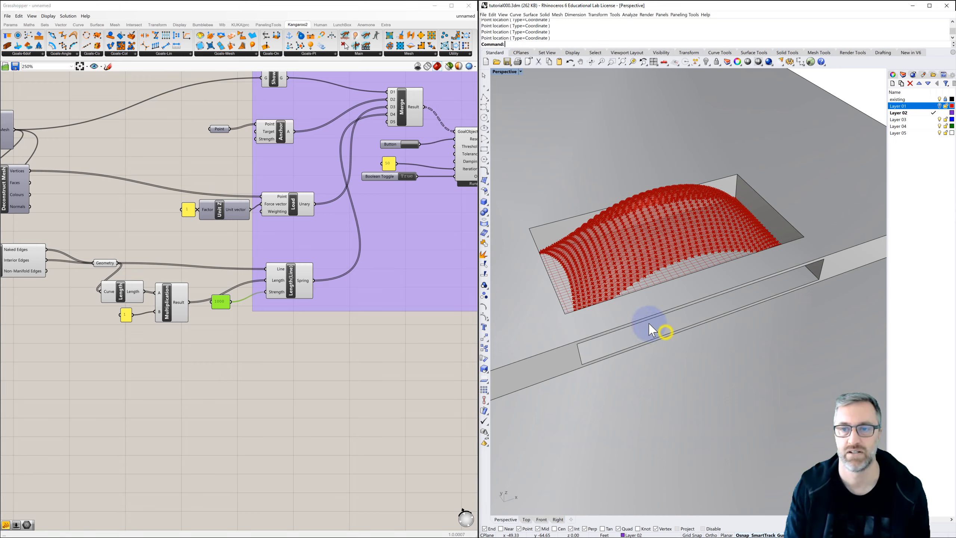
right_drag(647, 322, 654, 341)
Turn off the viewport preview of the Bouncy Solver component.
scroll(374, 365, down, 2)
right_drag(368, 358, 239, 350)
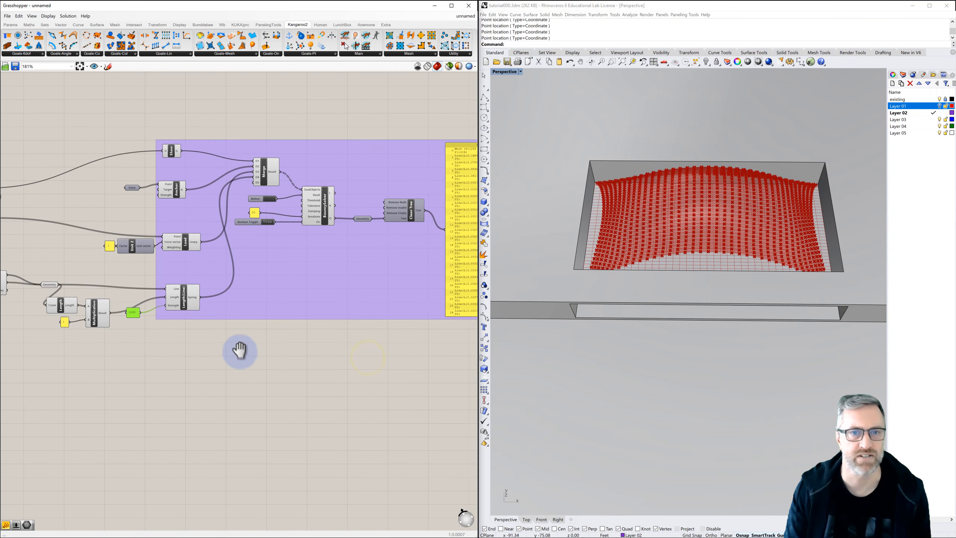
click(323, 215)
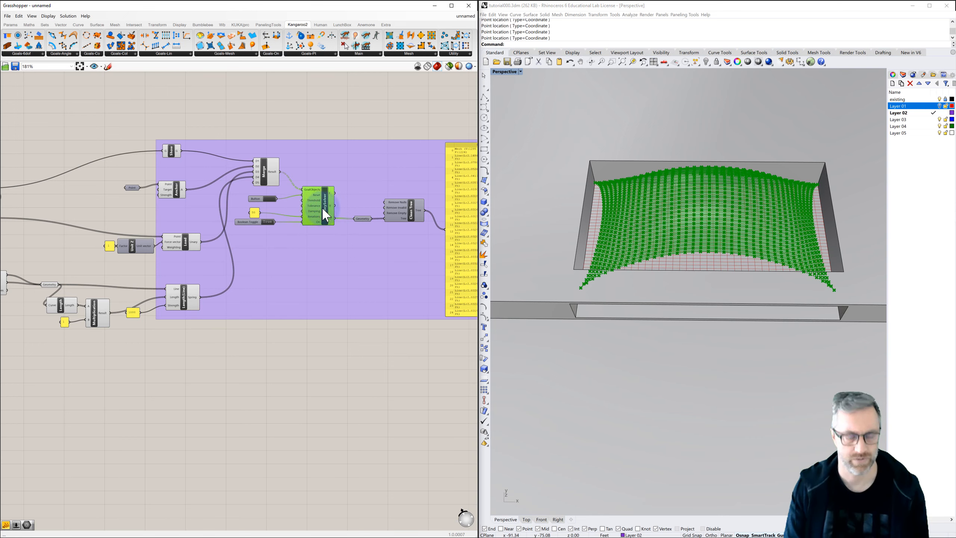
drag(334, 218, 362, 225)
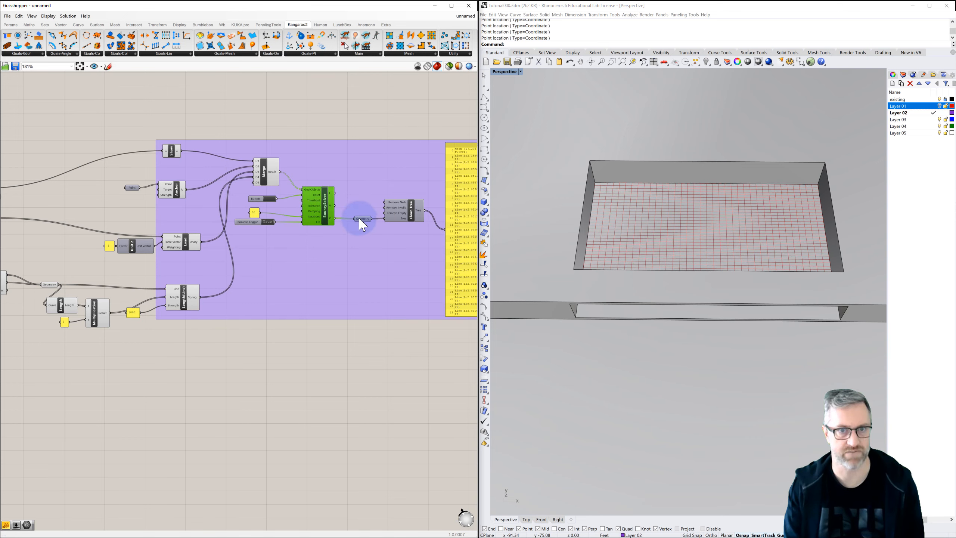
Turn on the preview of the Geometry parameter that collects the Bouncy Solver's output.
click(362, 219)
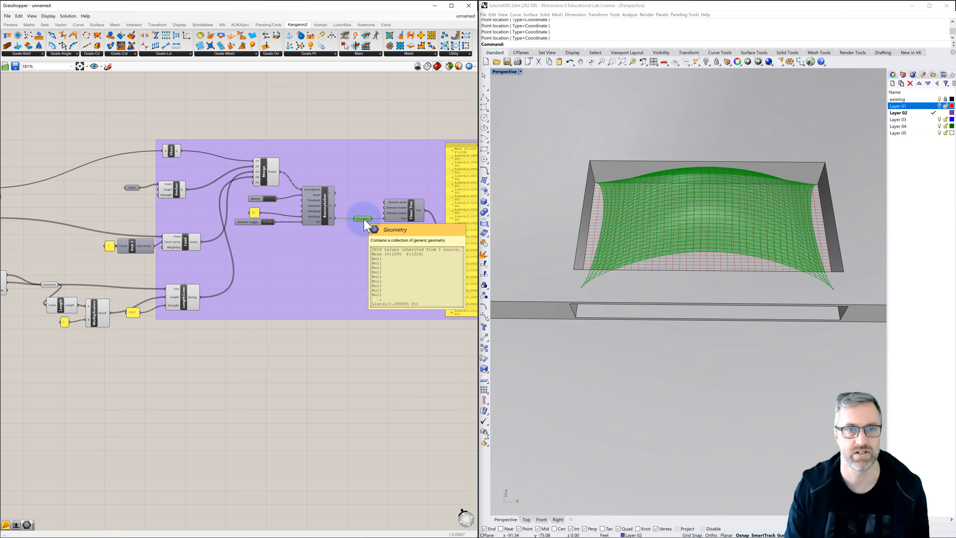
middle_click(368, 225)
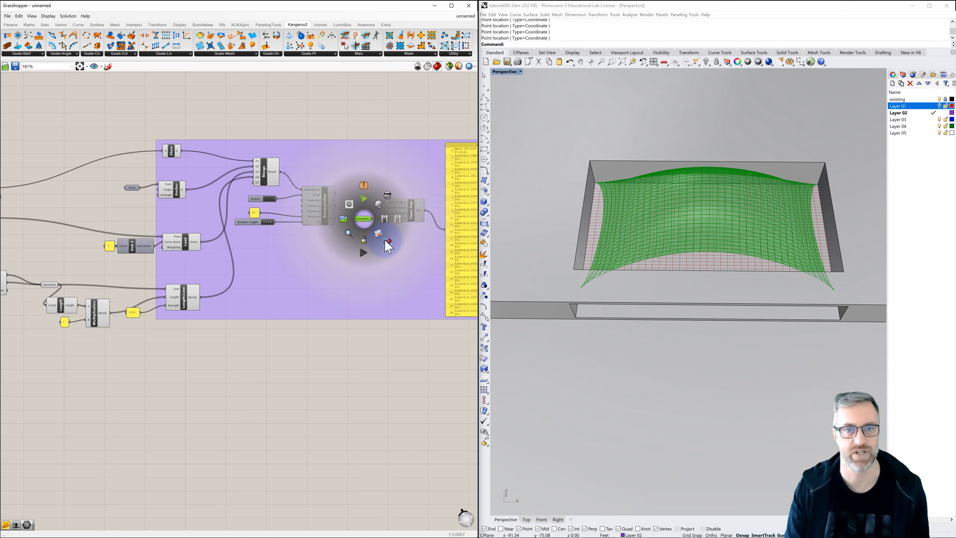
click(386, 241)
right_drag(673, 352, 601, 311)
scroll(703, 258, up, 2)
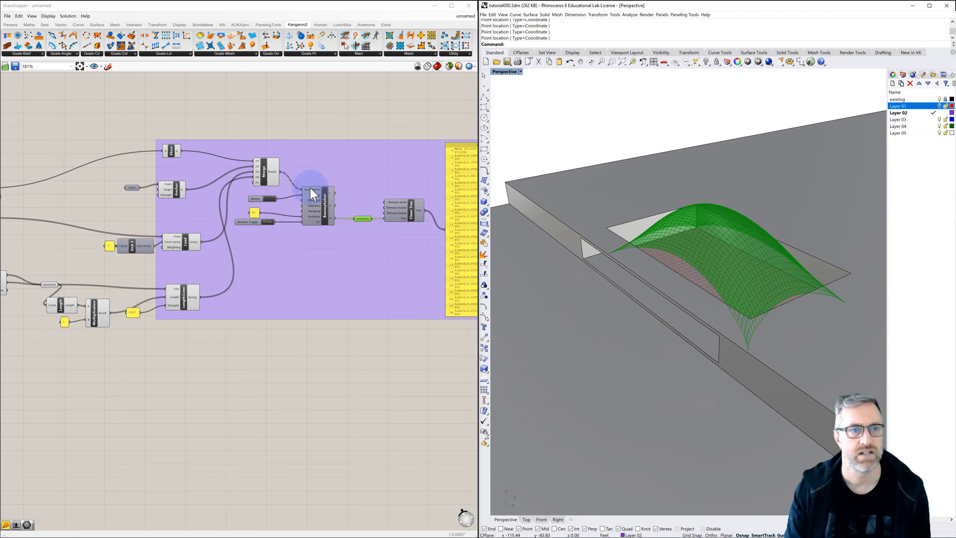
Hide the previews of the Mesh Edges component and its connected Geometry parameter, and inspect the clean vault from the side and above.
click(172, 158)
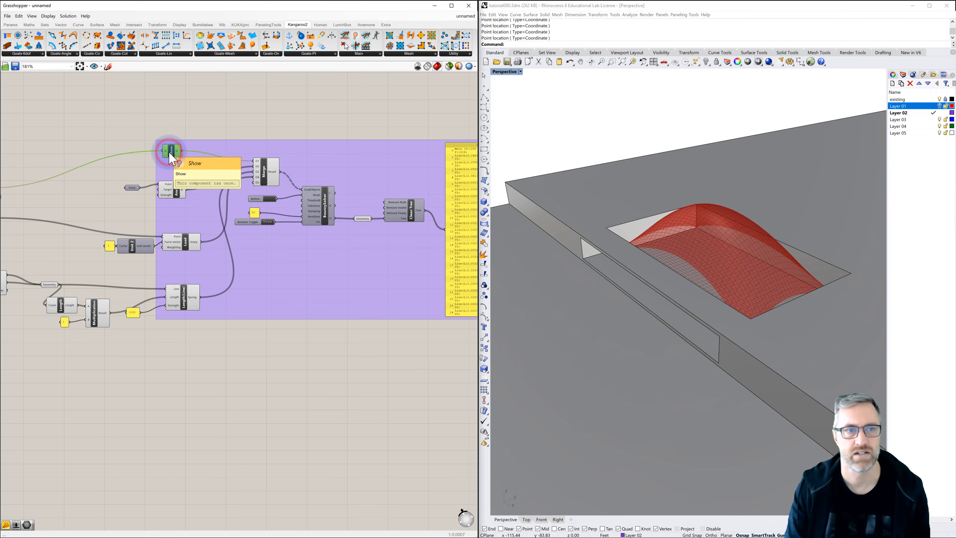
click(207, 110)
scroll(217, 153, down, 2)
right_drag(144, 172, 351, 179)
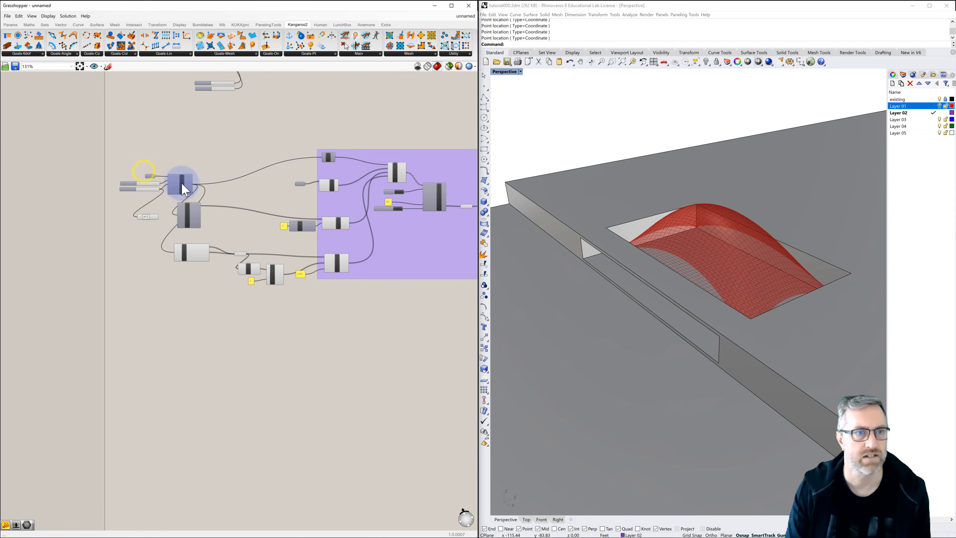
scroll(167, 193, up, 3)
click(196, 285)
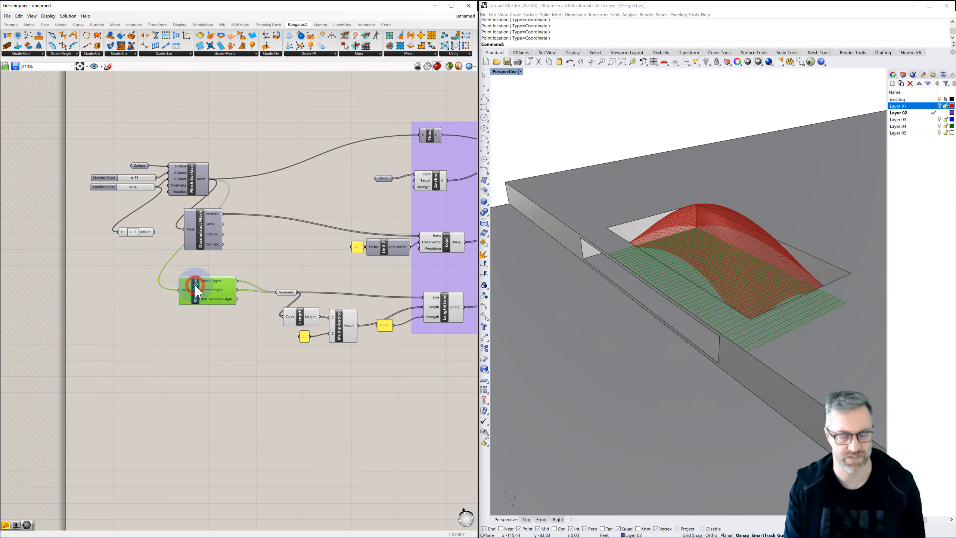
click(248, 327)
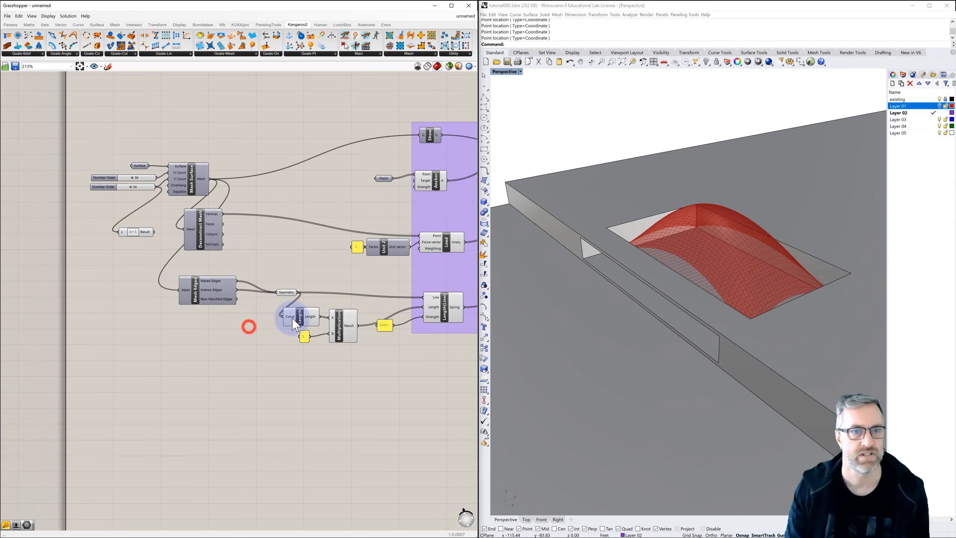
click(286, 292)
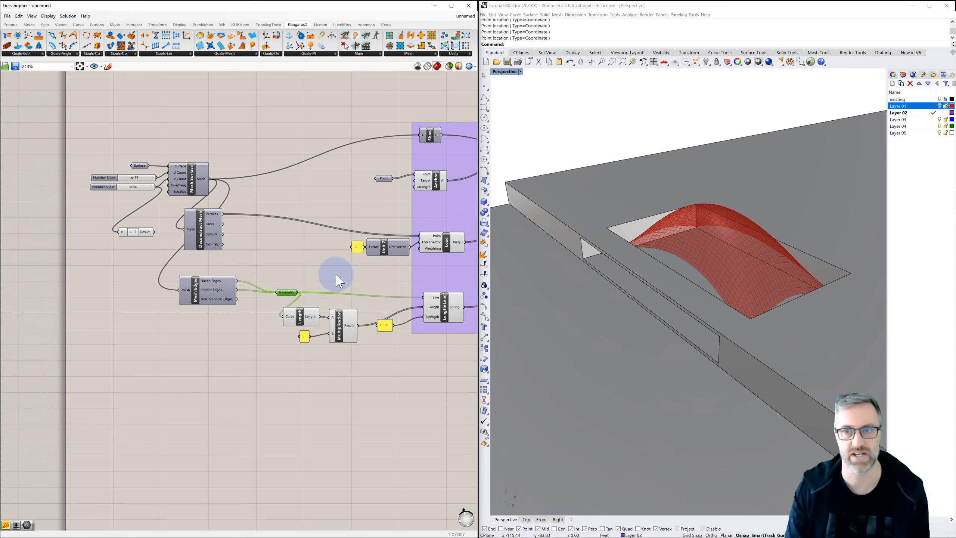
right_drag(331, 272, 252, 272)
right_drag(570, 306, 615, 279)
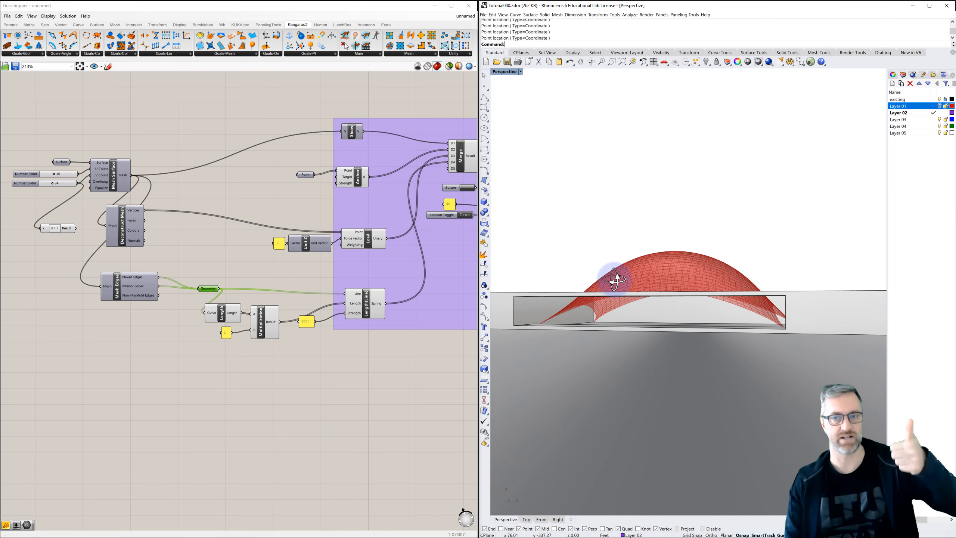
right_drag(581, 315, 562, 316)
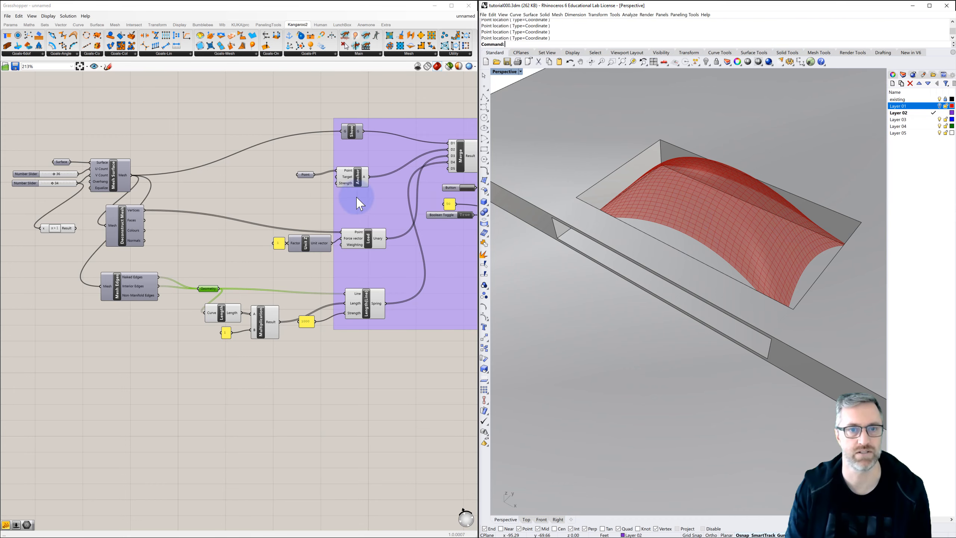
Replace the anchor Point parameter's points by picking the midpoints of the opening's four sides in Rhino, and reset the simulation.
right_drag(362, 196, 303, 207)
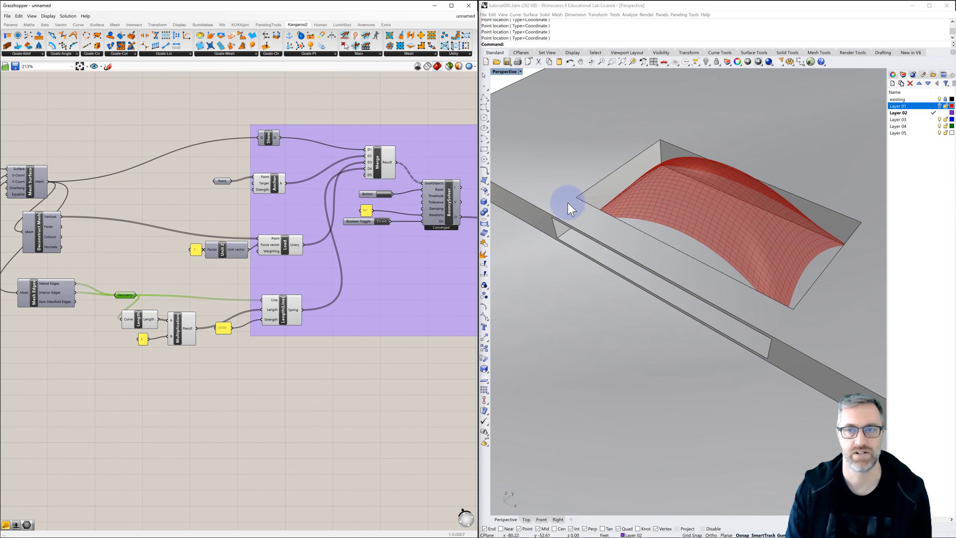
right_drag(630, 213, 660, 210)
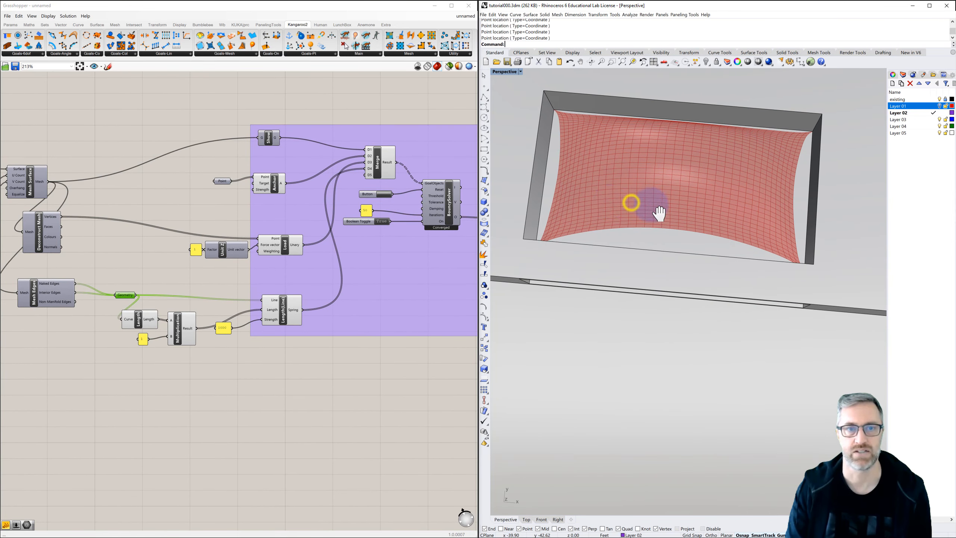
click(223, 182)
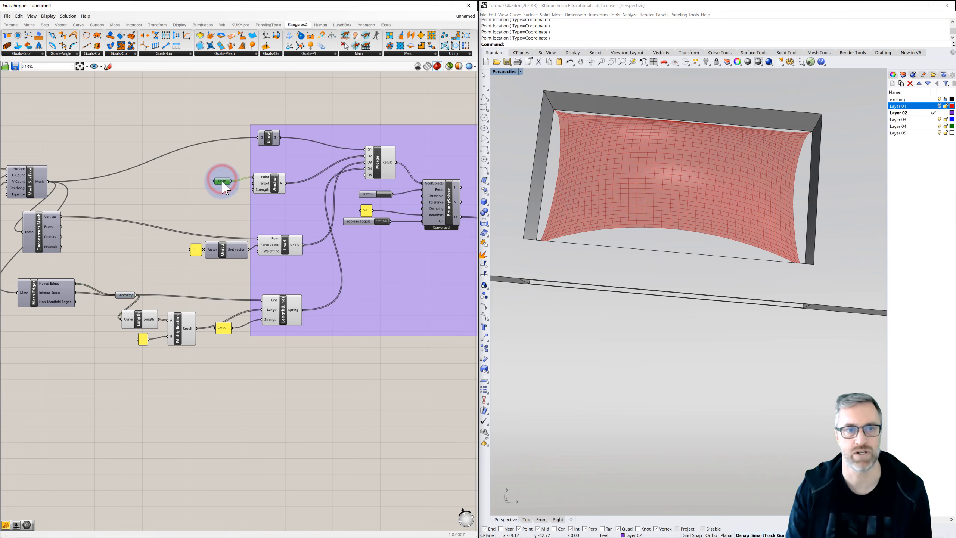
mouse_move(223, 181)
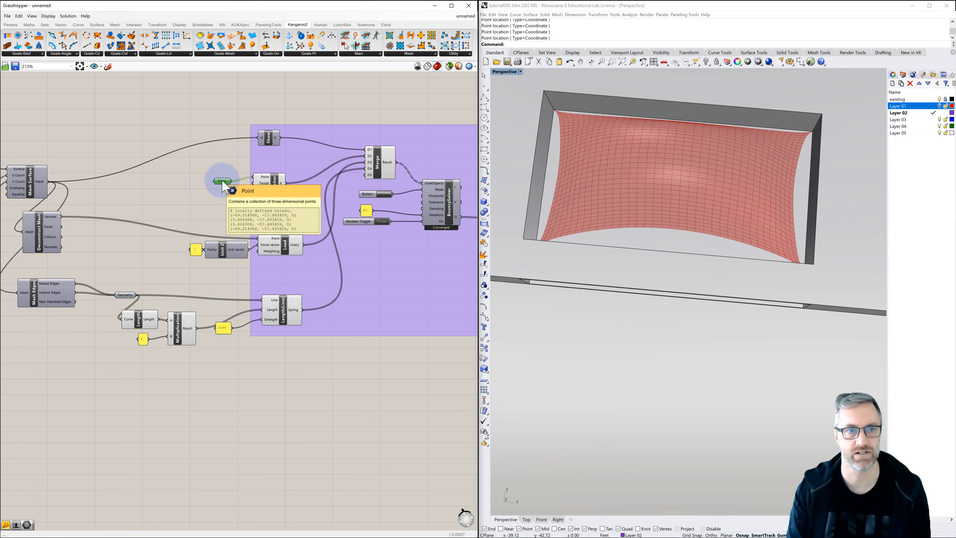
right_click(222, 181)
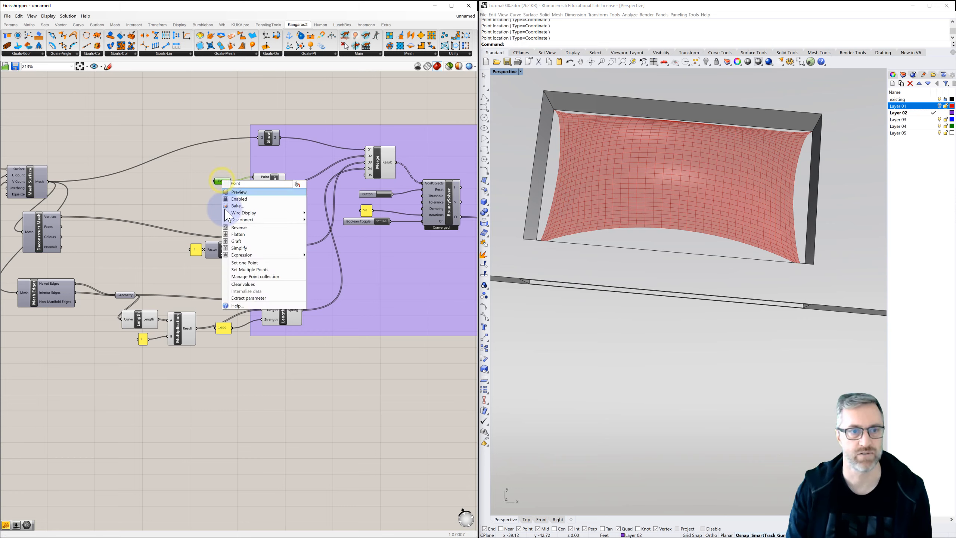
click(240, 269)
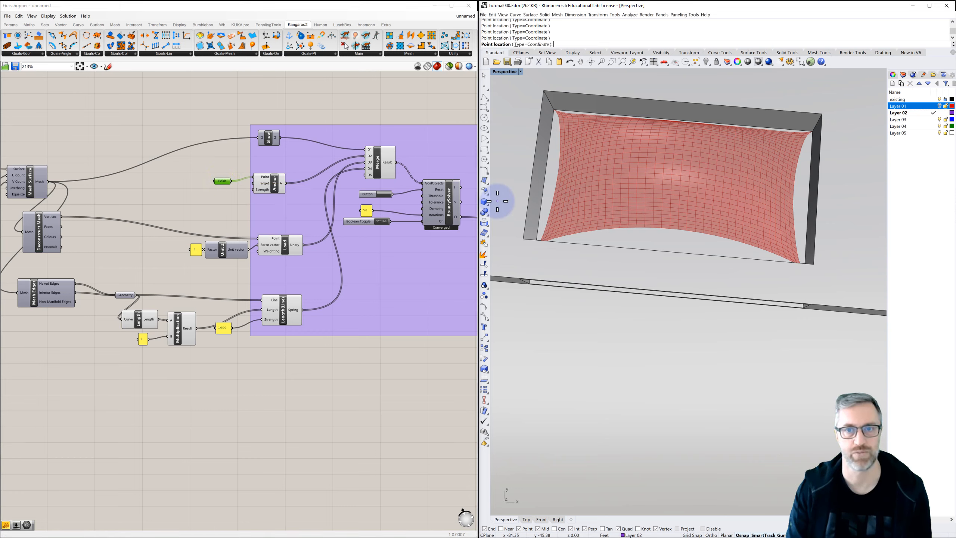
click(544, 179)
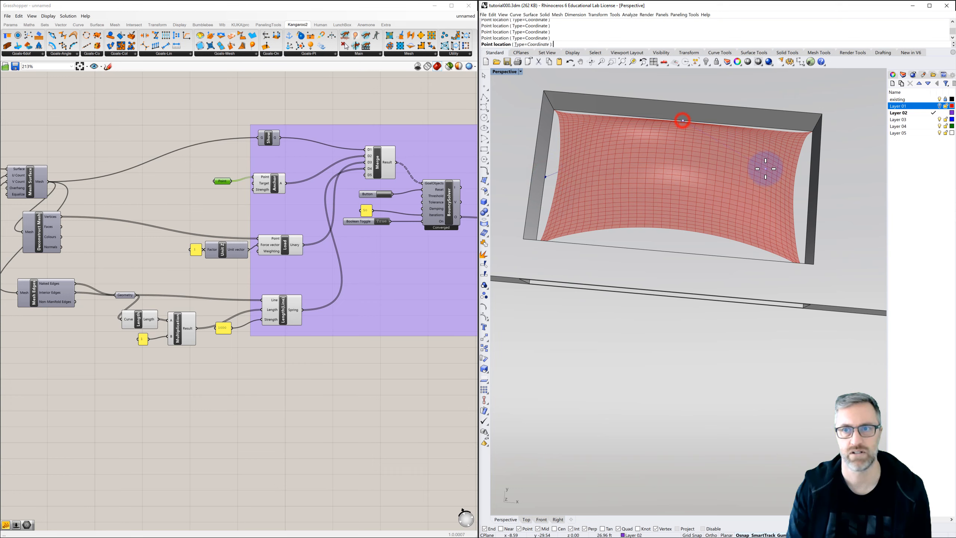
click(807, 201)
right_drag(704, 230, 634, 241)
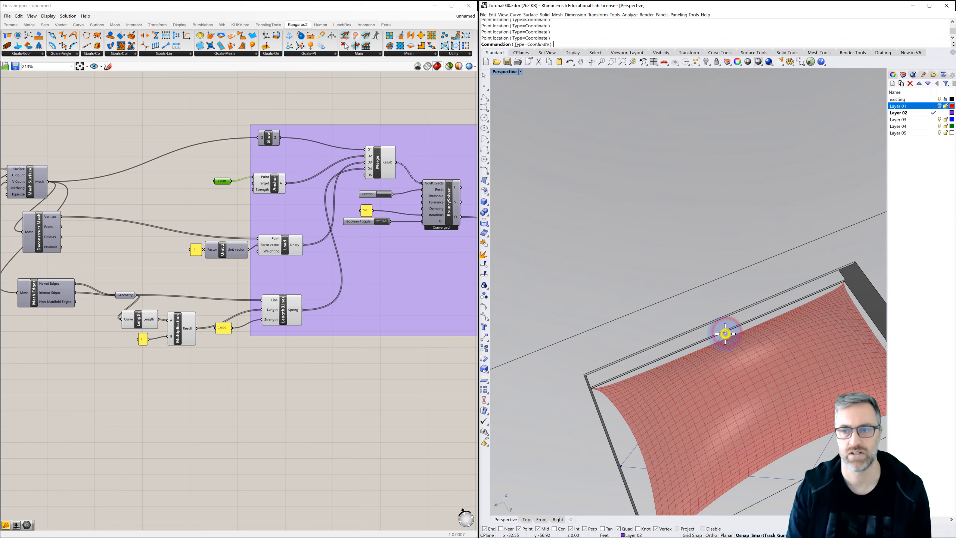
click(725, 334)
right_drag(668, 379, 711, 363)
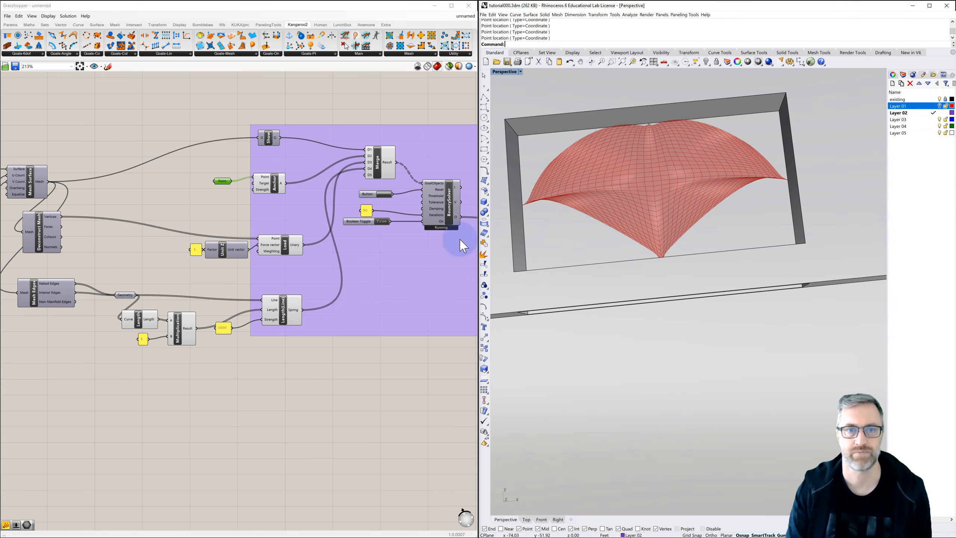
click(381, 193)
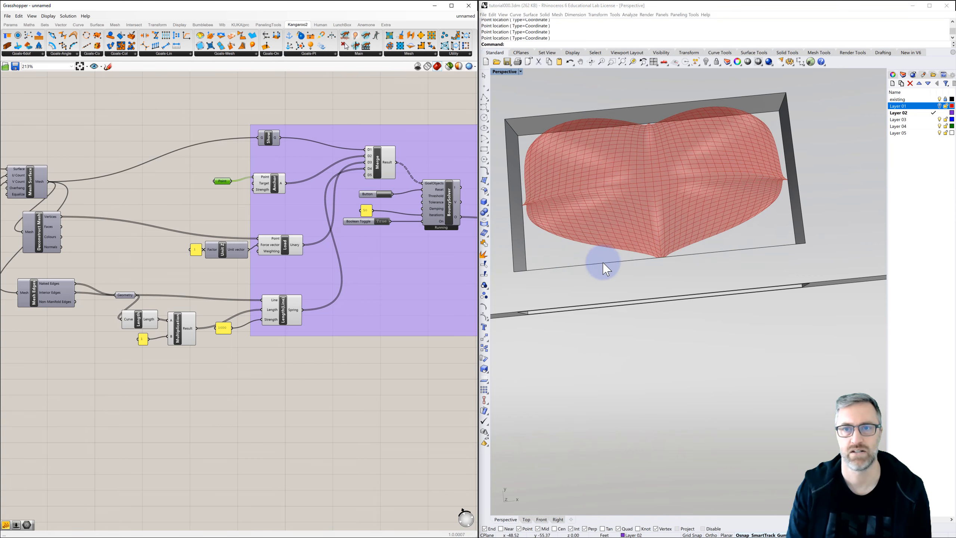
Inspect the vault anchored at the side midpoints, and turn off the preview of the Geometry parameter that collects the Bouncy Solver's output.
right_drag(604, 240, 727, 288)
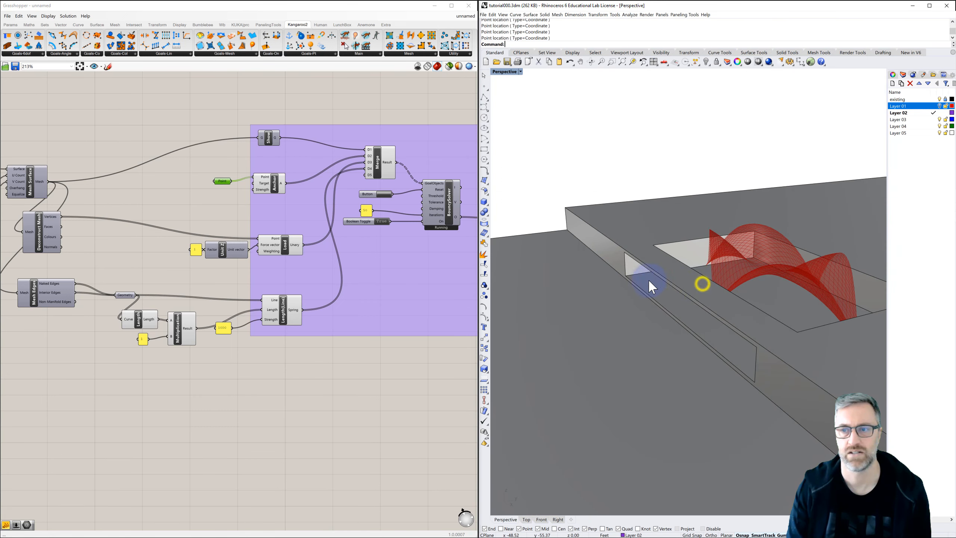
right_drag(653, 287, 843, 335)
mouse_move(720, 267)
shift+right_down()
mouse_move(739, 256)
mouse_move(719, 270)
shift+right_up()
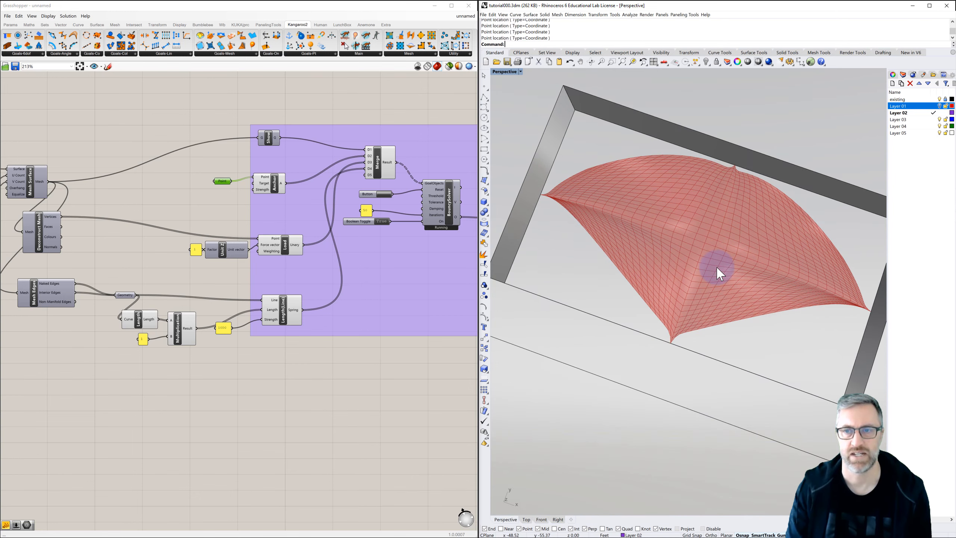
scroll(719, 274, down, 2)
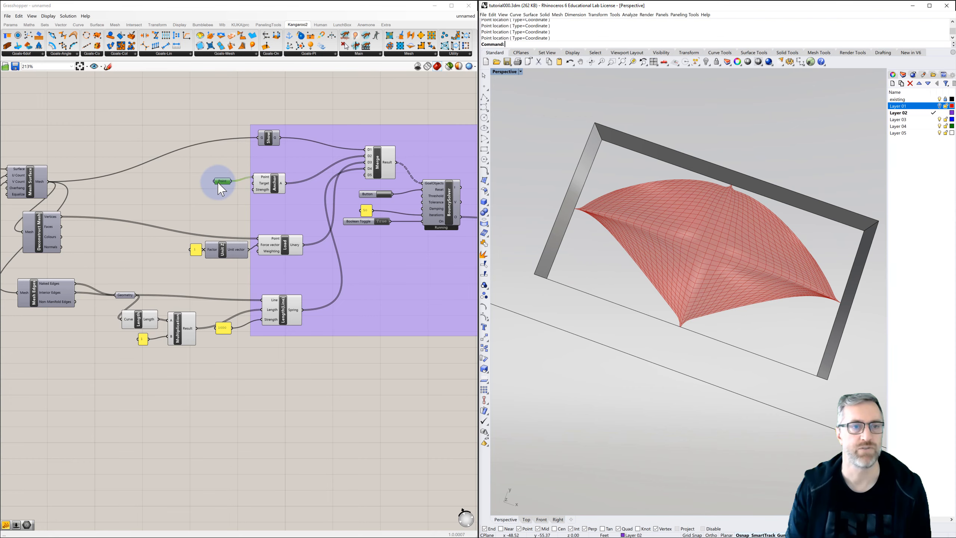
click(162, 190)
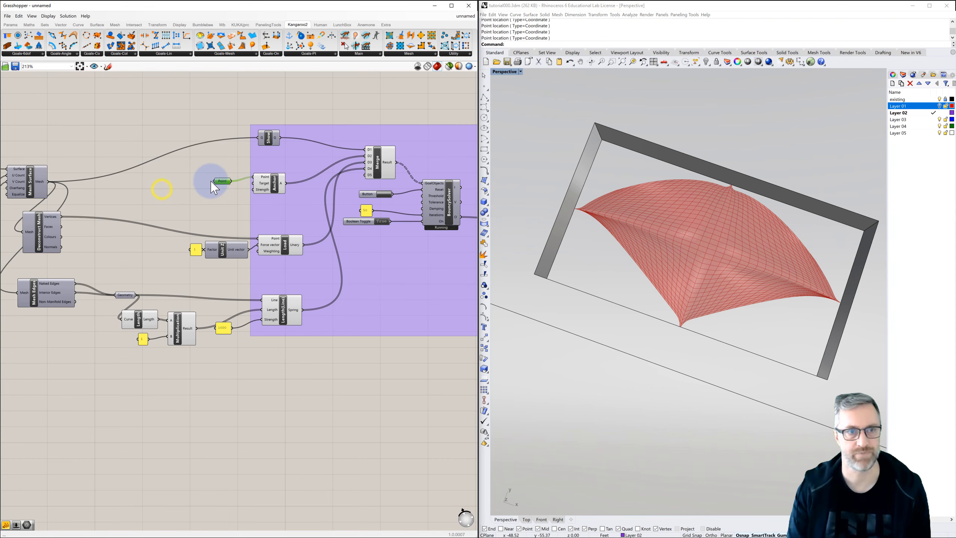
right_drag(218, 178, 265, 181)
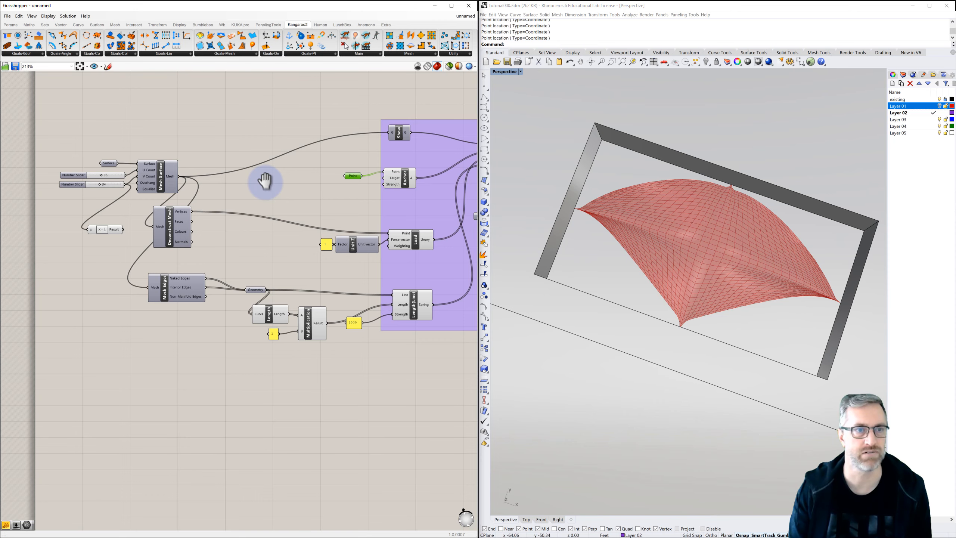
right_drag(411, 208, 214, 206)
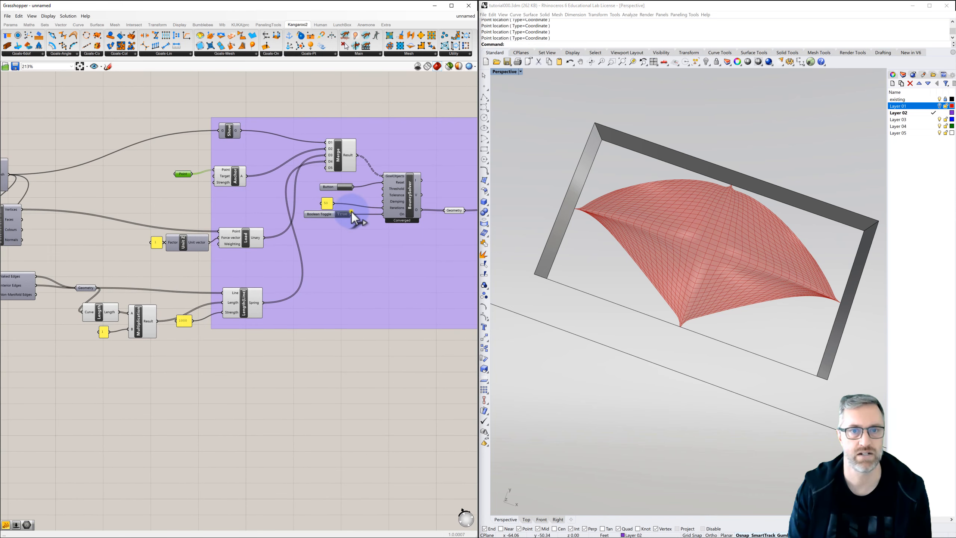
right_drag(352, 219, 319, 215)
click(422, 206)
right_click(422, 208)
click(437, 224)
Bake the Mesh Surface component's flat mesh into Rhino on Layer 02, keeping the default attributes.
right_drag(132, 200, 284, 225)
right_drag(194, 209, 239, 206)
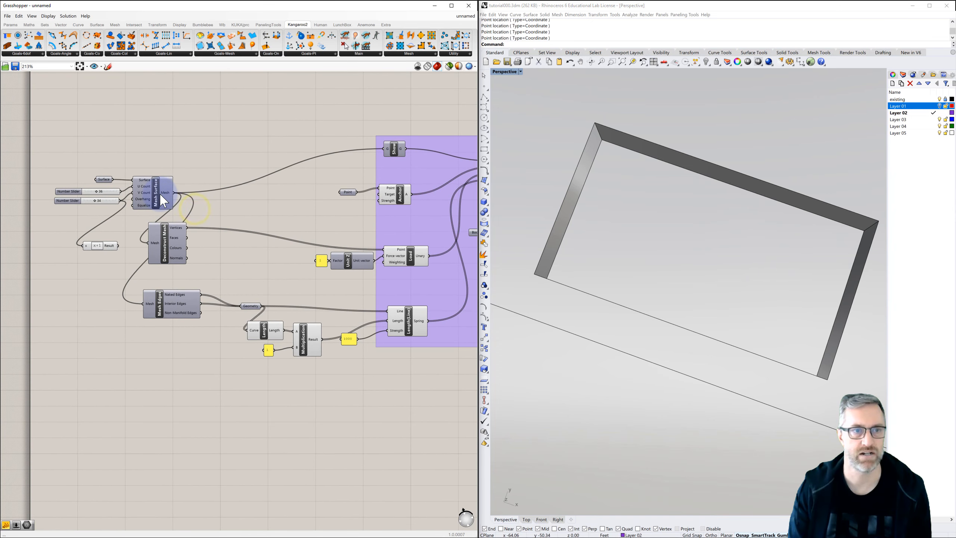
click(157, 190)
right_click(157, 190)
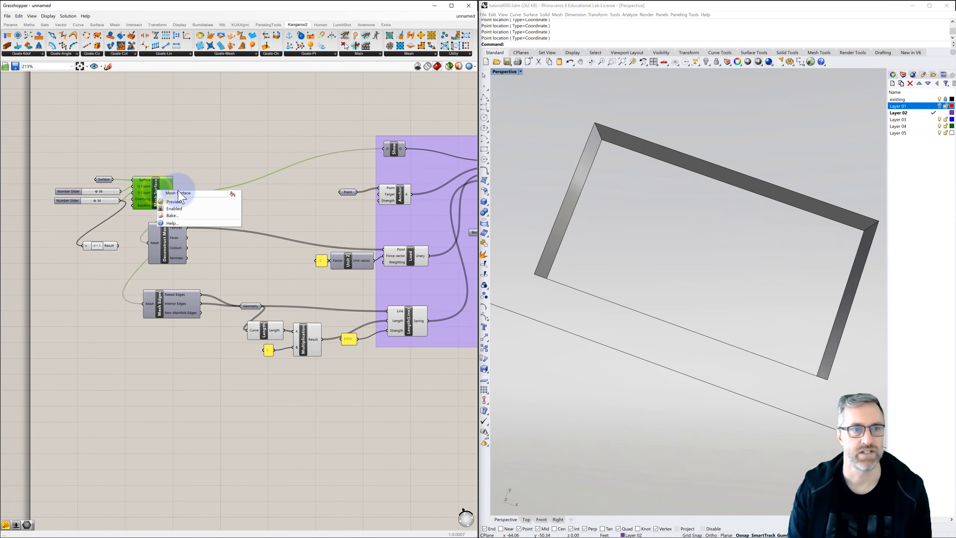
click(180, 216)
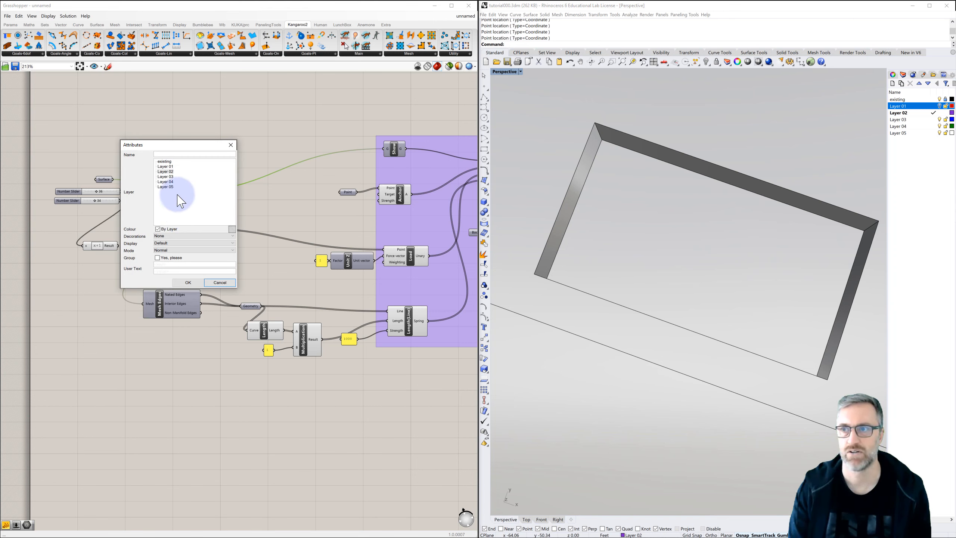
click(186, 282)
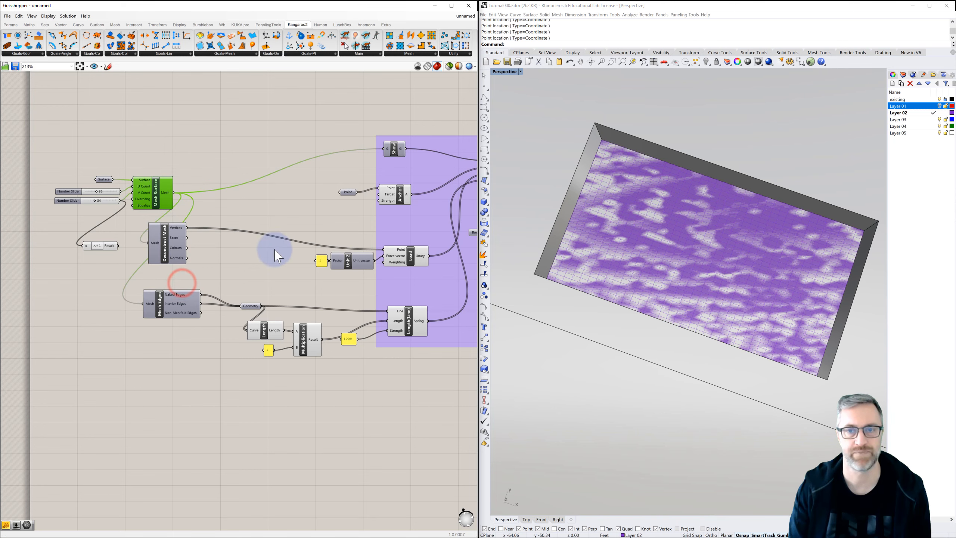
Place seven point objects in Rhino on vertices of the baked mesh, some near its corners and the others spread across its interior.
click(317, 186)
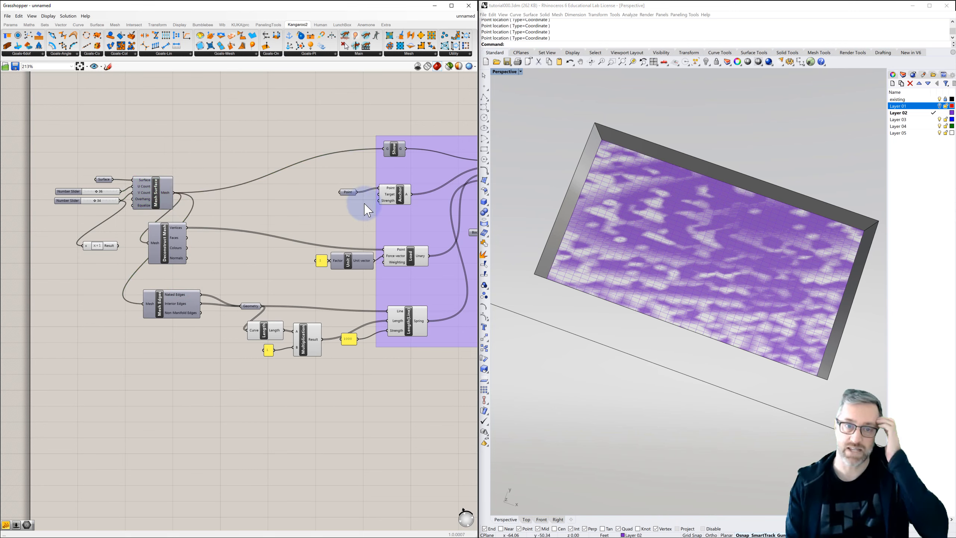
click(340, 211)
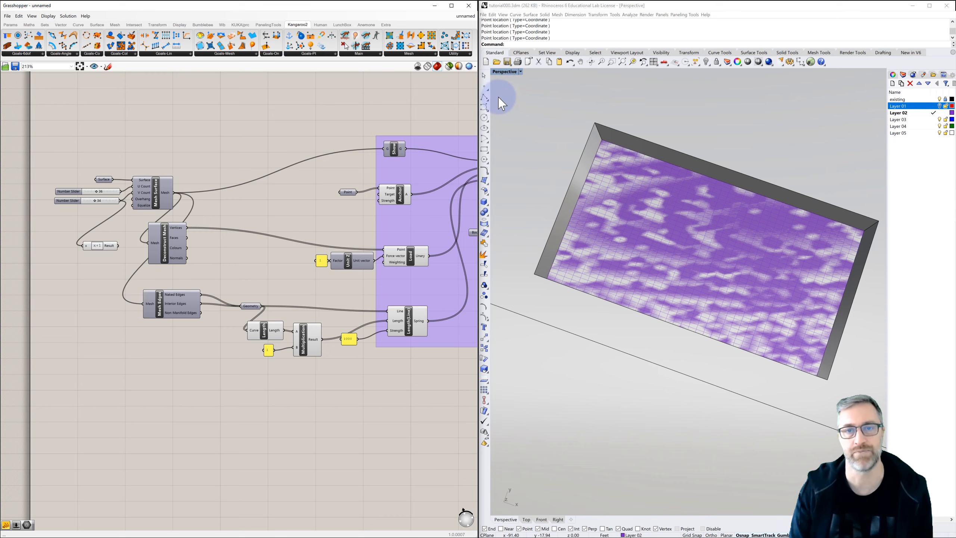
click(484, 86)
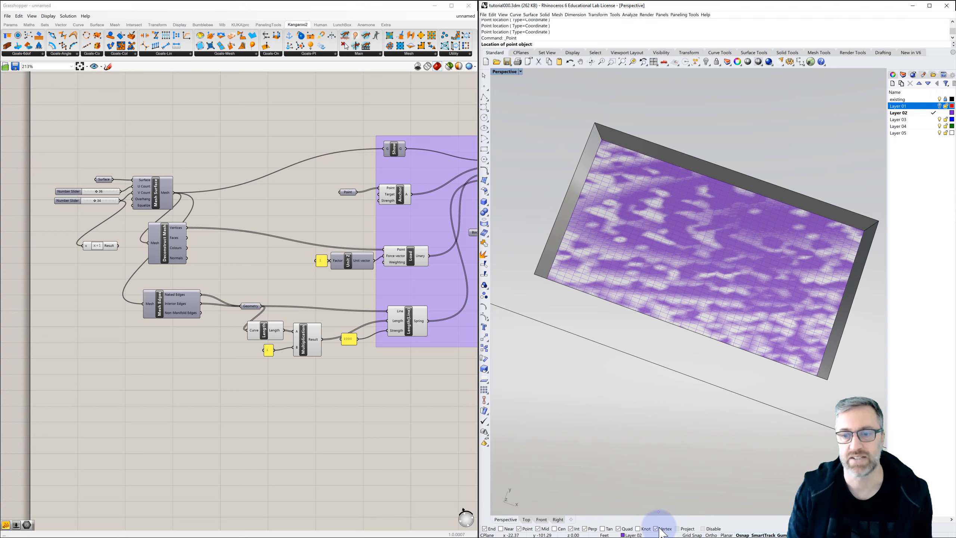
click(618, 166)
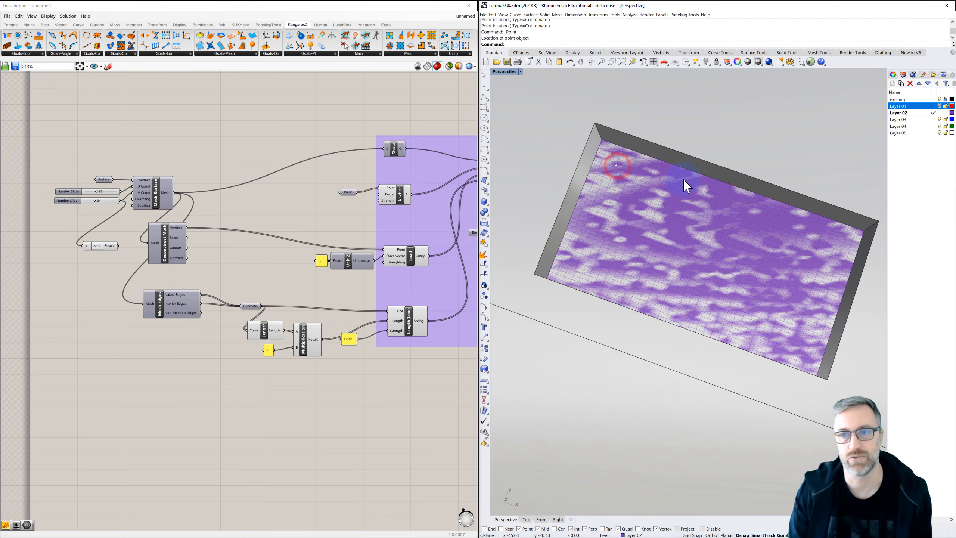
right_click(683, 181)
click(699, 183)
right_click(735, 248)
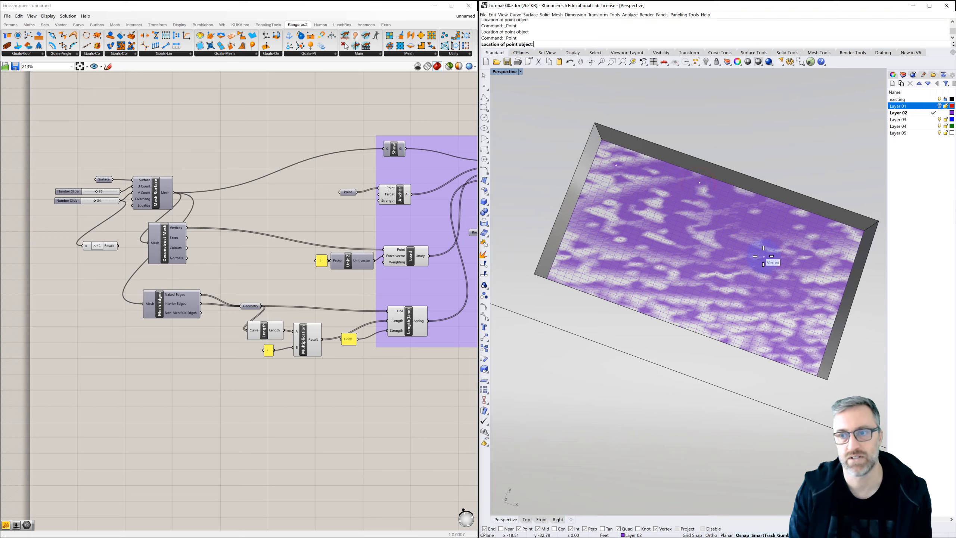
right_click(751, 294)
click(703, 307)
right_click(655, 293)
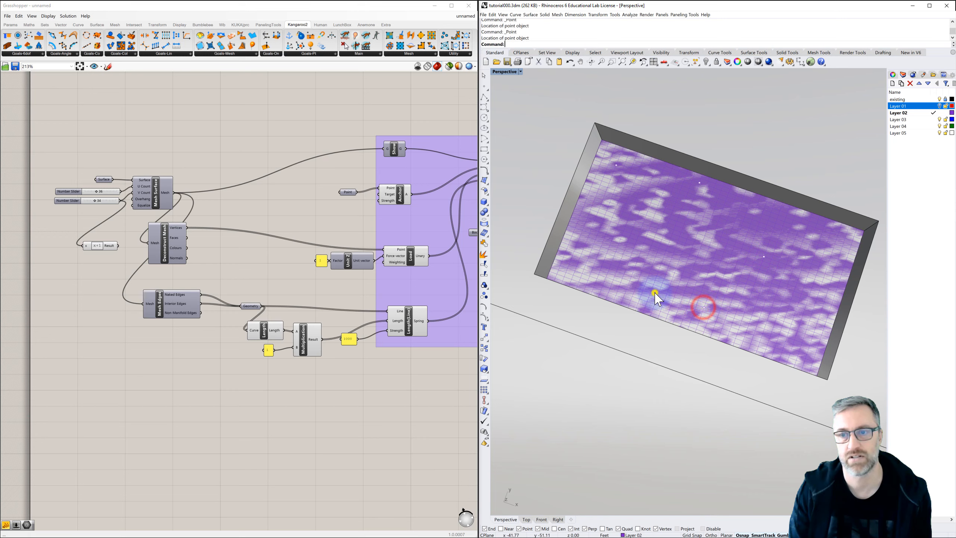
click(582, 277)
right_click(798, 321)
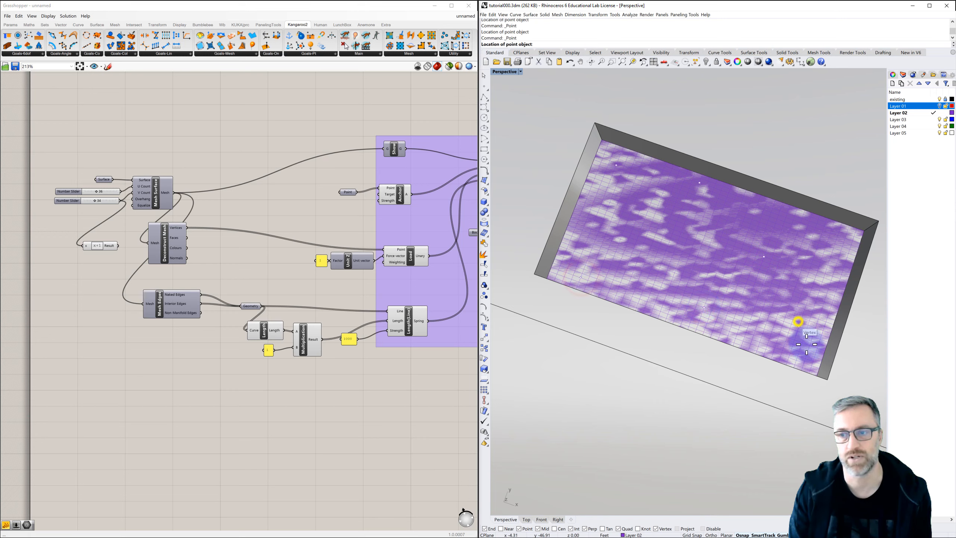
click(807, 358)
right_click(809, 300)
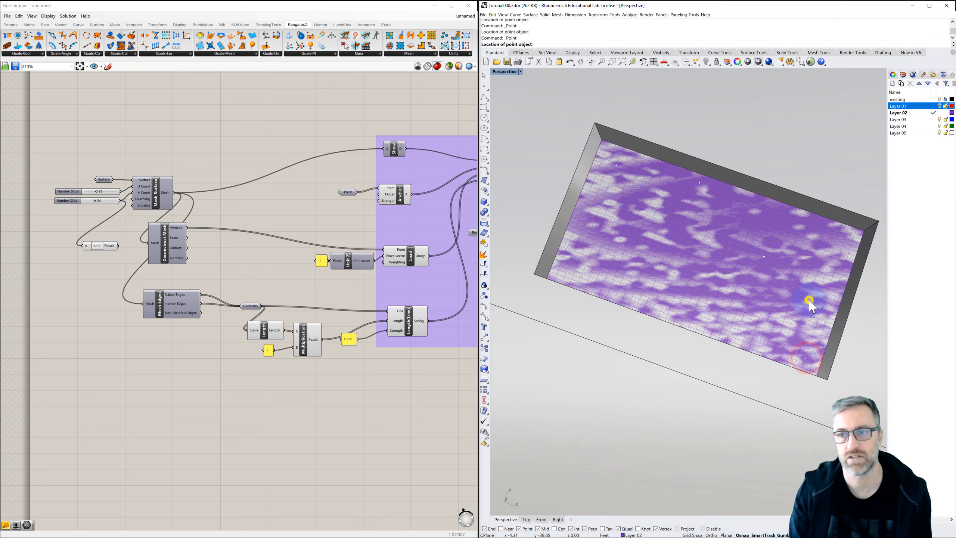
click(846, 238)
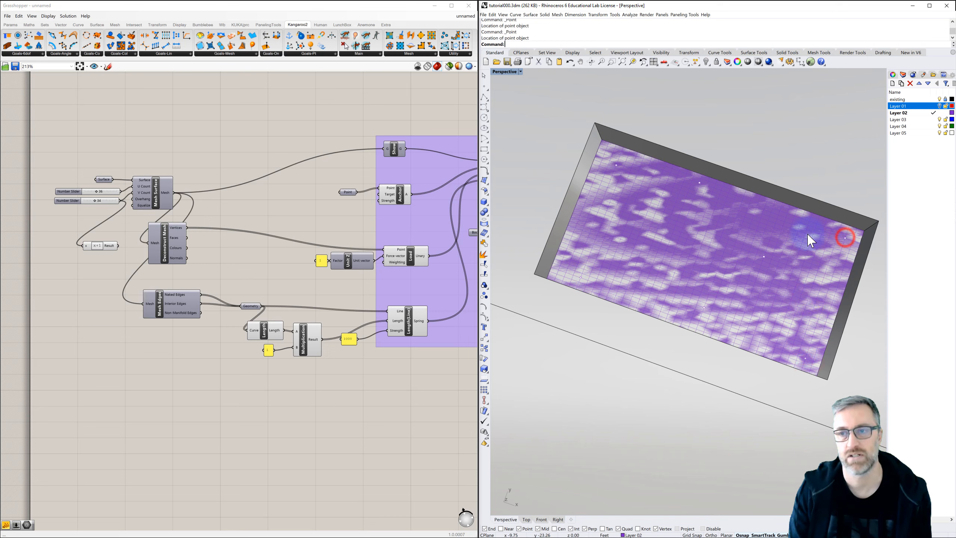
Delete the baked mesh from the Rhino model, keeping the point objects.
click(342, 178)
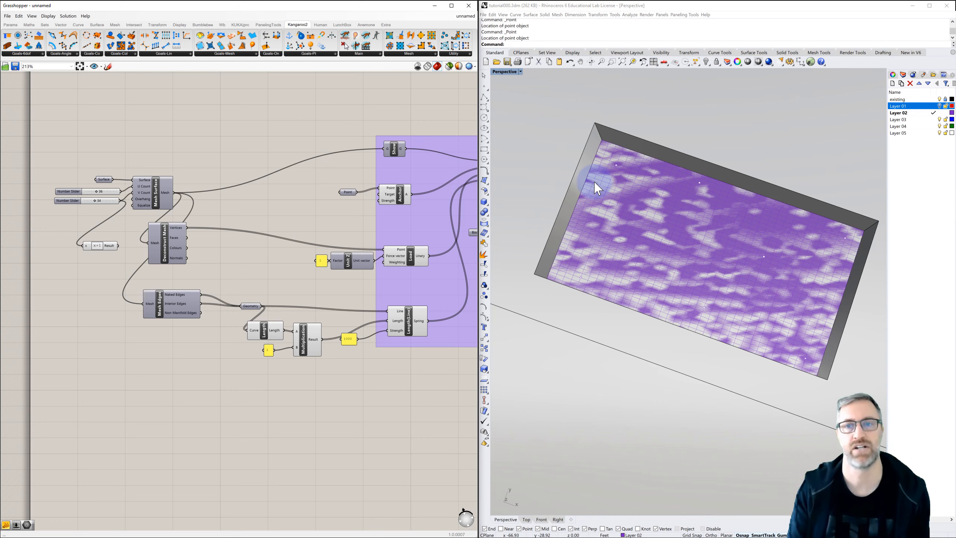
click(629, 198)
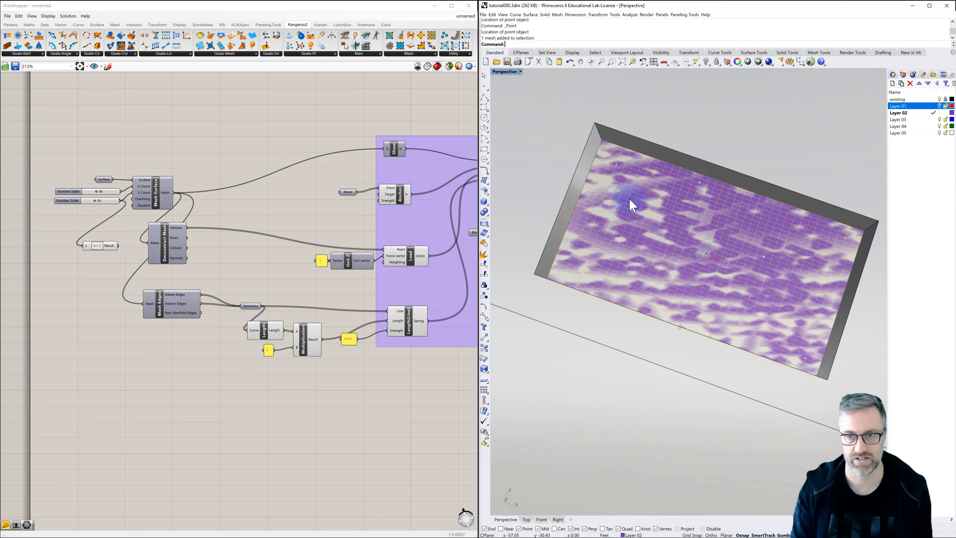
key(Delete)
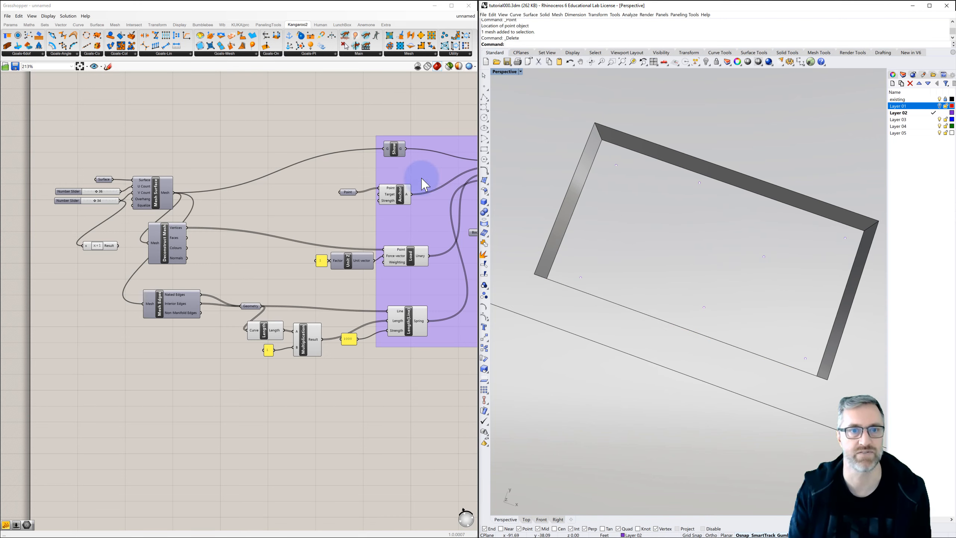
right_click(350, 190)
click(350, 192)
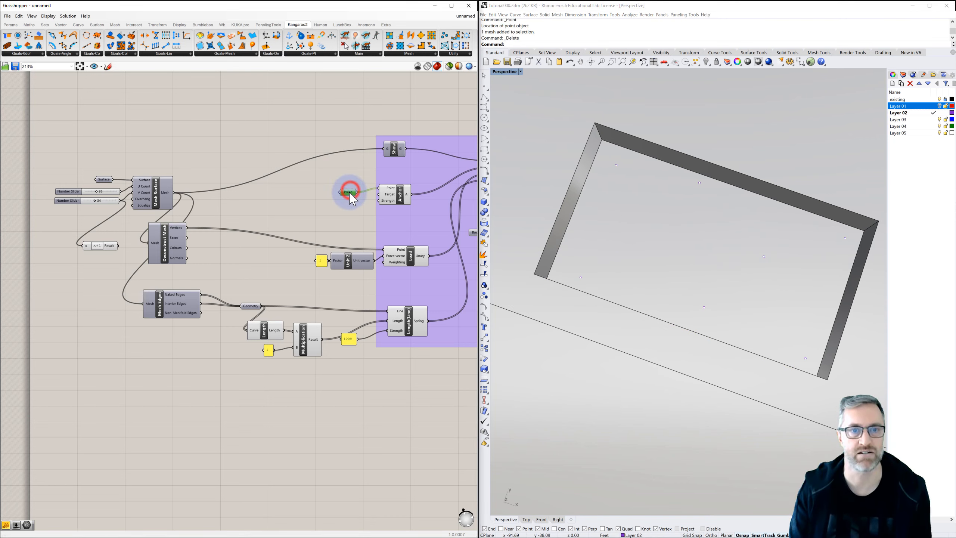
right_click(350, 194)
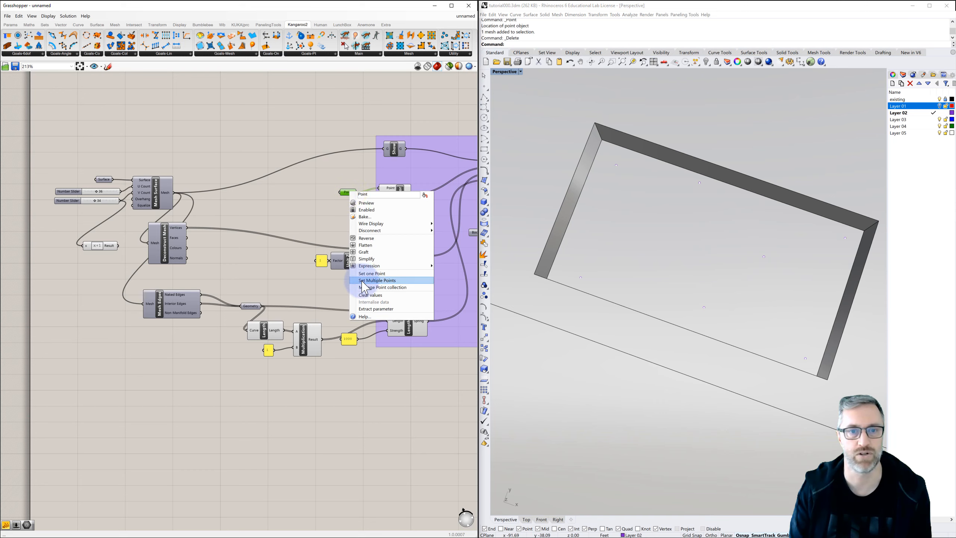
click(362, 281)
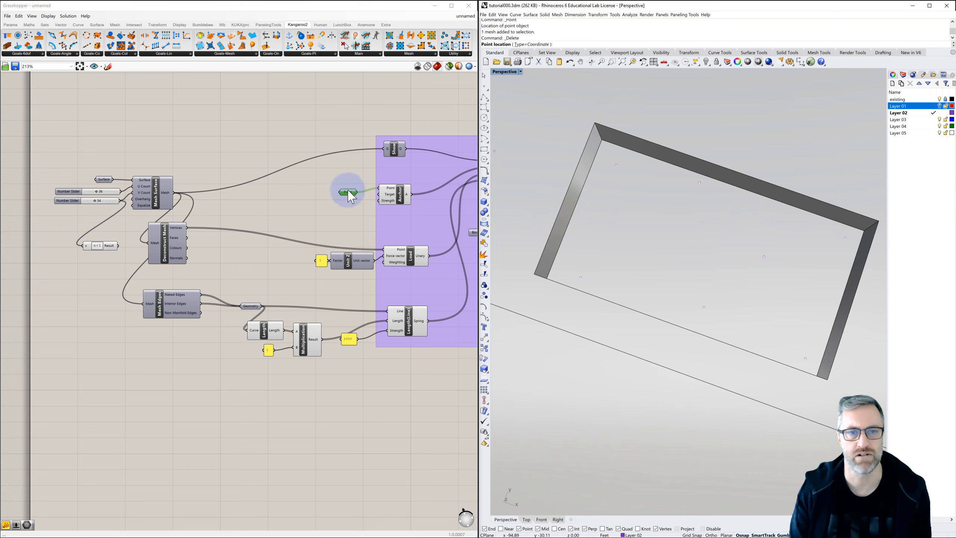
mouse_move(350, 194)
key(Escape)
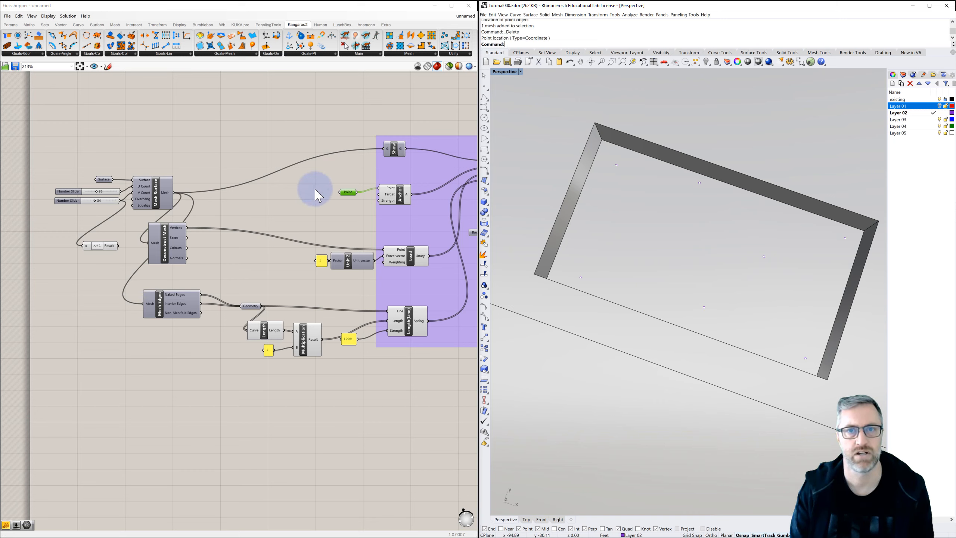
Add a new Point parameter to the Grasshopper canvas beside the existing anchor Point parameter.
click(315, 190)
right_click(311, 187)
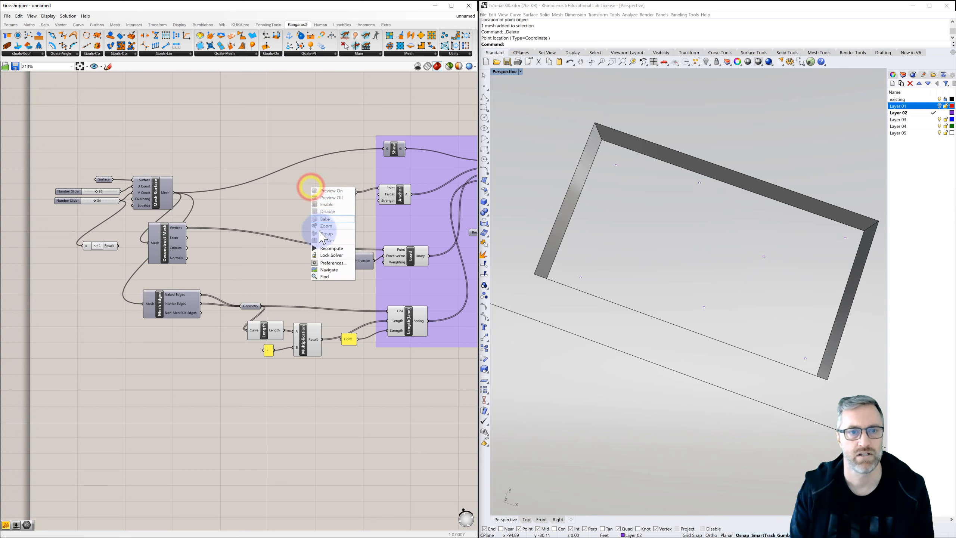
click(299, 195)
double_click(298, 193)
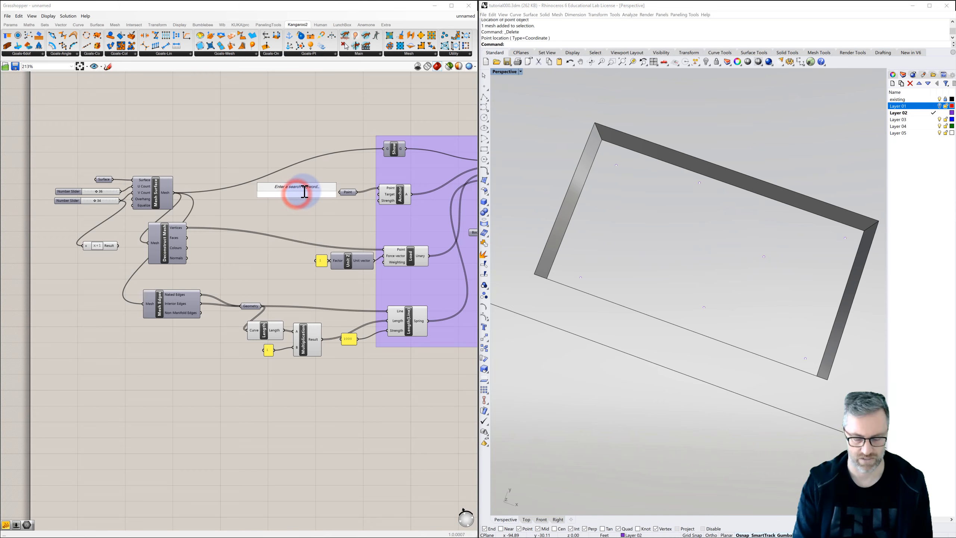
text(point)
click(287, 184)
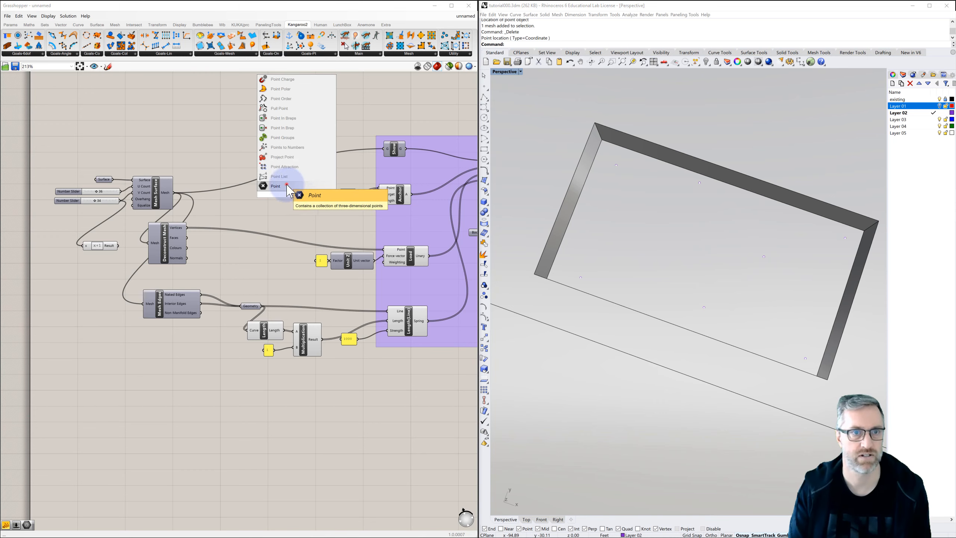
Set multiple points for the new Point parameter by referencing all seven point objects inside the opening in Rhino.
right_click(302, 194)
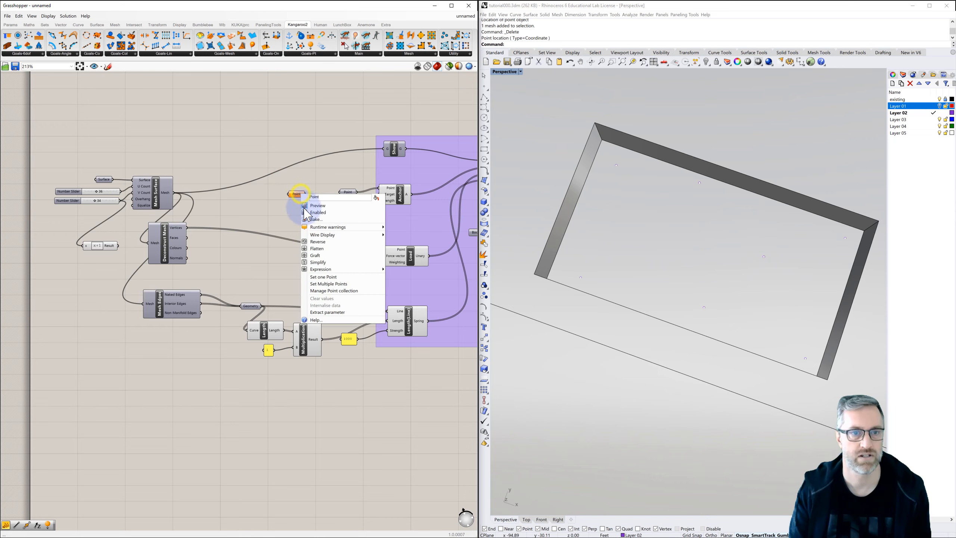
click(329, 283)
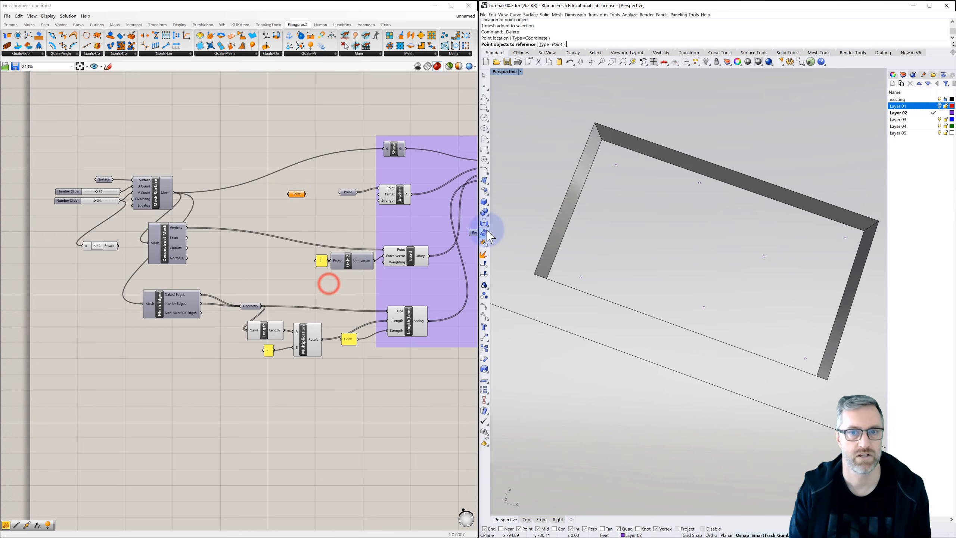
drag(557, 136, 868, 392)
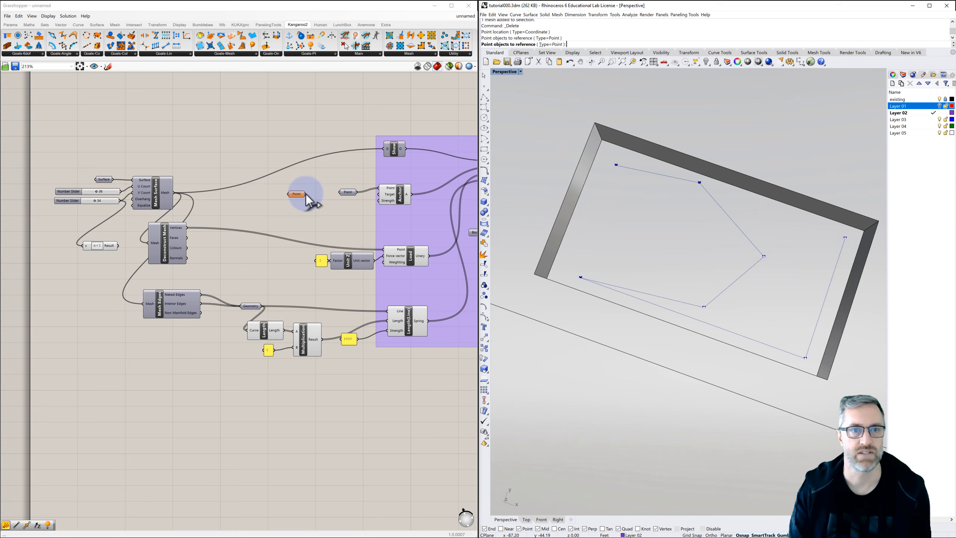
Connect the new Point parameter to the Anchor component's Point input in place of the old Point parameter, and delete the old one.
shift+drag(307, 194, 344, 199)
click(348, 193)
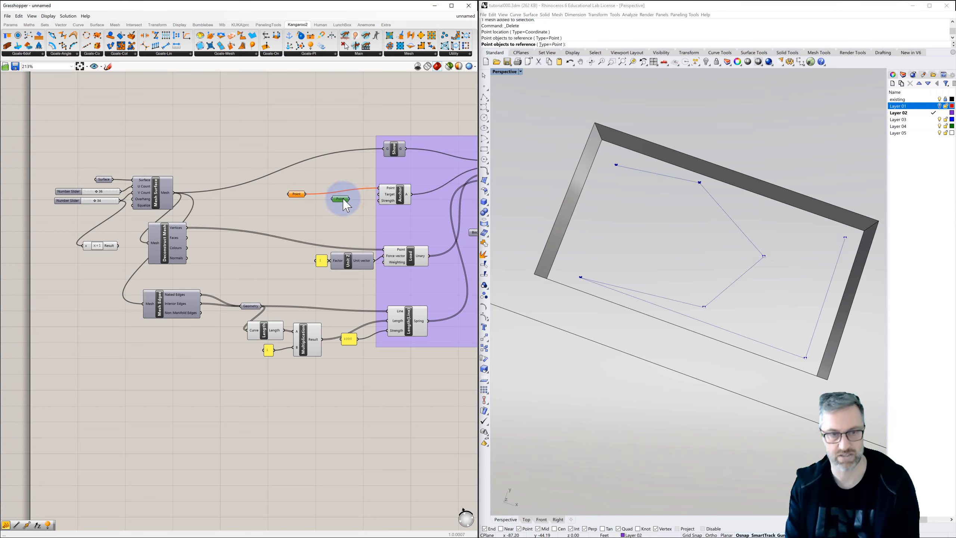
key(Delete)
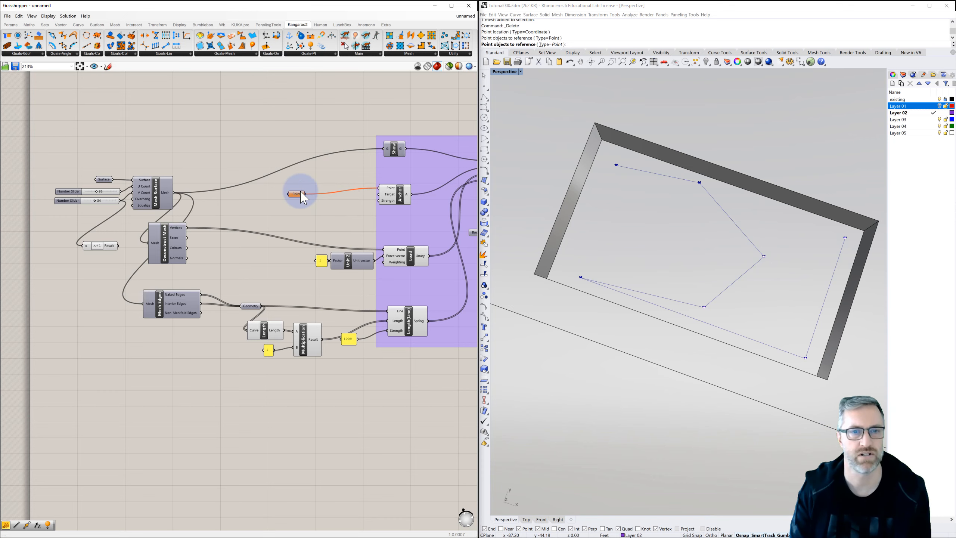
scroll(303, 197, up, 1)
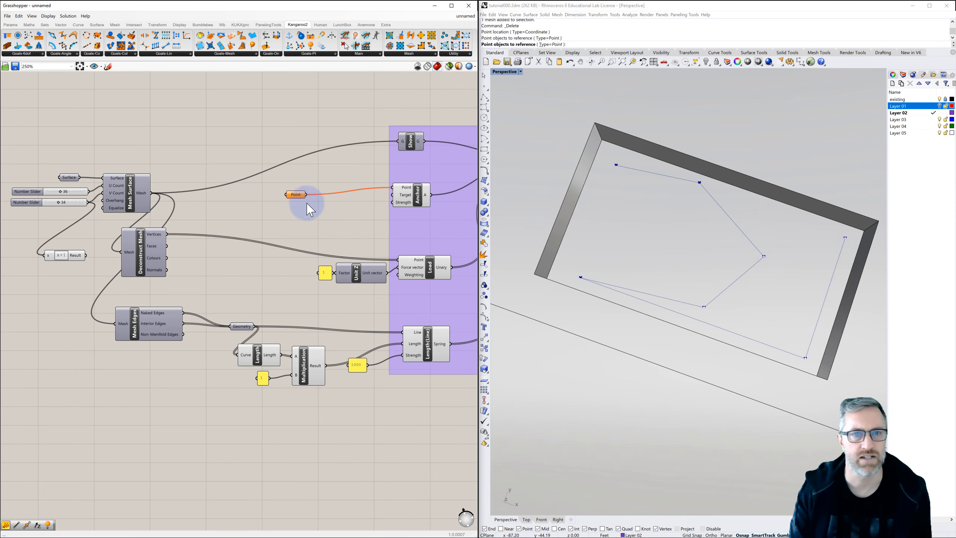
Turn on the preview of the BouncySolver component and inspect the simulated mesh from a low side view.
click(338, 208)
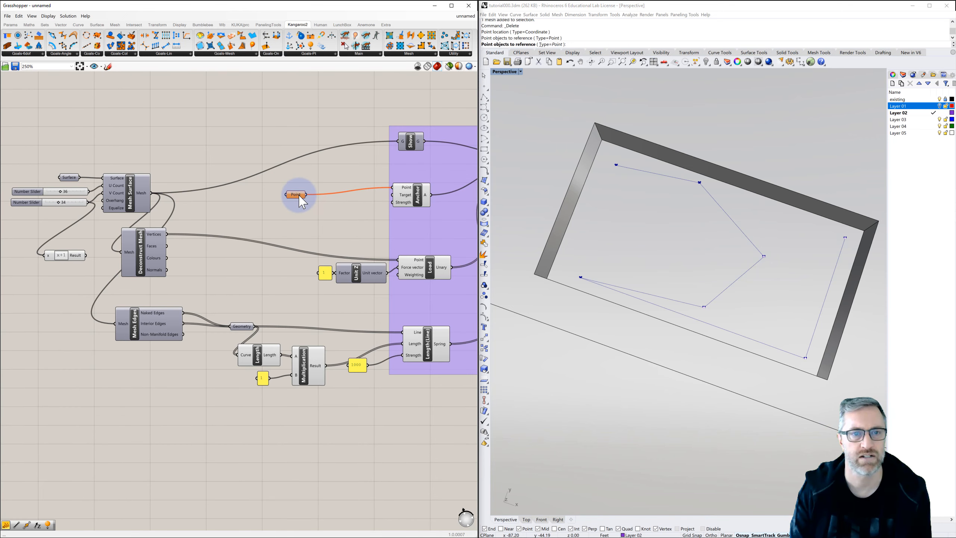
right_click(300, 195)
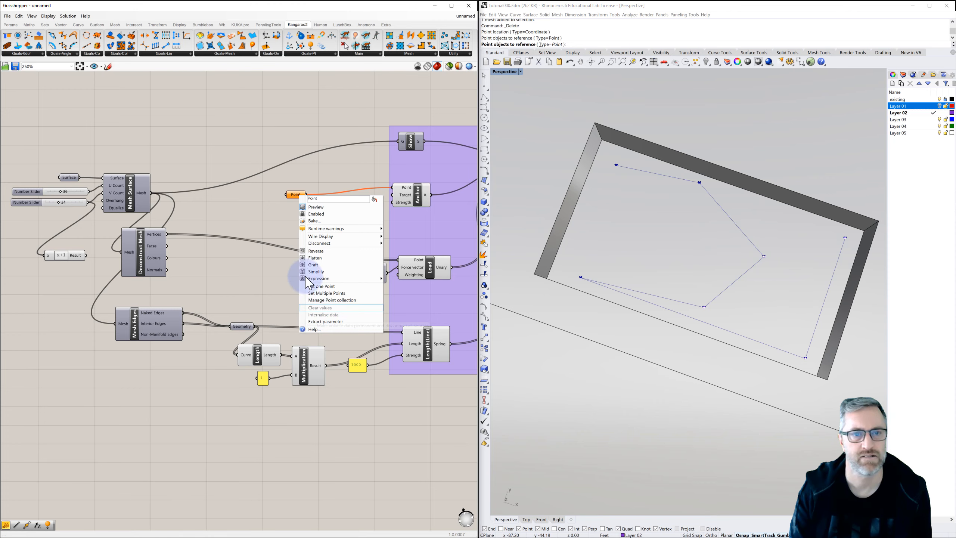
right_drag(275, 211, 218, 200)
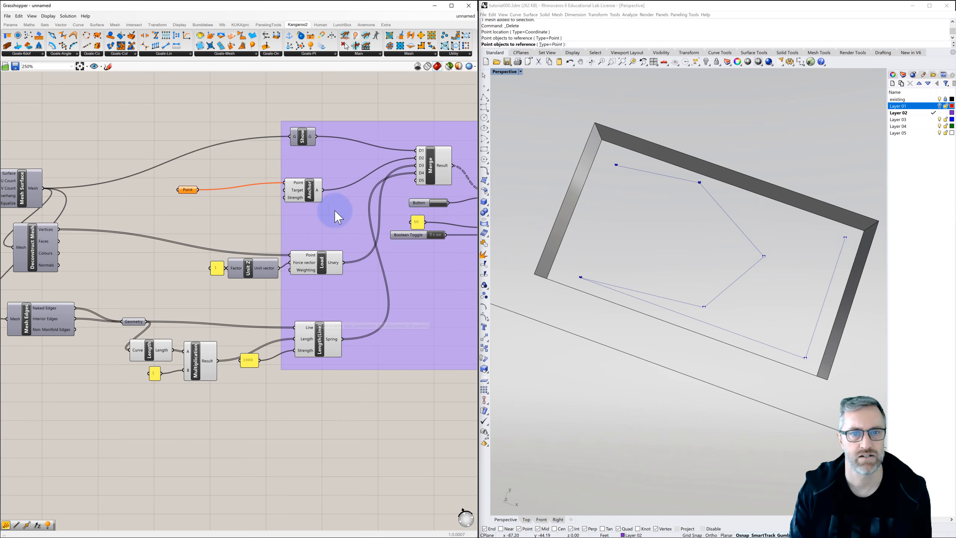
right_drag(323, 214, 418, 223)
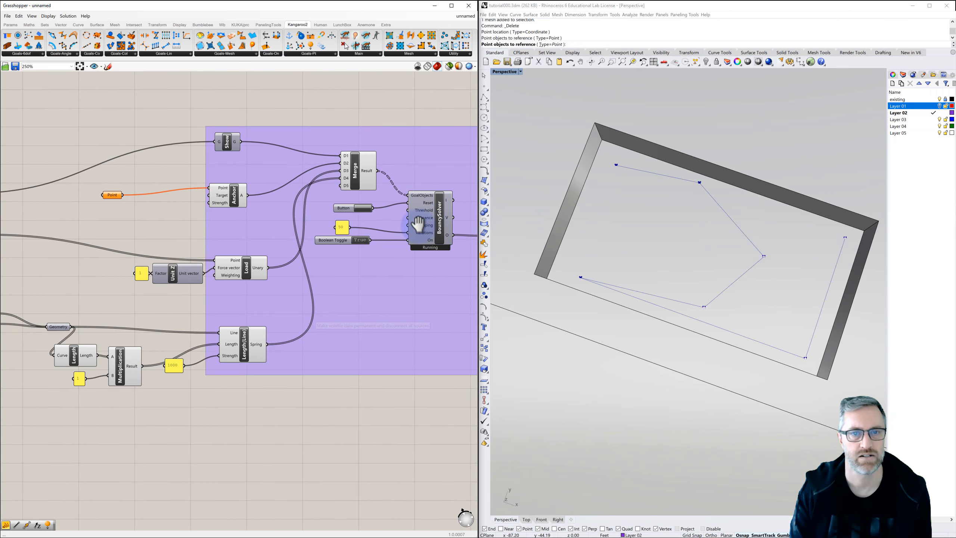
click(439, 226)
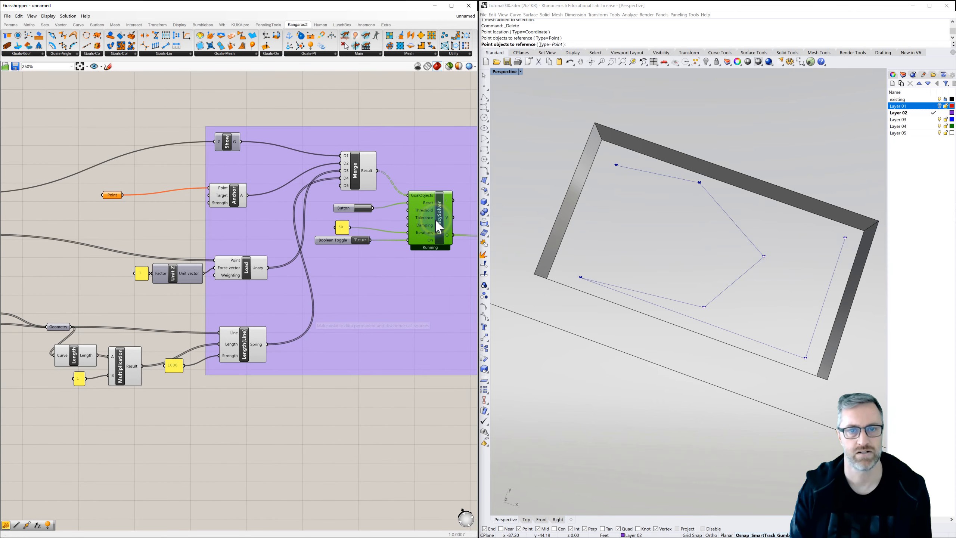
right_click(439, 227)
click(452, 231)
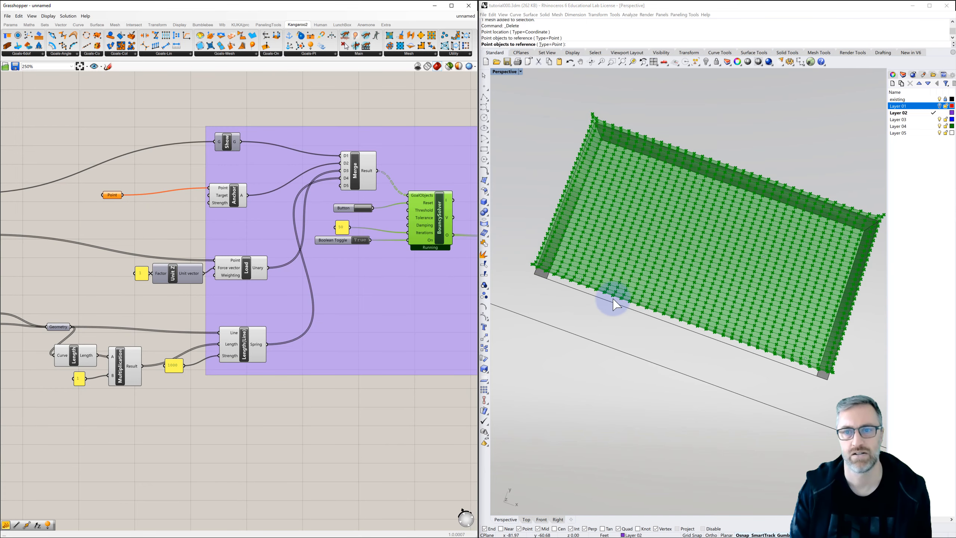
drag(625, 308, 636, 278)
right_drag(636, 278, 625, 269)
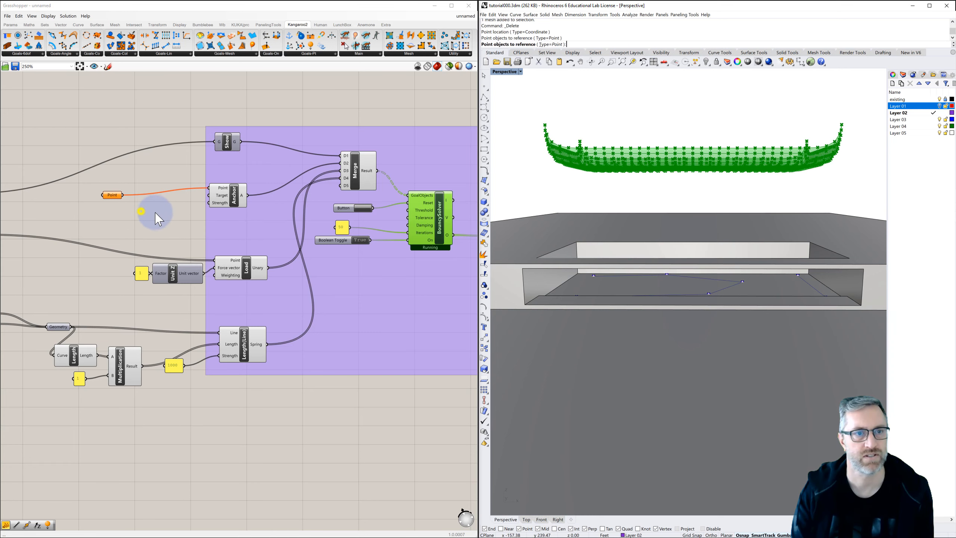
Stop the running Kangaroo simulation by setting the solver's Boolean Toggle to False.
right_drag(188, 213, 270, 215)
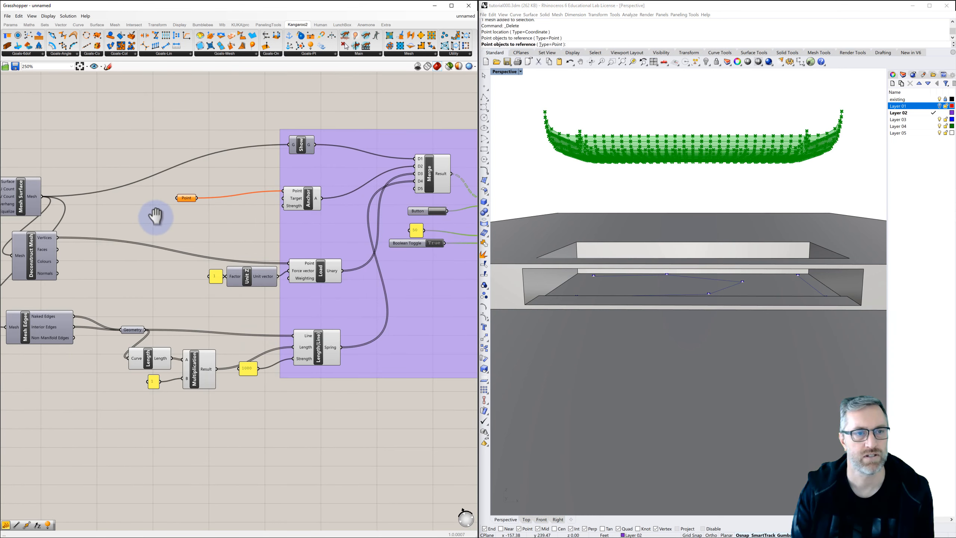
click(156, 216)
click(191, 197)
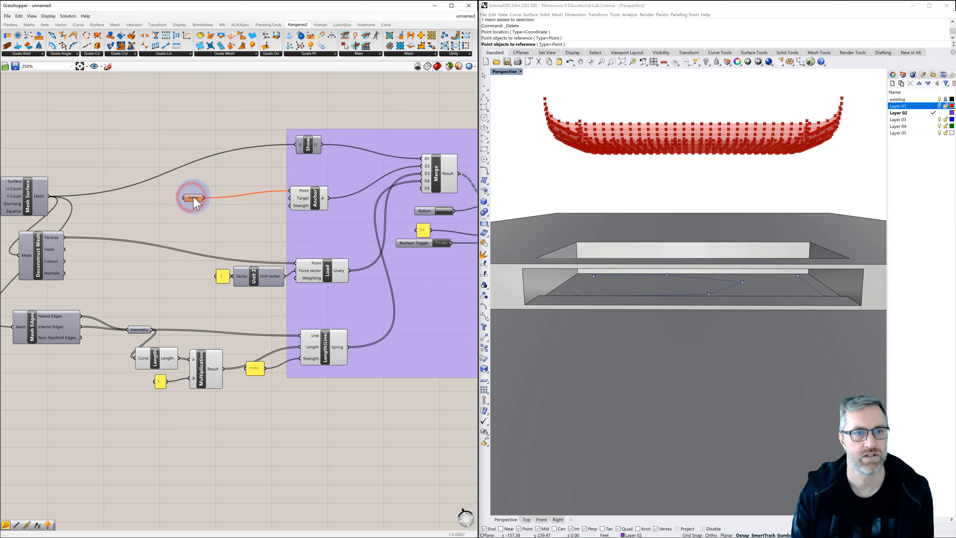
click(193, 197)
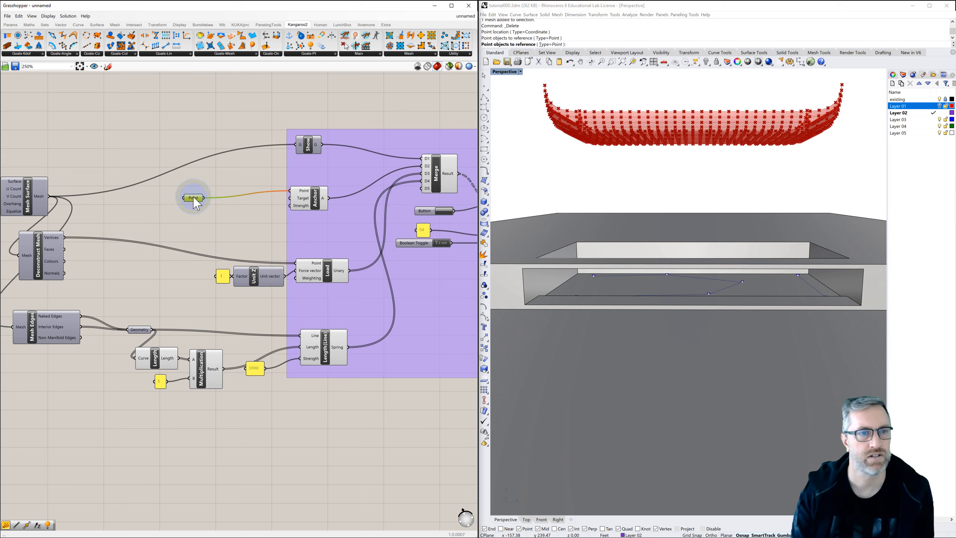
right_click(193, 199)
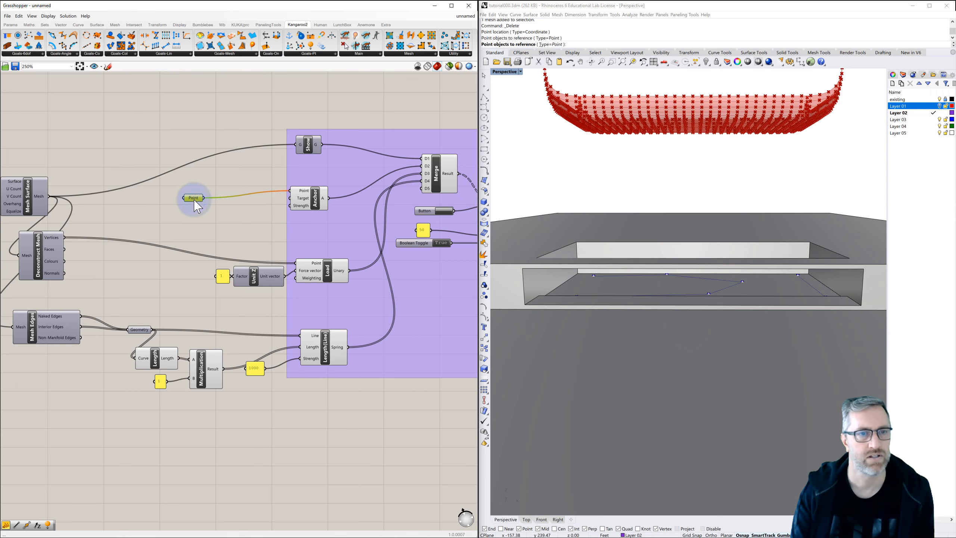
click(440, 243)
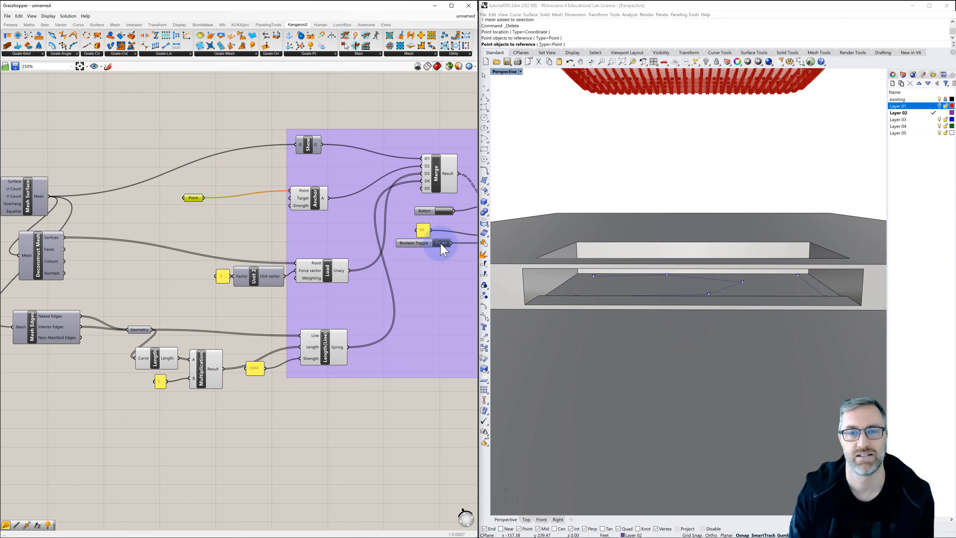
click(441, 247)
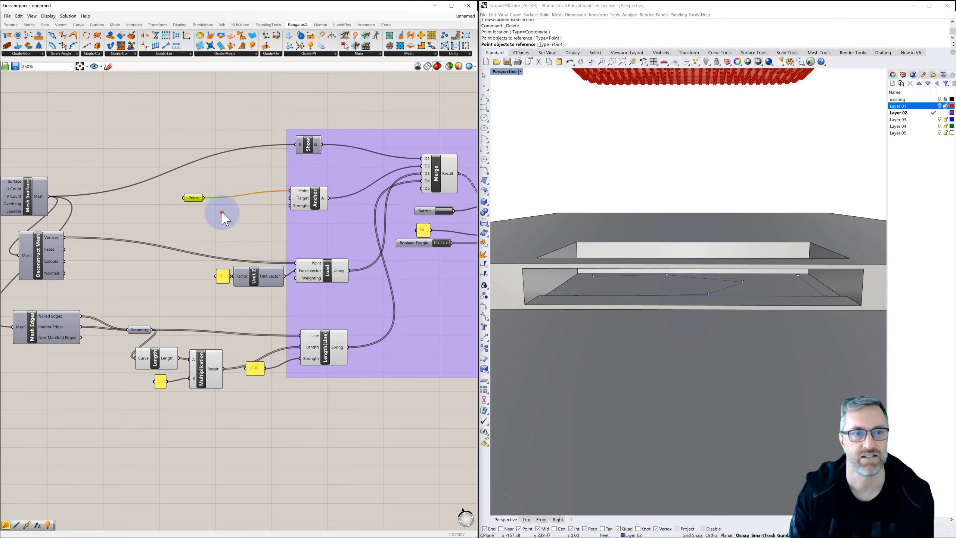
Try to reference the point objects inside the opening into the anchor Point parameter.
click(222, 214)
right_click(195, 199)
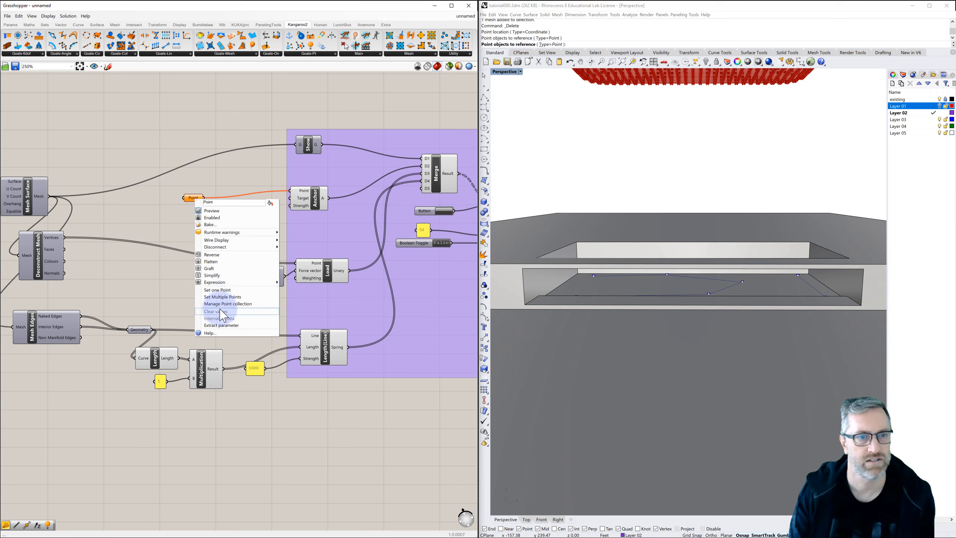
click(171, 220)
right_drag(544, 273, 587, 250)
drag(545, 194, 783, 317)
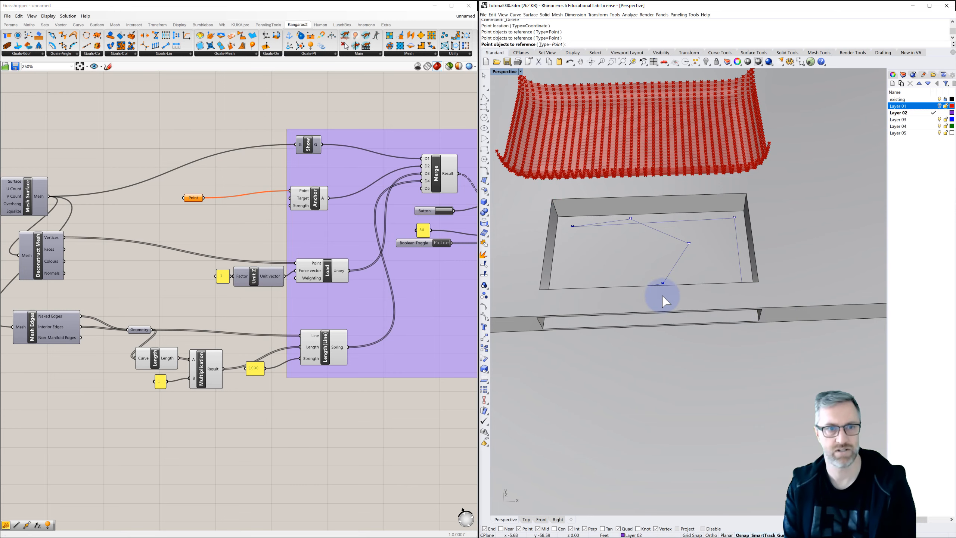
click(229, 220)
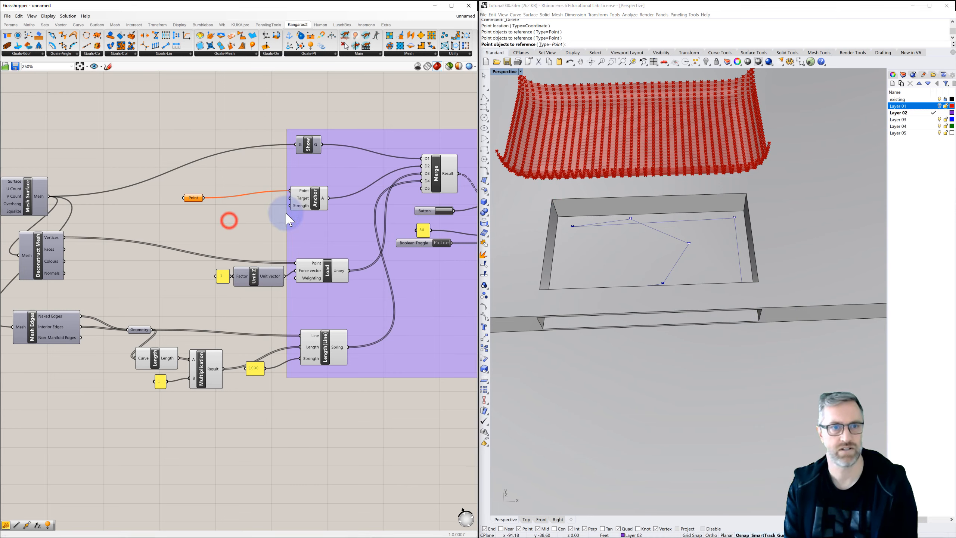
drag(534, 191, 778, 321)
key(Return)
Set multiple points for the anchor Point parameter by referencing all point objects in and around the opening in Rhino.
click(246, 213)
click(190, 197)
right_click(190, 197)
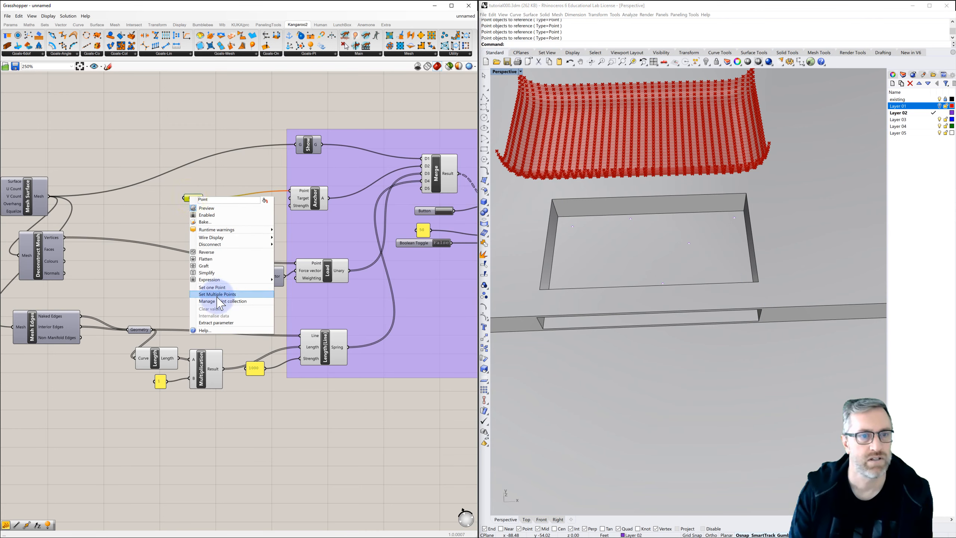
click(216, 297)
drag(534, 190, 794, 320)
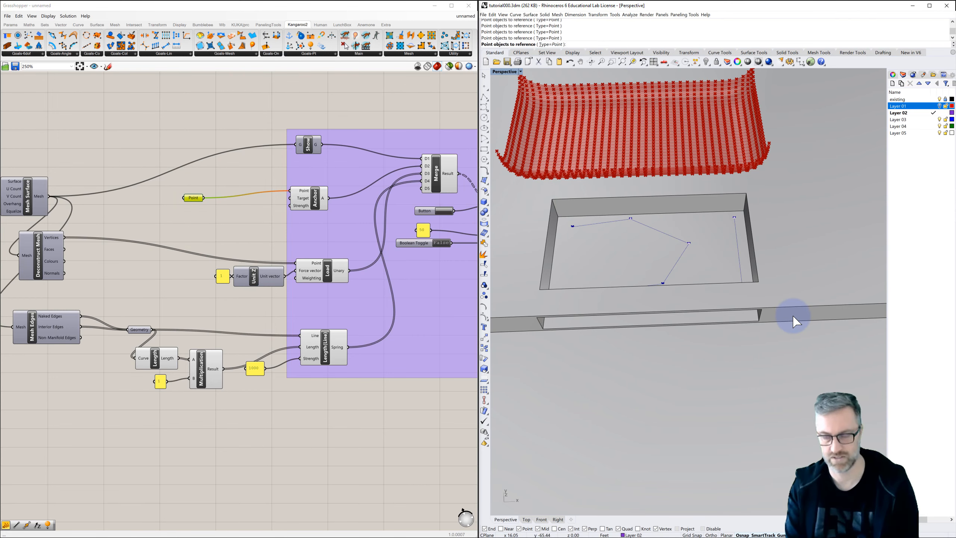
key(Return)
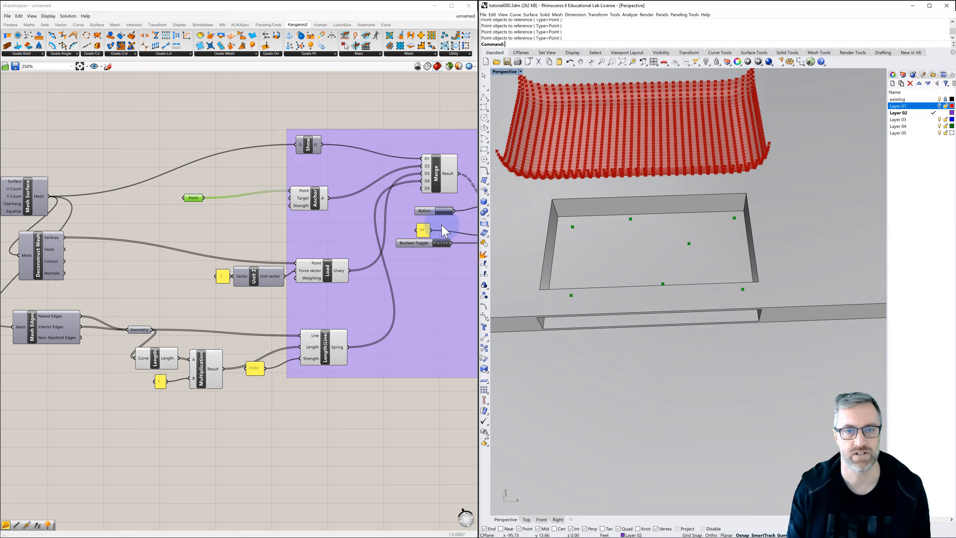
Reset the solver and set the Boolean Toggle to True, running the simulation with the referenced anchor points.
click(445, 212)
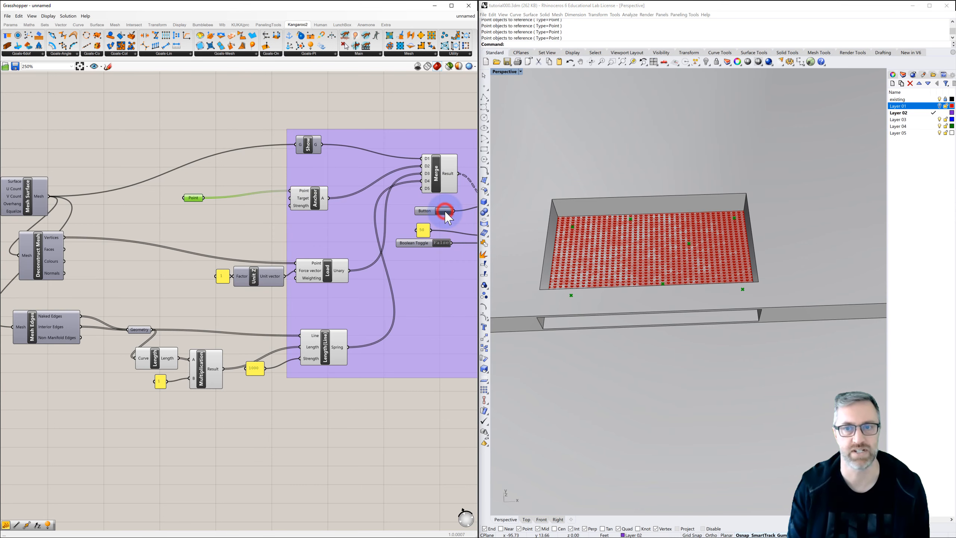
double_click(445, 243)
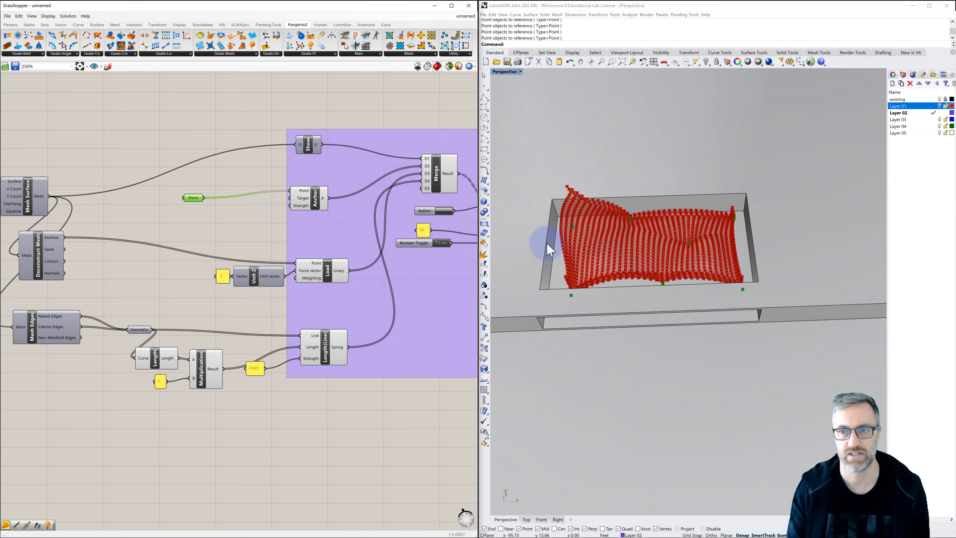
click(631, 277)
right_drag(632, 273, 631, 252)
scroll(639, 307, up, 3)
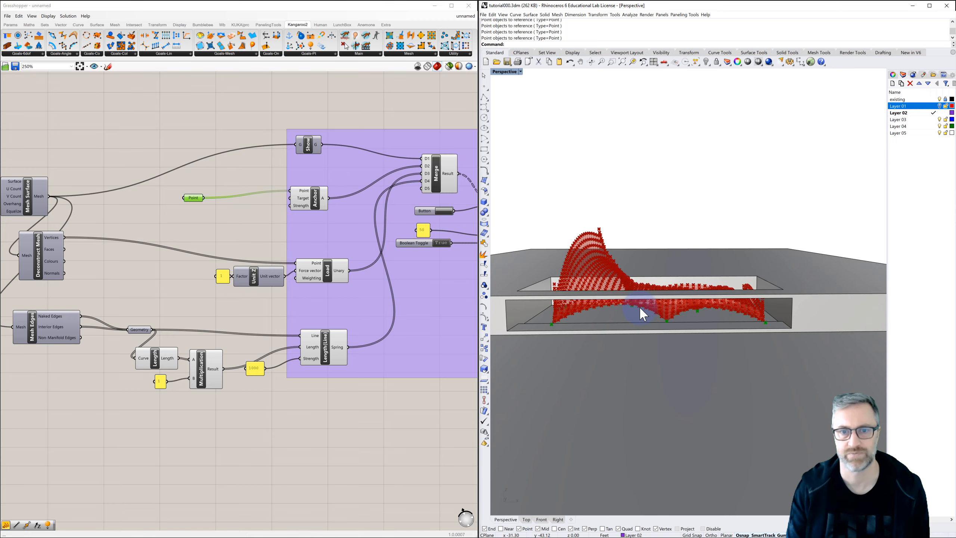
shift+right_drag(660, 316, 511, 267)
Internalise the referenced point data in the anchor Point parameter.
click(258, 214)
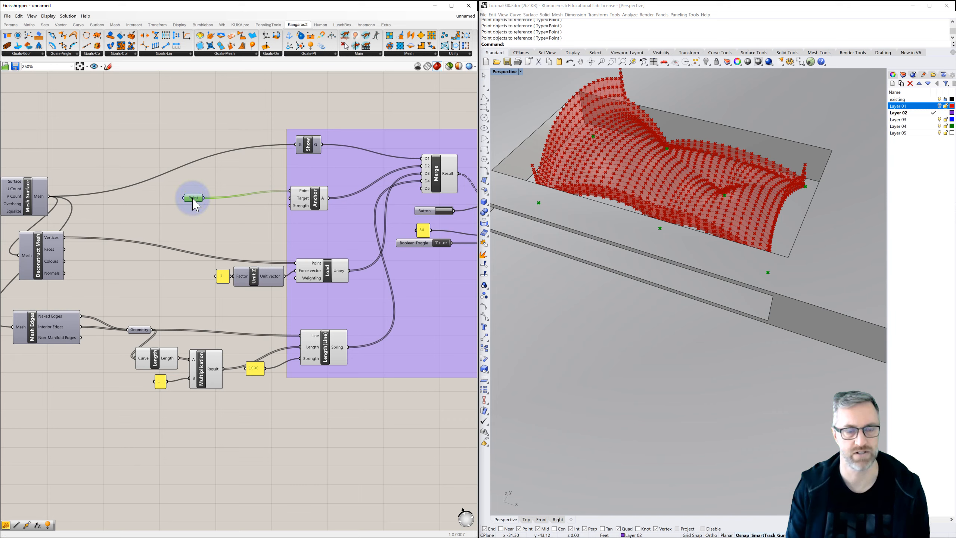
right_click(193, 198)
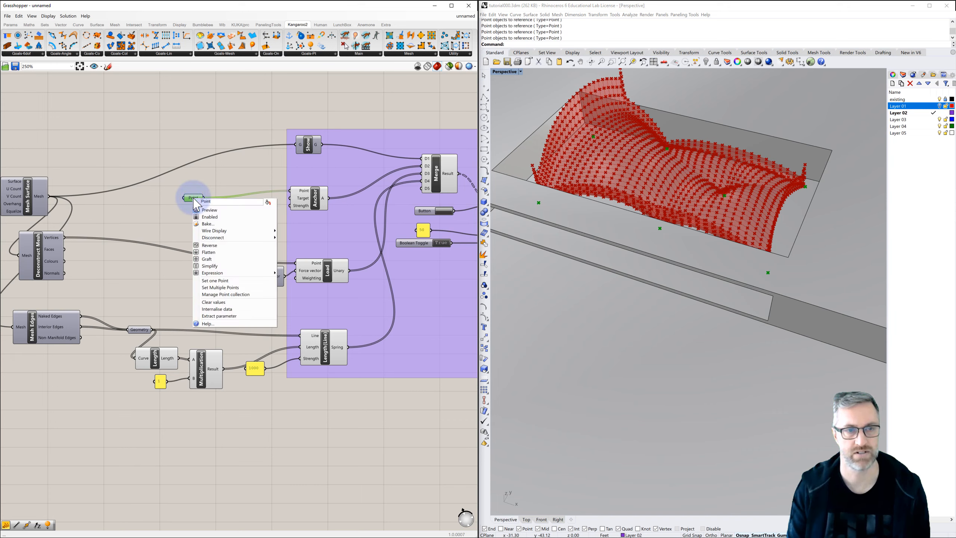
click(211, 309)
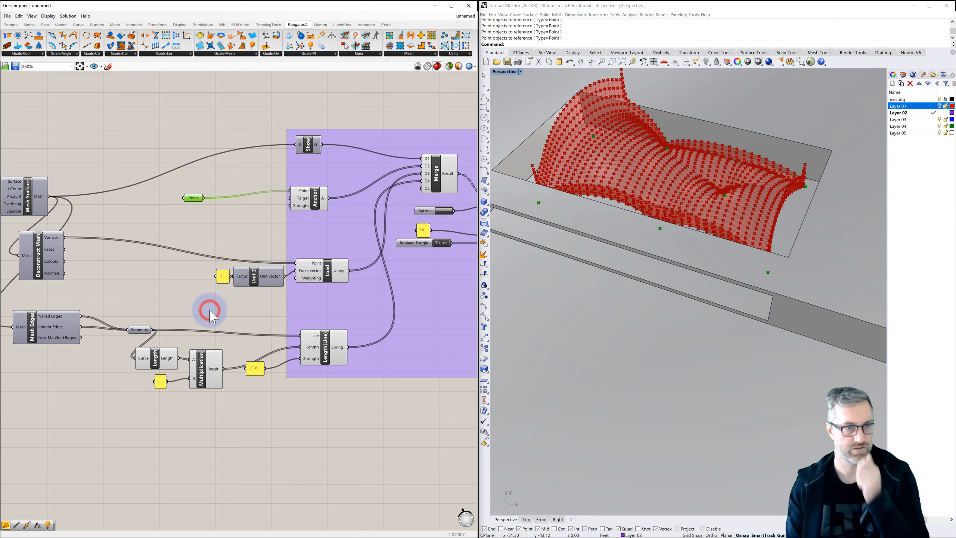
Duplicate the internalised Point parameter below the original and connect the copy to the Anchor component's Target input.
click(218, 218)
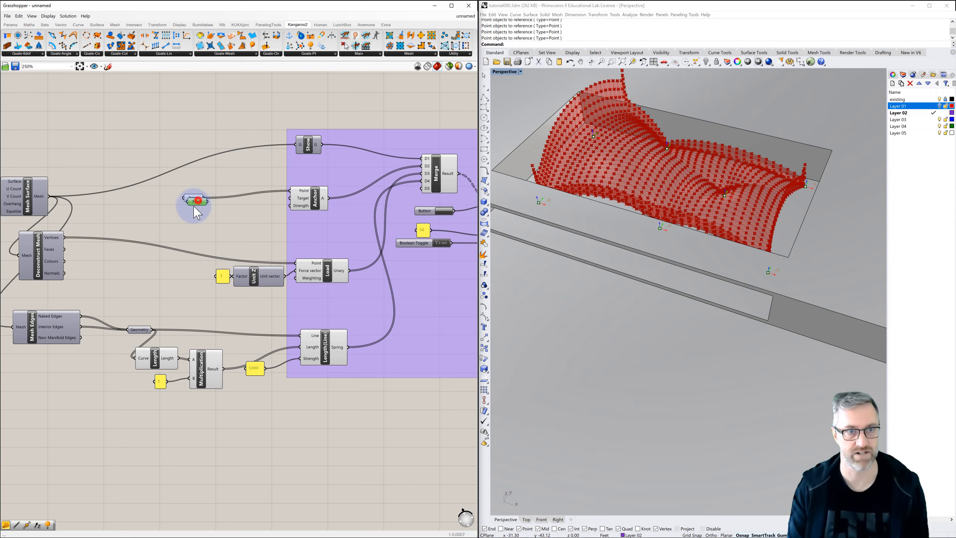
click(220, 213)
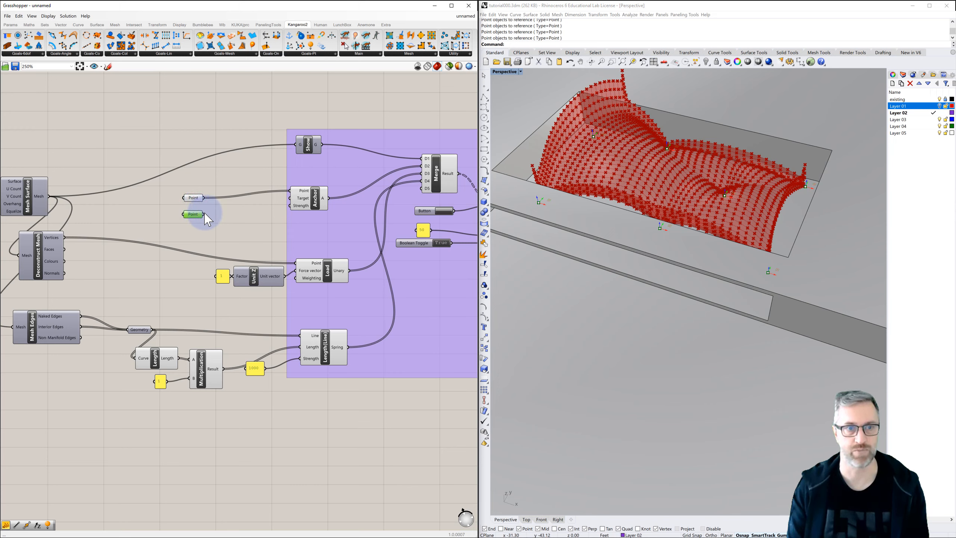
drag(204, 215, 288, 199)
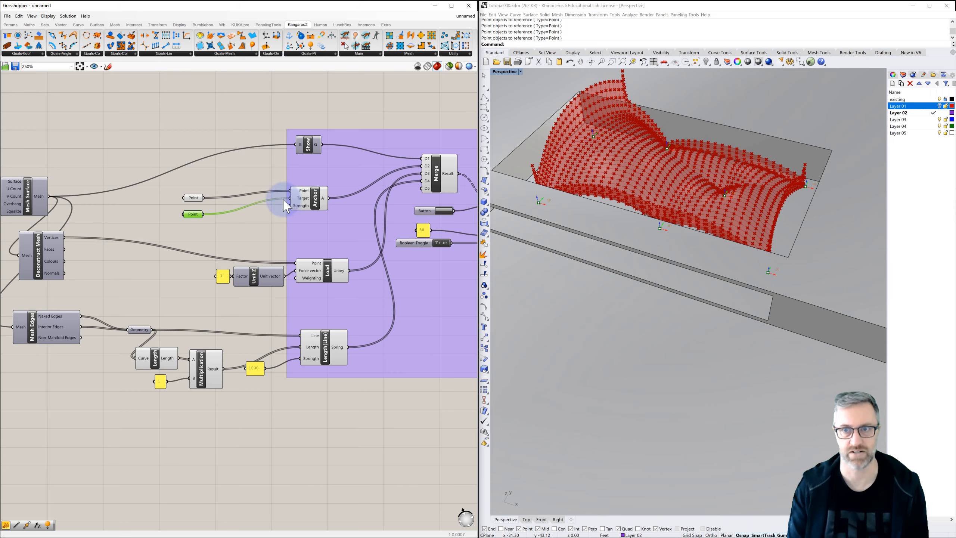
Select the duplicated Point parameter and raise its target point midway along the mesh's long front edge by about 17.7 ft.
click(193, 215)
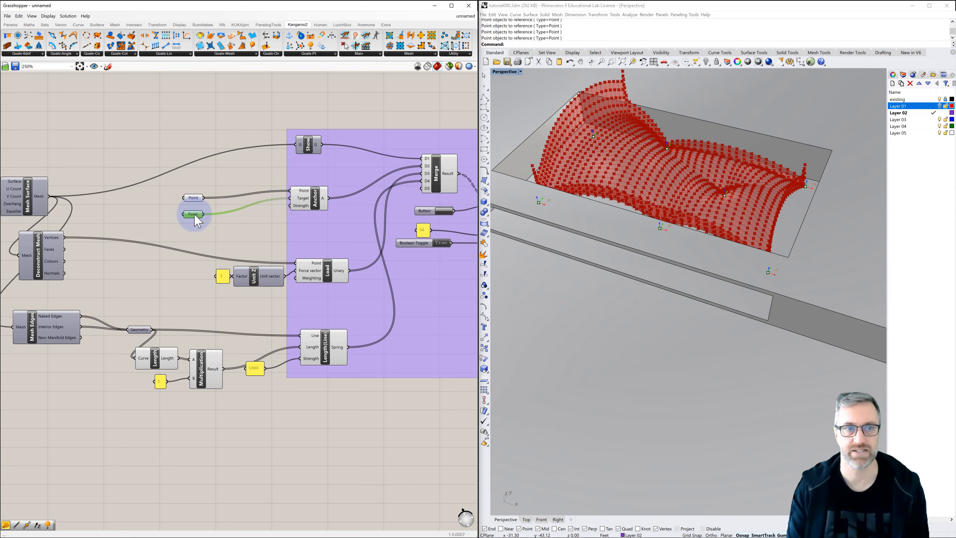
click(196, 227)
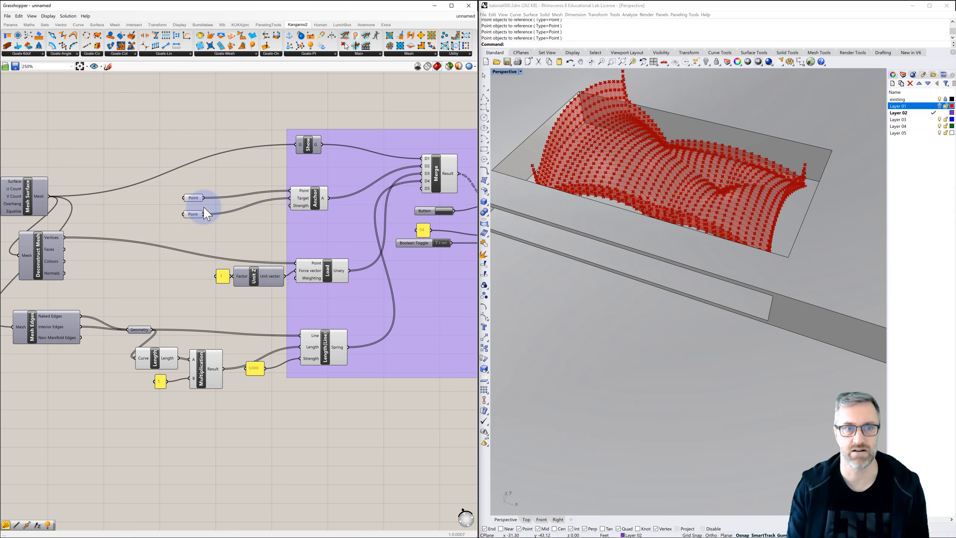
click(192, 215)
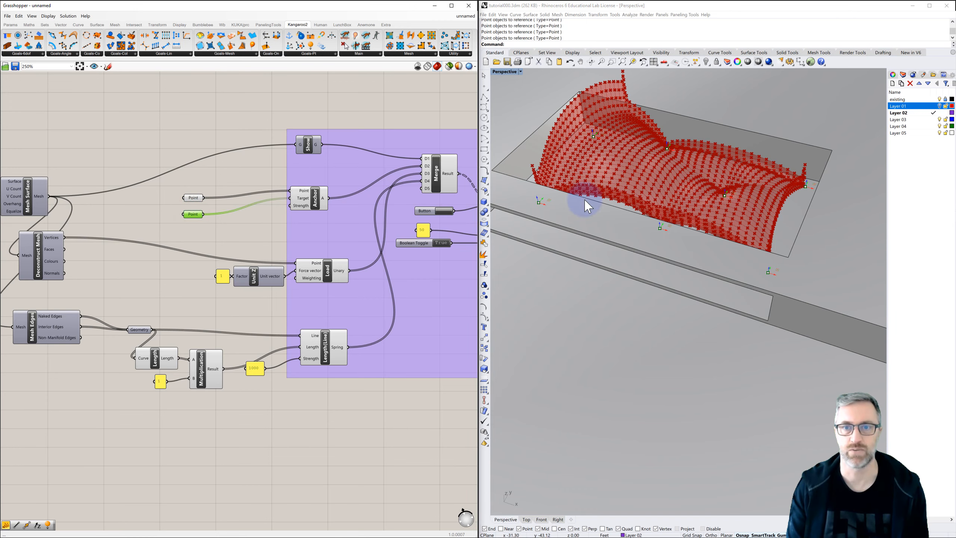
click(613, 203)
right_drag(600, 208, 627, 219)
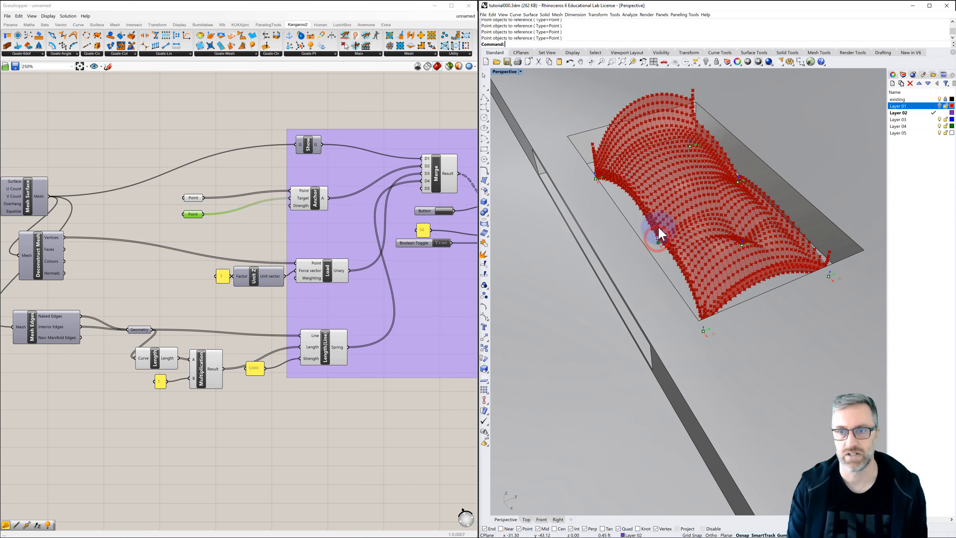
drag(659, 228, 660, 174)
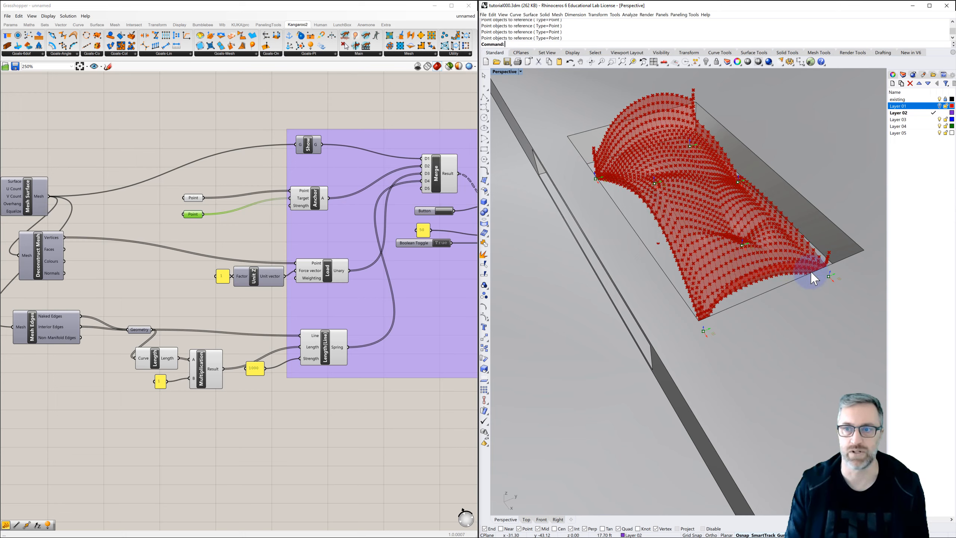
Raise the target point at the mesh's far corner by about 8.9 ft and reset the solver.
right_drag(692, 191, 626, 212)
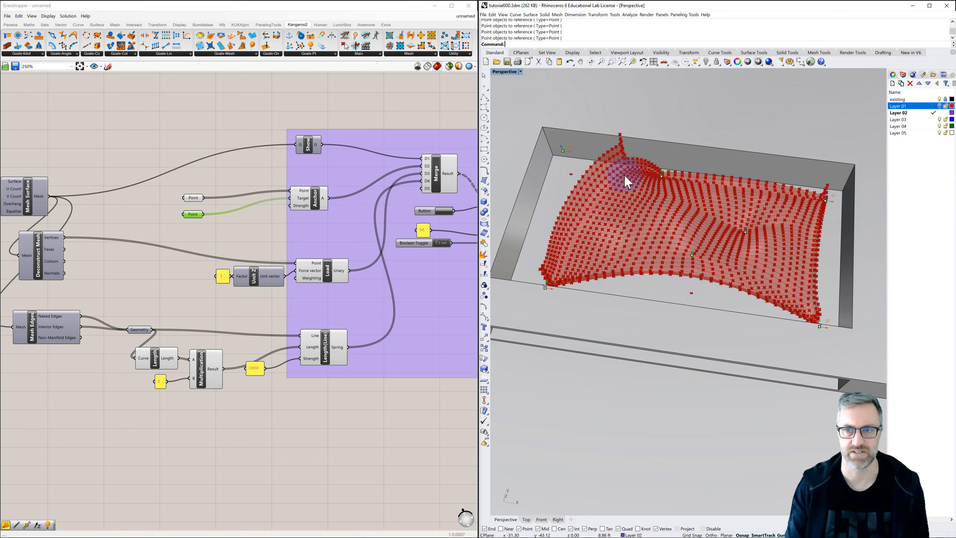
click(444, 212)
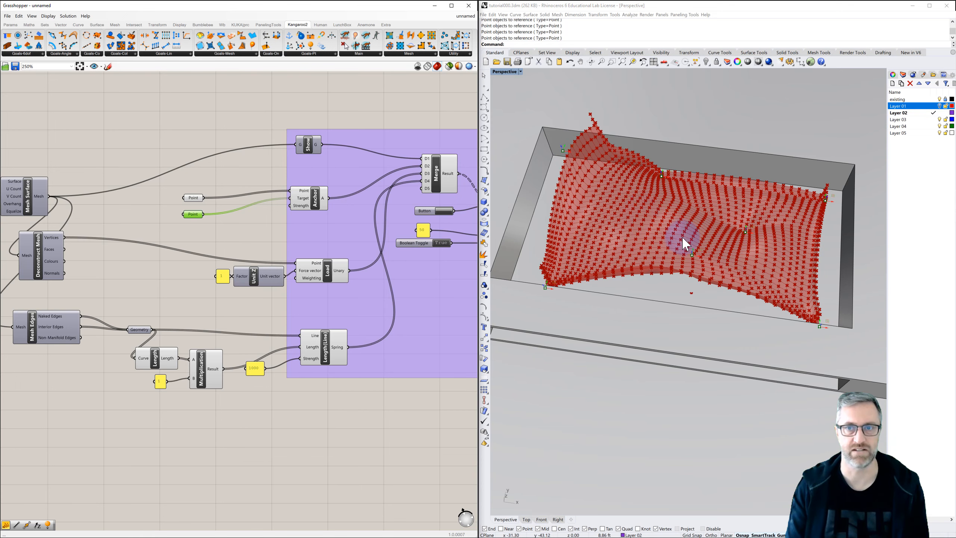
right_drag(704, 284, 614, 282)
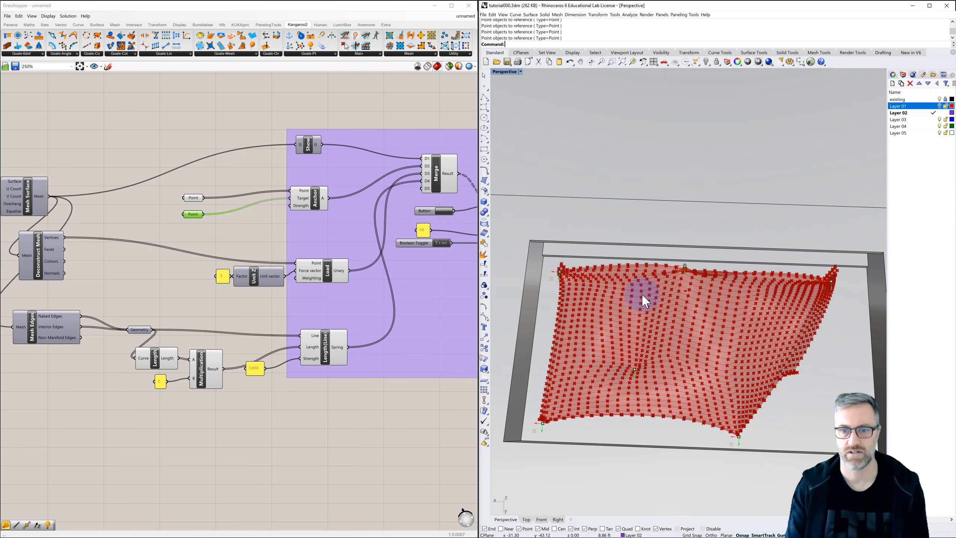
shift+right_drag(695, 332, 640, 269)
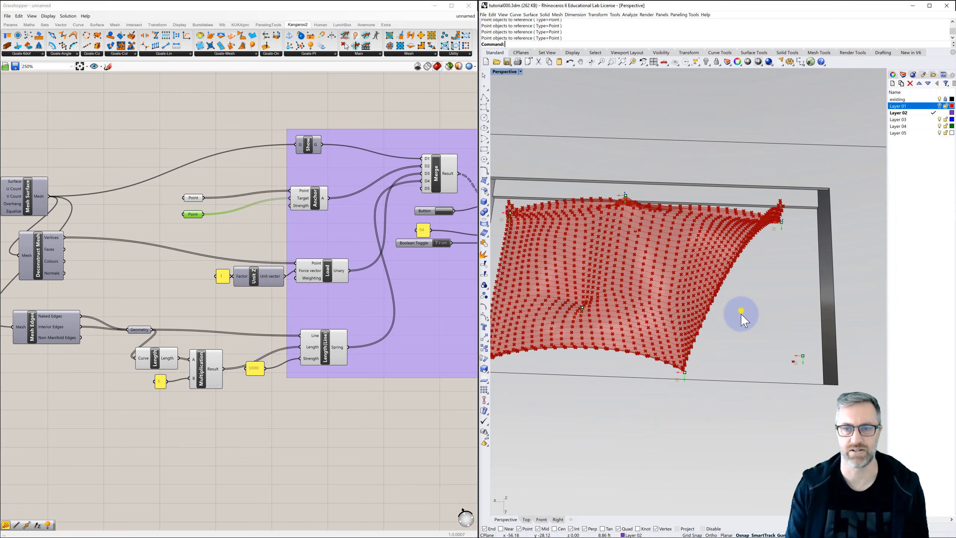
right_drag(742, 321, 771, 289)
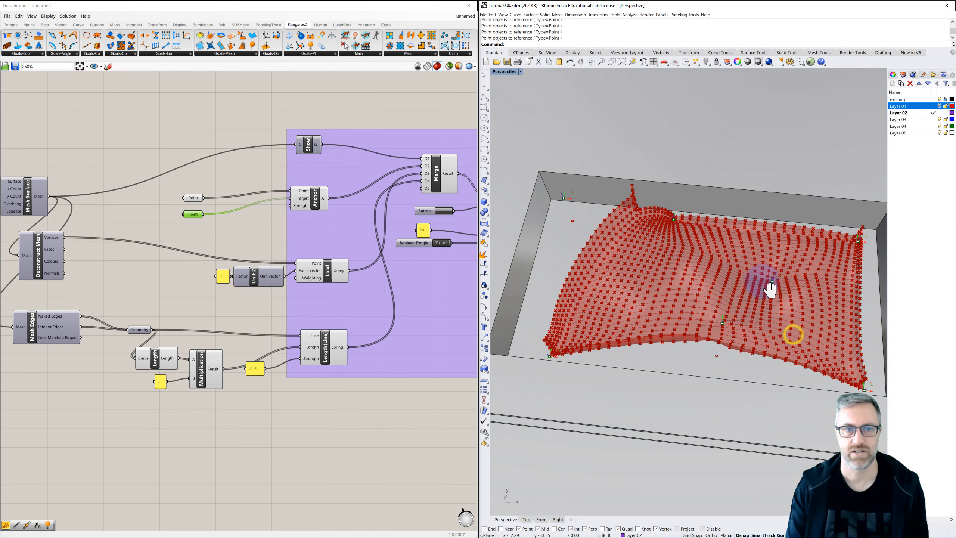
scroll(770, 289, down, 2)
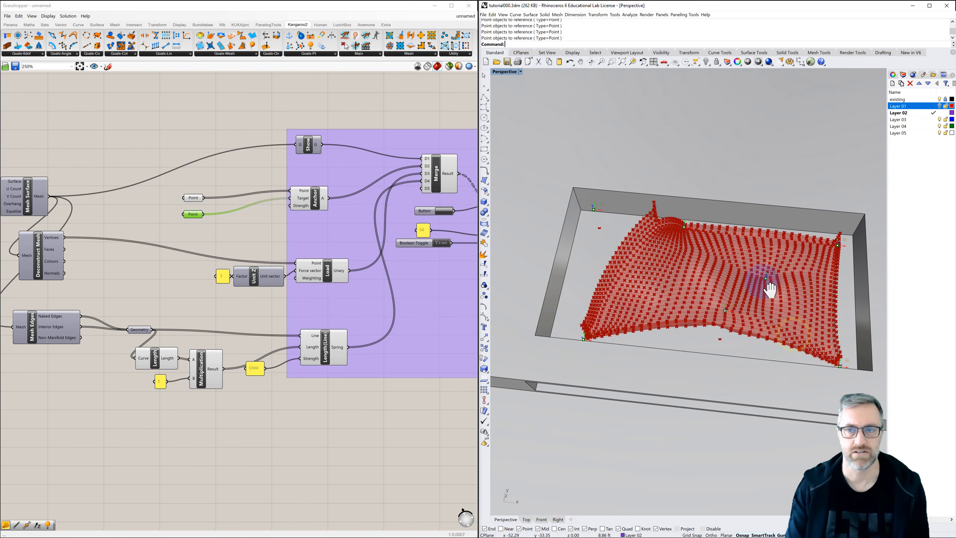
Clear the values of the Point parameter feeding the Anchor's Point input, then set the solver's Boolean Toggle to False and reset the simulation.
click(194, 198)
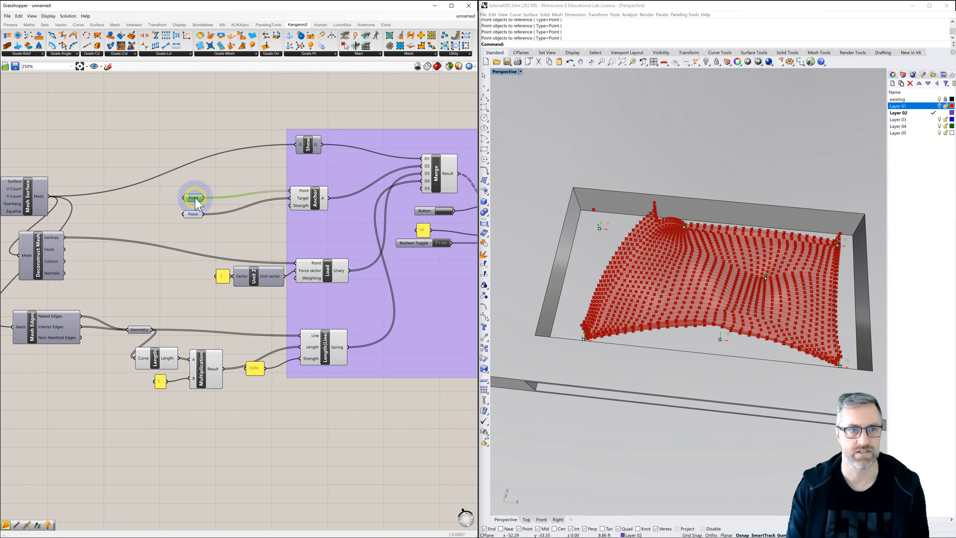
right_click(196, 203)
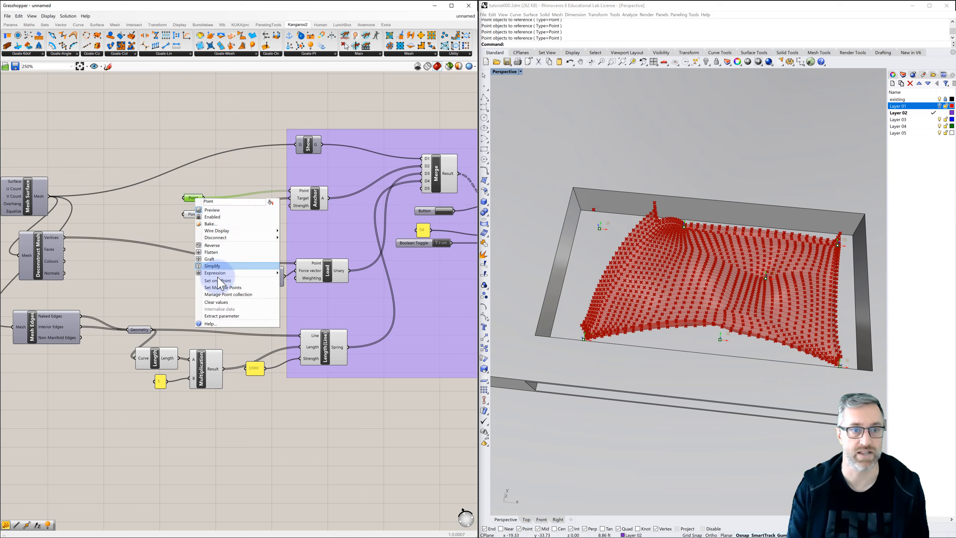
click(213, 301)
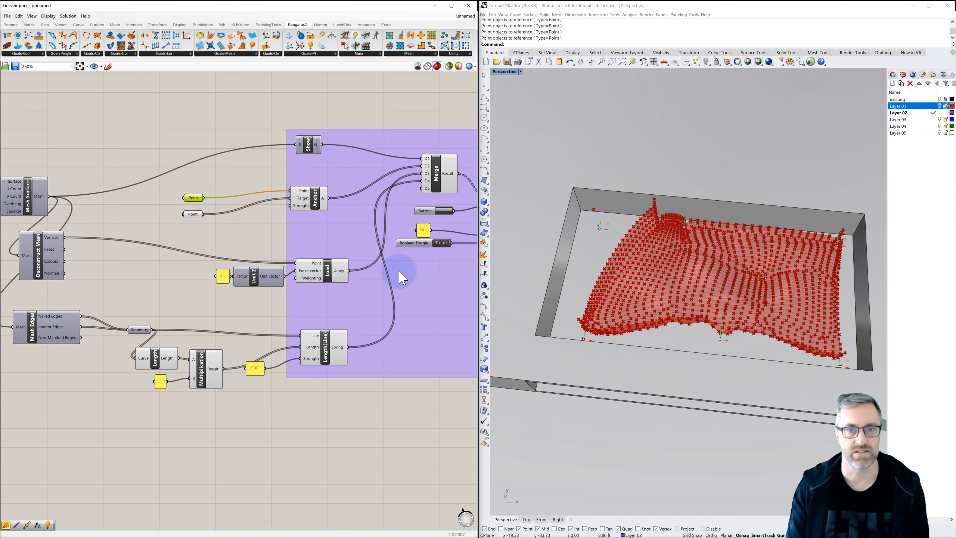
click(444, 242)
click(443, 242)
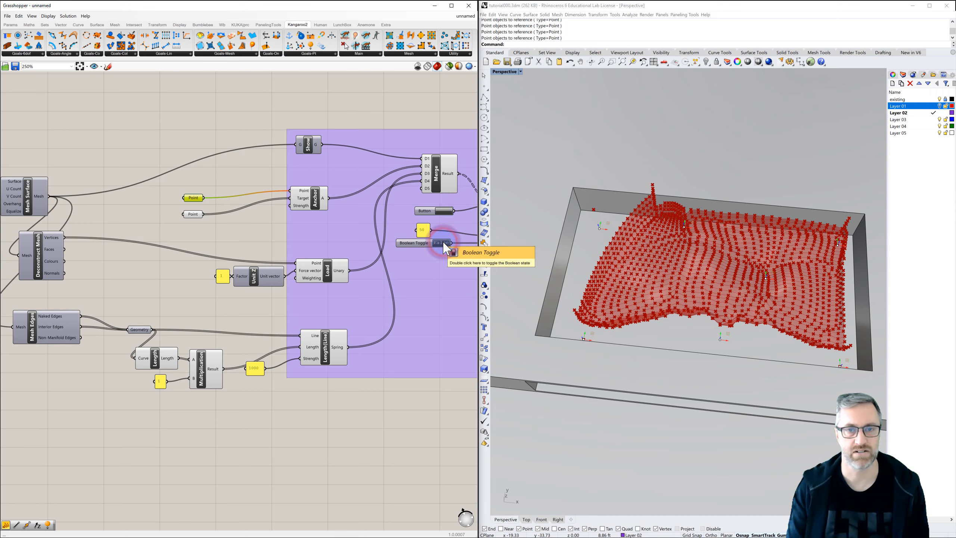
click(443, 211)
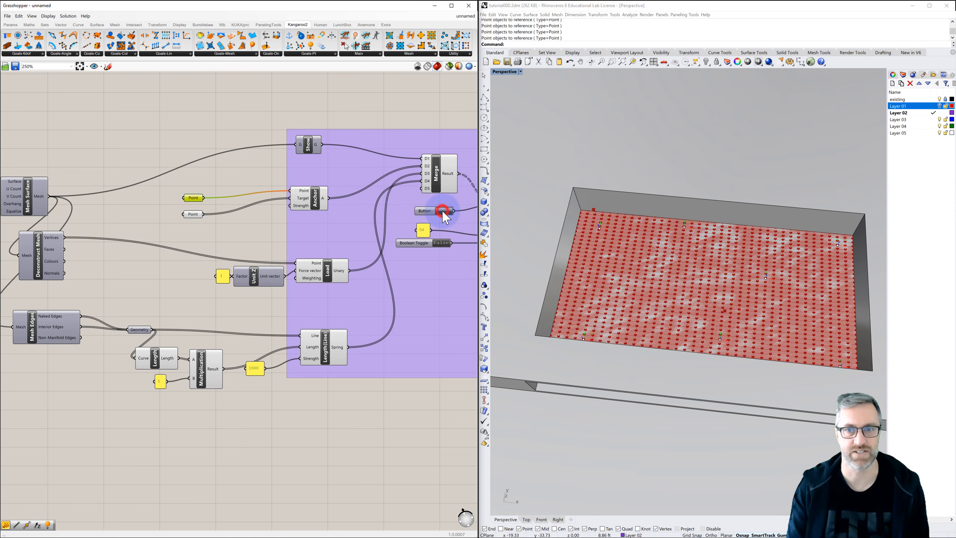
Clear the values of the Point parameter feeding the Anchor's Target input and delete all the old points in the Rhino model.
right_click(196, 215)
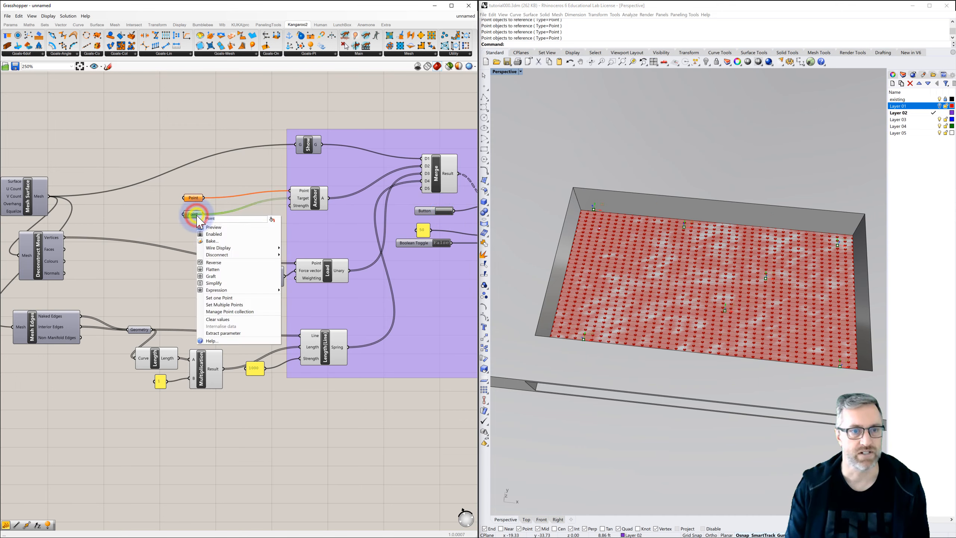
click(223, 315)
click(233, 228)
drag(530, 162, 875, 397)
key(Delete)
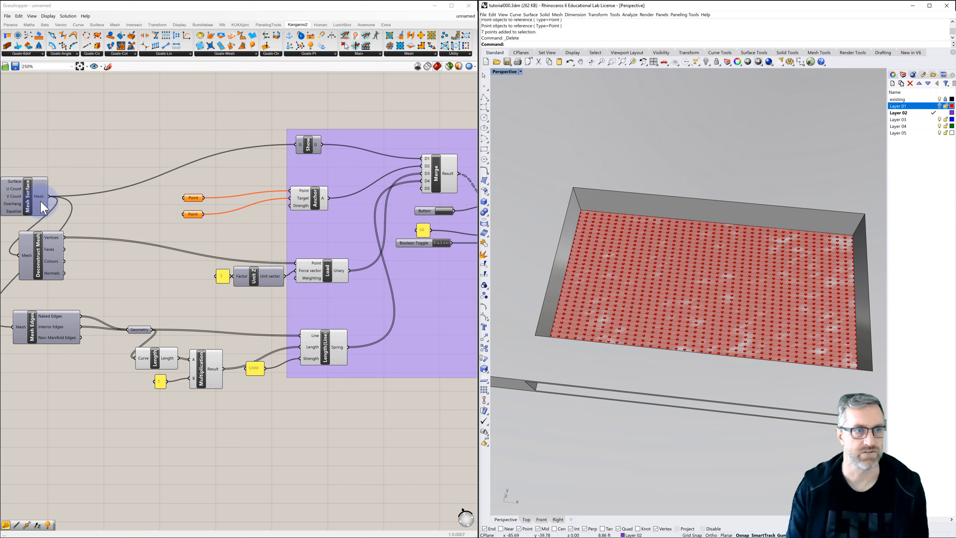
Bake the Mesh Surface output into Rhino with the default attributes.
click(29, 198)
right_click(28, 197)
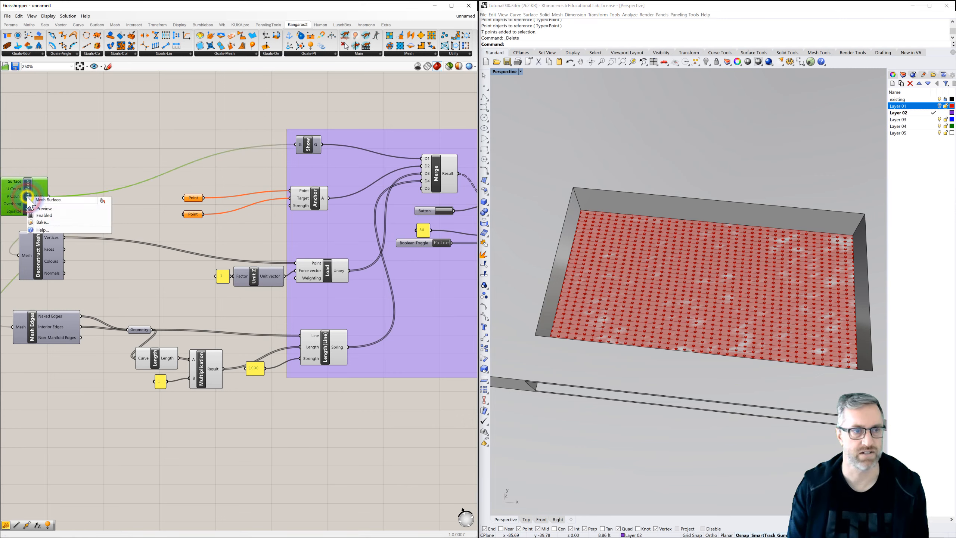
click(43, 223)
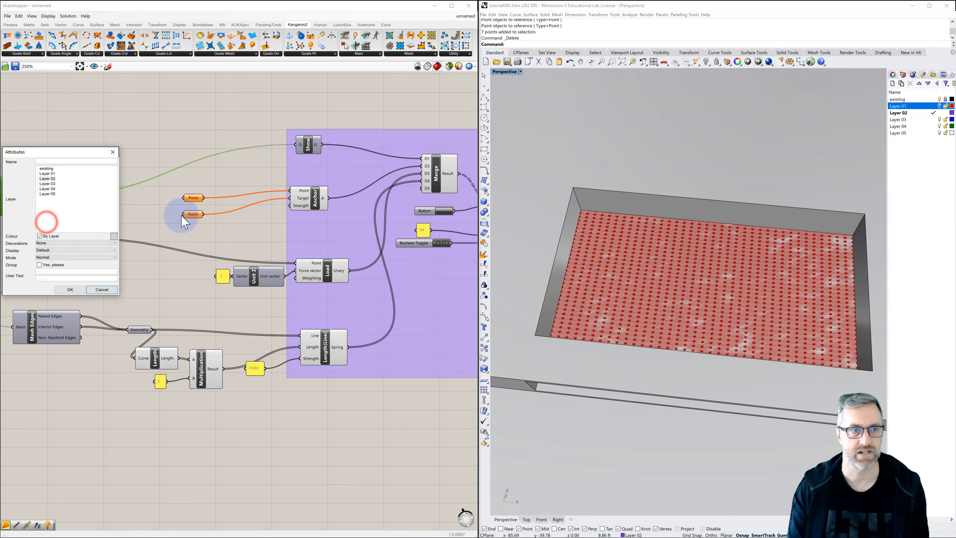
click(70, 289)
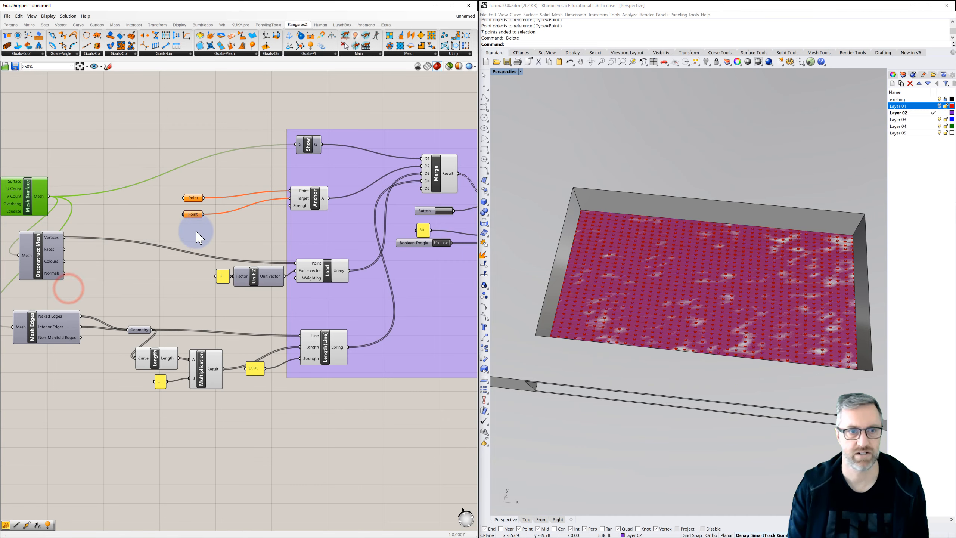
click(209, 231)
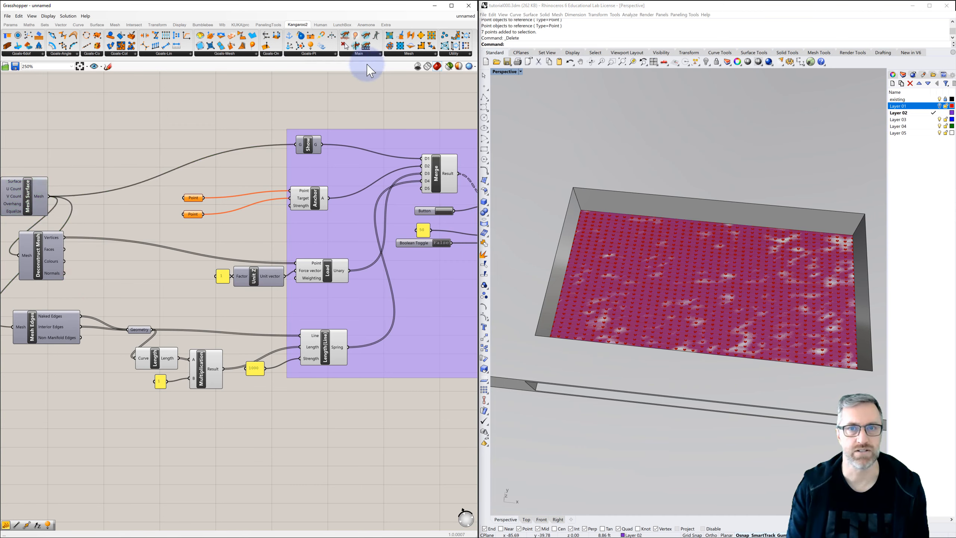
Start the Point command and turn off the End, Point, Int, Perp and Quad object snaps, keeping Vertex on.
click(485, 86)
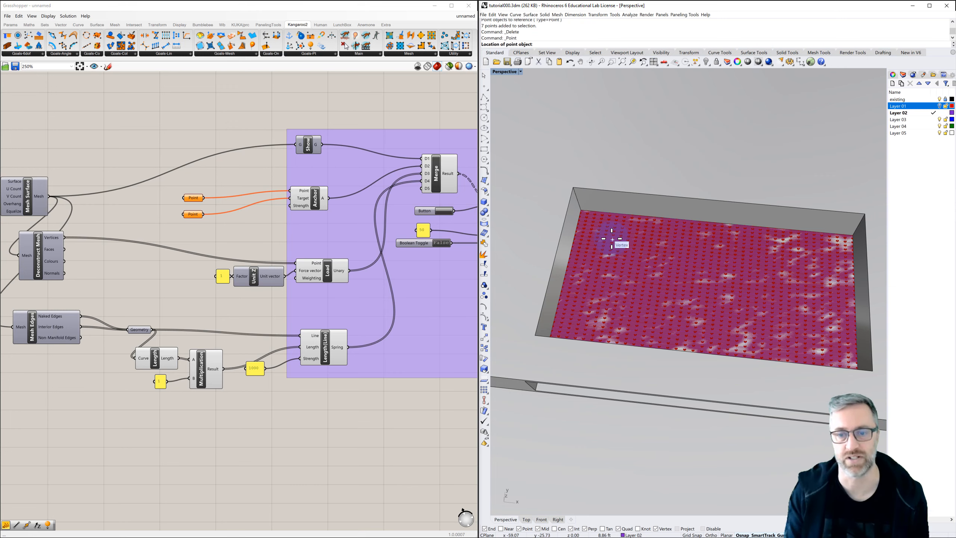
click(485, 529)
click(519, 529)
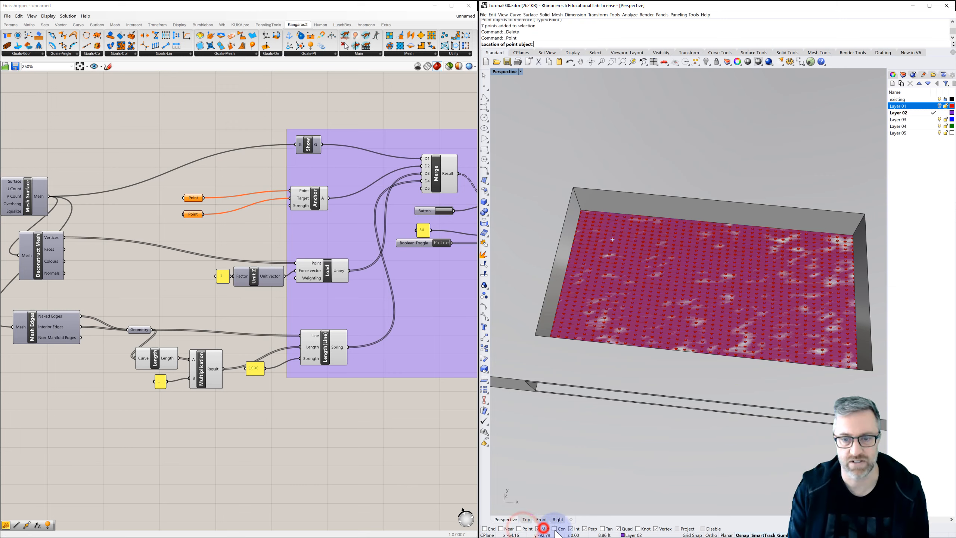
click(572, 528)
click(594, 529)
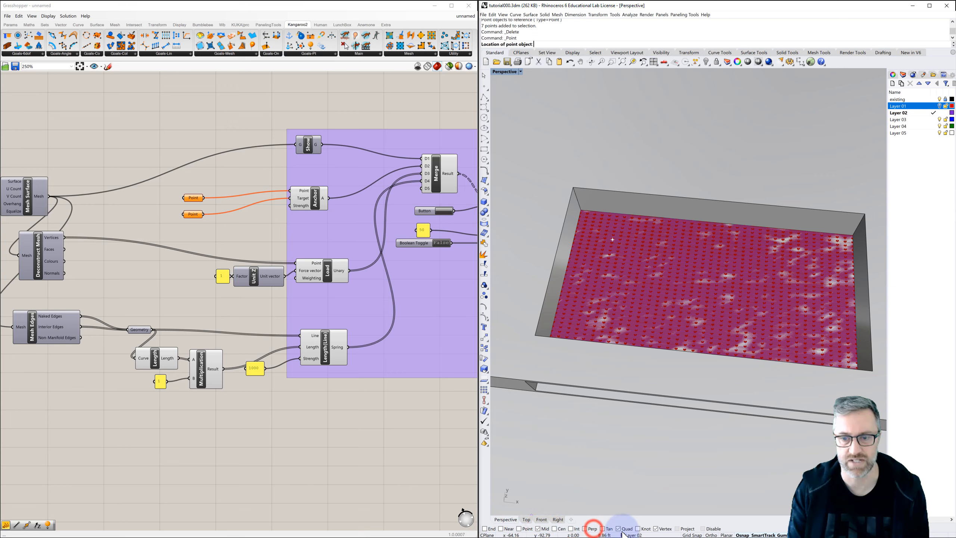
click(623, 529)
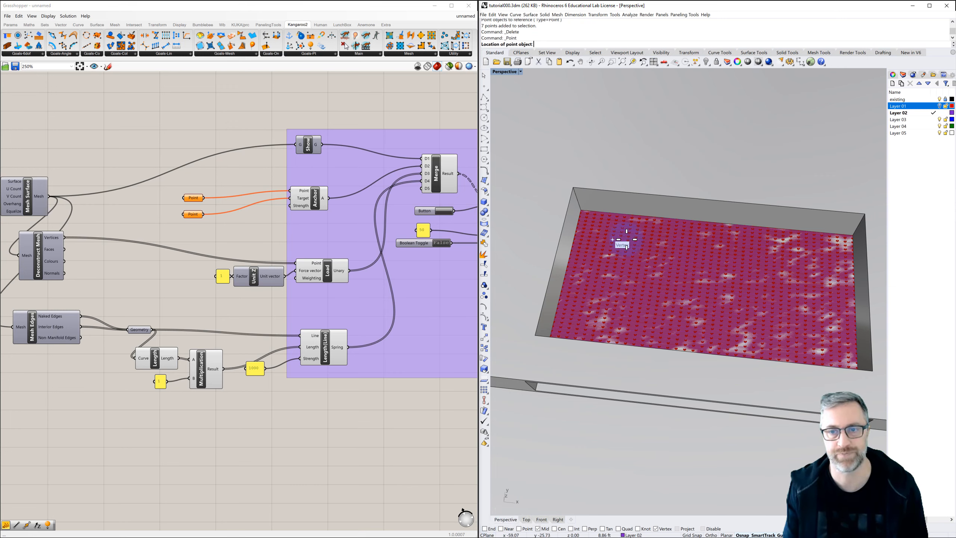
Place two points on inner vertices of the baked mesh, near the two corners of one short end.
scroll(624, 233, up, 2)
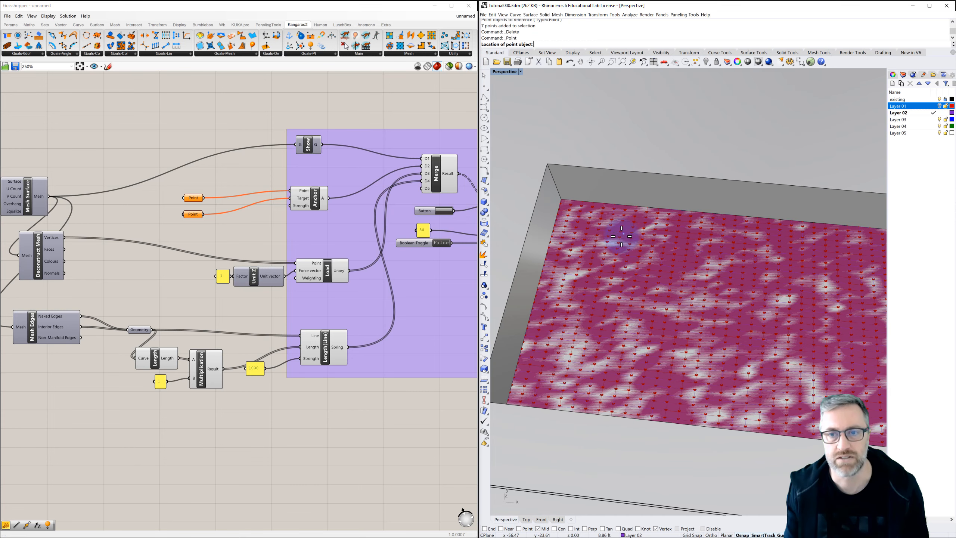
click(618, 244)
key(Return)
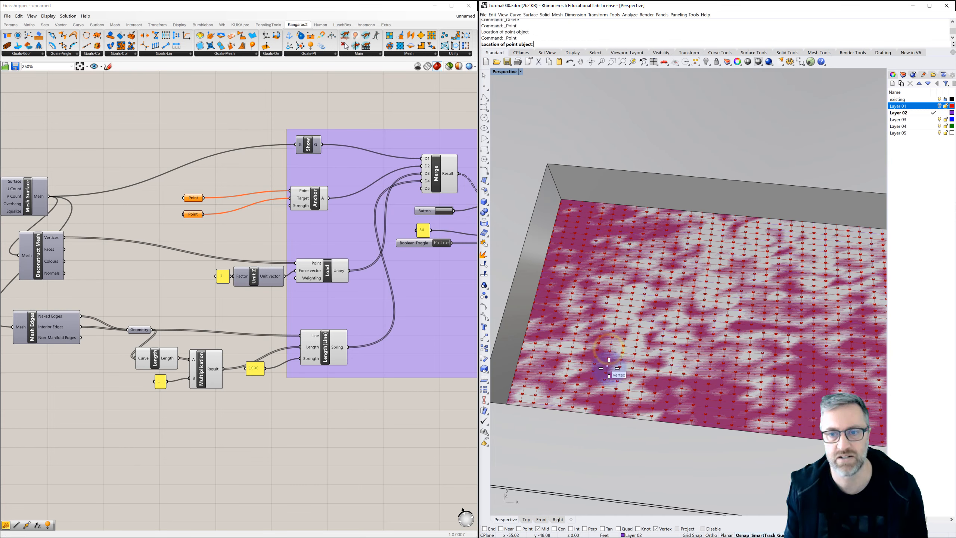
click(607, 372)
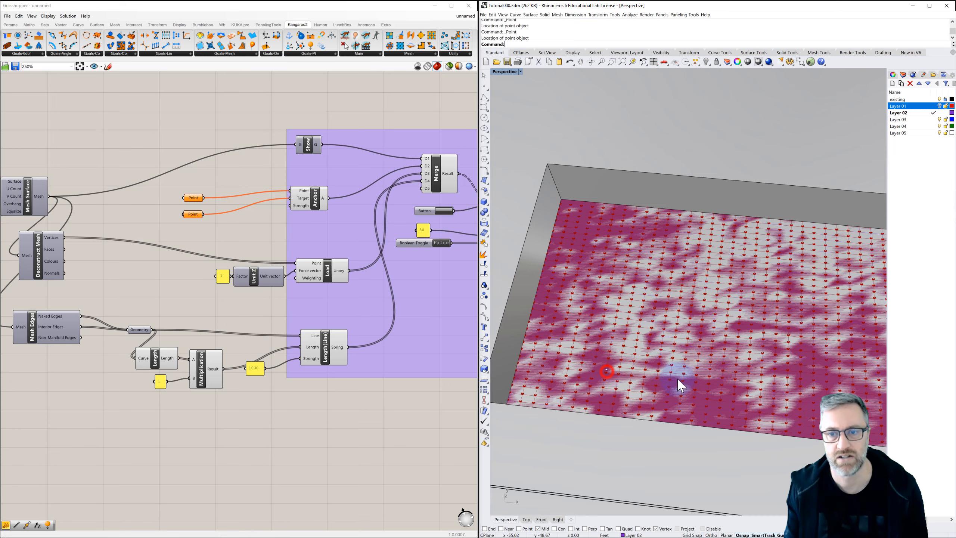
Place four more points on vertices of the baked mesh, spread along its interior away from the first two.
right_drag(679, 379, 641, 333)
scroll(629, 362, down, 5)
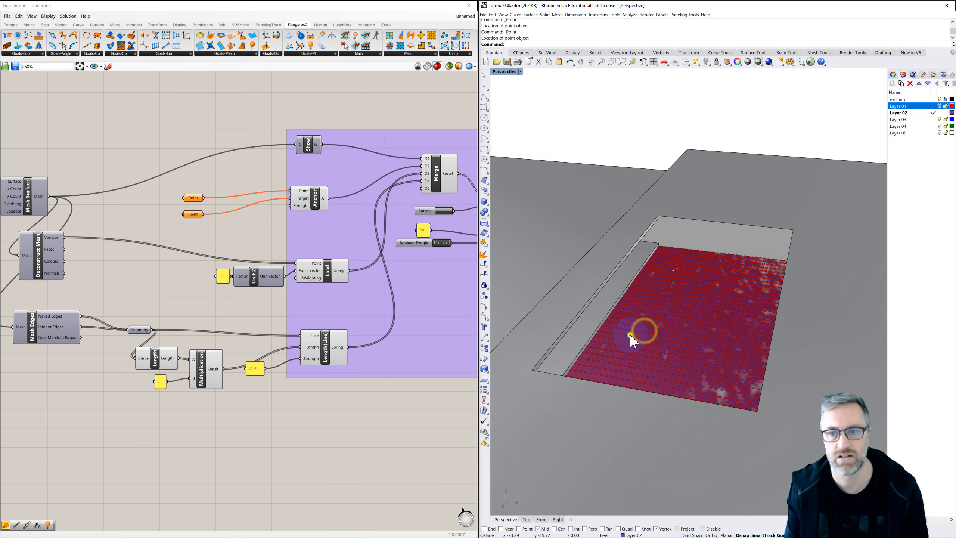
right_click(631, 335)
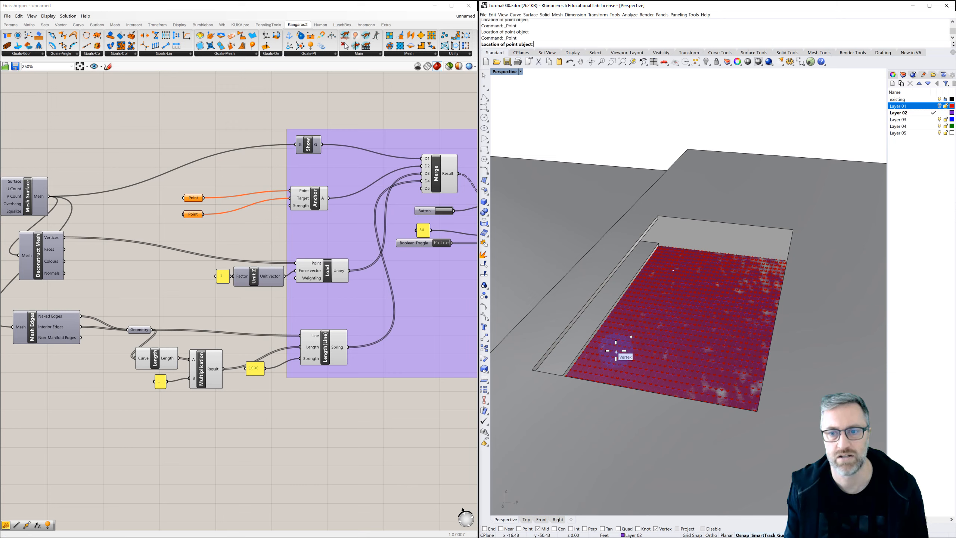
click(616, 352)
right_click(662, 358)
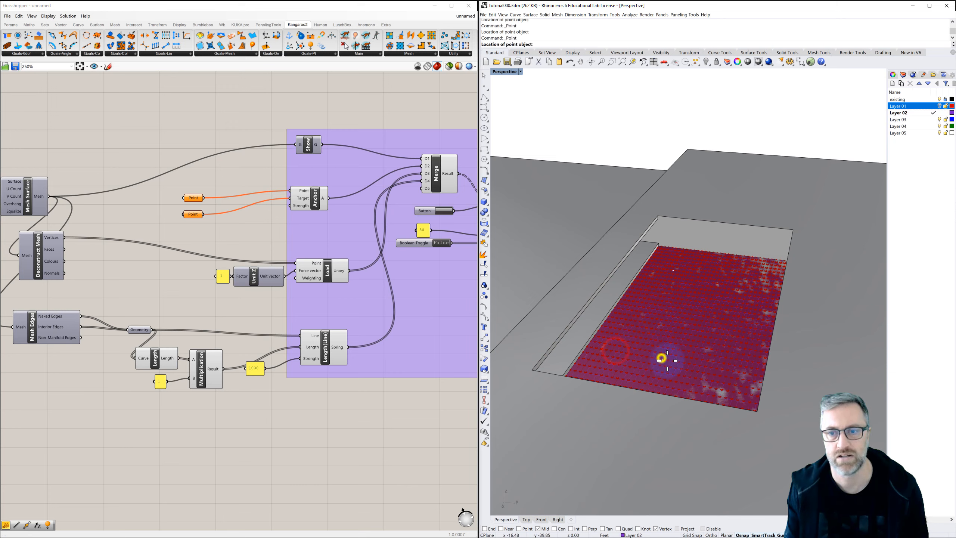
click(725, 385)
right_click(737, 354)
click(713, 333)
right_click(682, 332)
click(662, 325)
right_drag(649, 340, 542, 169)
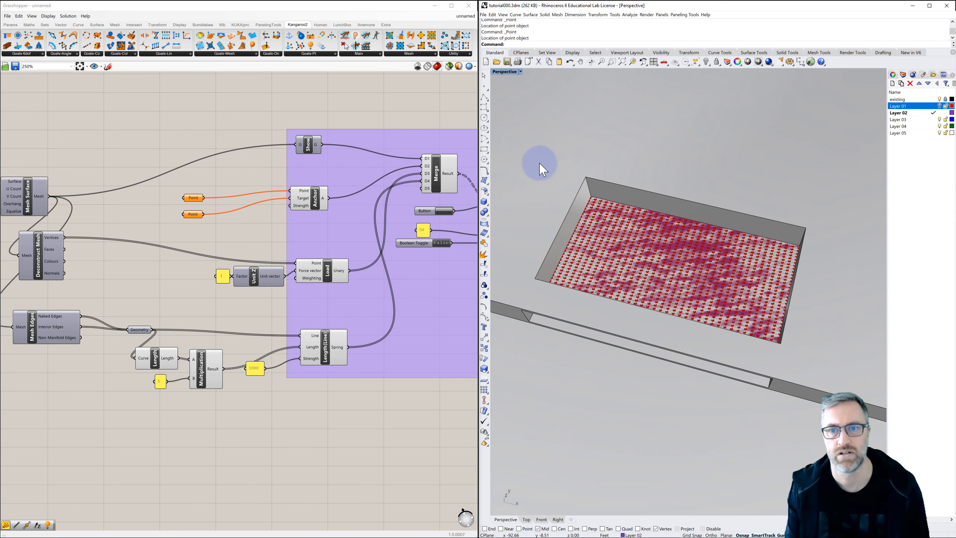
drag(540, 171, 831, 367)
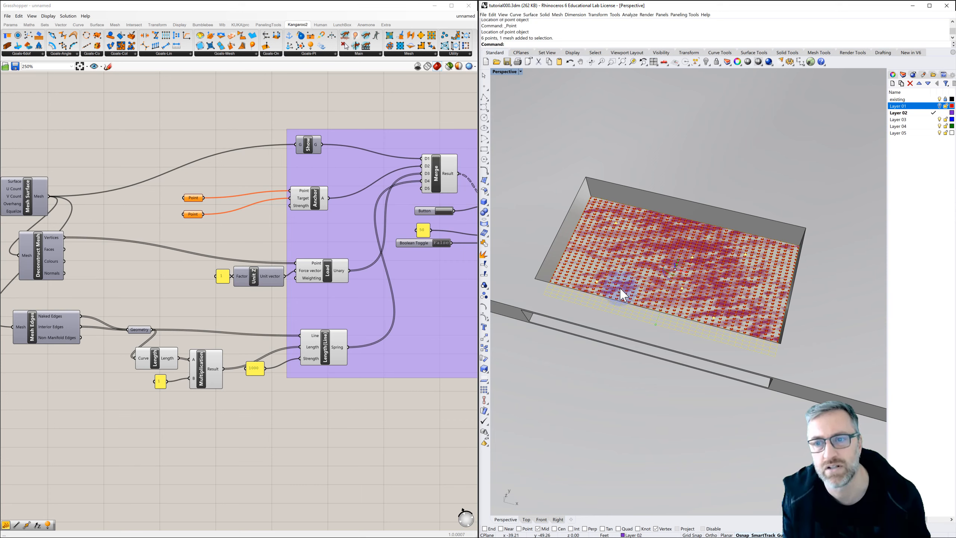
click(251, 225)
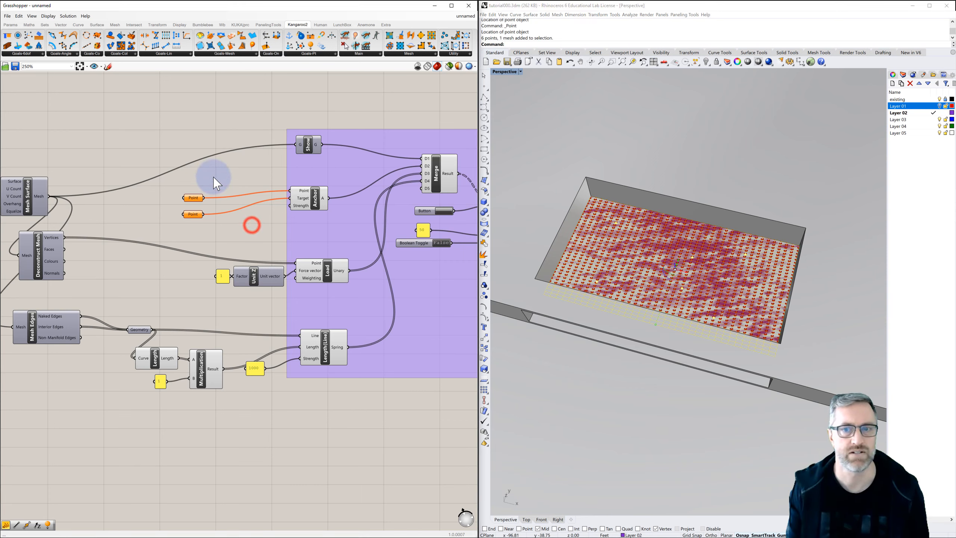
click(544, 139)
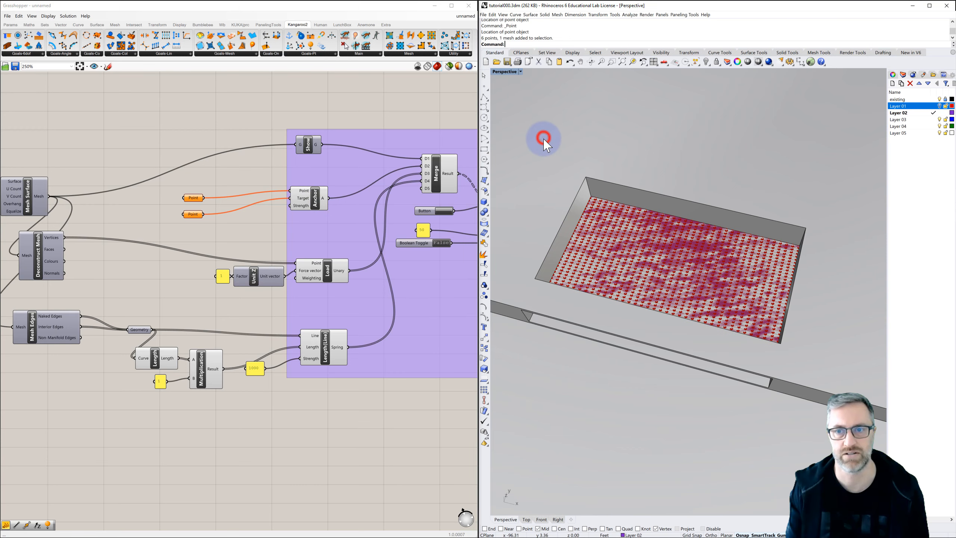
Reference all the new Rhino points in the anchor Point parameter as multiple points.
click(198, 196)
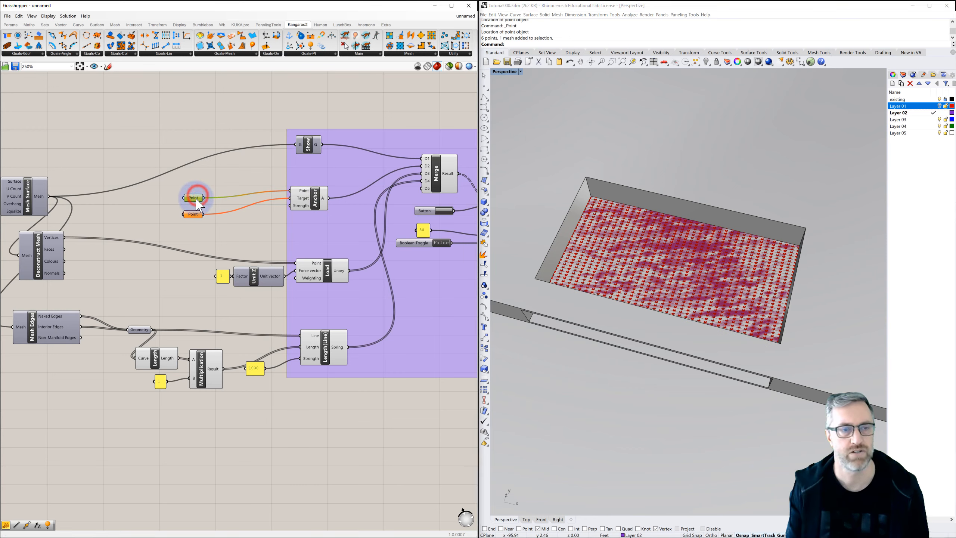
right_click(196, 199)
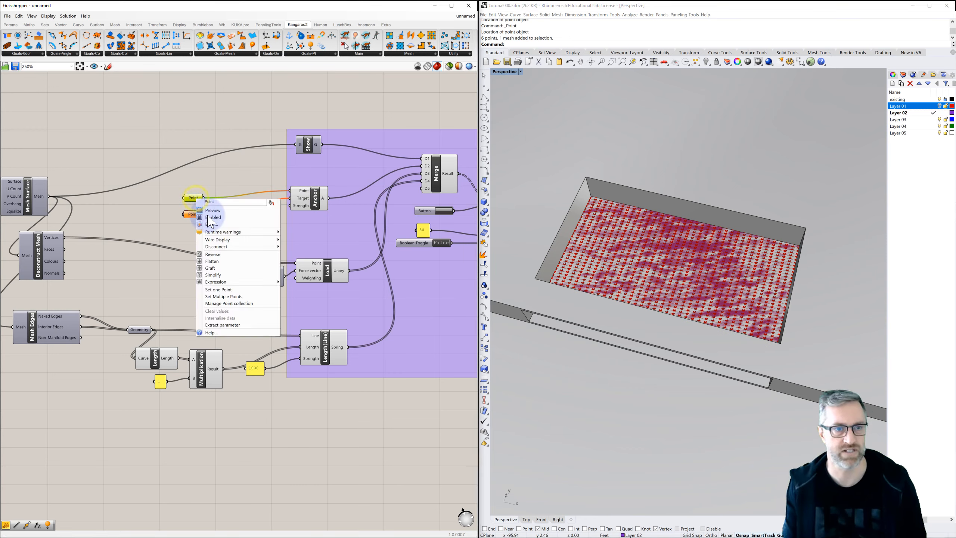
click(219, 294)
drag(522, 155, 795, 378)
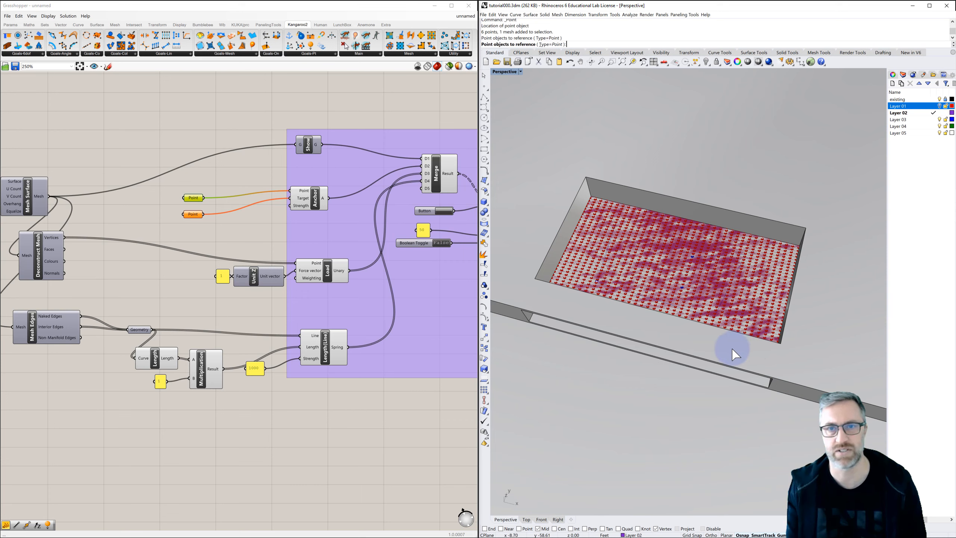
right_click(655, 330)
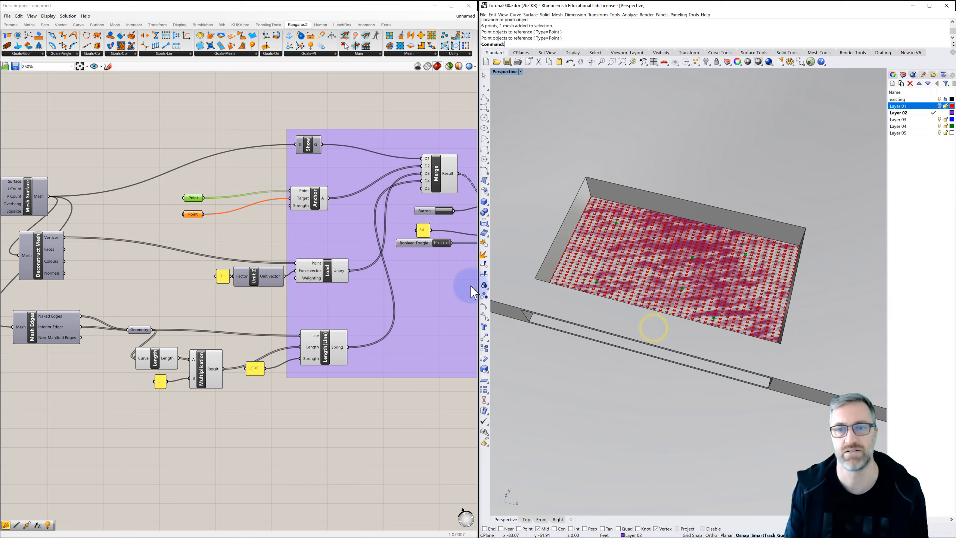
Delete the empty Point parameter feeding the Anchor's Target input and select the remaining anchor Point parameter.
drag(199, 222, 193, 227)
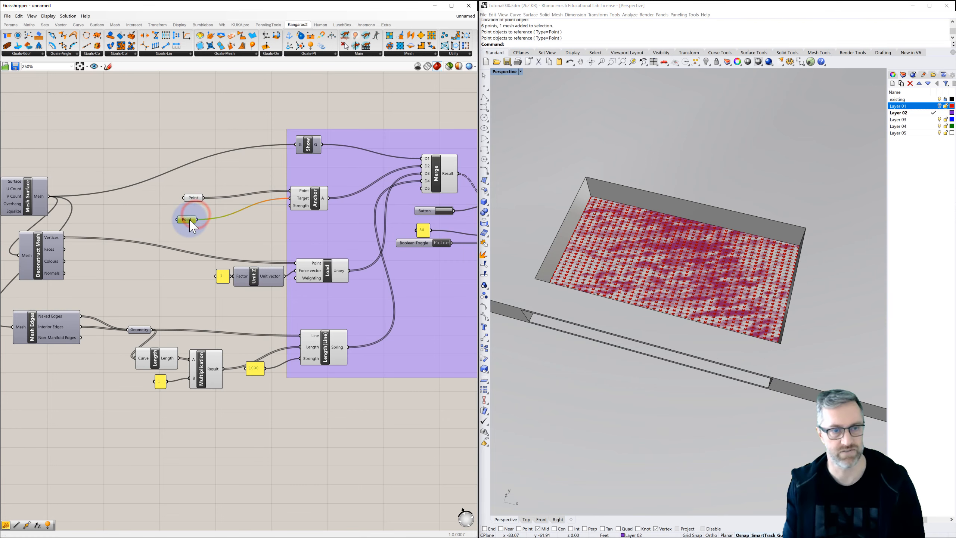
key(Delete)
click(194, 197)
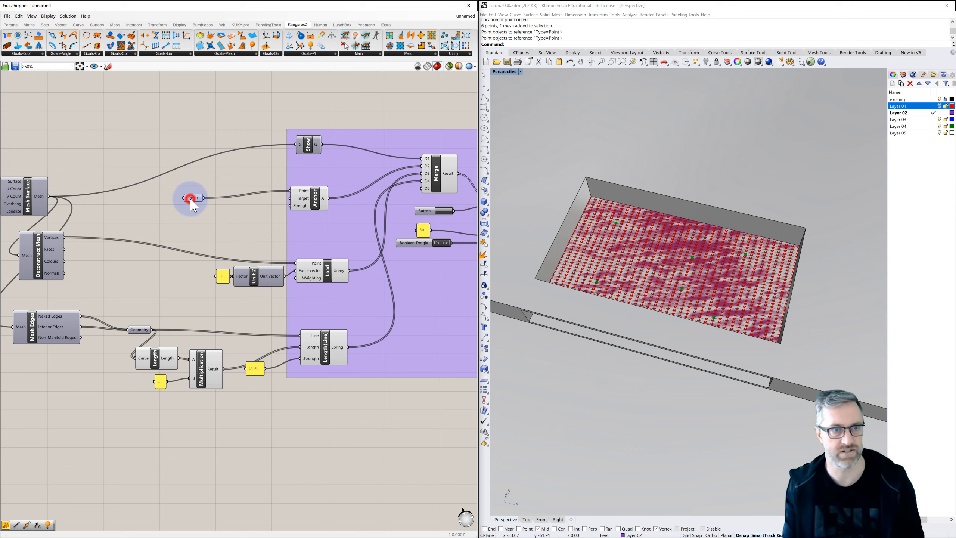
Duplicate the anchor Point parameter as the Anchor's Target input and internalise the data of both Point parameters.
mouse_move(191, 200)
alt+drag(191, 200, 291, 199)
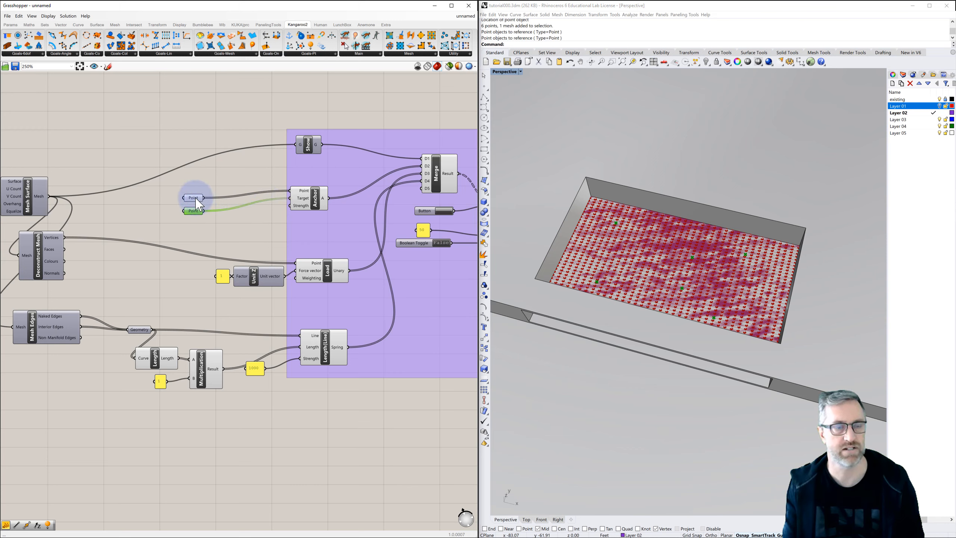
right_click(195, 198)
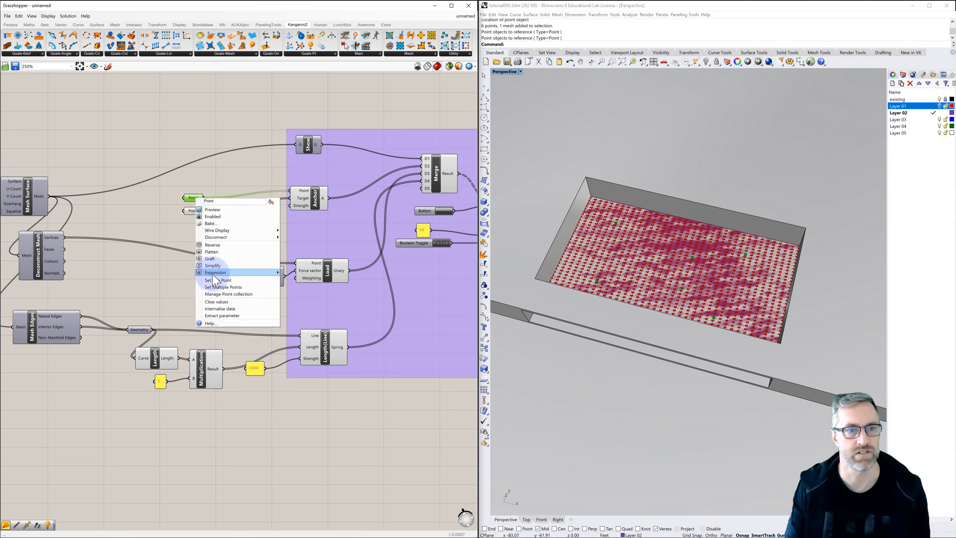
click(222, 311)
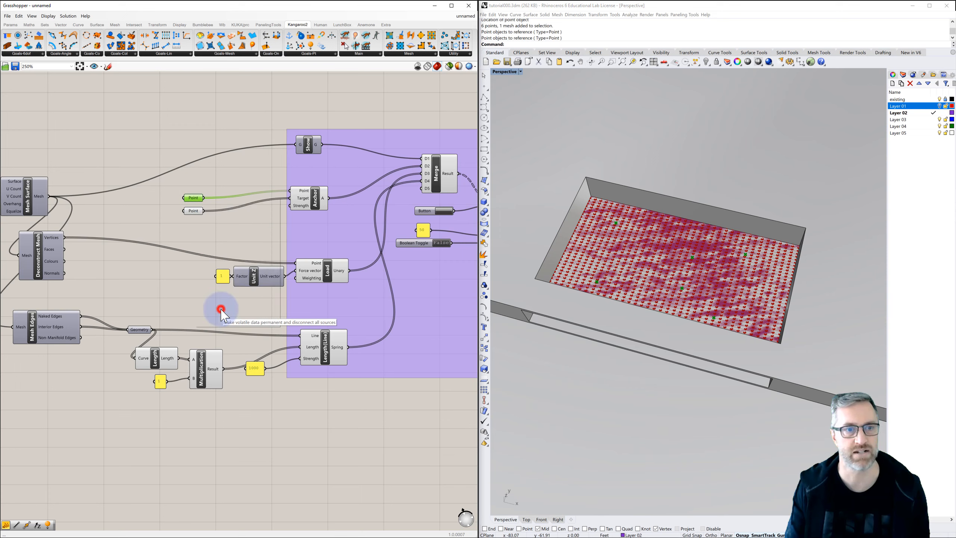
click(193, 211)
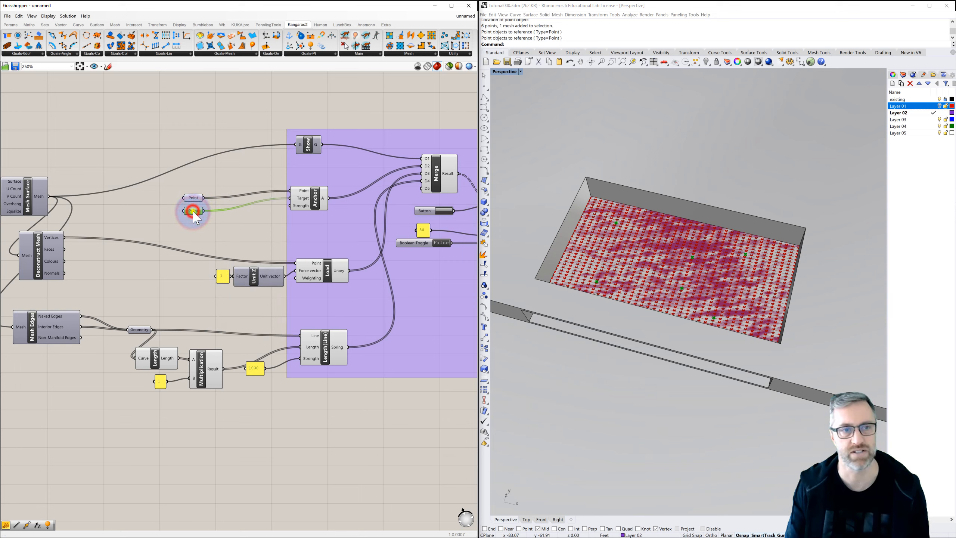
right_click(193, 211)
click(206, 323)
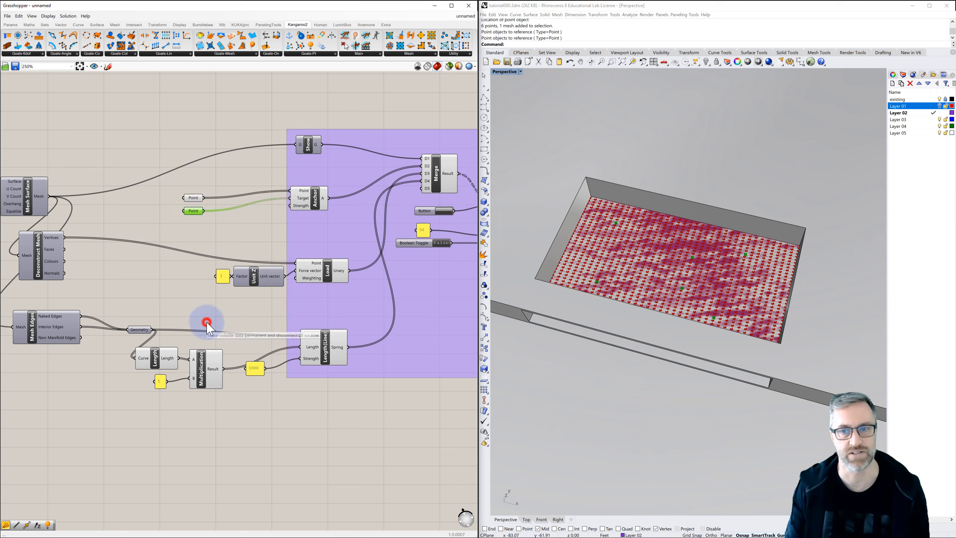
click(231, 244)
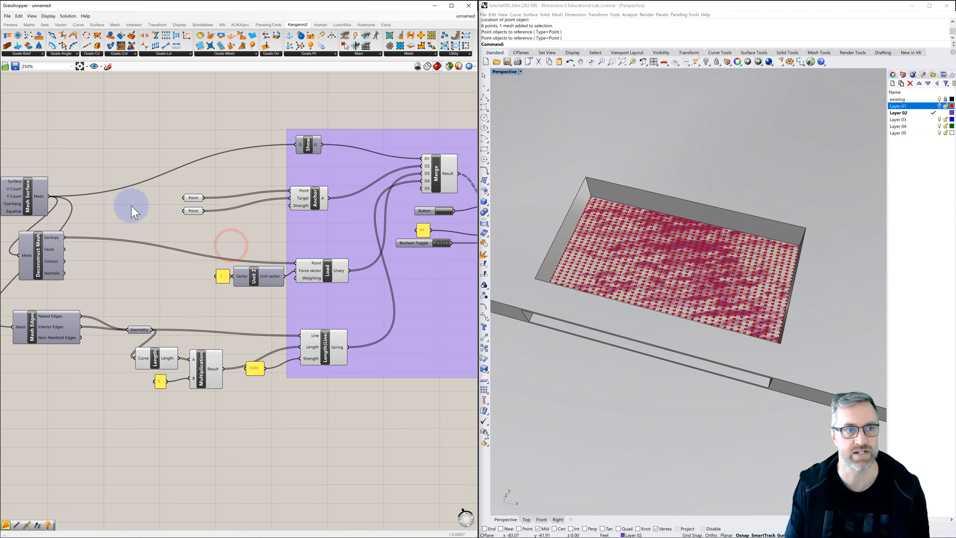
Delete the baked mesh in Rhino and run the Kangaroo simulation by setting the Boolean Toggle to True.
right_drag(96, 215, 105, 193)
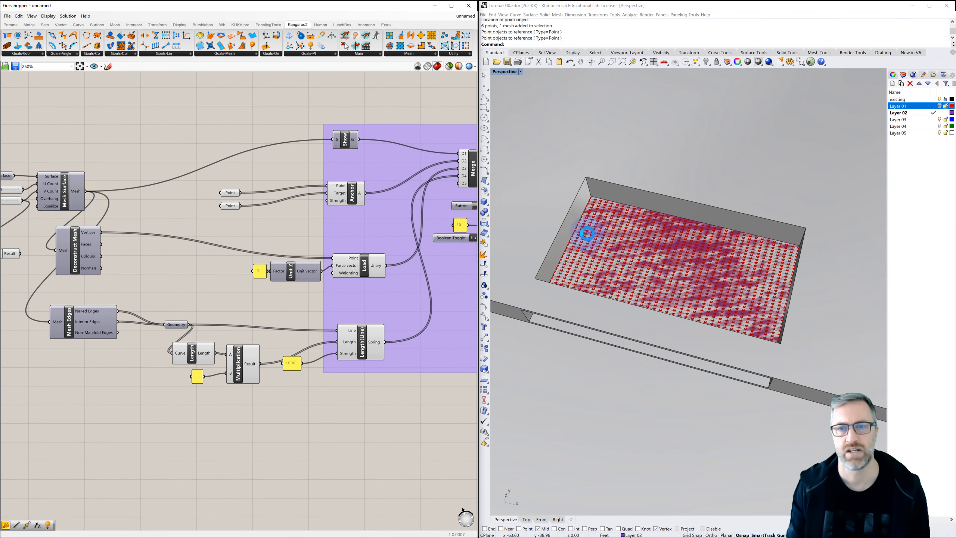
click(596, 229)
key(Delete)
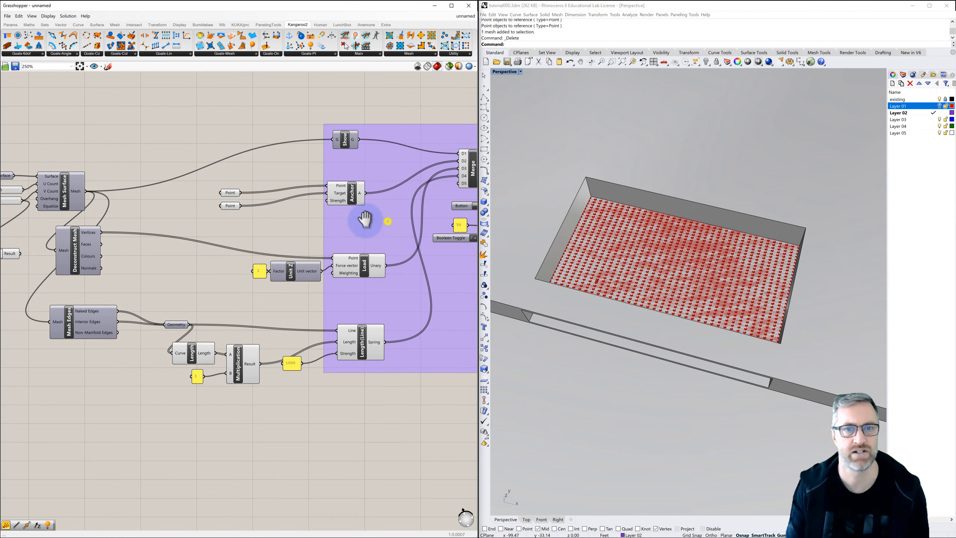
right_drag(363, 220, 301, 218)
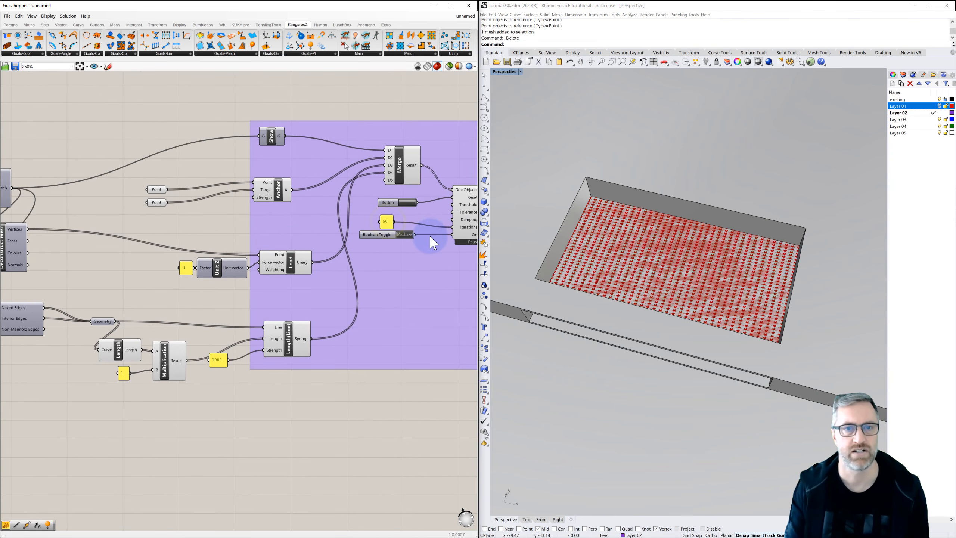
double_click(405, 235)
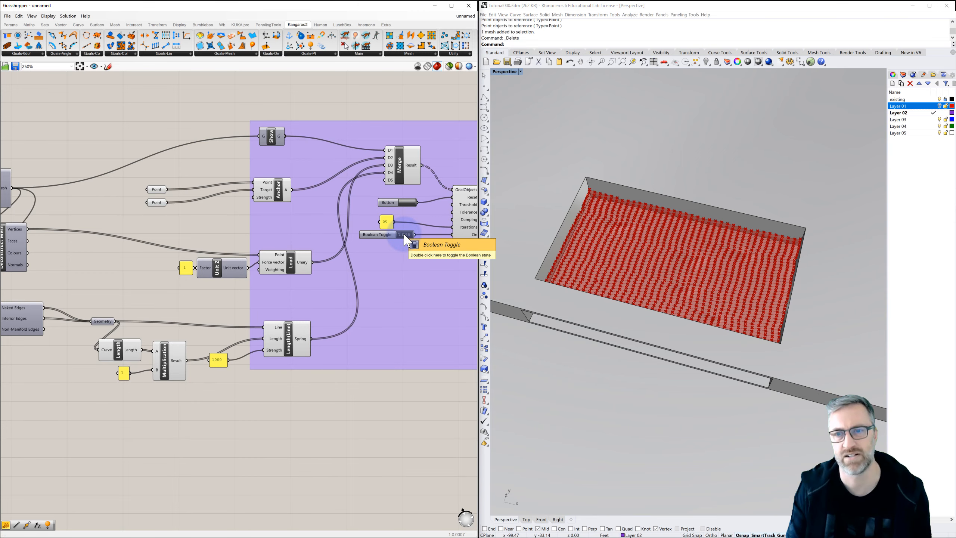
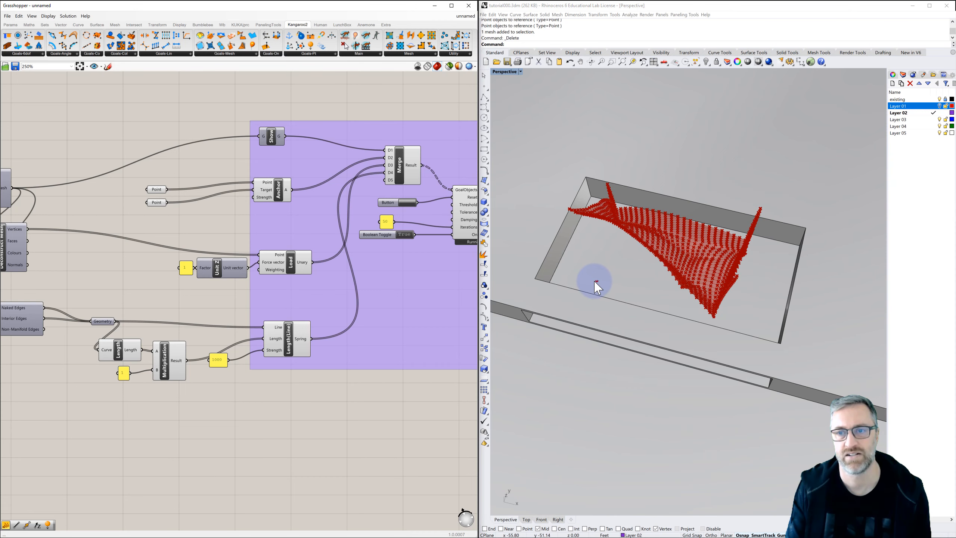
mouse_move(688, 280)
right_down()
mouse_move(608, 256)
mouse_move(581, 284)
mouse_move(656, 254)
mouse_move(705, 259)
mouse_move(696, 271)
right_up()
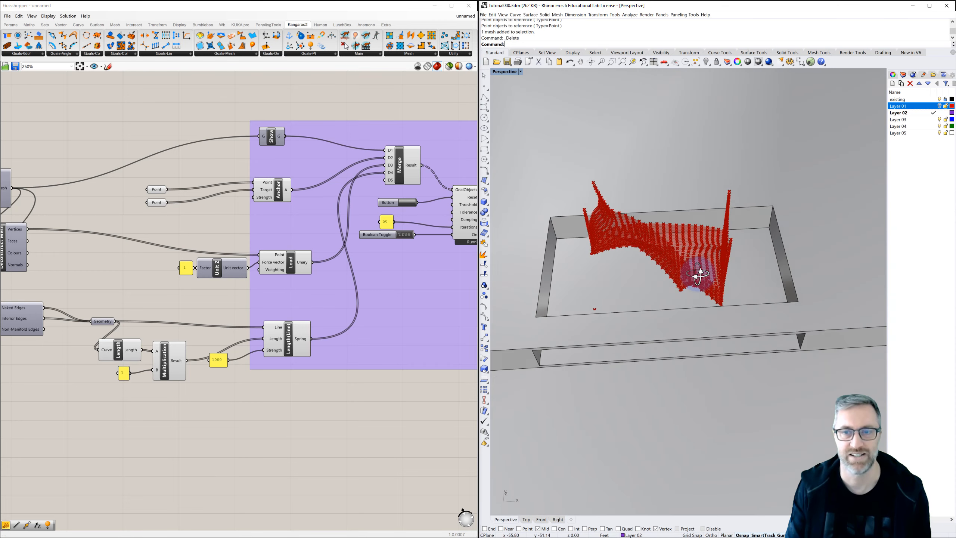
Stop the simulation with the Boolean Toggle and clear the values of both Point parameters feeding the Anchor.
click(224, 229)
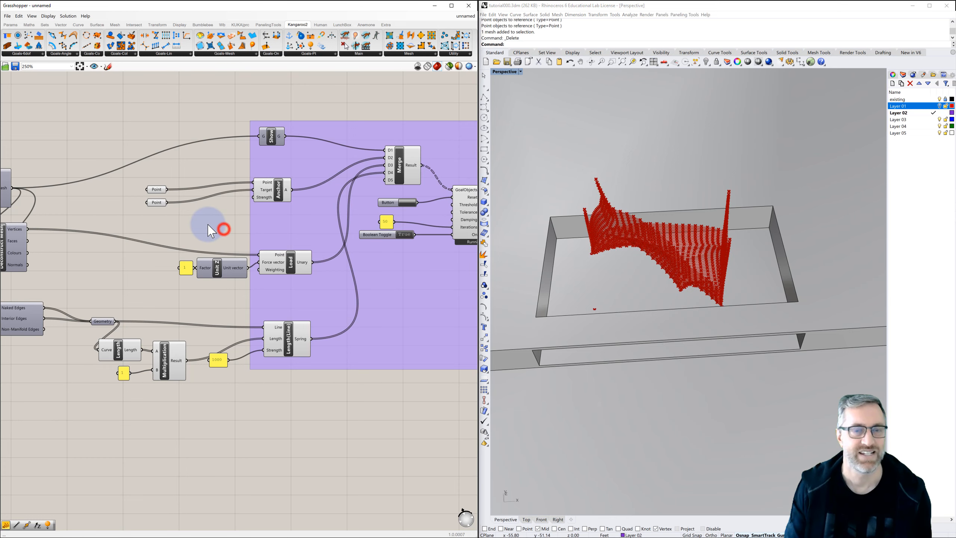
click(202, 226)
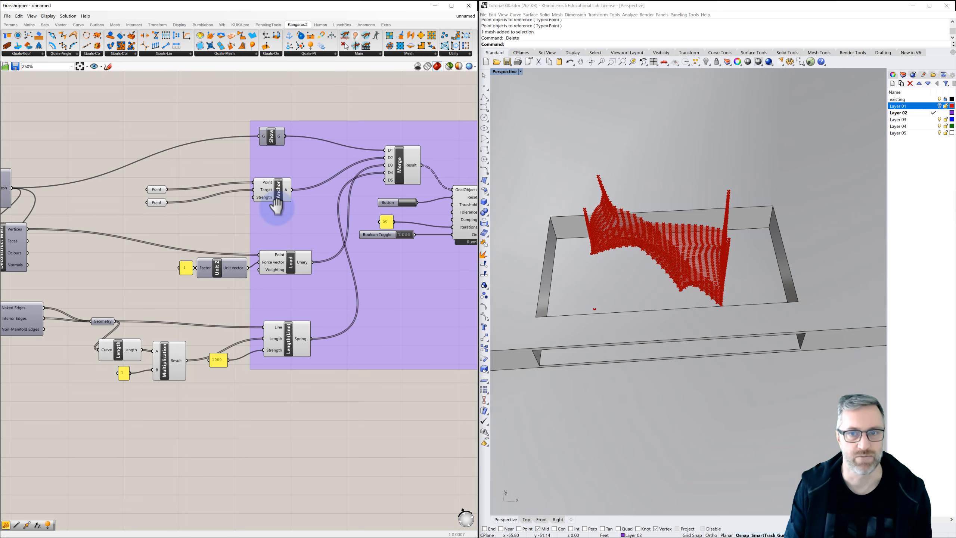
right_drag(277, 207, 227, 215)
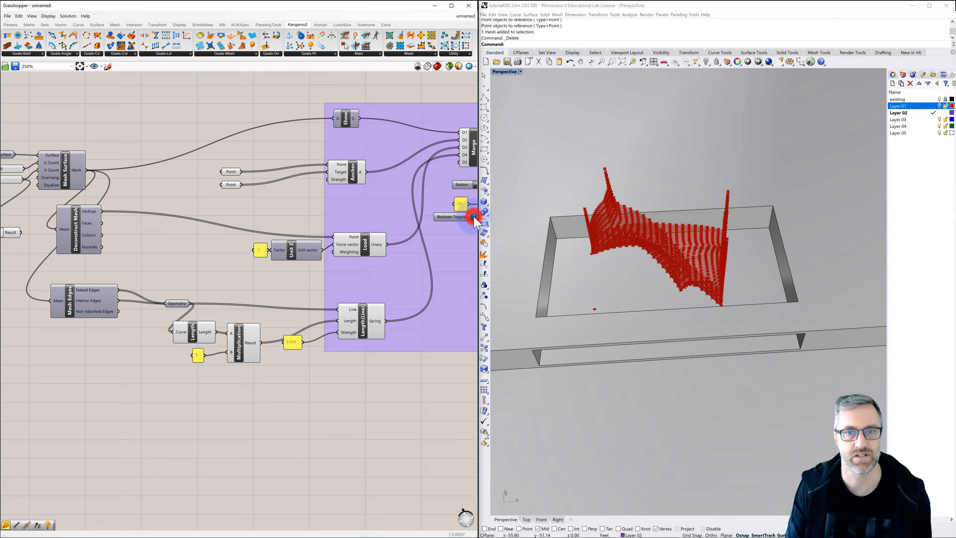
right_drag(472, 229, 427, 228)
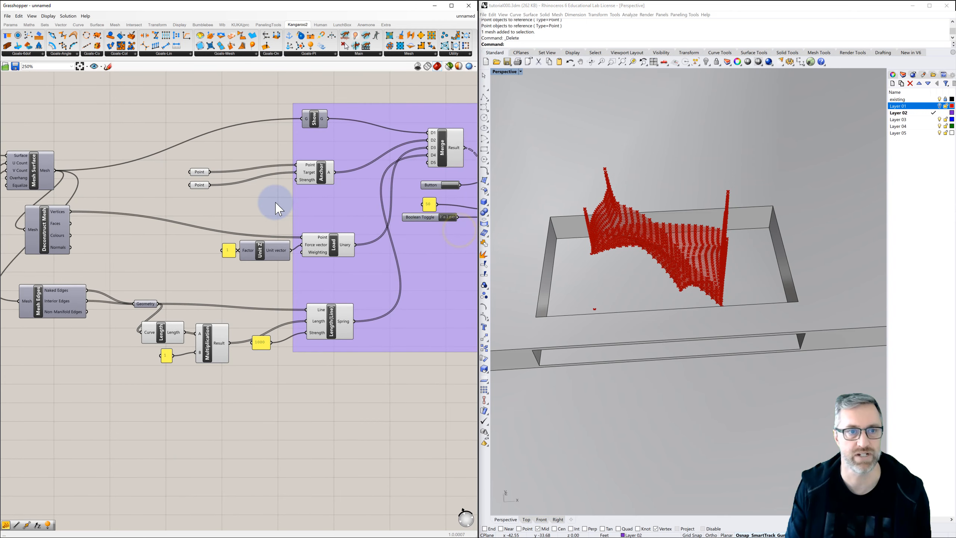
right_click(200, 172)
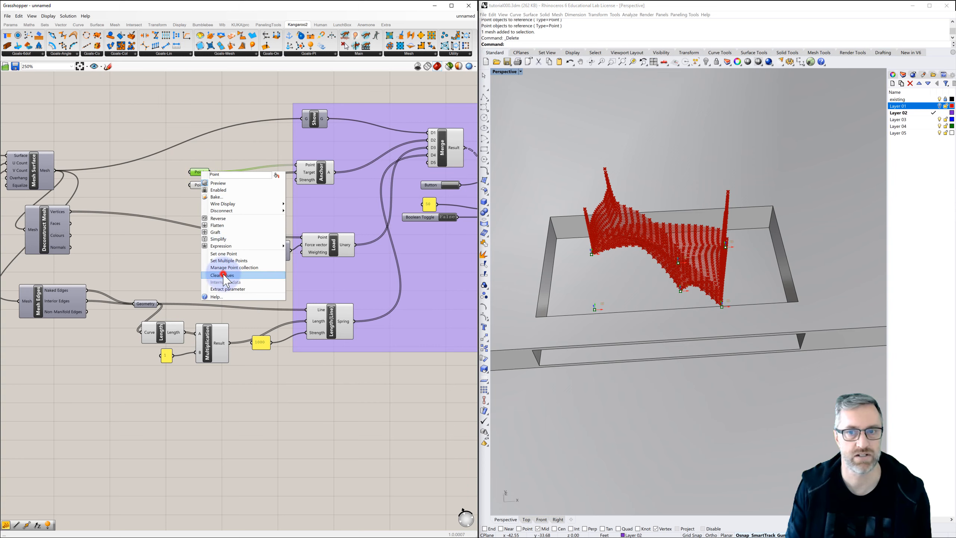
click(225, 275)
right_click(202, 186)
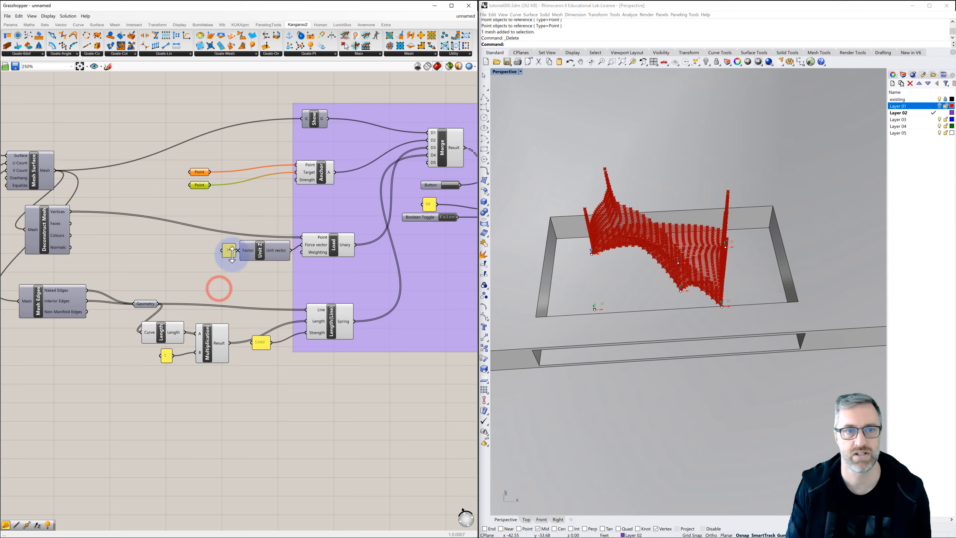
click(244, 201)
Delete the six old anchor points in Rhino and reset the Kangaroo solver to the flat mesh.
drag(542, 169, 758, 331)
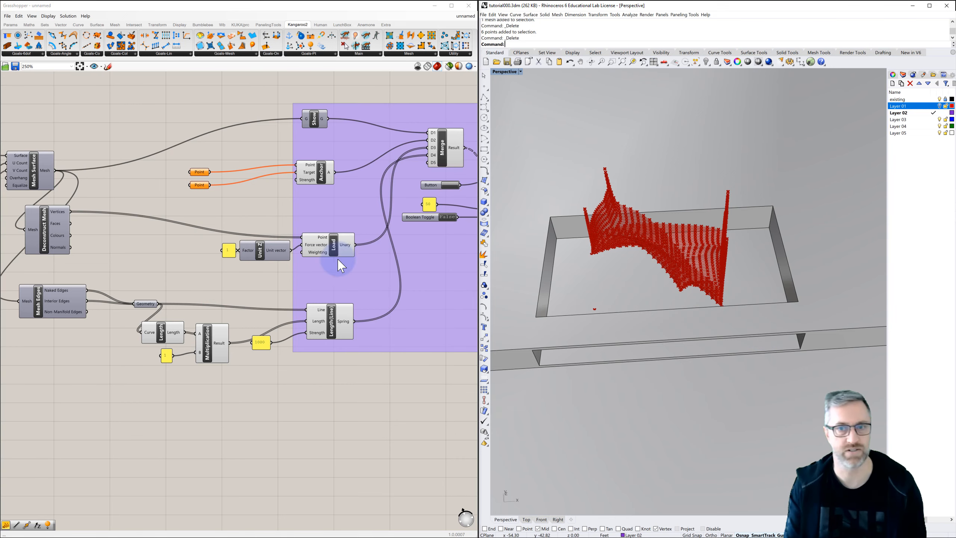
drag(580, 290, 617, 331)
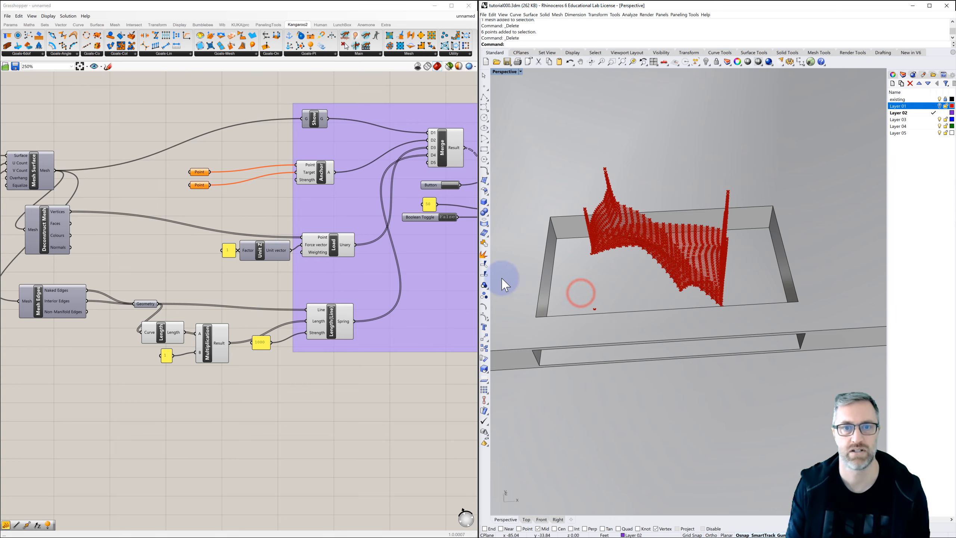
click(455, 186)
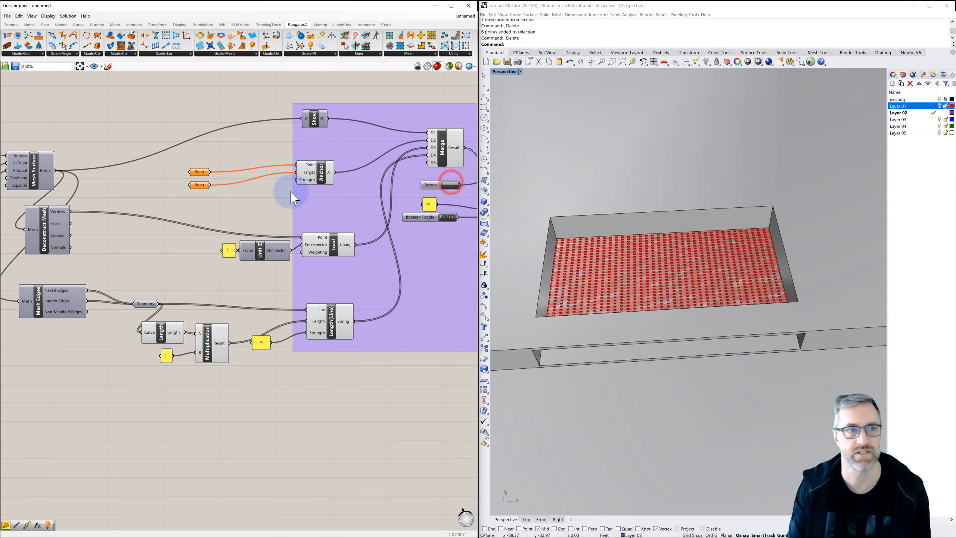
Bake the Mesh Surface component's mesh into Rhino with the default attributes.
click(38, 183)
right_click(36, 178)
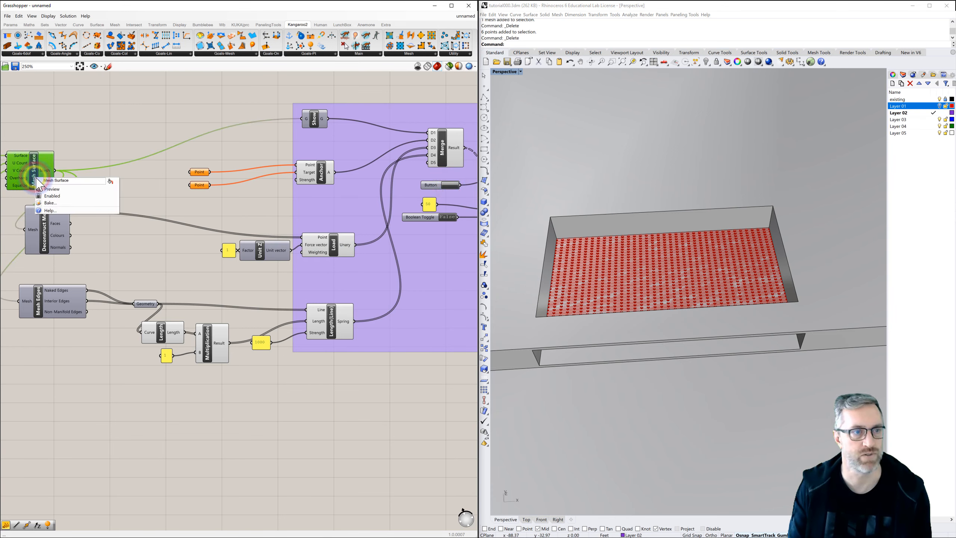
click(59, 203)
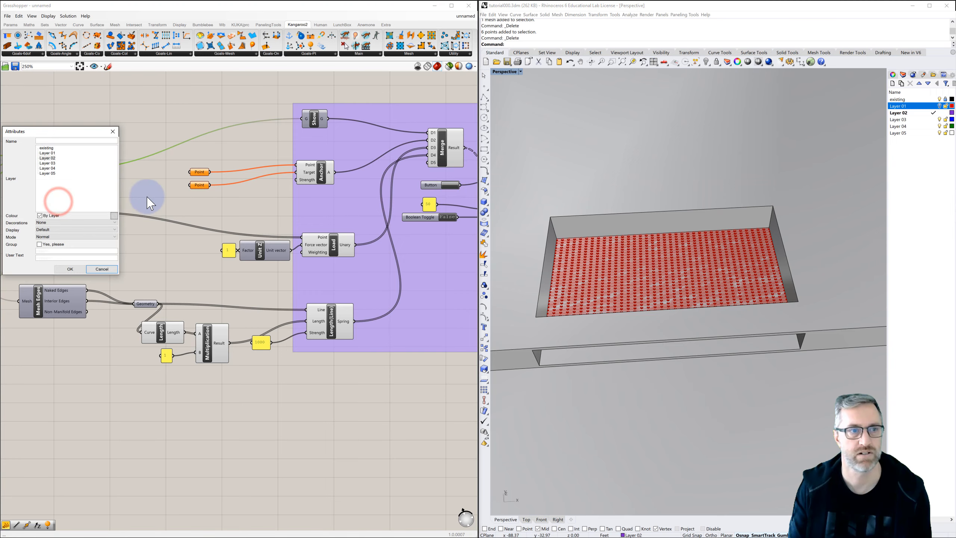
click(71, 269)
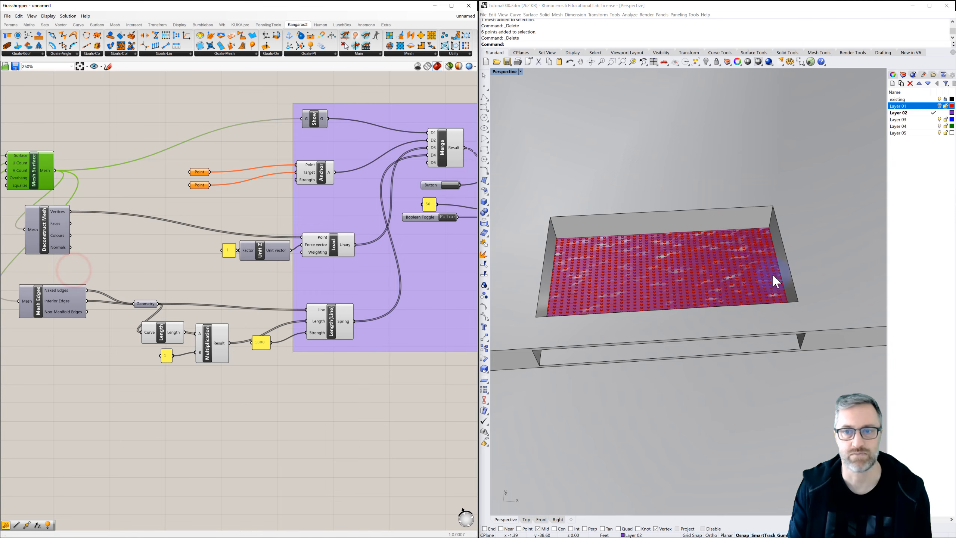
Place points on the baked mesh's vertices at both corners of one short end and on edge vertices a short way in from them.
right_drag(768, 274, 631, 253)
scroll(584, 220, up, 5)
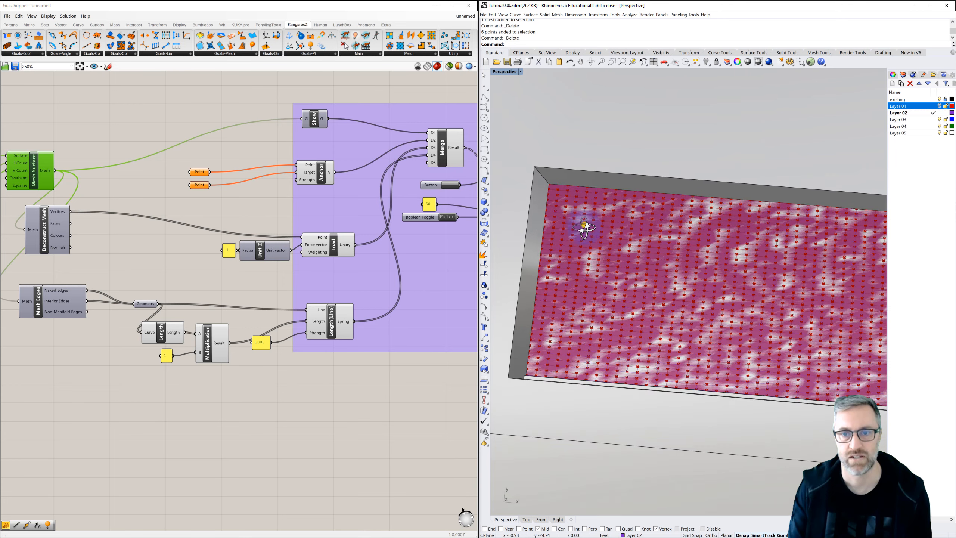
right_drag(584, 221, 594, 211)
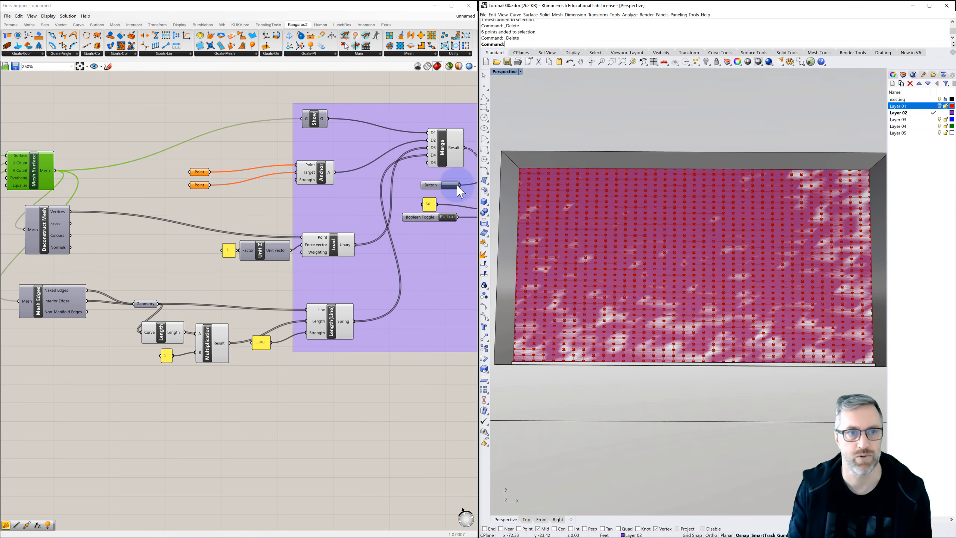
click(485, 86)
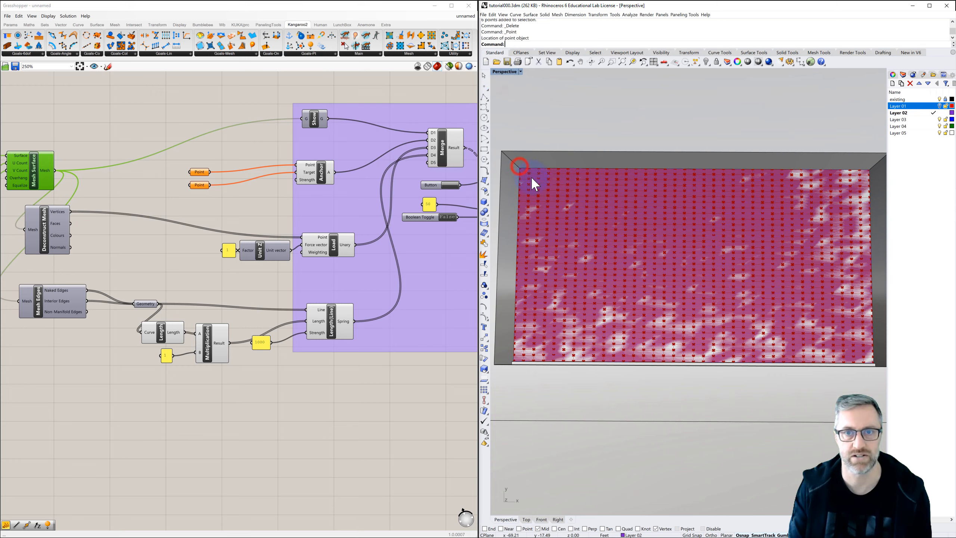
right_click(526, 200)
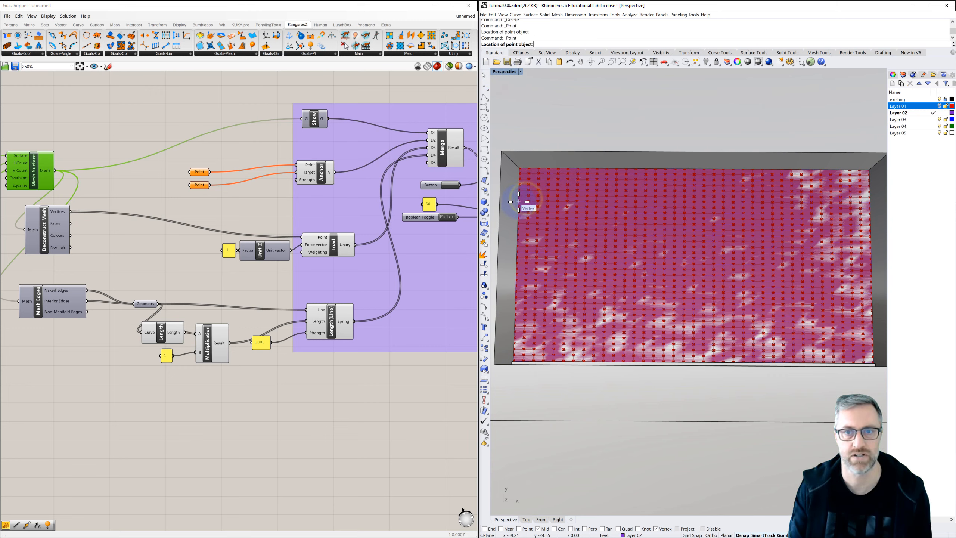
right_click(503, 338)
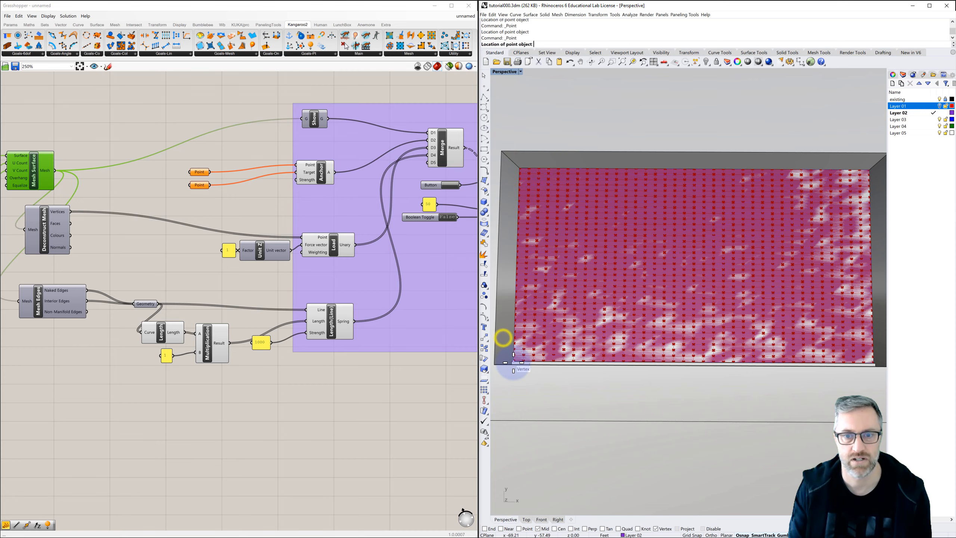
click(513, 361)
right_click(509, 342)
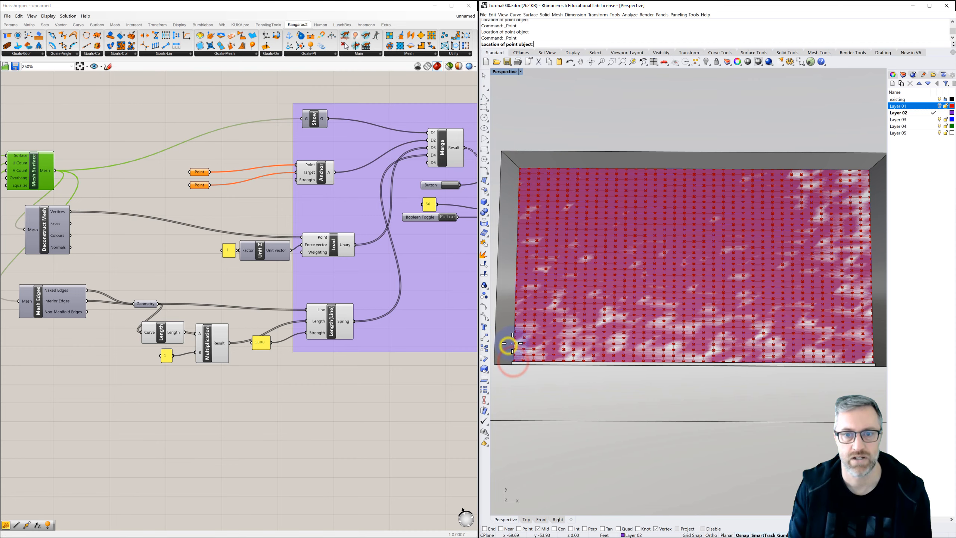
click(514, 342)
Place further points on the baked mesh's edge vertices at and near the corners of the opposite short end.
right_drag(590, 357, 598, 363)
click(813, 166)
right_click(858, 166)
click(871, 165)
right_click(874, 191)
click(872, 206)
right_click(870, 270)
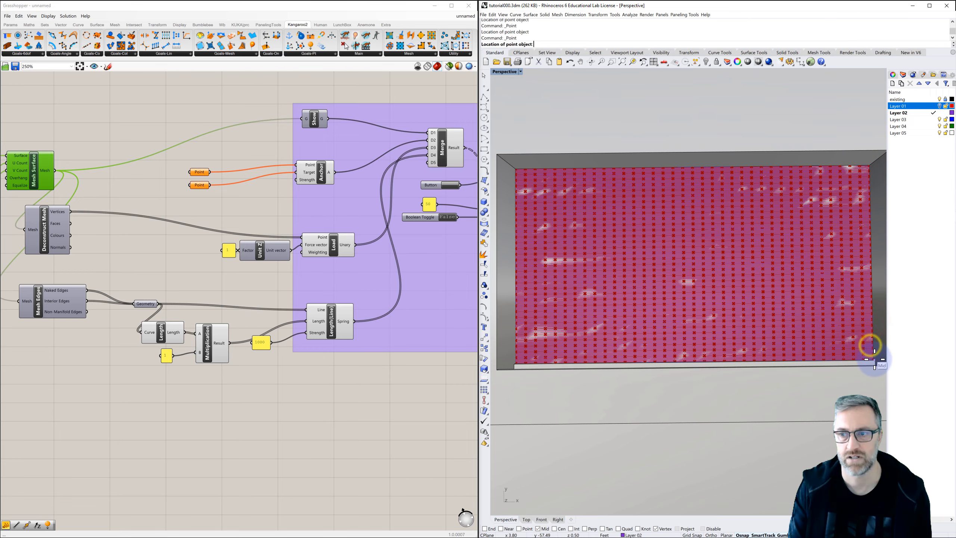
scroll(875, 359, up, 3)
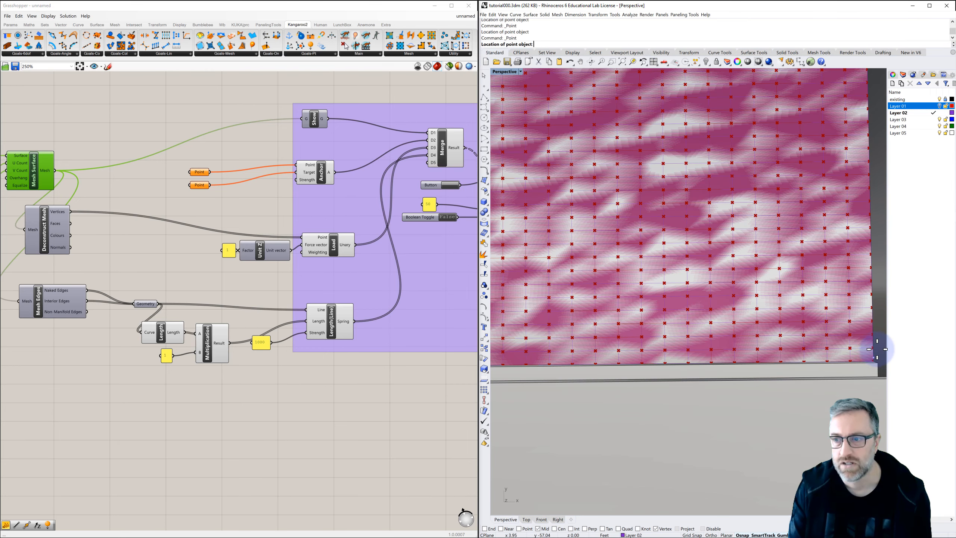
scroll(874, 360, down, 3)
click(616, 219)
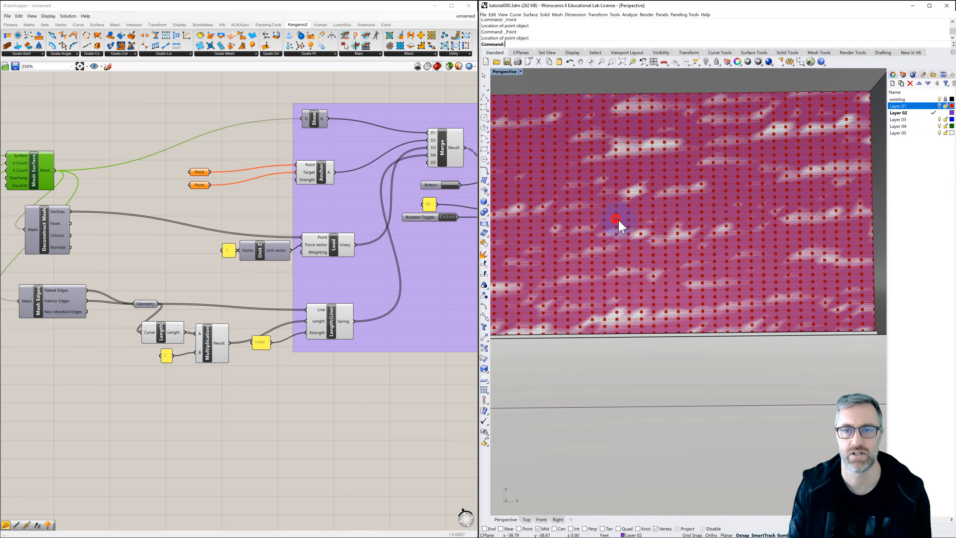
scroll(633, 222, down, 5)
right_drag(630, 236, 631, 229)
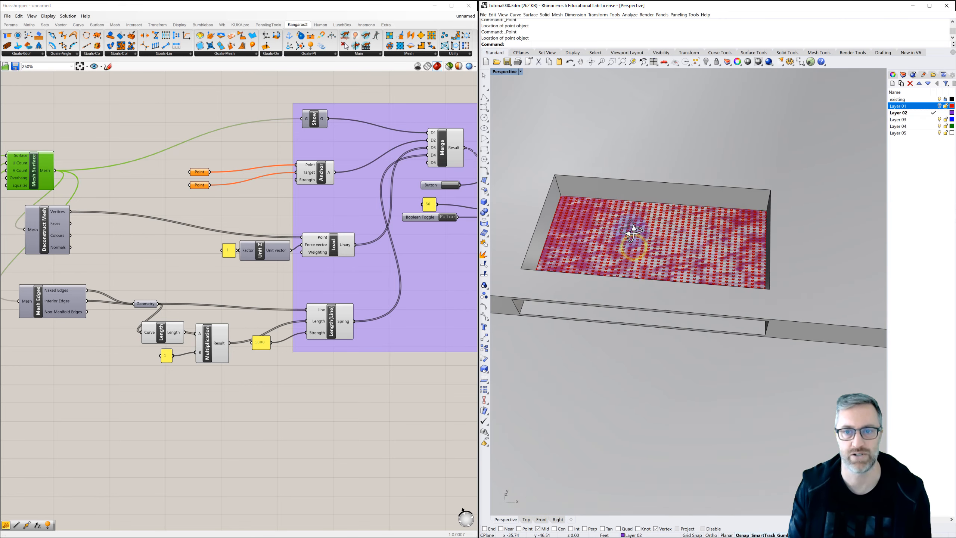
click(222, 198)
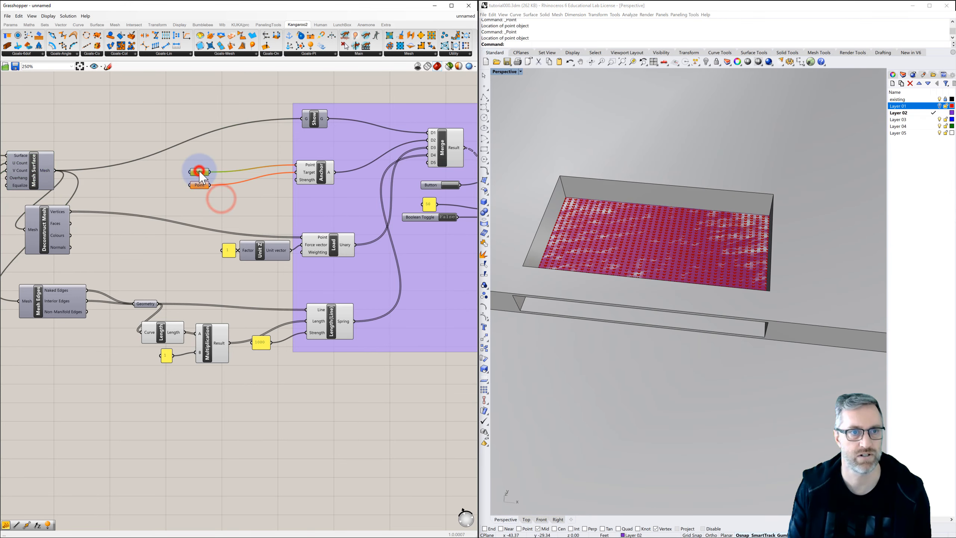
Reference all the placed Rhino points in both Point parameters feeding the Anchor's Point and Target inputs.
right_click(199, 171)
click(226, 281)
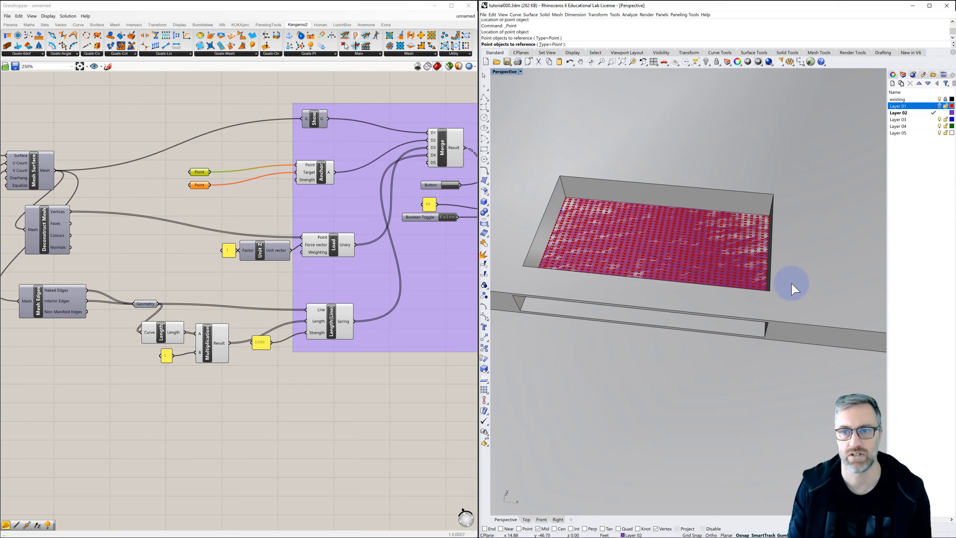
right_click(717, 261)
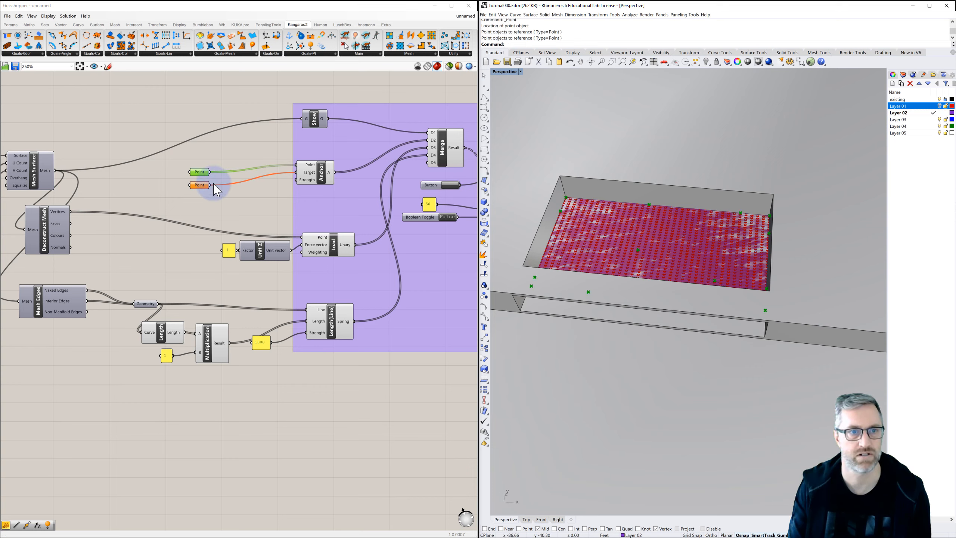
click(201, 185)
right_click(200, 185)
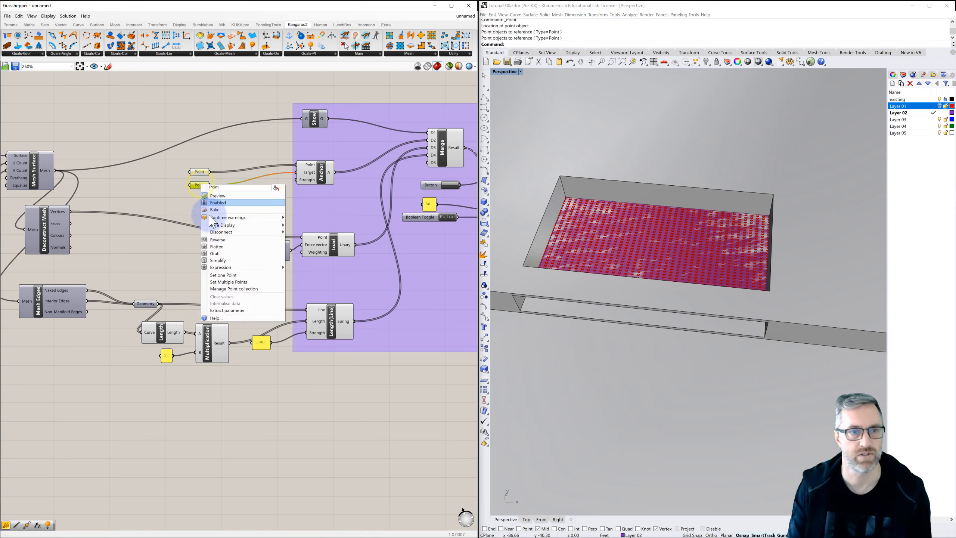
click(223, 282)
drag(509, 170, 810, 335)
right_click(717, 264)
Internalise the point data in both the anchor and target Point parameters.
click(201, 173)
right_click(201, 172)
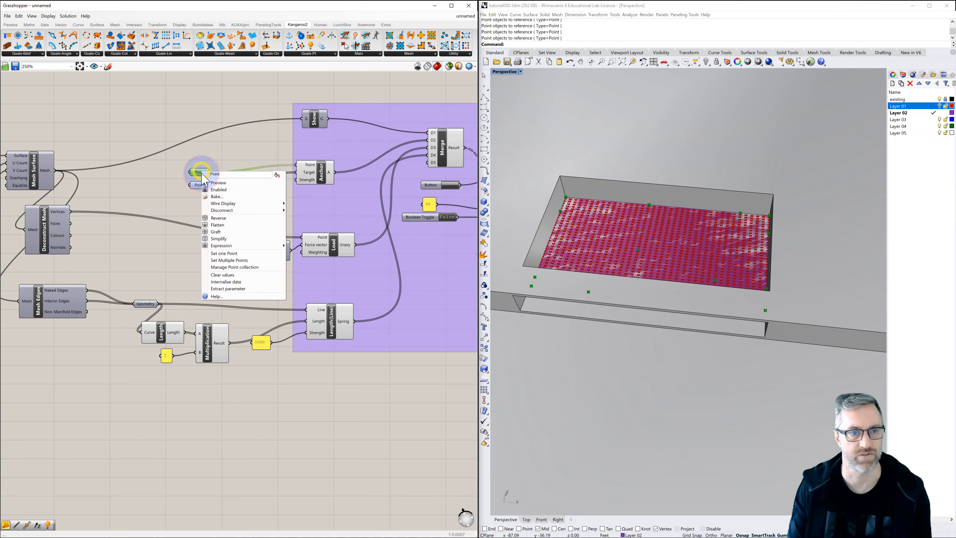
click(224, 282)
click(196, 186)
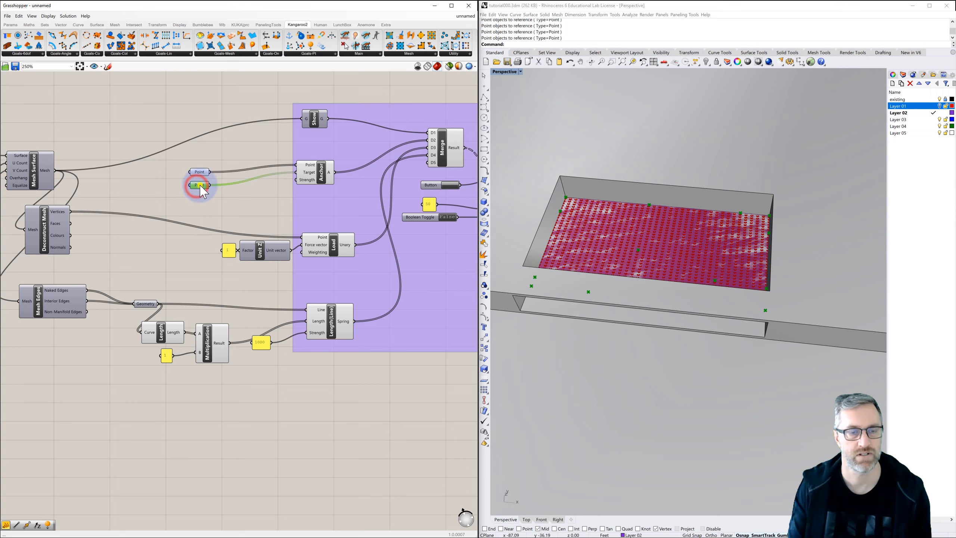
right_click(197, 186)
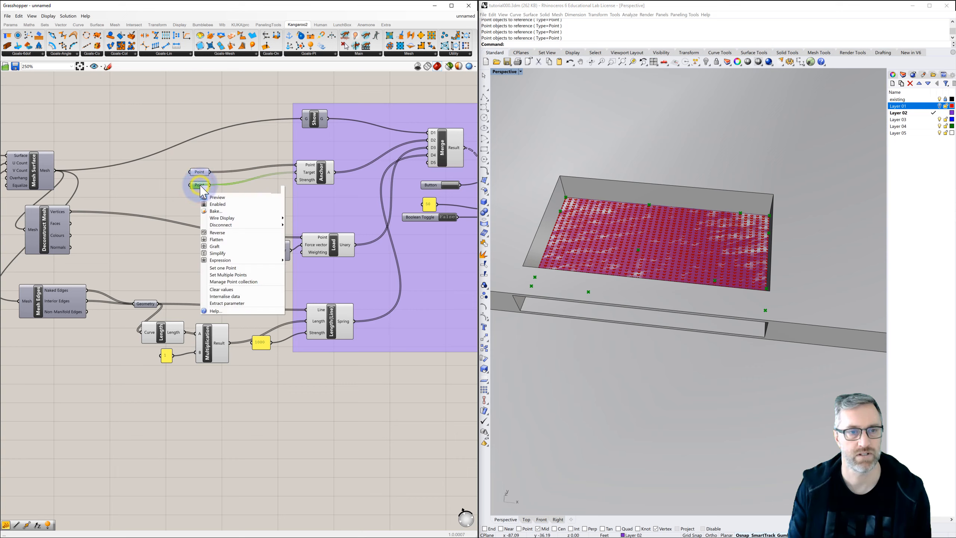
click(221, 297)
click(231, 198)
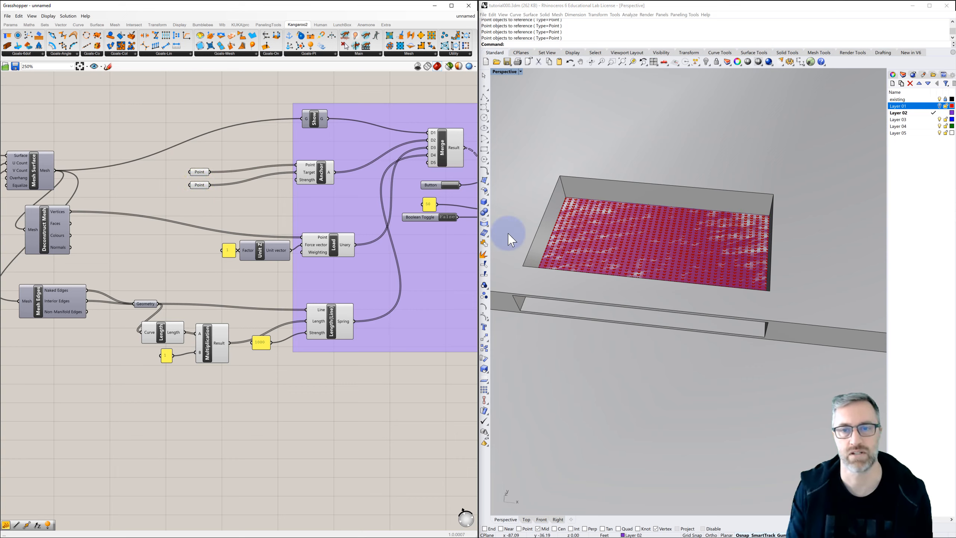
Delete the baked flat mesh from Rhino and set the Boolean Toggle to True to run the Kangaroo solver.
click(602, 230)
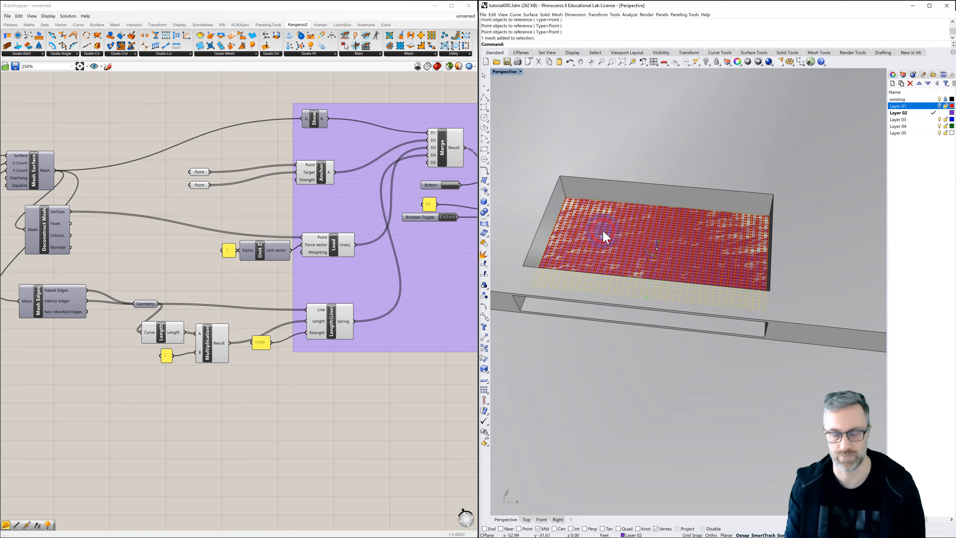
key(Delete)
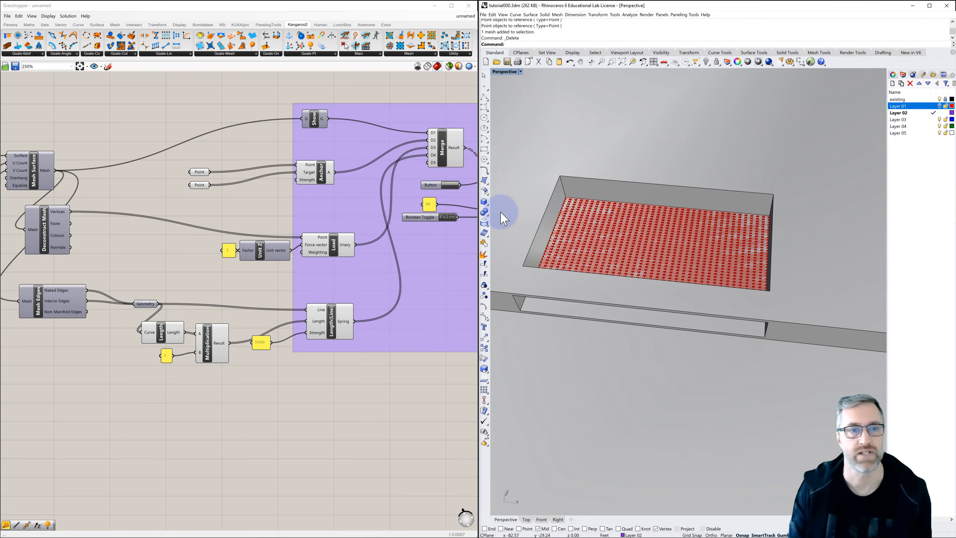
double_click(448, 218)
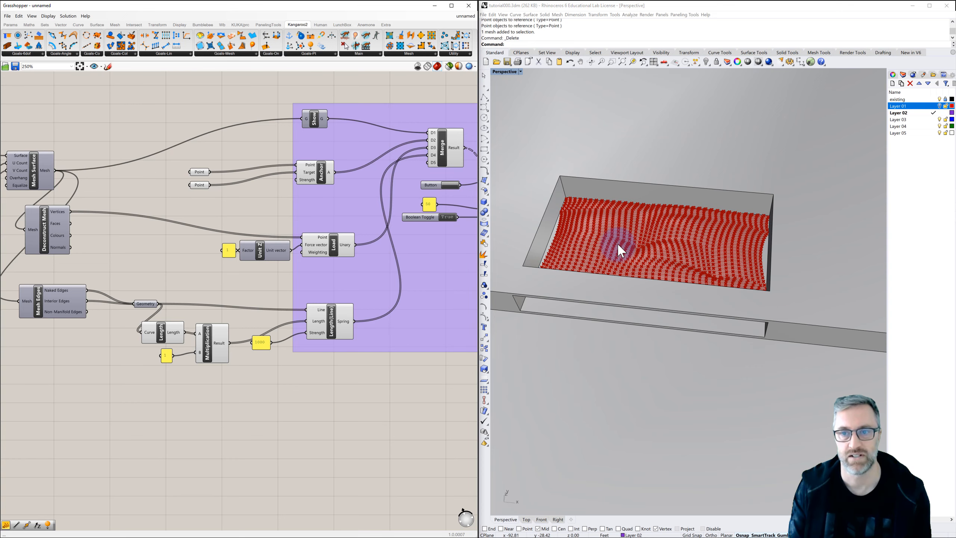
right_drag(619, 240, 622, 217)
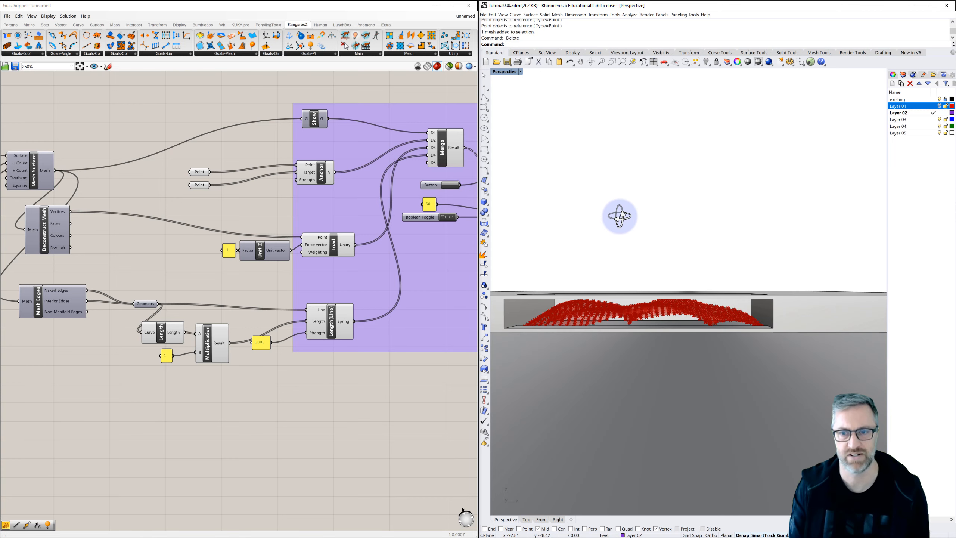
scroll(624, 318, up, 5)
shift+right_drag(642, 308, 662, 299)
scroll(661, 299, down, 2)
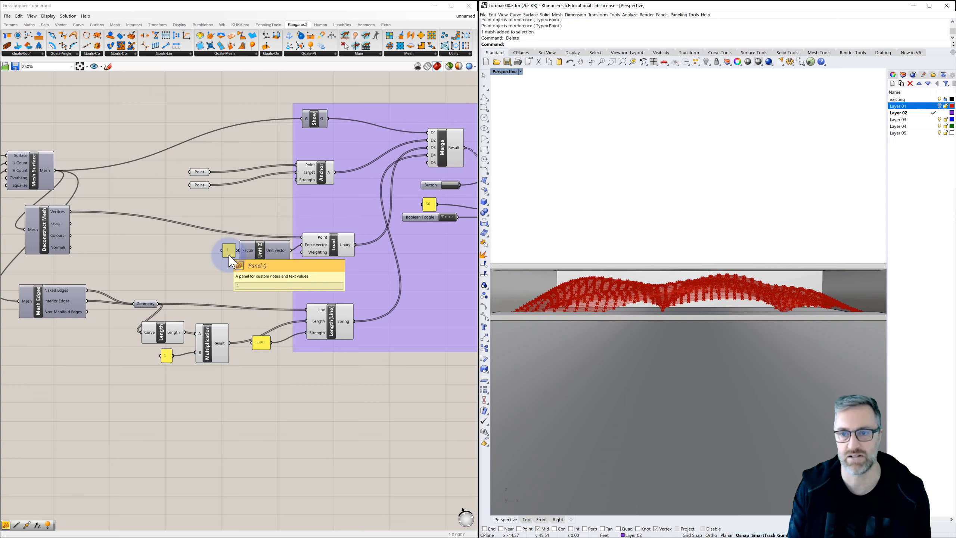
Increase the edge-length multiplier in the Multiplication's B panel and inspect the relaxed mesh from the side.
double_click(167, 356)
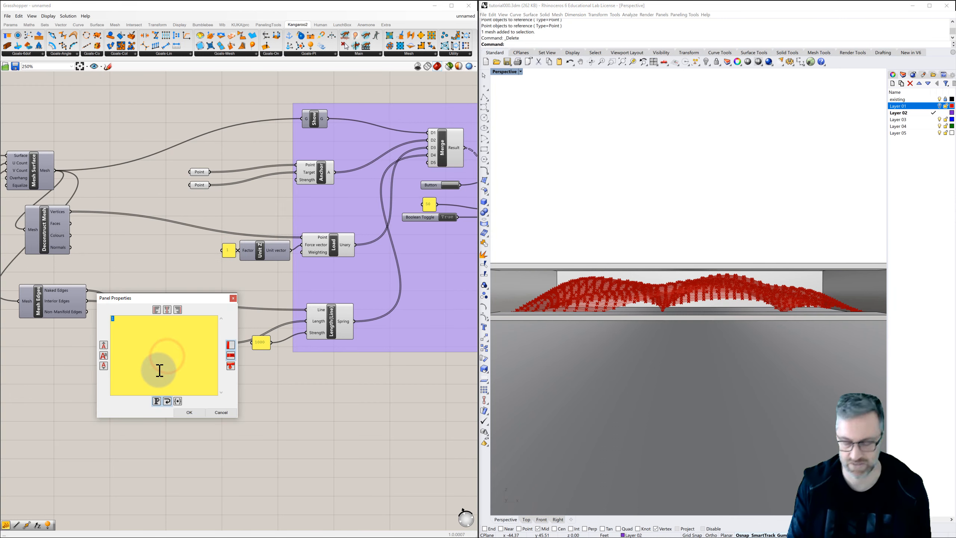
click(190, 412)
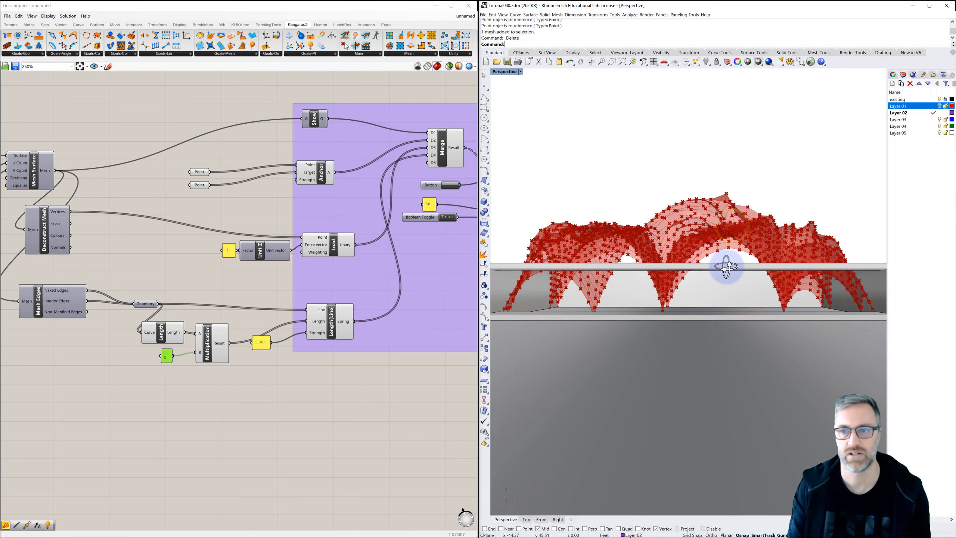
right_drag(725, 267, 737, 222)
scroll(725, 277, down, 4)
right_drag(683, 294, 538, 330)
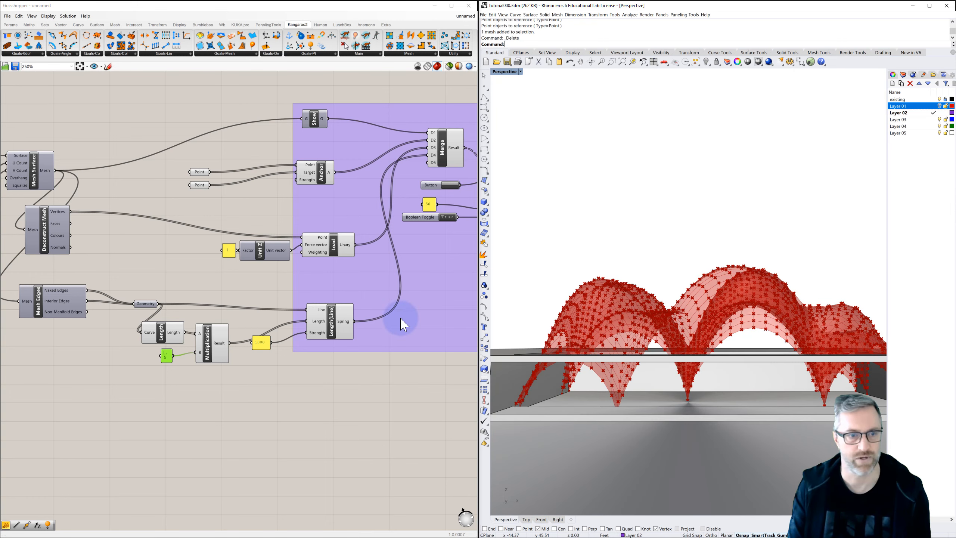
Set the edge-length multiplier in the Multiplication's B panel to 1.2 and reset the solver.
click(170, 356)
click(165, 353)
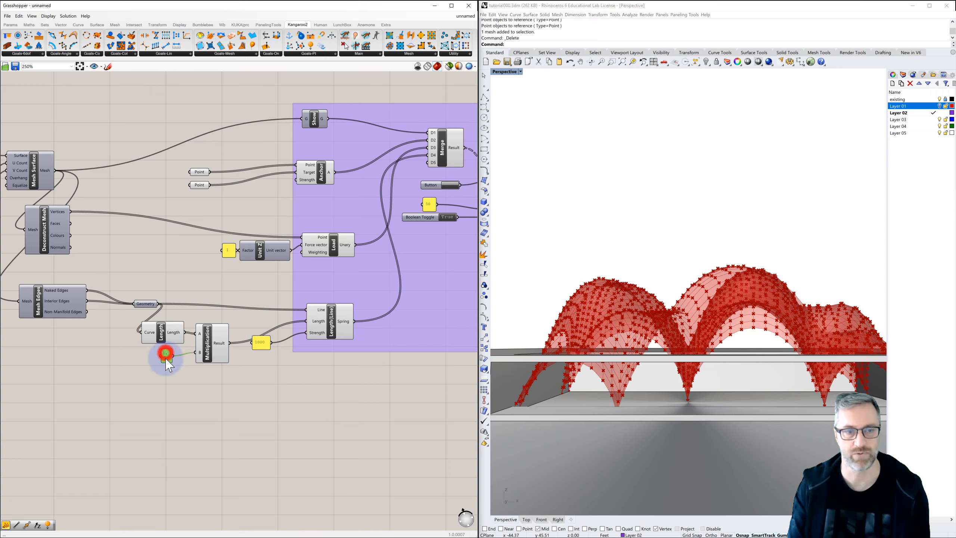
double_click(166, 360)
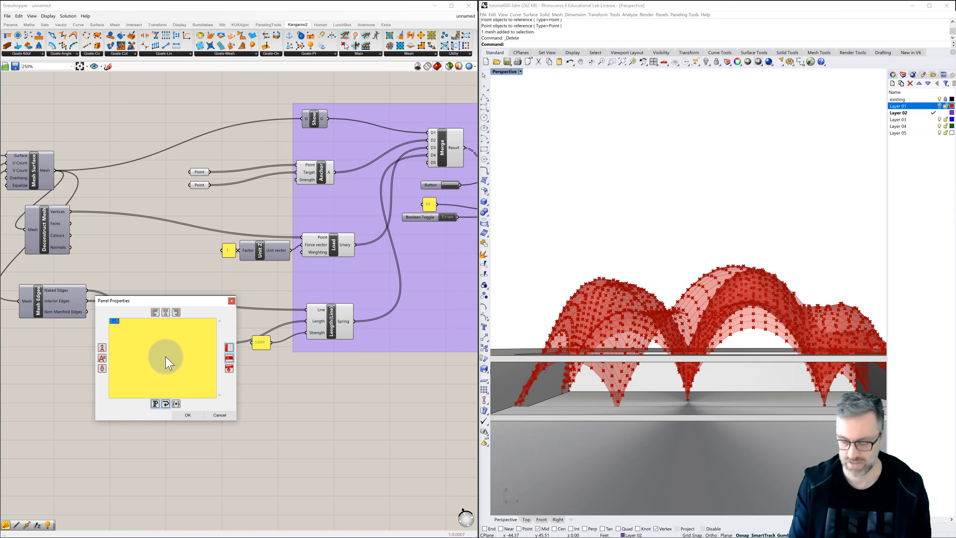
text(1.2)
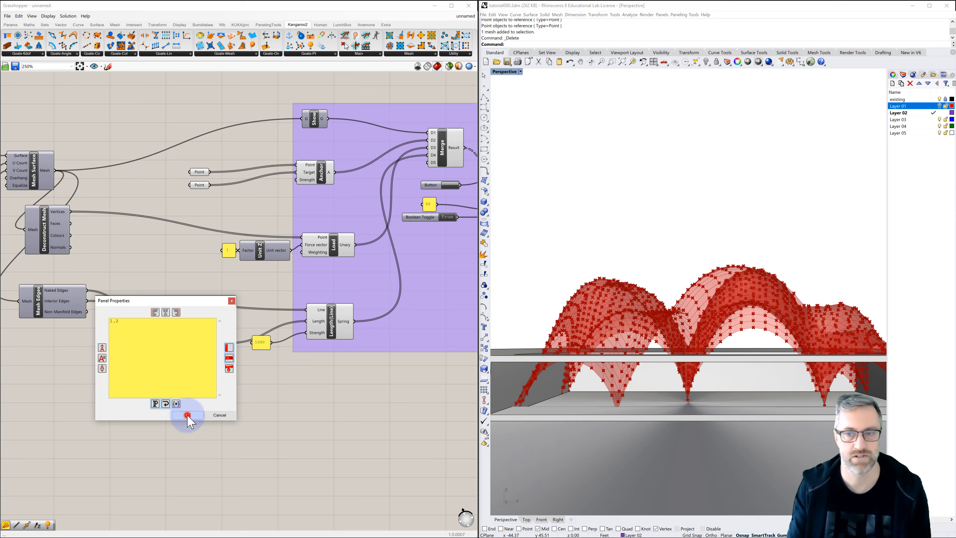
click(187, 415)
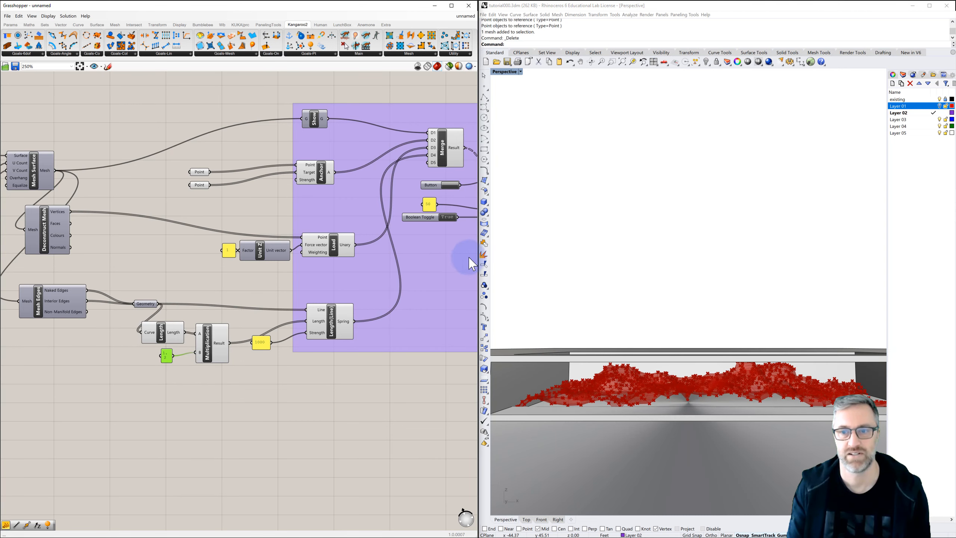
click(453, 186)
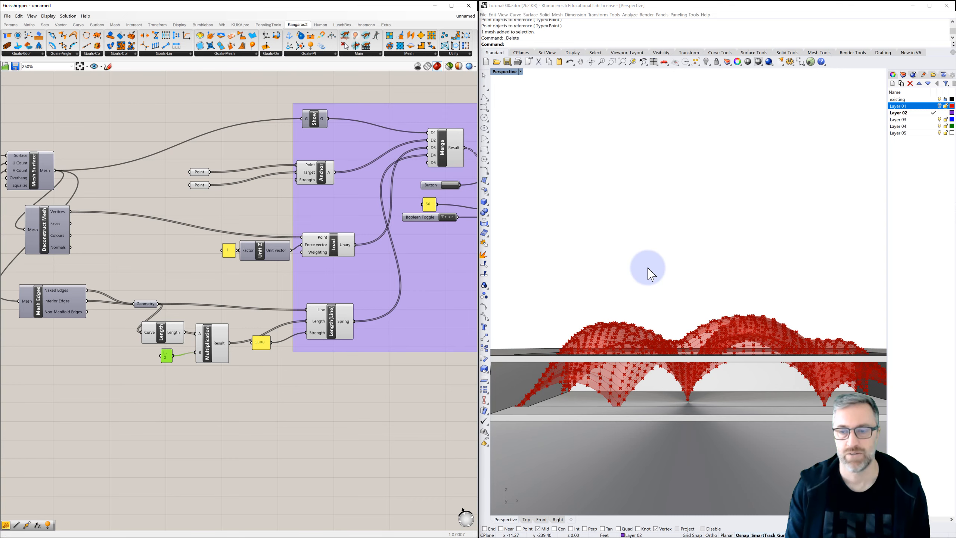
Raise the target point midway along the far long edge and lower the target point in the mesh interior.
mouse_move(652, 274)
right_down()
mouse_move(640, 309)
mouse_move(670, 301)
mouse_move(639, 281)
mouse_move(649, 293)
right_up()
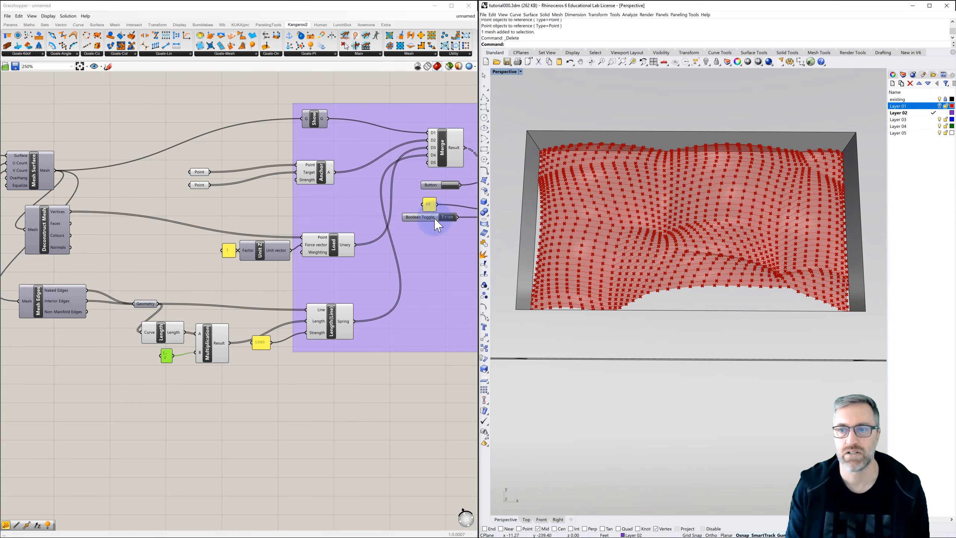
click(196, 185)
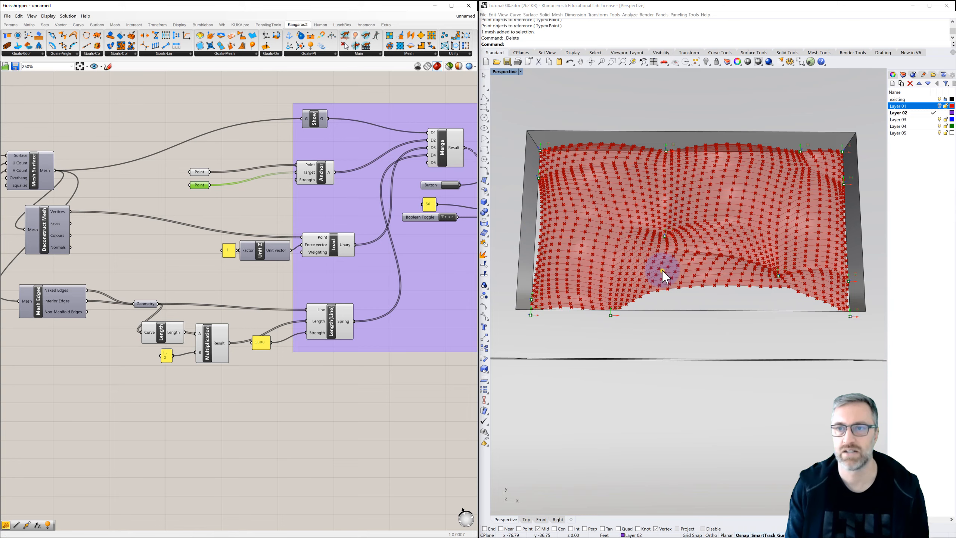
right_drag(662, 267, 728, 253)
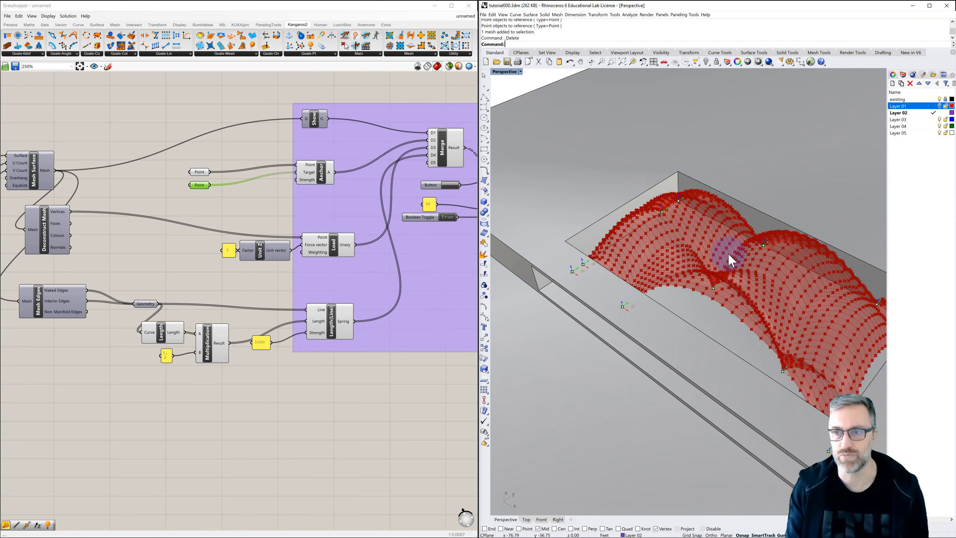
scroll(732, 251, up, 2)
drag(777, 236, 780, 209)
drag(707, 296, 707, 330)
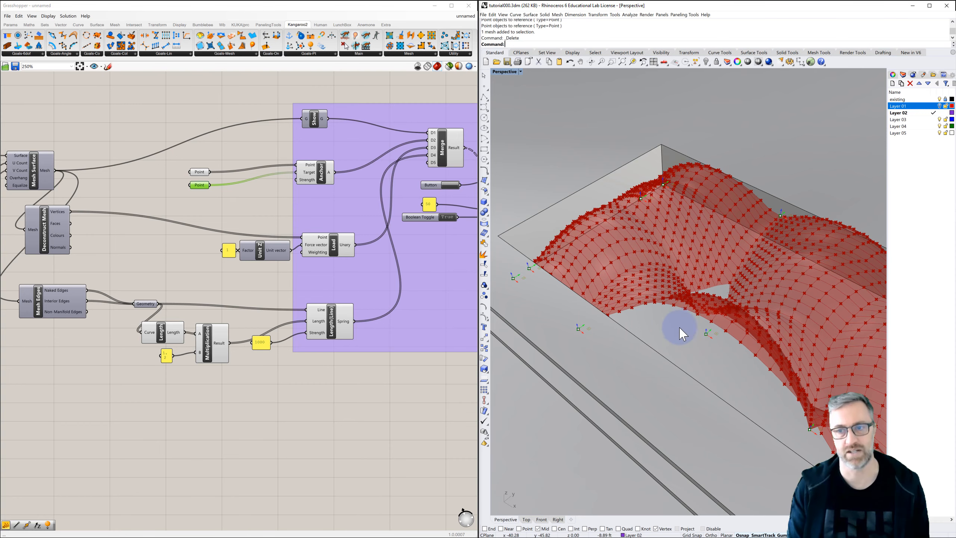
right_drag(674, 322, 679, 296)
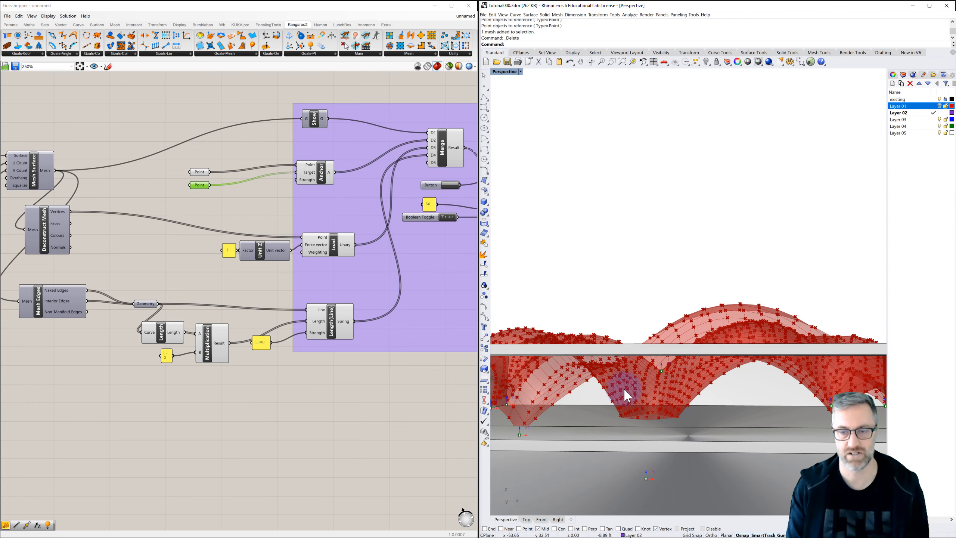
right_drag(653, 373, 654, 338)
scroll(649, 386, down, 2)
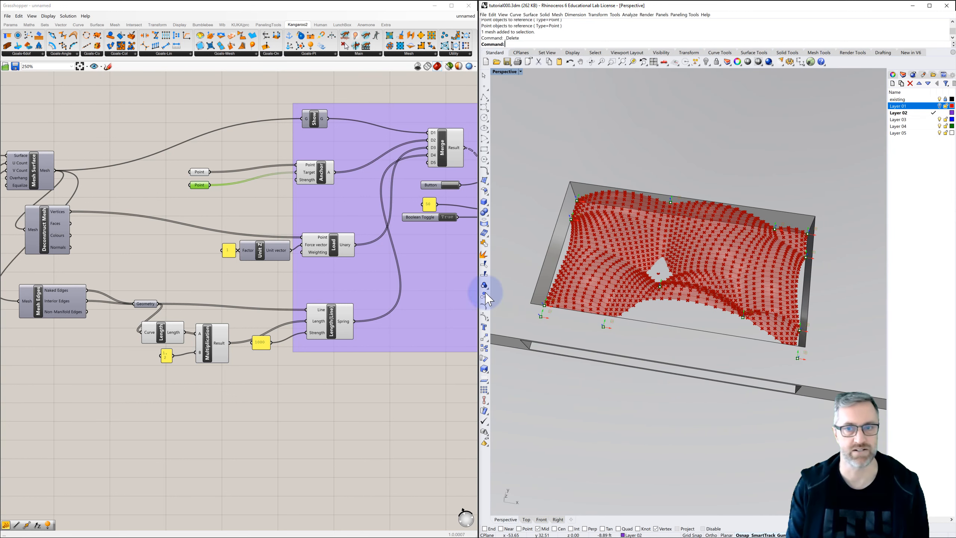
Turn off the preview of the Point parameter feeding the Anchor's Point input.
click(240, 203)
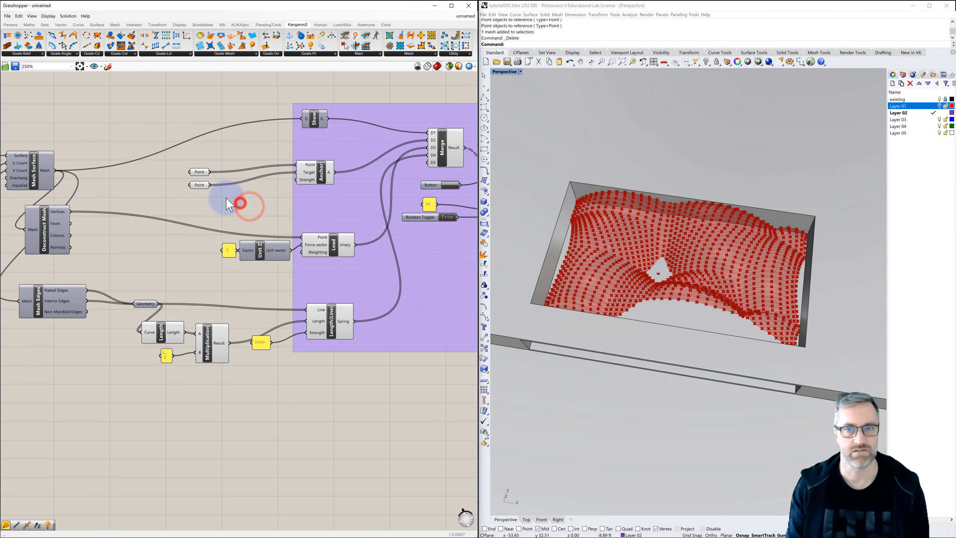
click(175, 158)
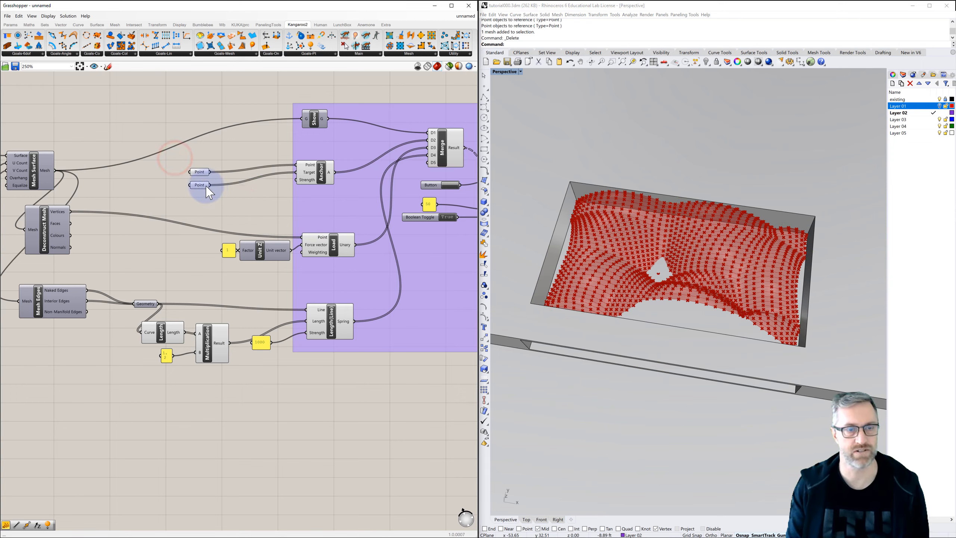
mouse_move(204, 183)
mouse_down()
mouse_move(234, 192)
mouse_move(195, 177)
mouse_move(203, 174)
mouse_up()
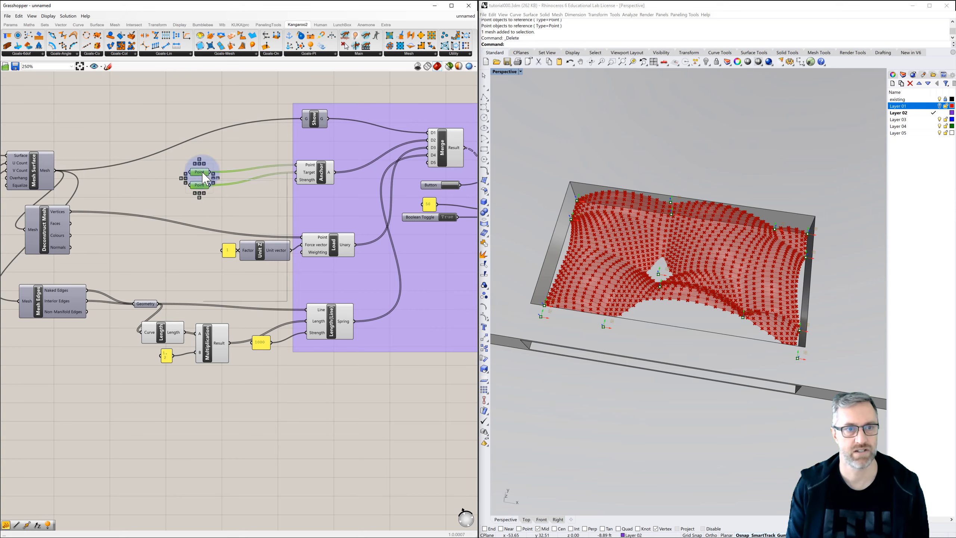
right_click(203, 172)
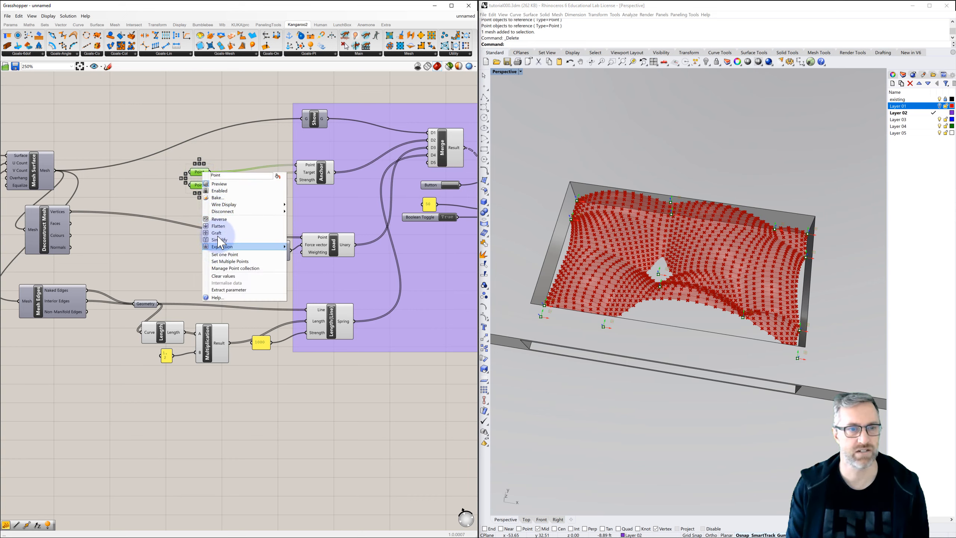
click(222, 183)
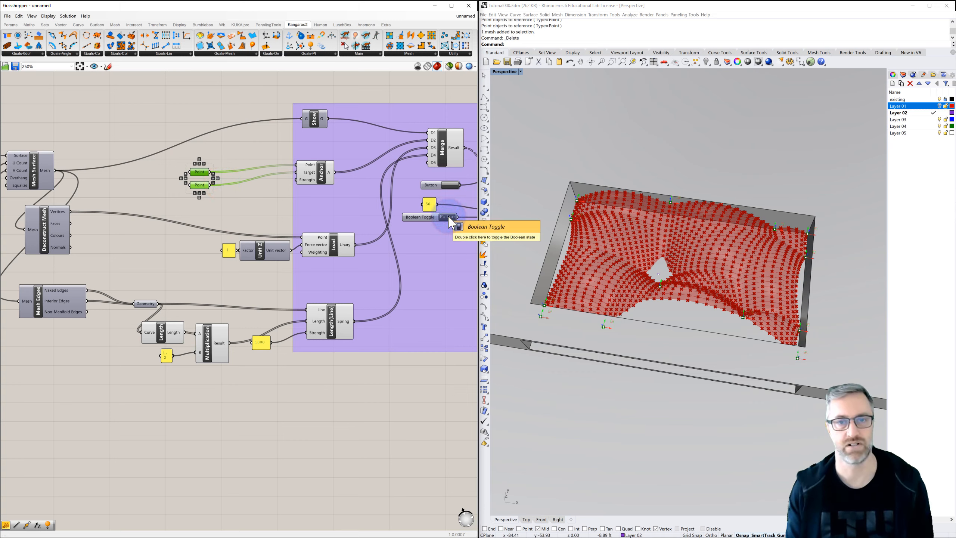
Pause the solver by setting the Boolean Toggle to False, and turn off the preview of the target Point parameter.
click(420, 259)
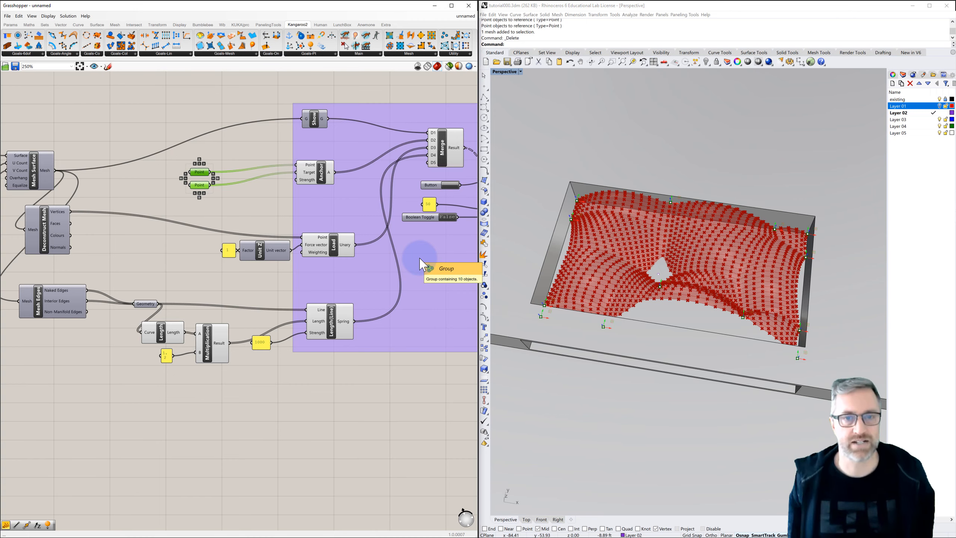
right_drag(441, 336, 267, 322)
click(118, 214)
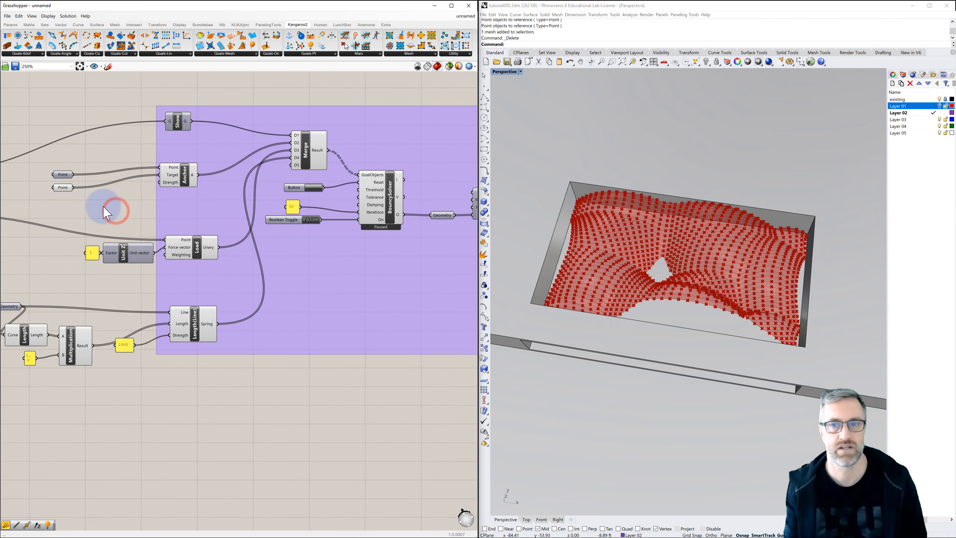
right_click(69, 194)
click(84, 200)
right_drag(241, 233, 129, 255)
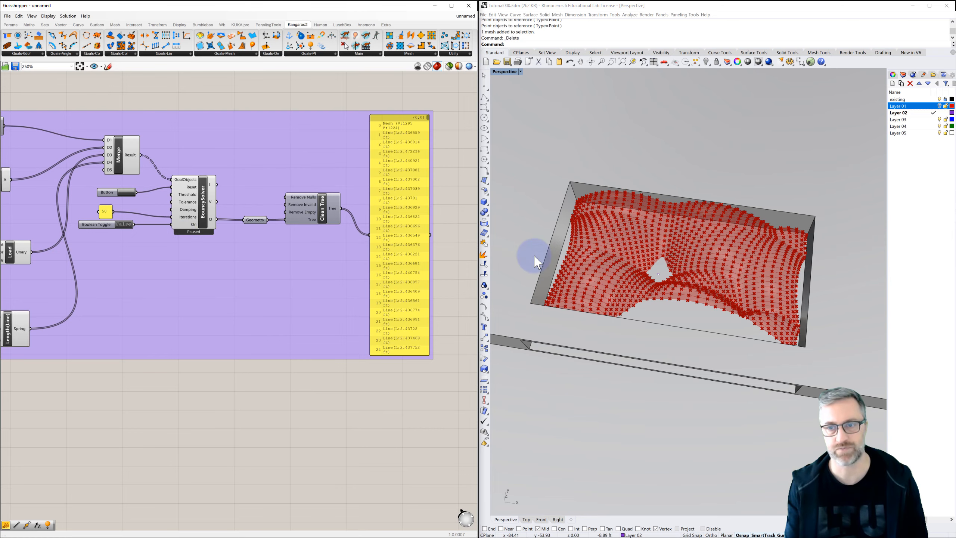
right_drag(610, 285, 581, 279)
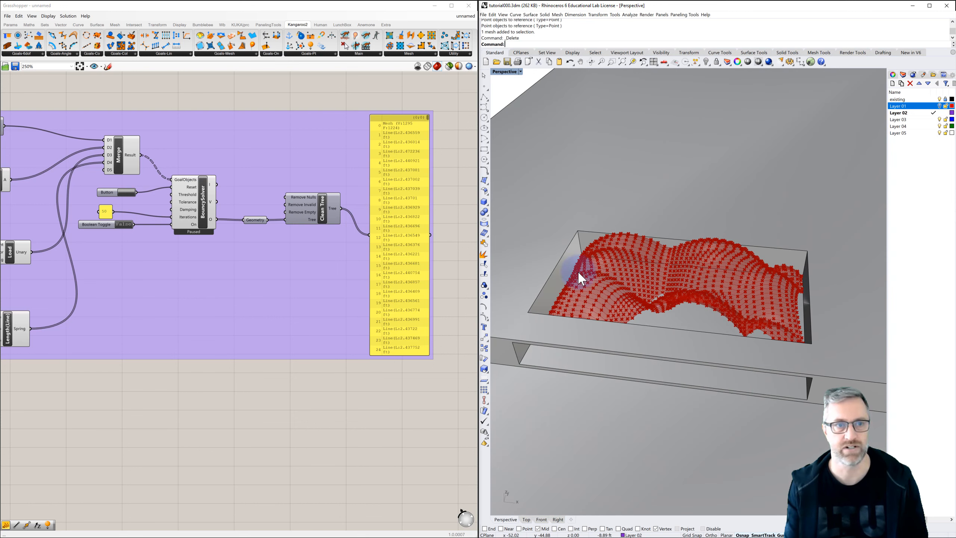
Turn off the preview of the BouncySolver and check the mesh held by the Geometry parameter on its O output.
click(206, 218)
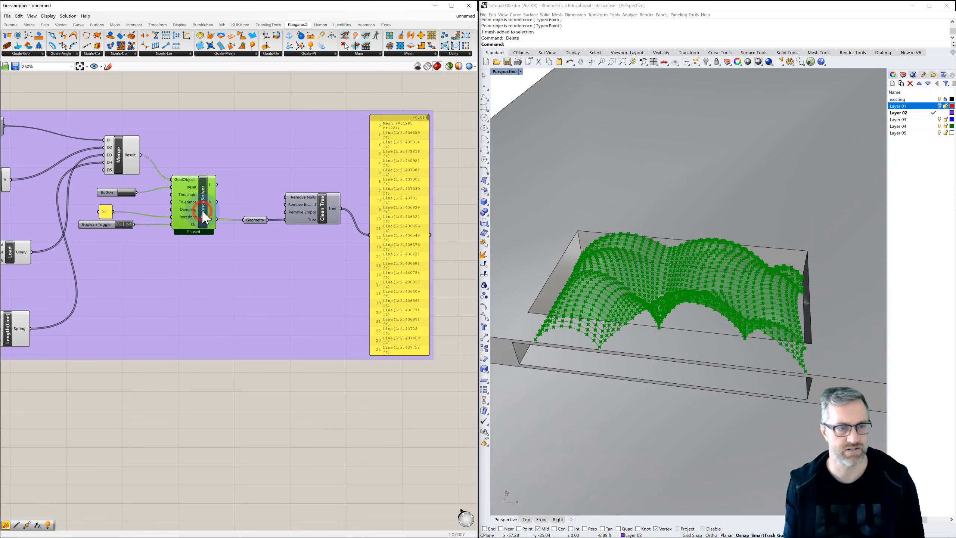
click(256, 220)
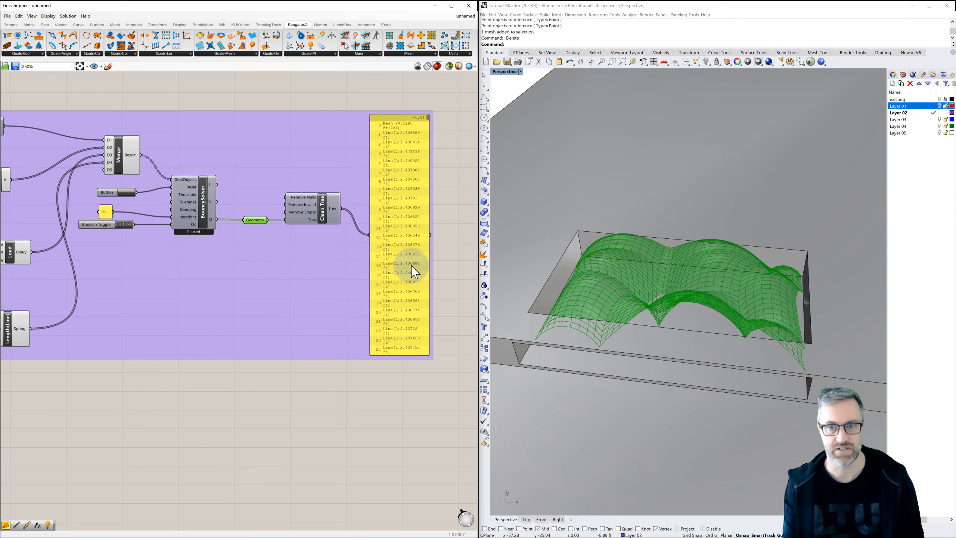
mouse_move(634, 284)
right_down()
mouse_move(639, 318)
mouse_move(634, 264)
mouse_move(594, 271)
mouse_move(636, 298)
right_up()
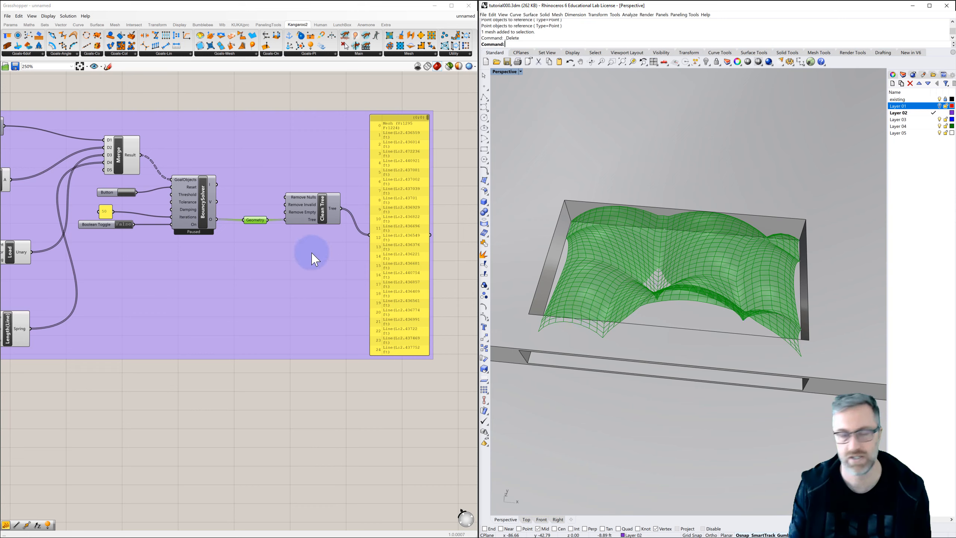
click(241, 378)
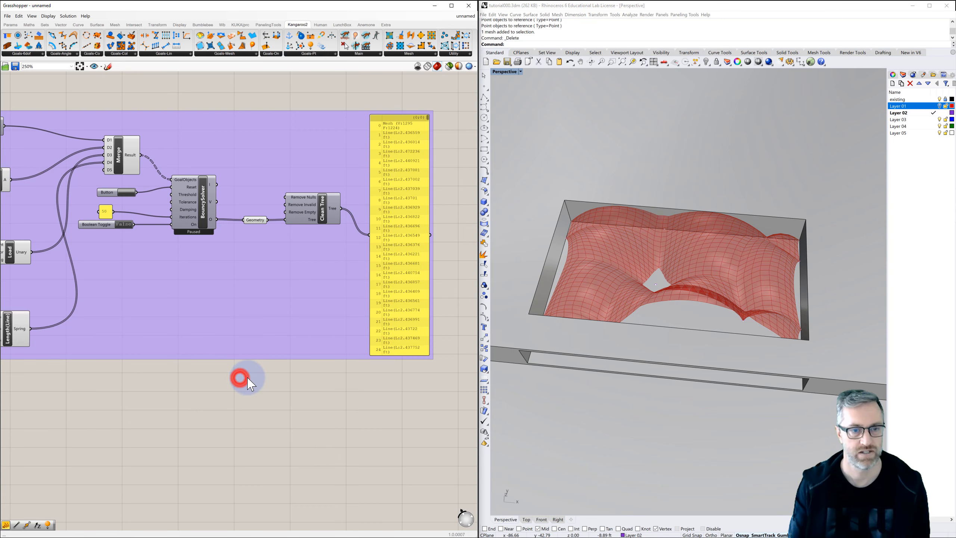
Add a Point parameter below the purple group and connect the BouncySolver's V output to it.
double_click(241, 378)
text(point)
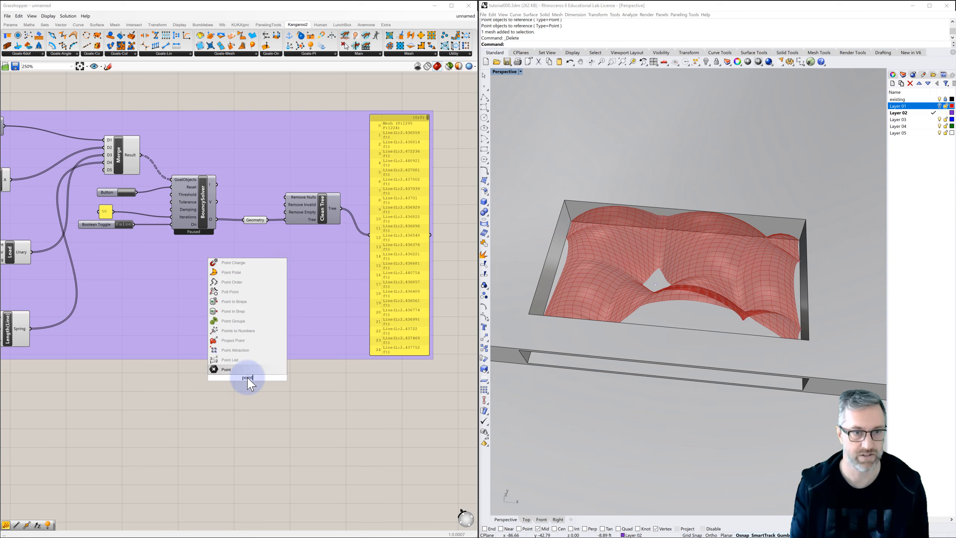
click(225, 371)
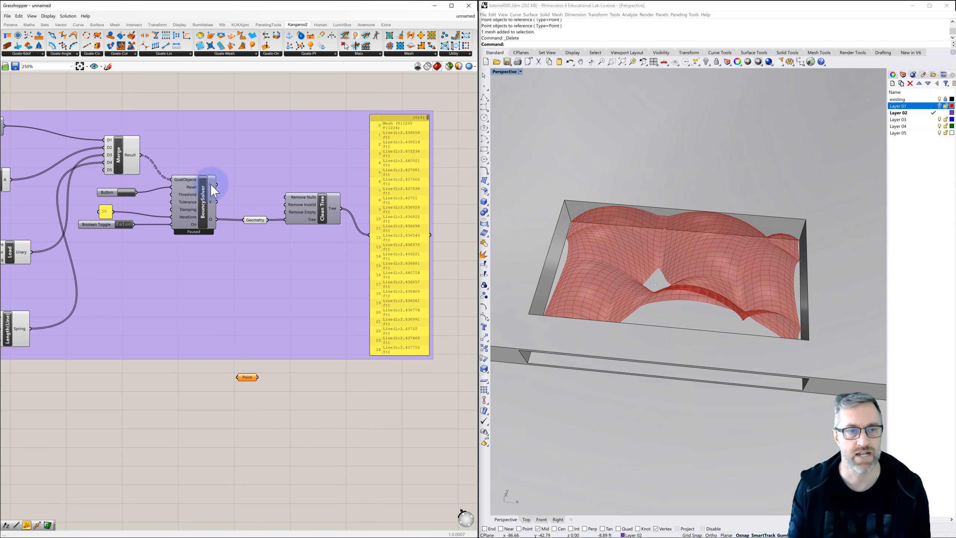
mouse_move(214, 190)
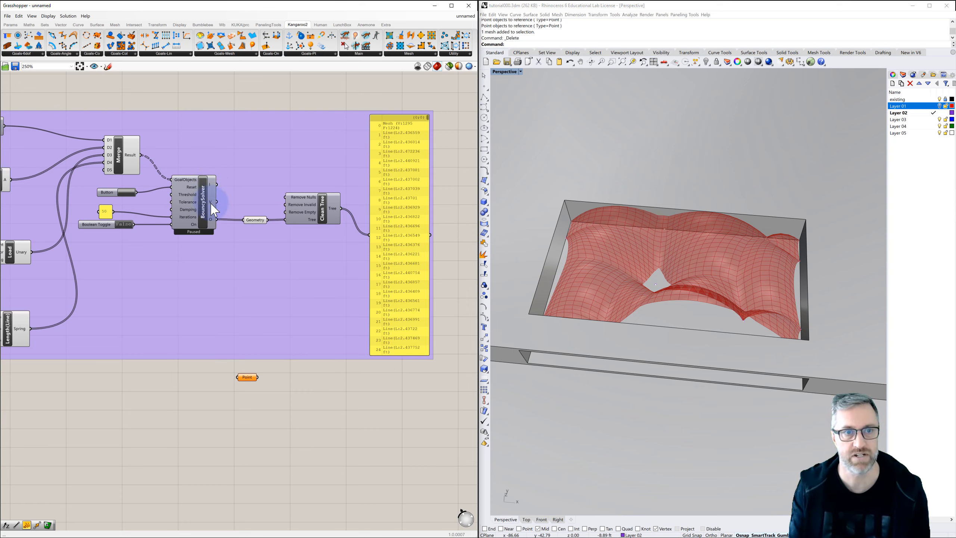
mouse_move(214, 210)
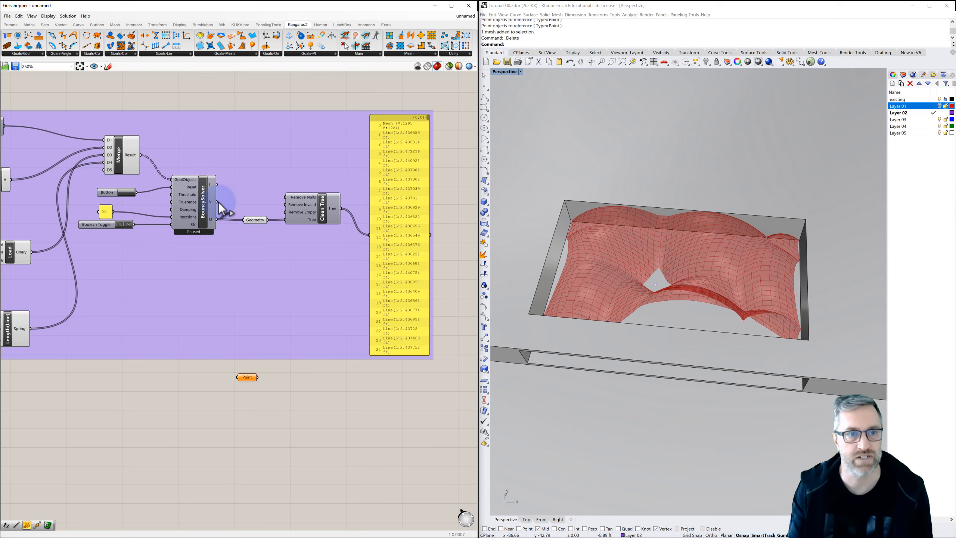
drag(217, 202, 238, 377)
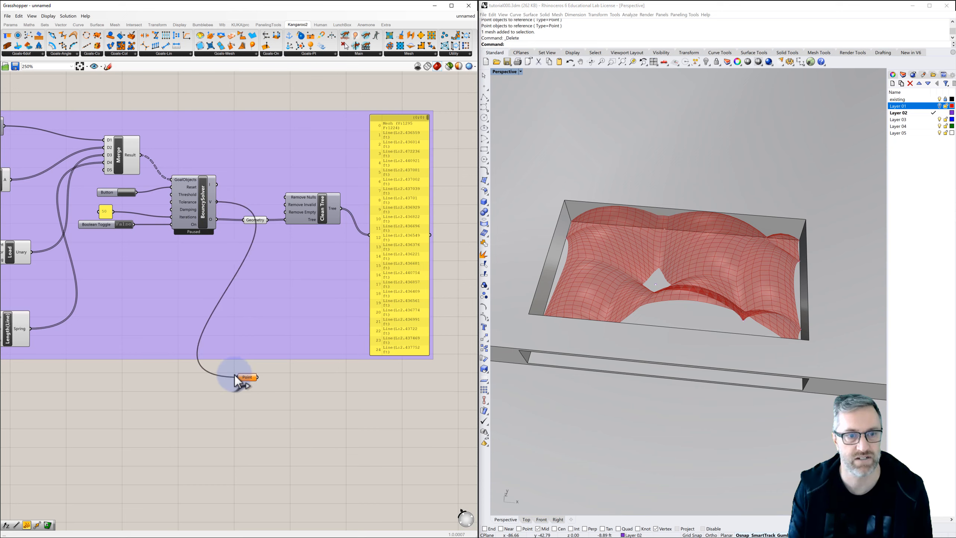
Check the vertices in the new Point parameter and turn off the preview of the solver's Geometry parameter.
click(249, 377)
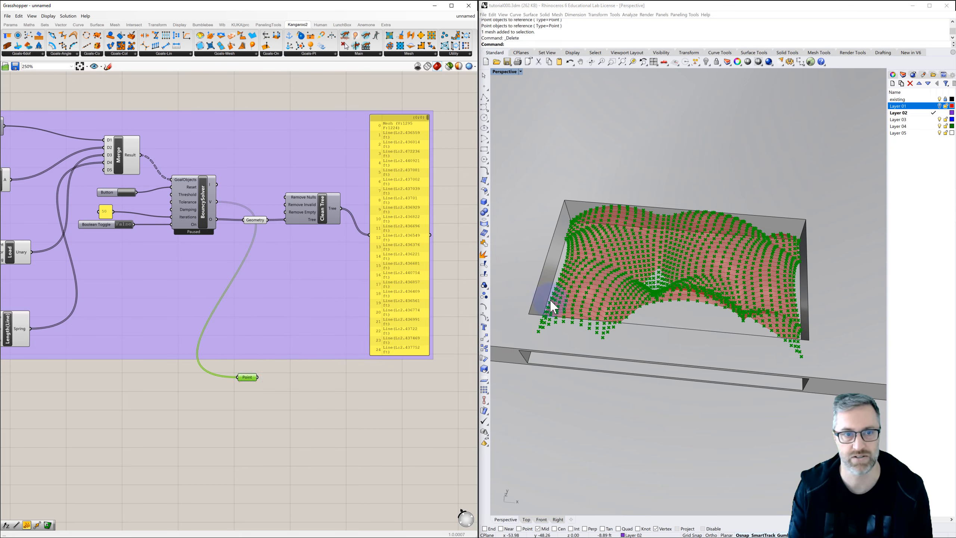
click(255, 222)
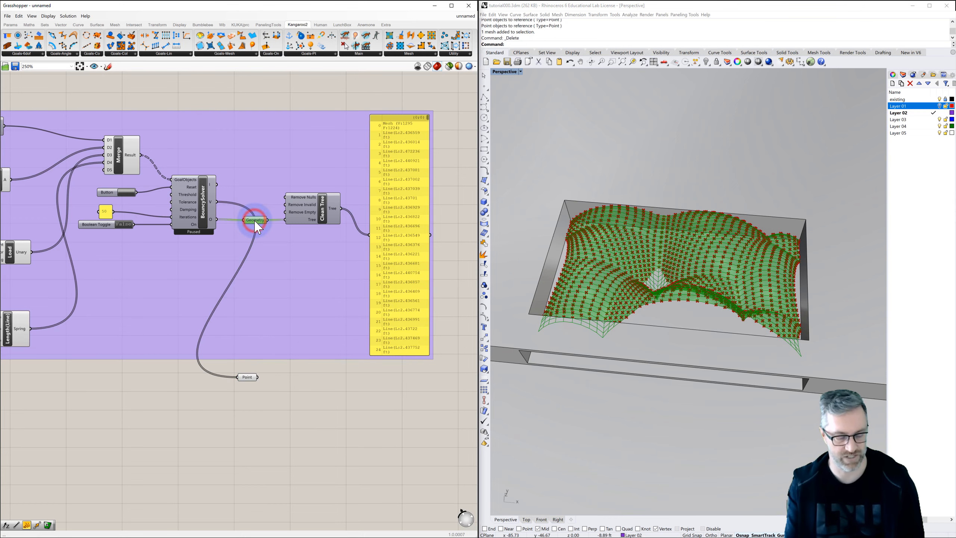
mouse_move(255, 222)
key(ctrl+q)
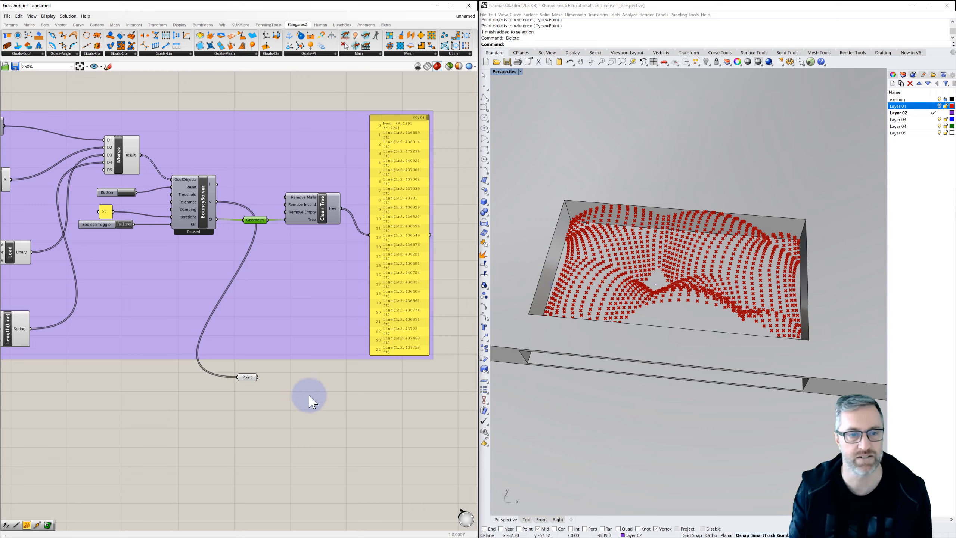
Add a Surface From Points component beside the vertex Point parameter and connect that parameter to its Points input.
double_click(291, 400)
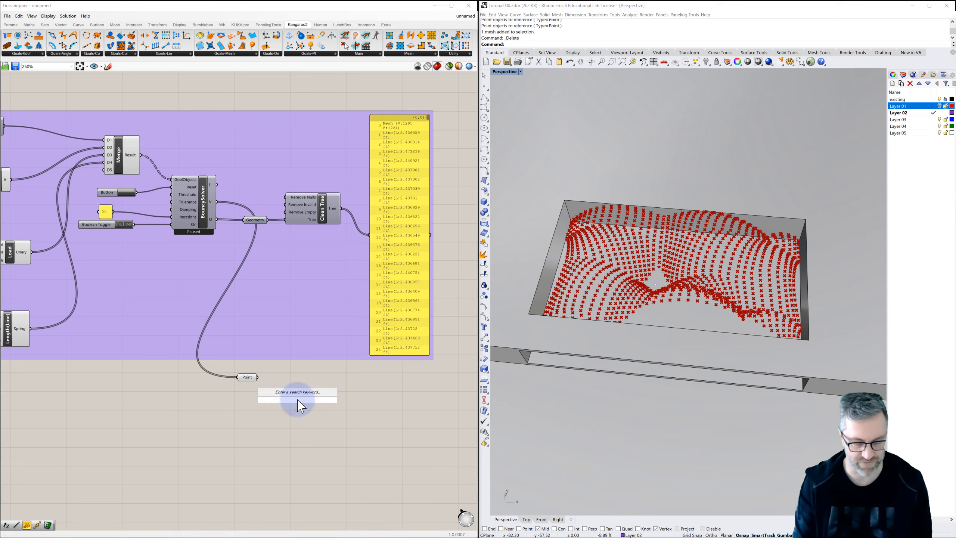
text(surf)
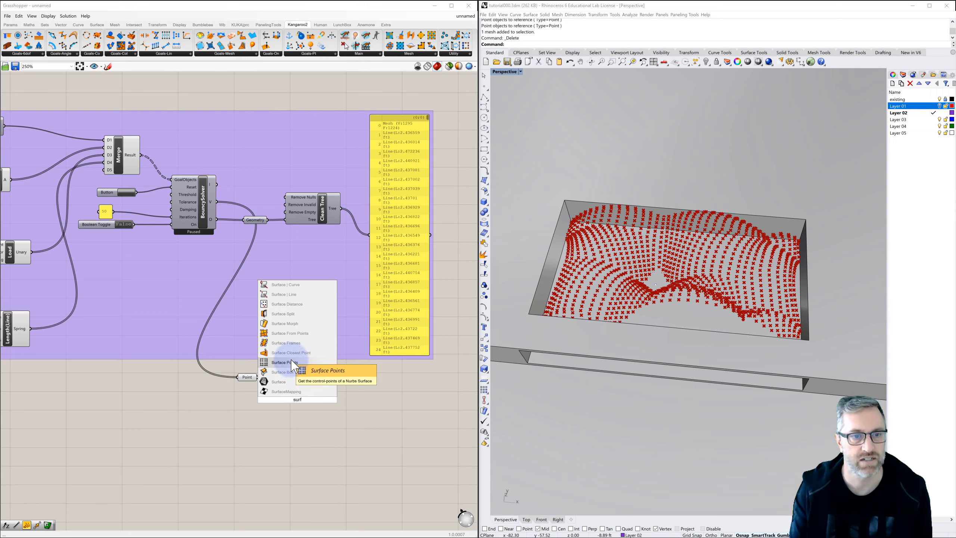
click(290, 334)
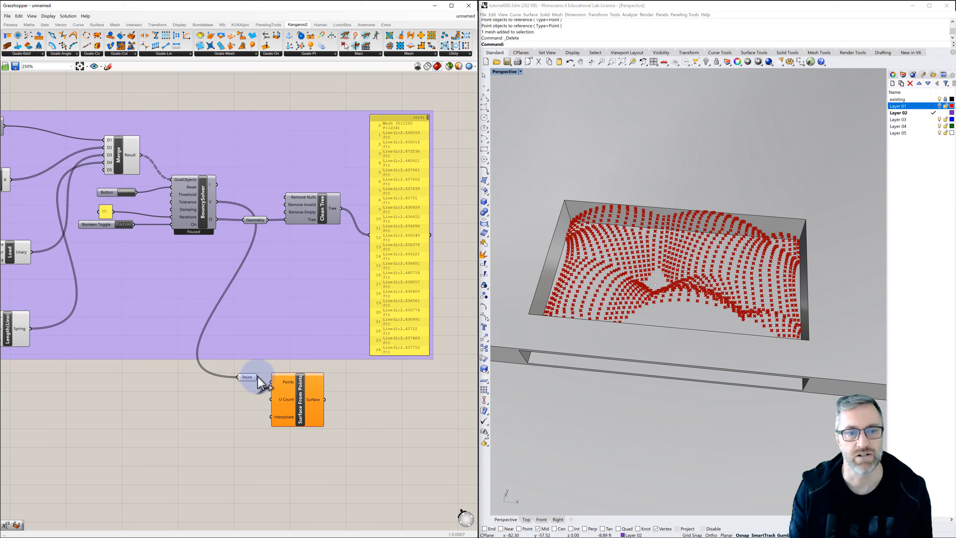
drag(269, 381, 313, 392)
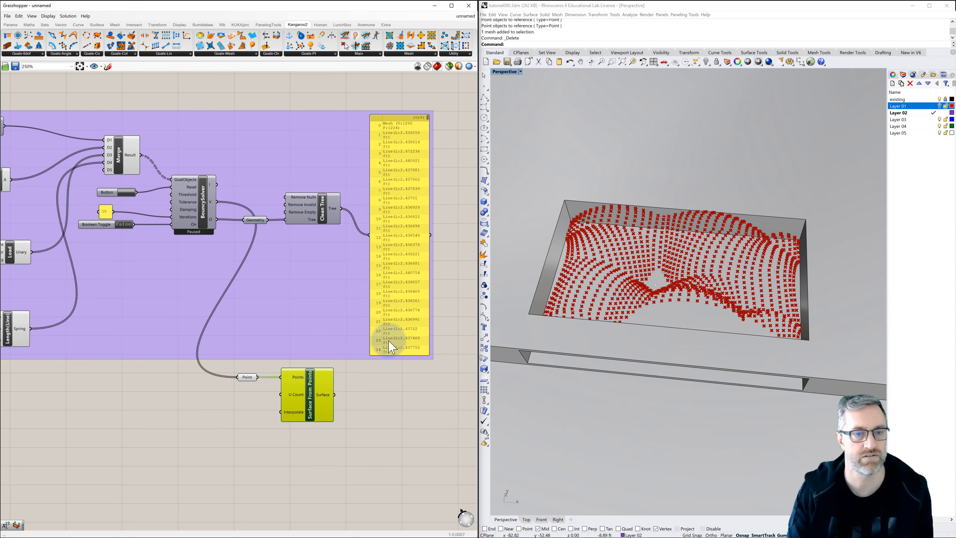
Feed the mesh U-count slider through the x+1 expression into the U Count input of Surface From Points.
right_drag(207, 375, 355, 379)
scroll(376, 387, down, 1)
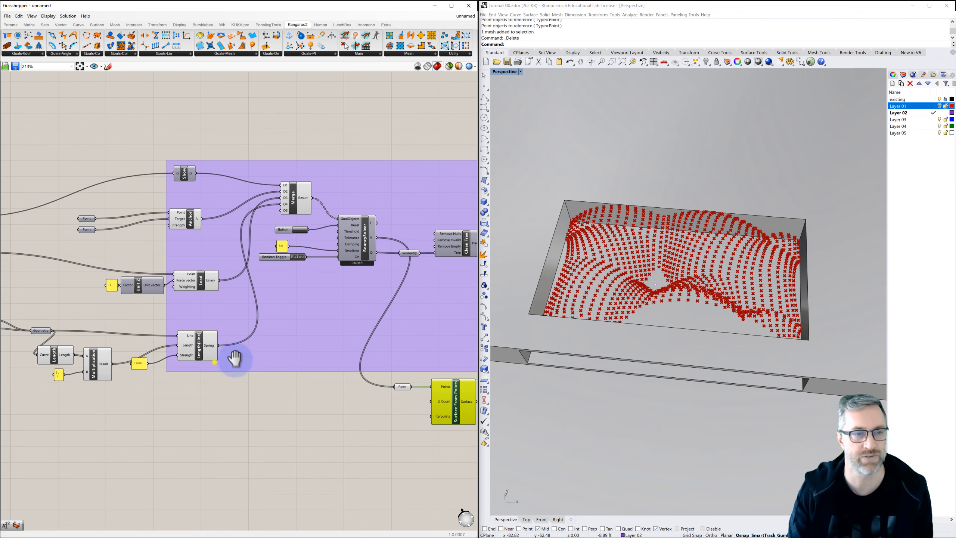
right_drag(213, 366, 366, 361)
right_drag(57, 229, 99, 226)
scroll(105, 216, up, 1)
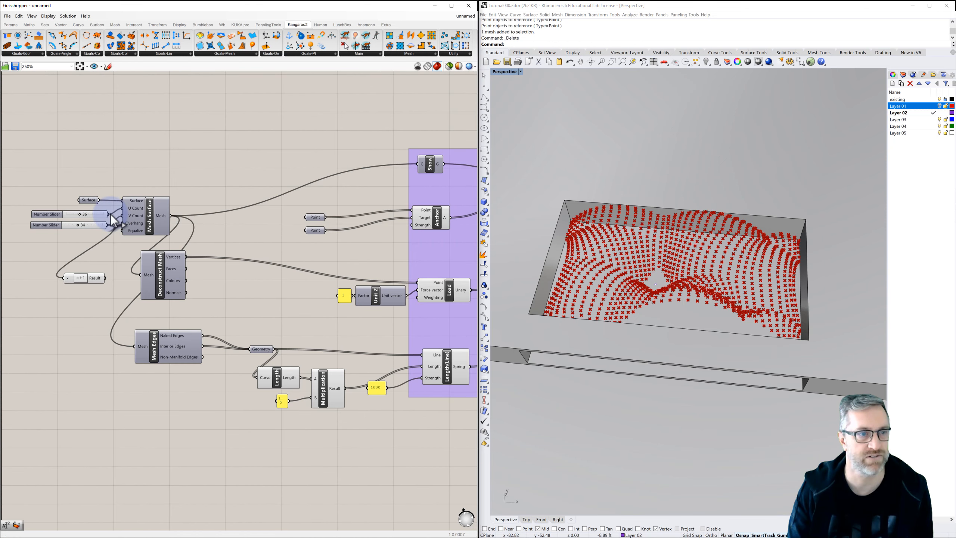
drag(109, 215, 325, 434)
click(405, 432)
click(359, 430)
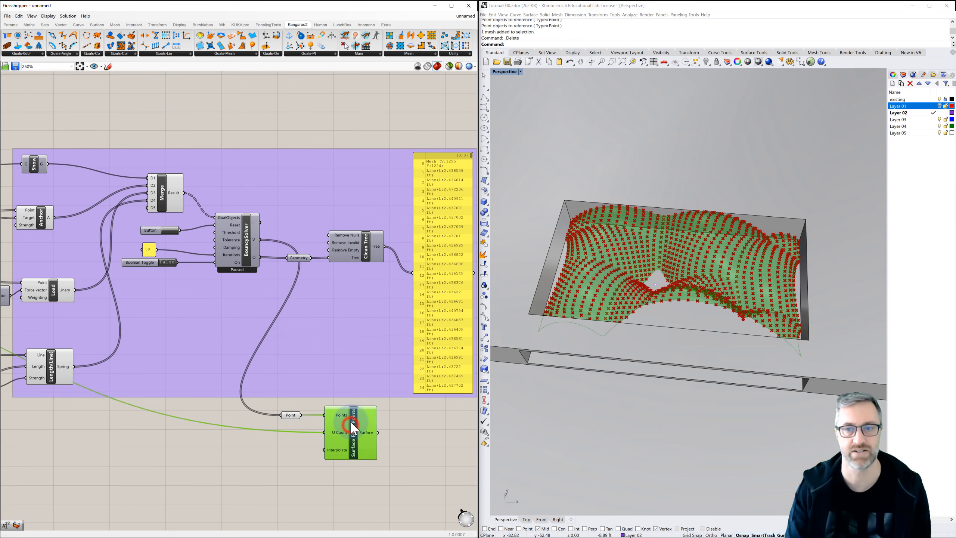
Turn off the preview of the Point parameter feeding Surface From Points.
click(398, 422)
click(291, 415)
click(290, 415)
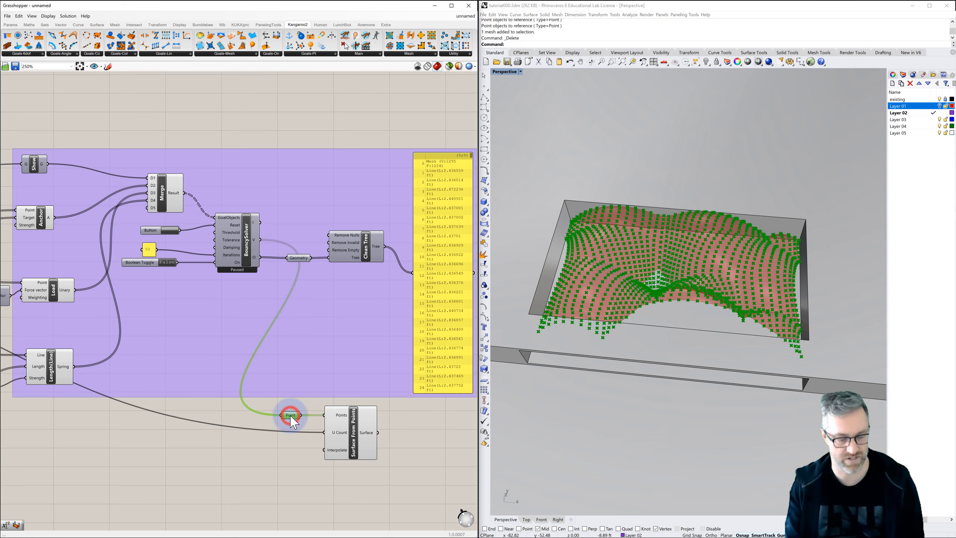
key(ctrl+q)
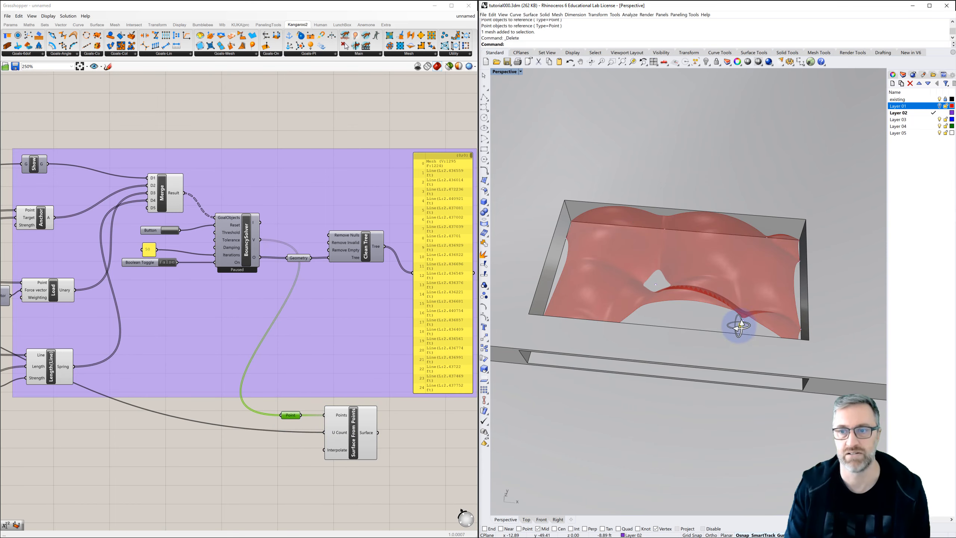
Examine the generated vault surface from several angles, including its low opening in the interior.
right_drag(739, 327, 656, 327)
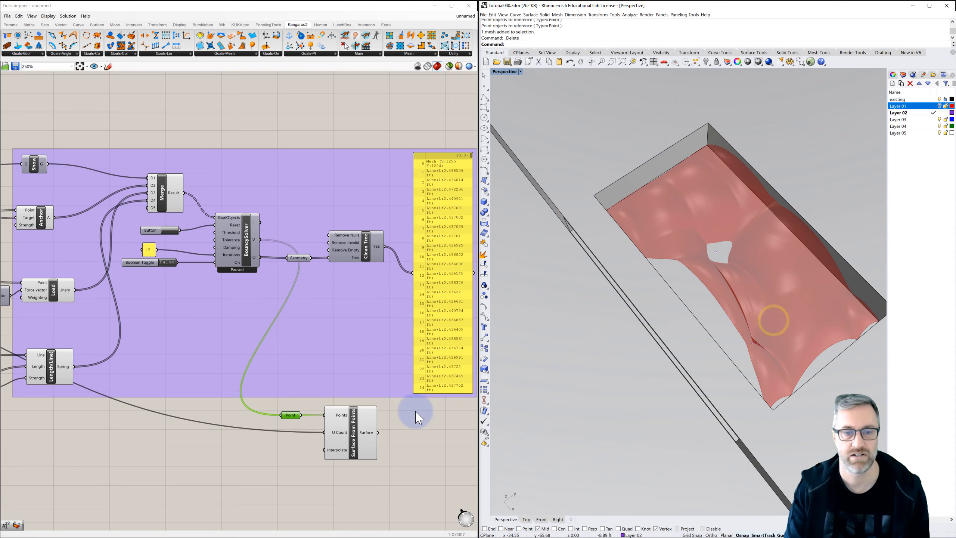
click(352, 438)
middle_click(354, 440)
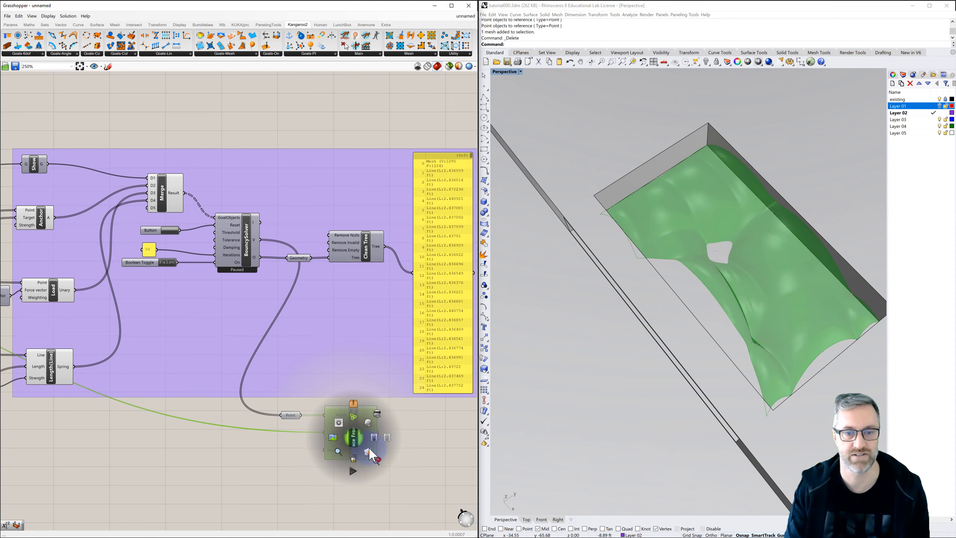
click(377, 461)
mouse_move(607, 398)
right_down()
mouse_move(584, 364)
mouse_move(656, 371)
mouse_move(679, 397)
mouse_move(610, 397)
mouse_move(580, 380)
mouse_move(567, 397)
mouse_move(619, 385)
mouse_move(607, 399)
right_up()
right_drag(403, 458, 381, 438)
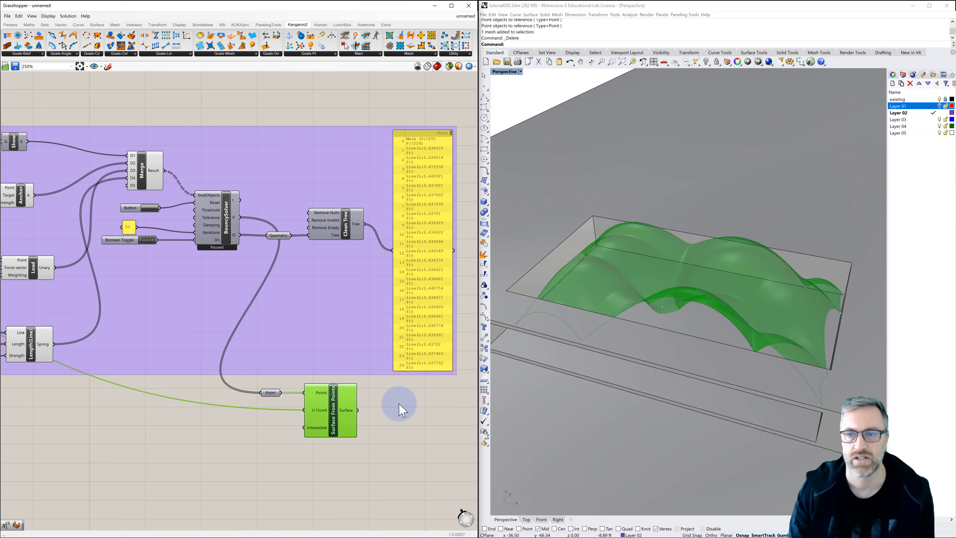
right_drag(666, 323, 679, 342)
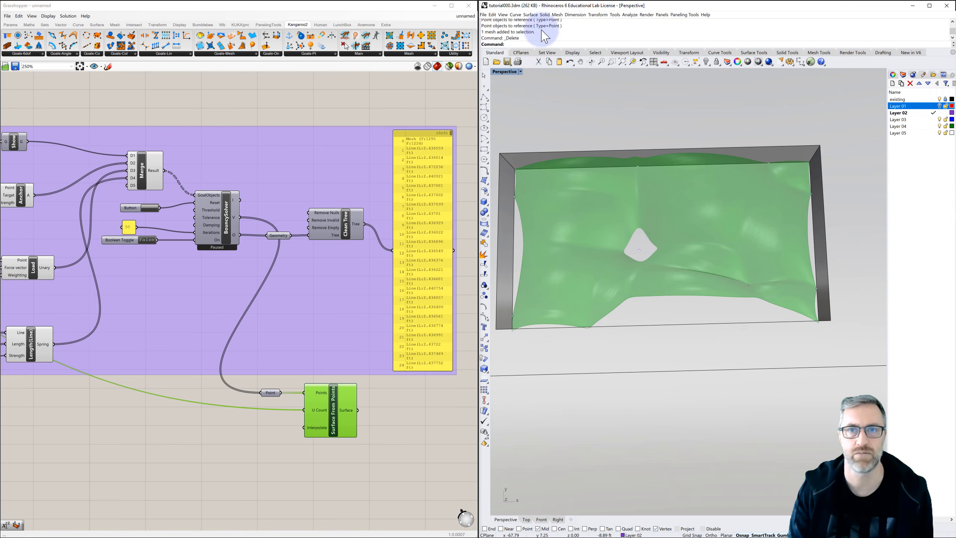
Draw a corner-to-corner plane surface in Rhino around the vault's low interior opening.
click(531, 16)
mouse_move(542, 22)
click(621, 21)
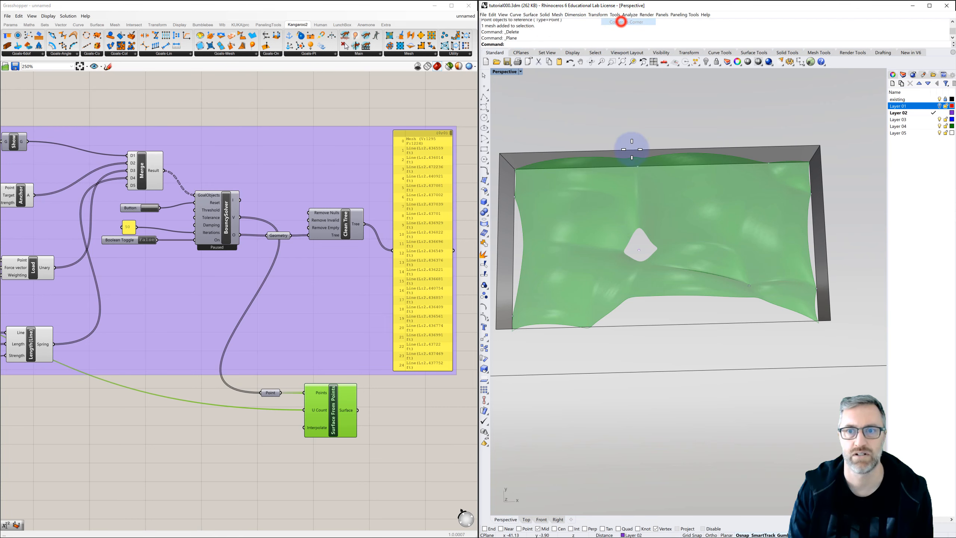
click(596, 206)
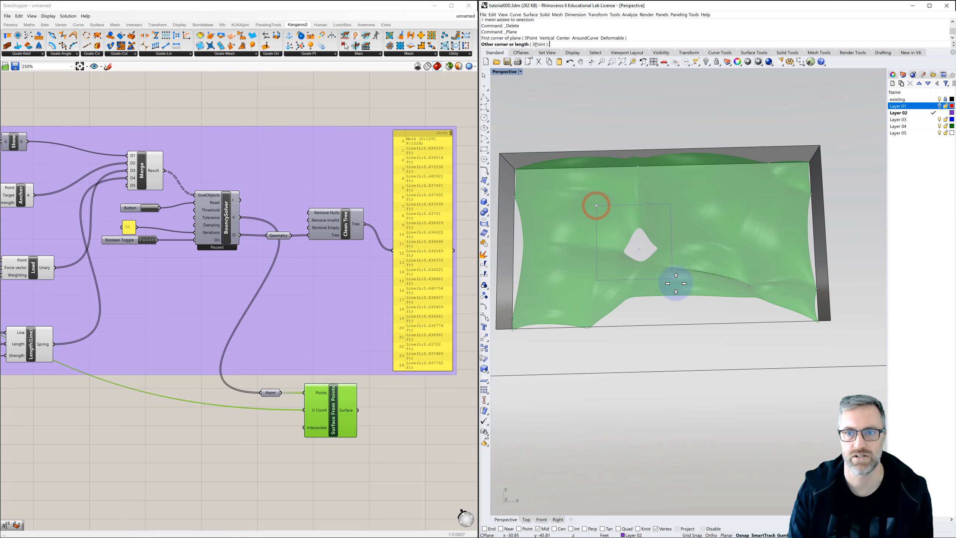
click(683, 296)
Raise the new plane vertically so it cuts through the lower part of the vault surface.
right_drag(675, 293, 670, 285)
click(635, 456)
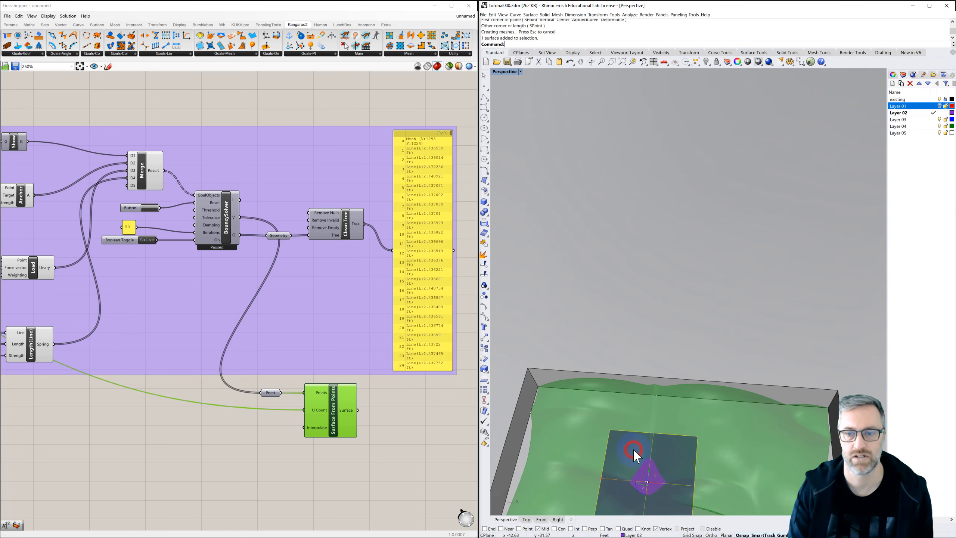
click(635, 63)
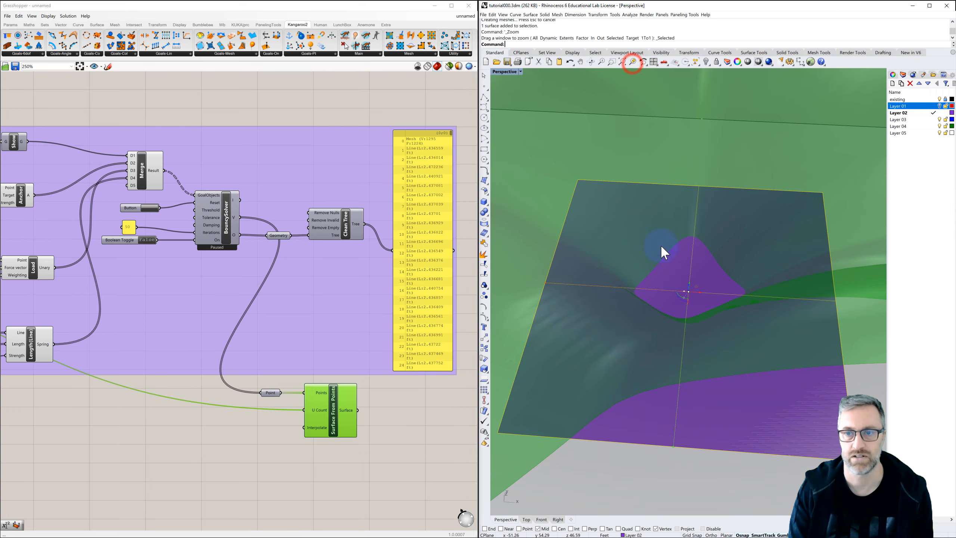
mouse_move(662, 252)
right_down()
mouse_move(651, 231)
mouse_move(650, 239)
right_up()
drag(690, 285, 696, 244)
right_drag(736, 281, 622, 283)
right_drag(613, 286, 515, 325)
Add a Split Brep component and connect the Surface From Points output to its Brep input.
click(444, 421)
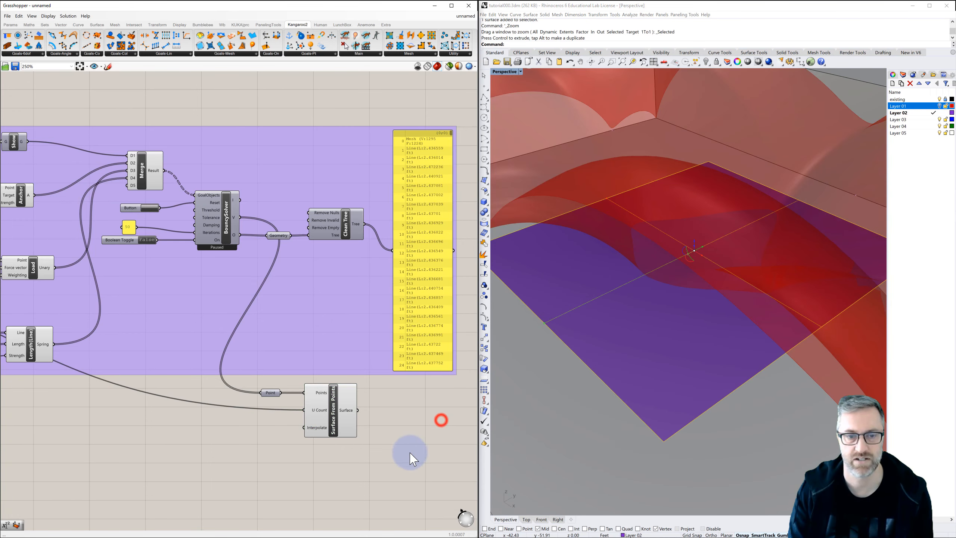
right_drag(405, 453, 373, 406)
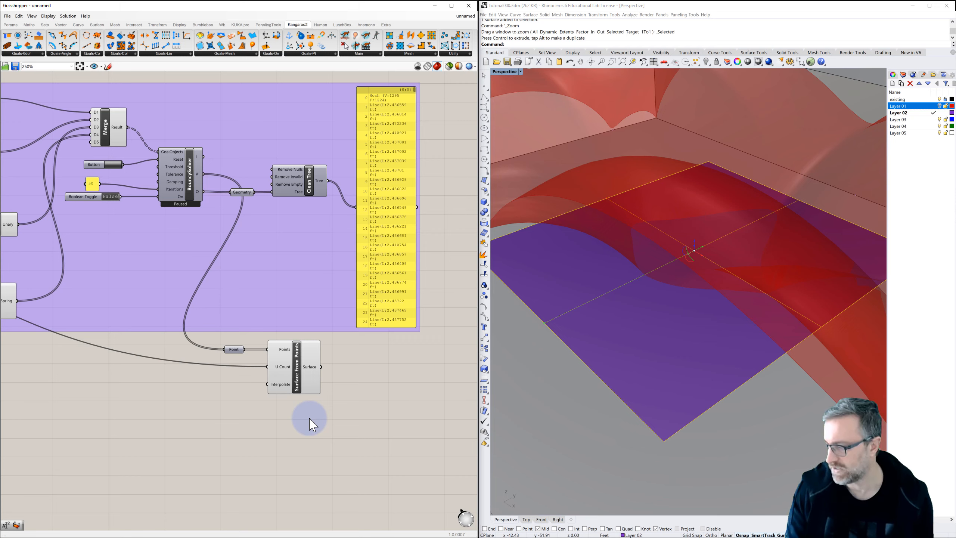
double_click(370, 410)
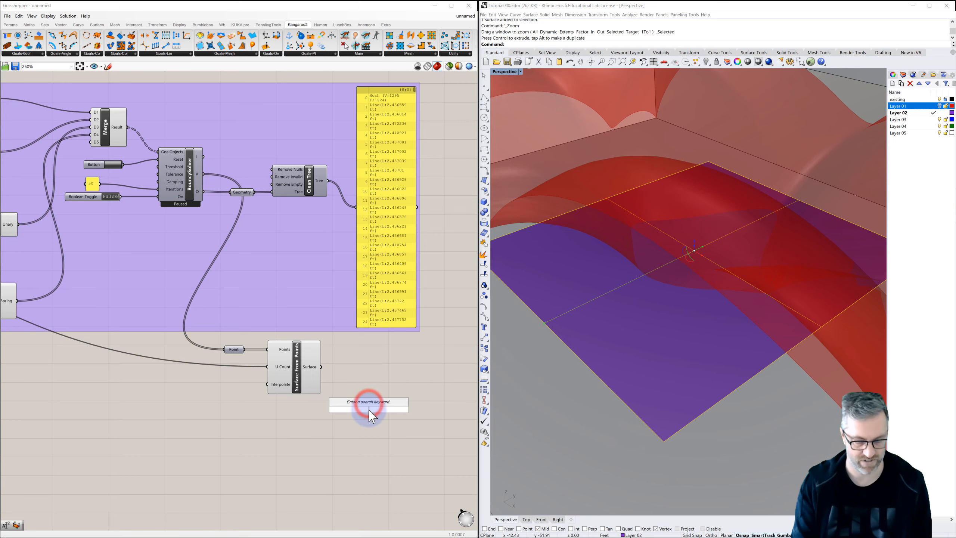
text(spo)
key(BackSpace)
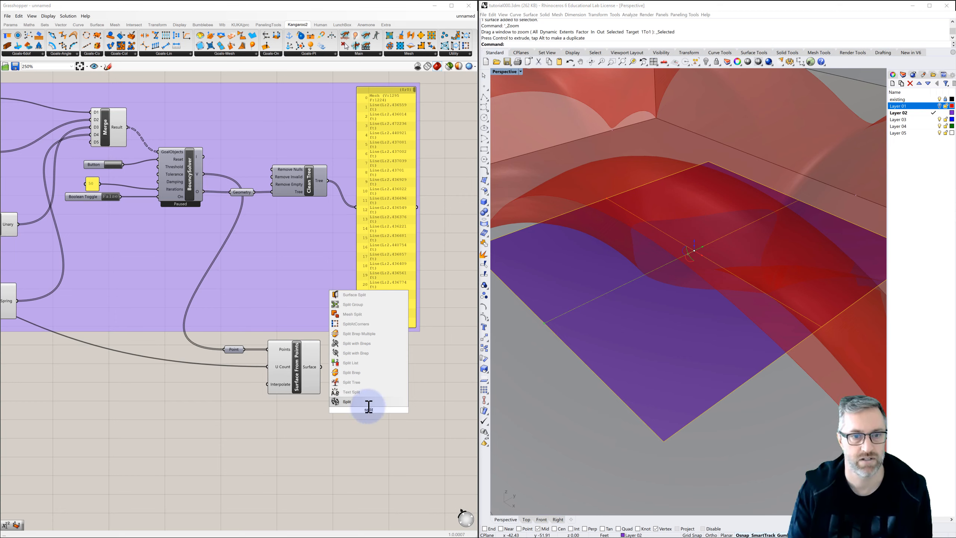
click(352, 373)
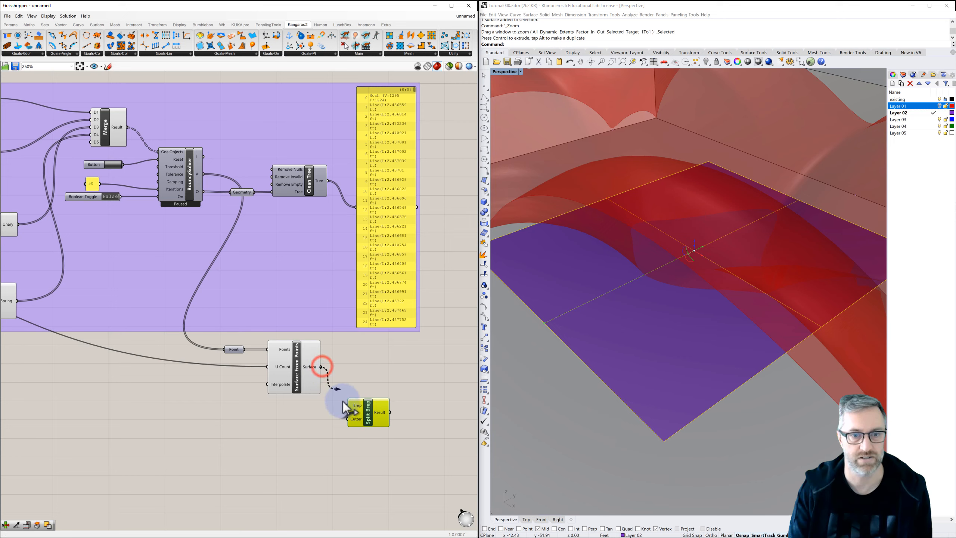
drag(342, 402, 345, 403)
click(266, 425)
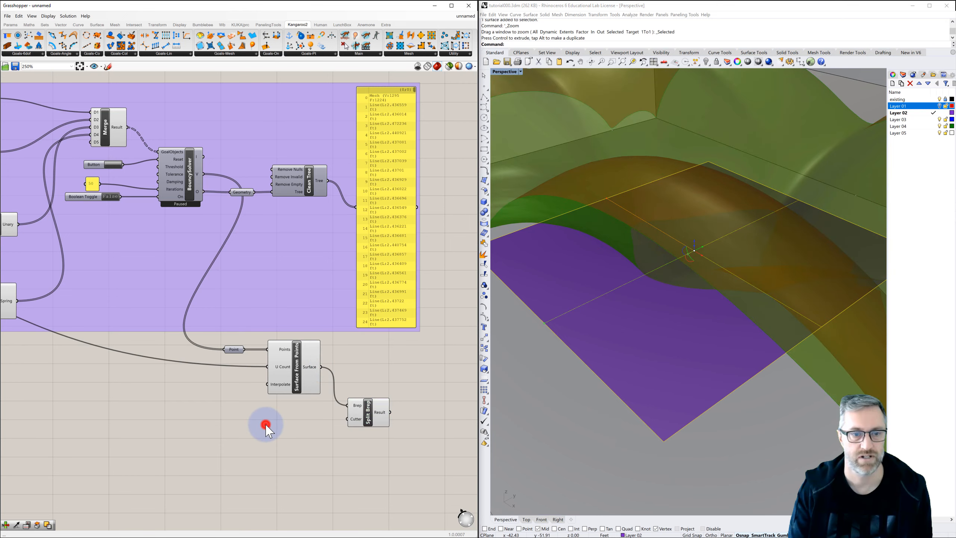
Add a Brep parameter that references the horizontal Rhino plane and connect it to Split Brep's Cutter input.
double_click(267, 426)
text(br)
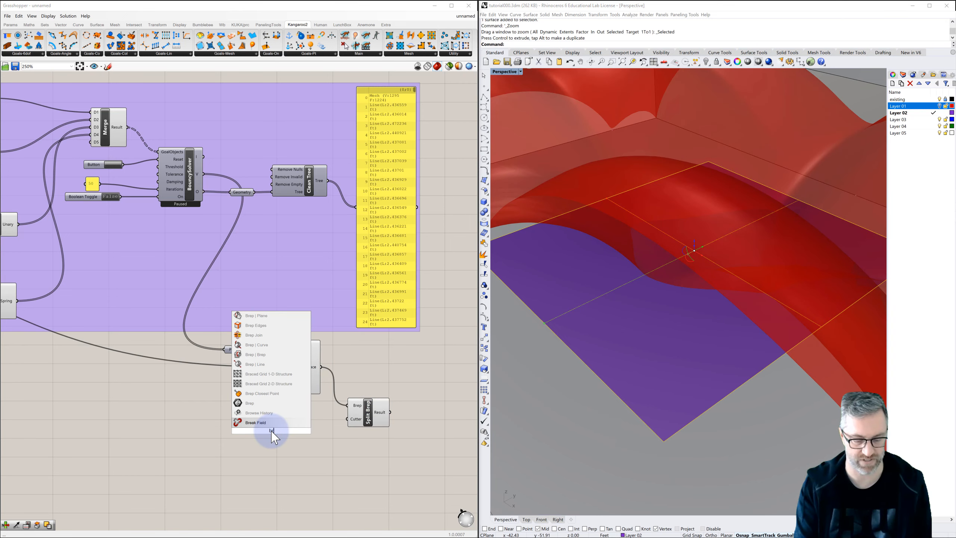
text(e)
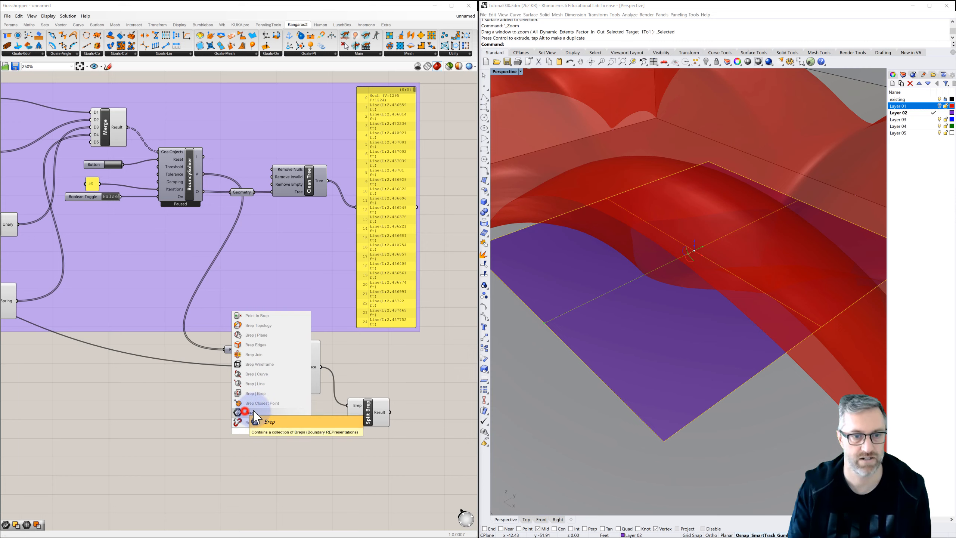
click(245, 411)
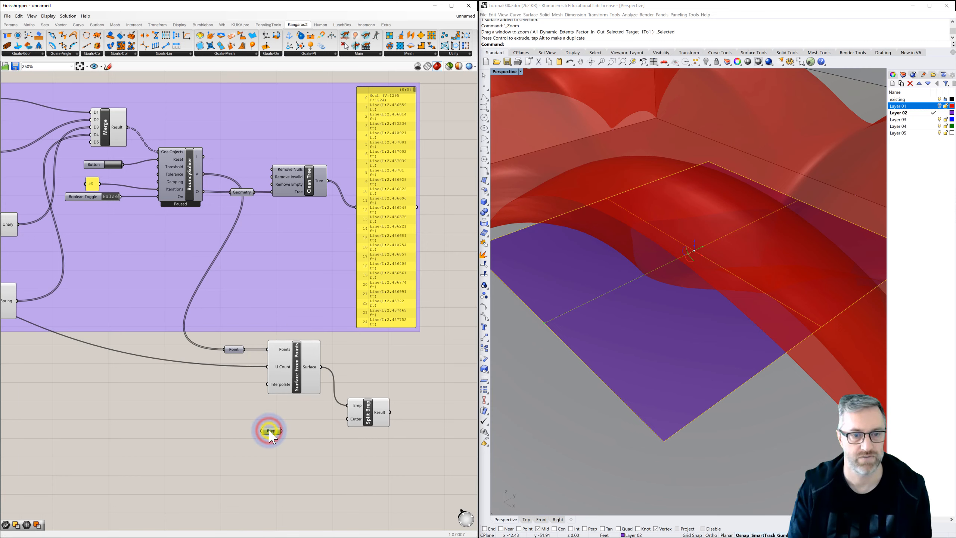
right_click(270, 432)
click(289, 489)
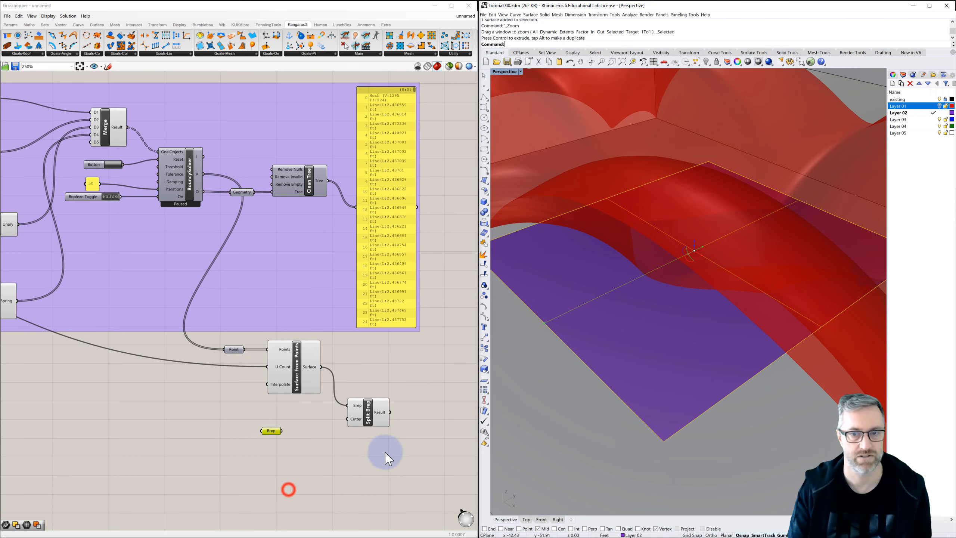
click(440, 419)
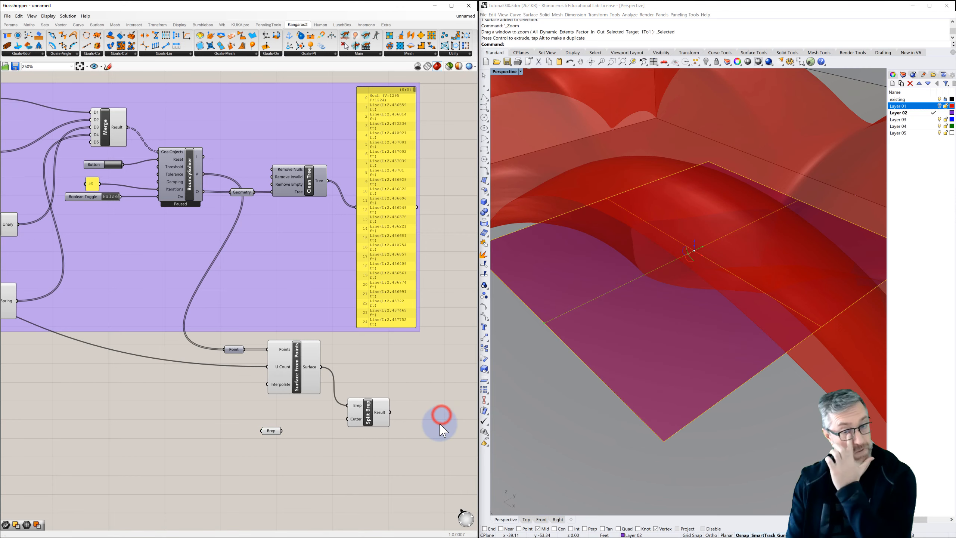
click(535, 409)
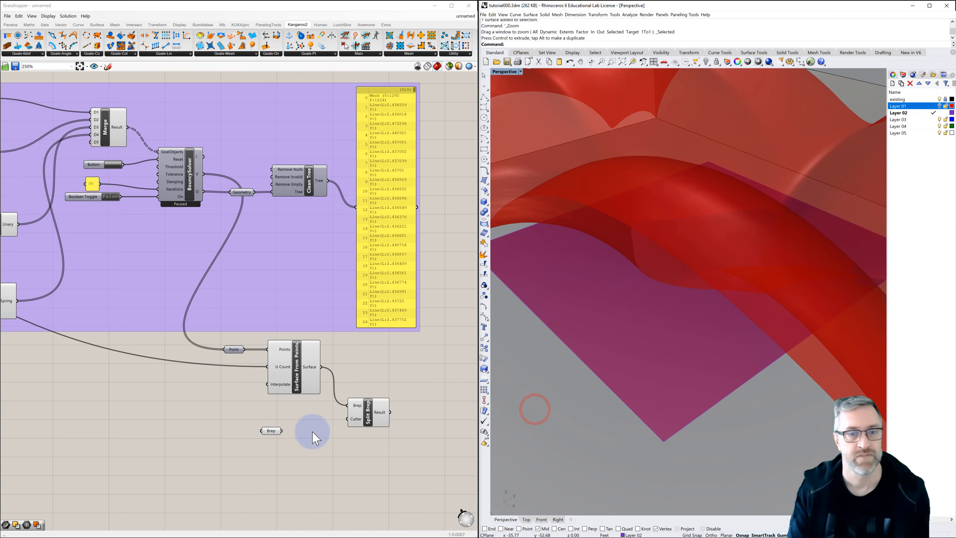
drag(282, 433, 347, 418)
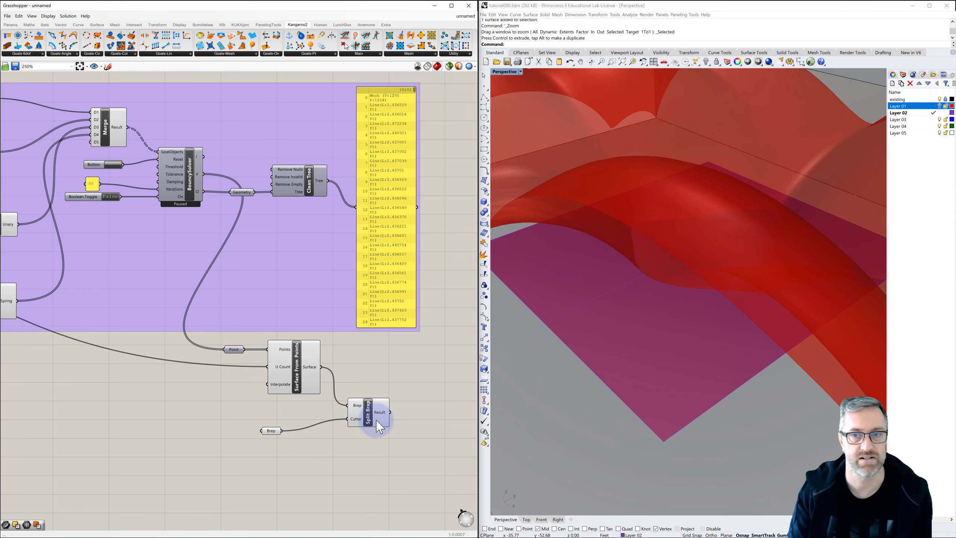
Turn off the previews of Surface From Points and the Brep parameter, and hide the cutting plane in Rhino.
right_drag(377, 420, 328, 421)
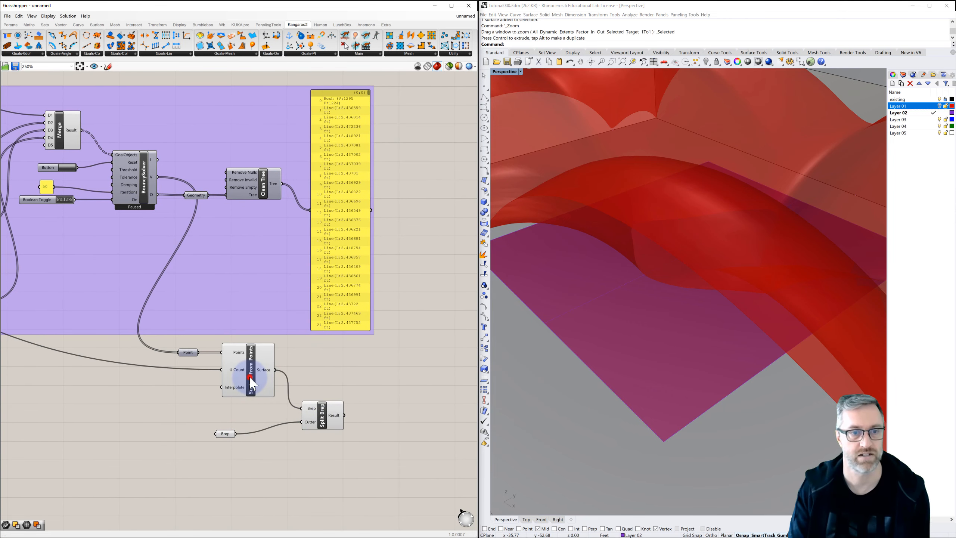
click(250, 380)
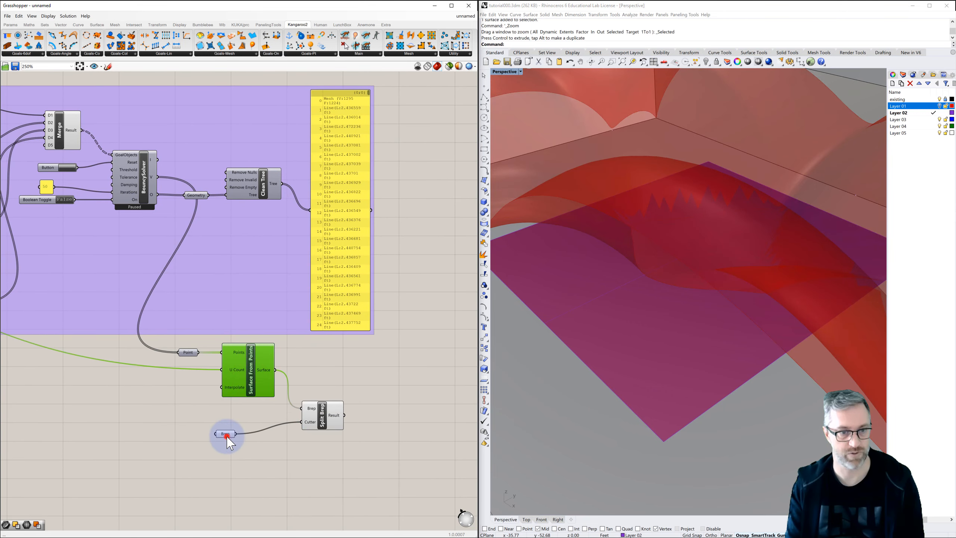
click(226, 435)
click(588, 306)
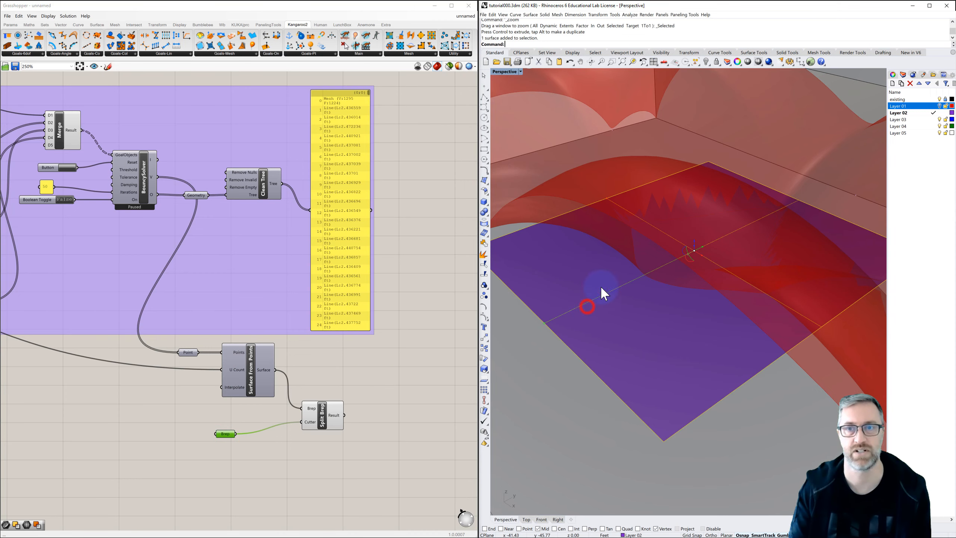
click(706, 63)
right_drag(625, 278, 649, 287)
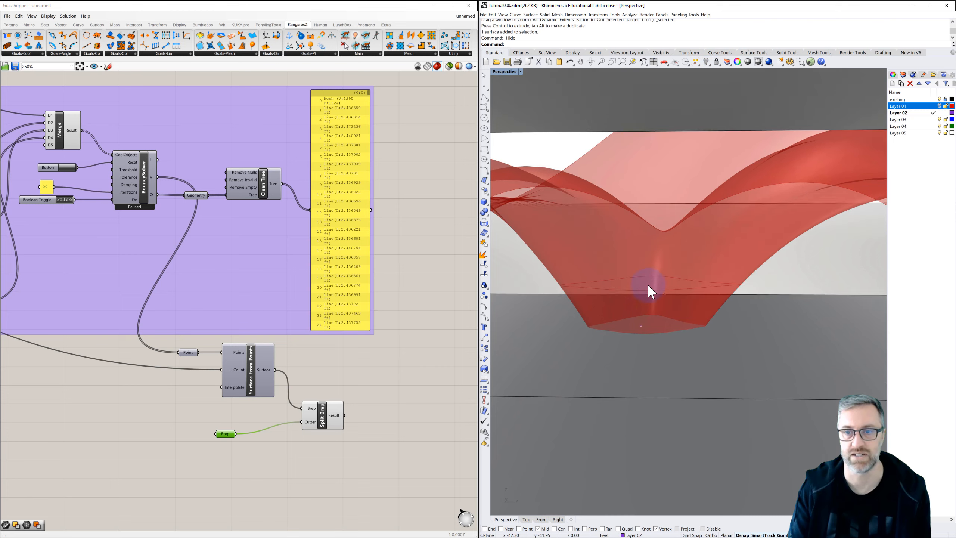
Add a List Item component fed by Split Brep's Result and set its Wrap input to False.
mouse_move(332, 417)
right_drag(345, 415, 288, 401)
click(338, 409)
double_click(337, 411)
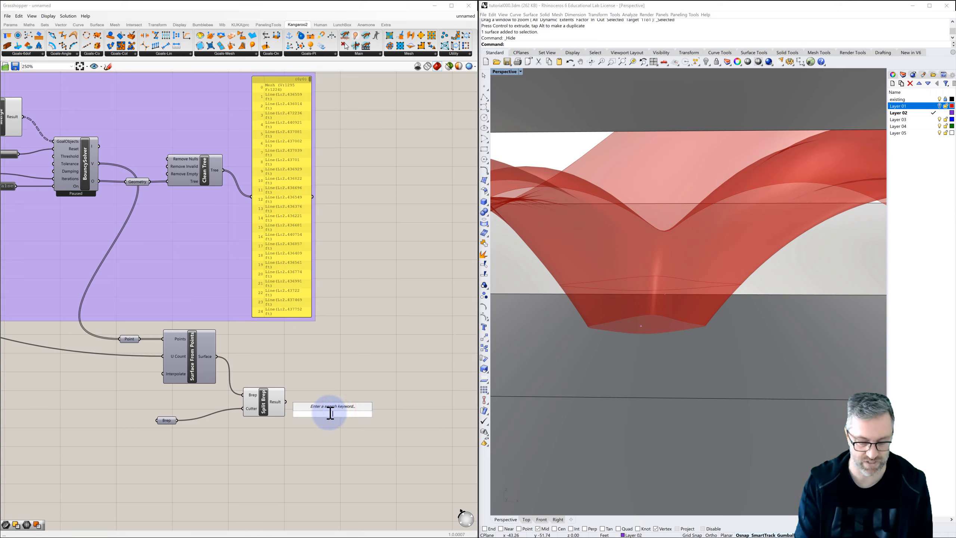
text(list)
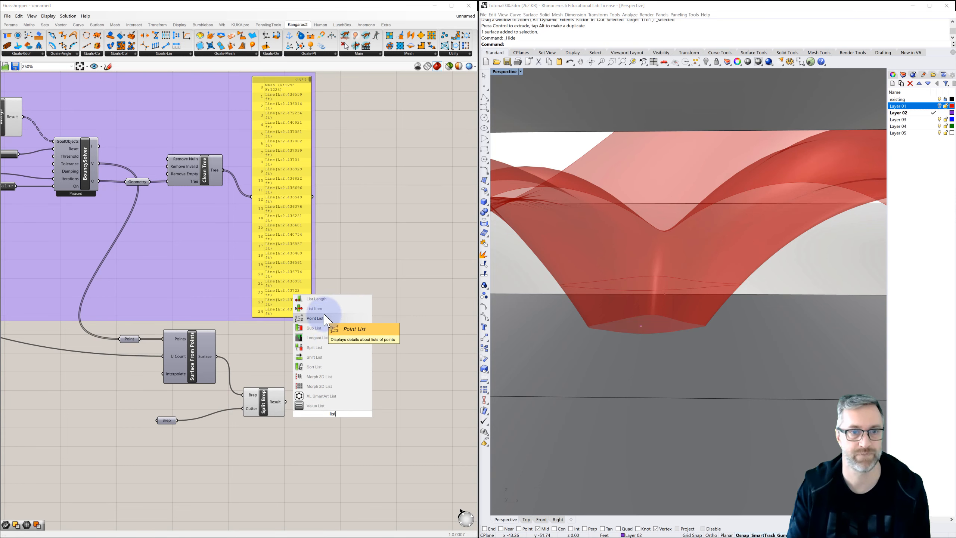
click(316, 309)
drag(288, 402, 315, 406)
right_click(321, 424)
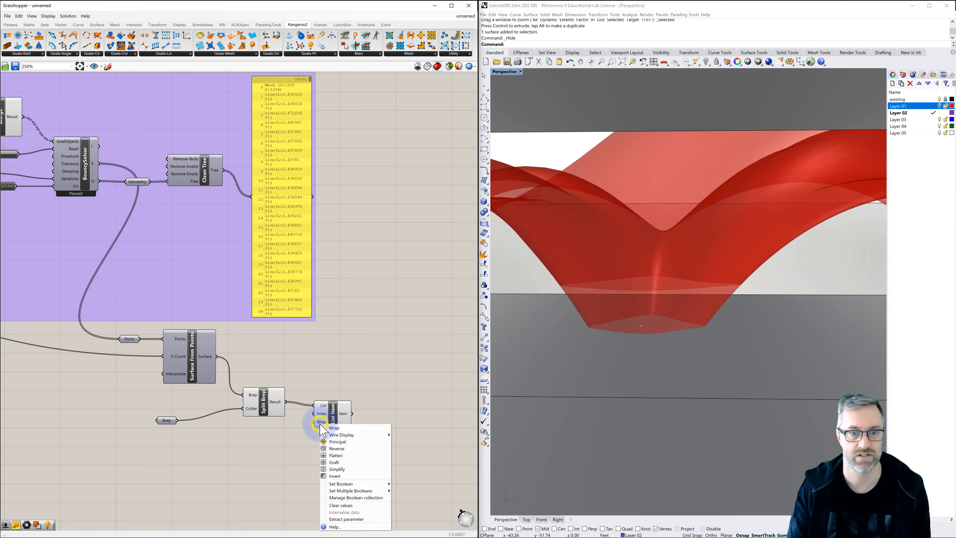
click(345, 484)
click(418, 491)
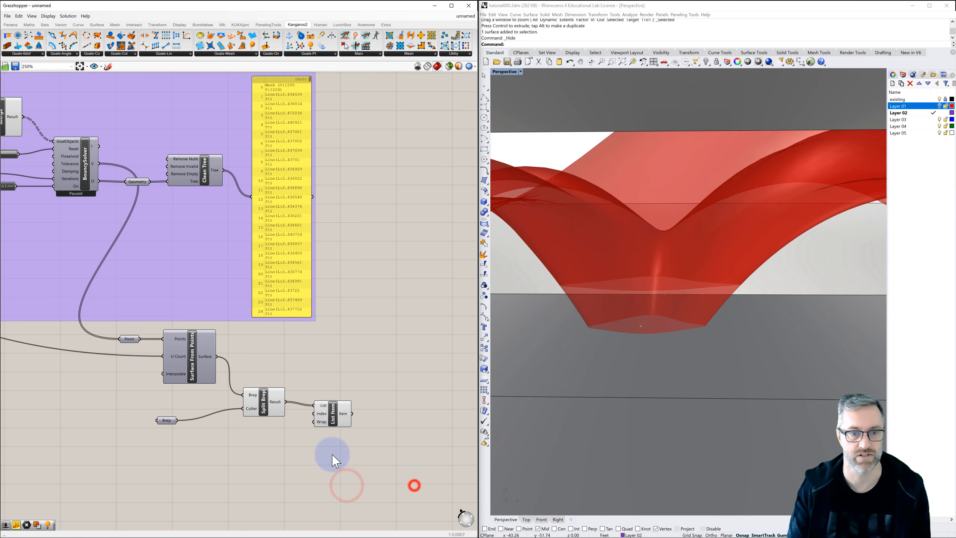
Add an integer number slider, connect it to List Item's Index input, and set it to 0.
double_click(275, 435)
text(3)
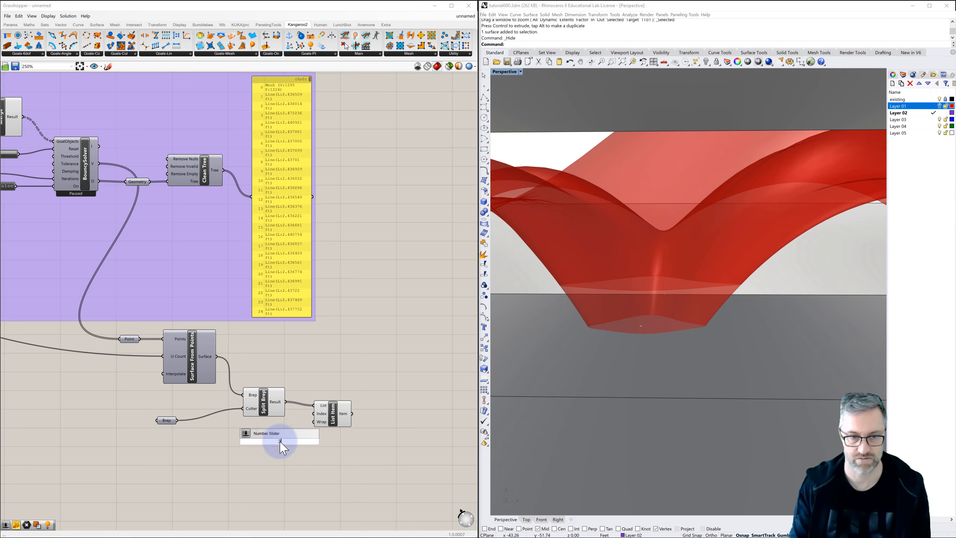
key(Return)
drag(319, 440, 315, 414)
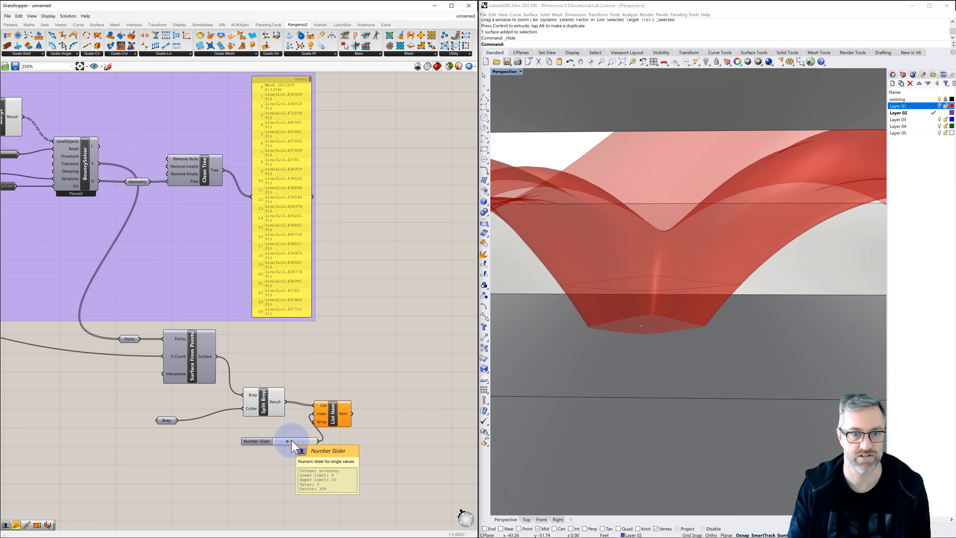
drag(284, 443, 275, 444)
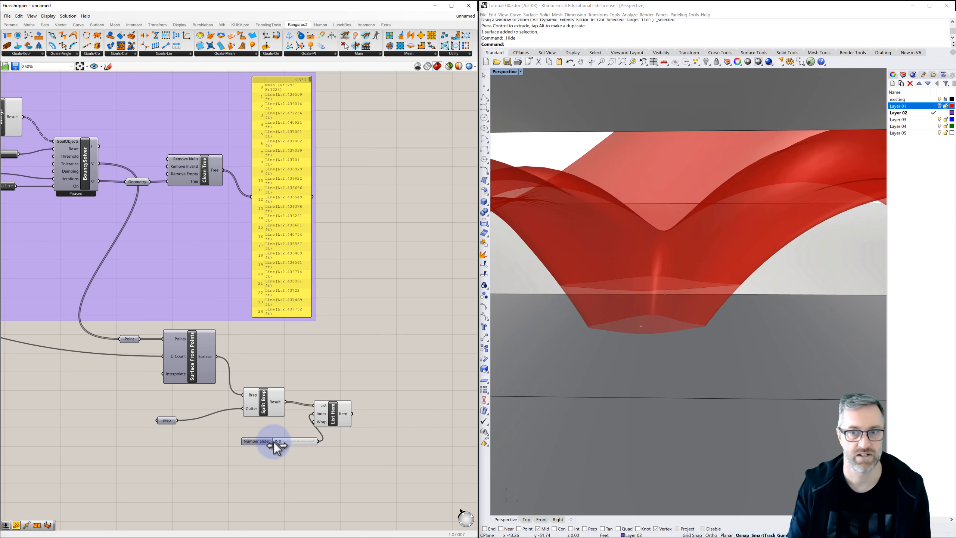
Turn off the Split Brep preview so that only the chosen split piece is displayed.
click(266, 410)
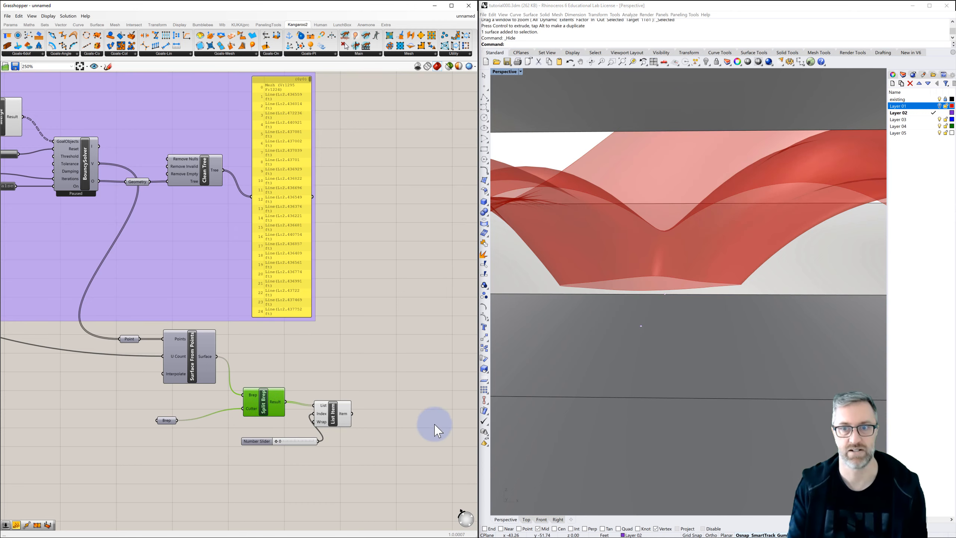
scroll(663, 347, down, 5)
right_drag(676, 356, 773, 360)
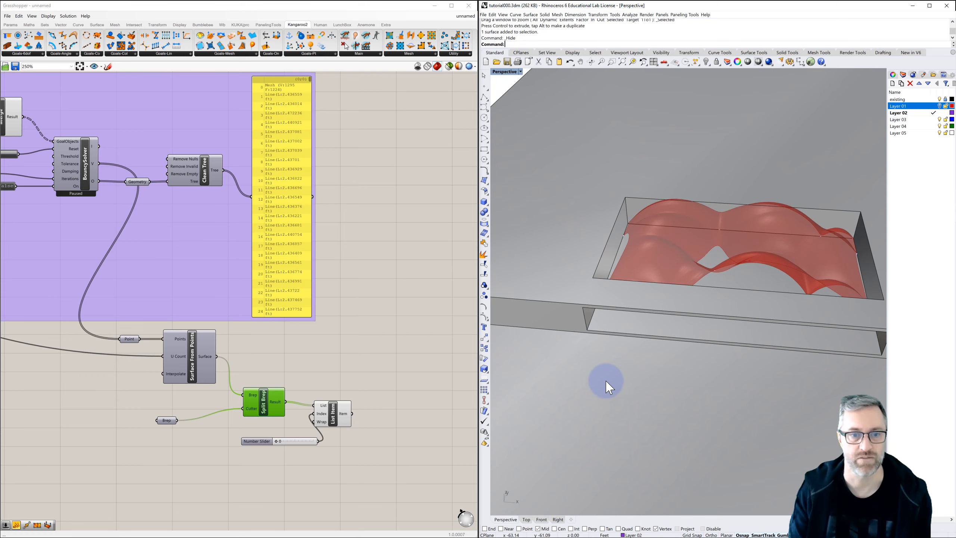
Bake the List Item surface into Rhino with the default attributes and turn off List Item's preview.
click(335, 425)
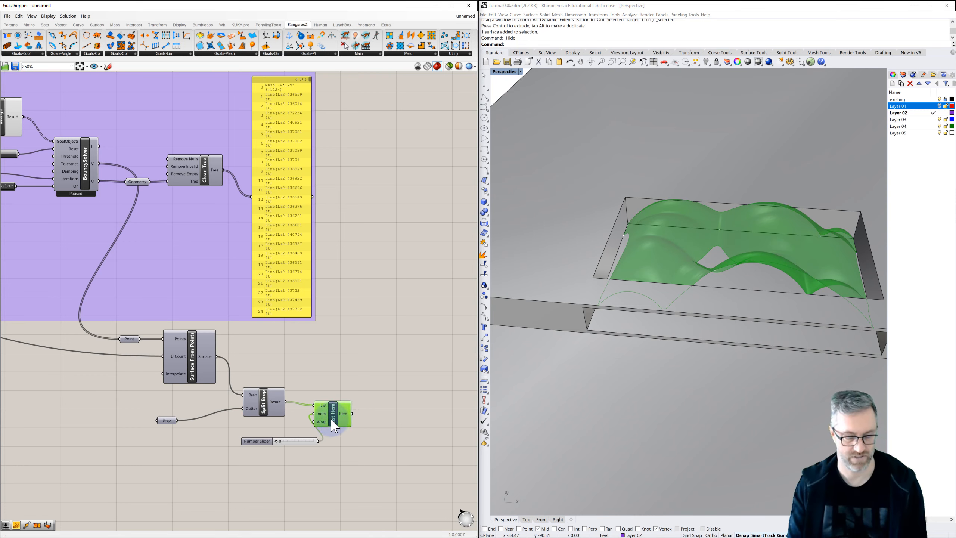
right_click(331, 419)
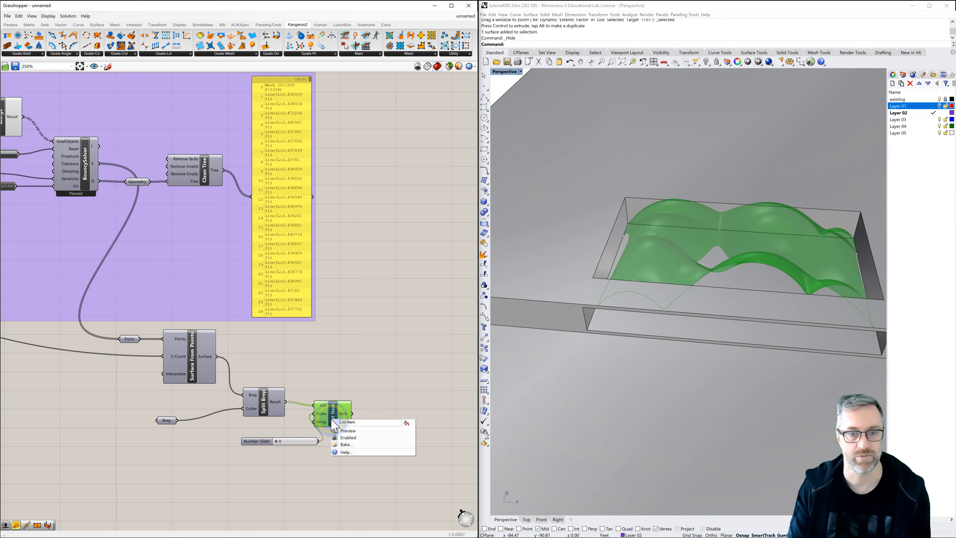
click(347, 445)
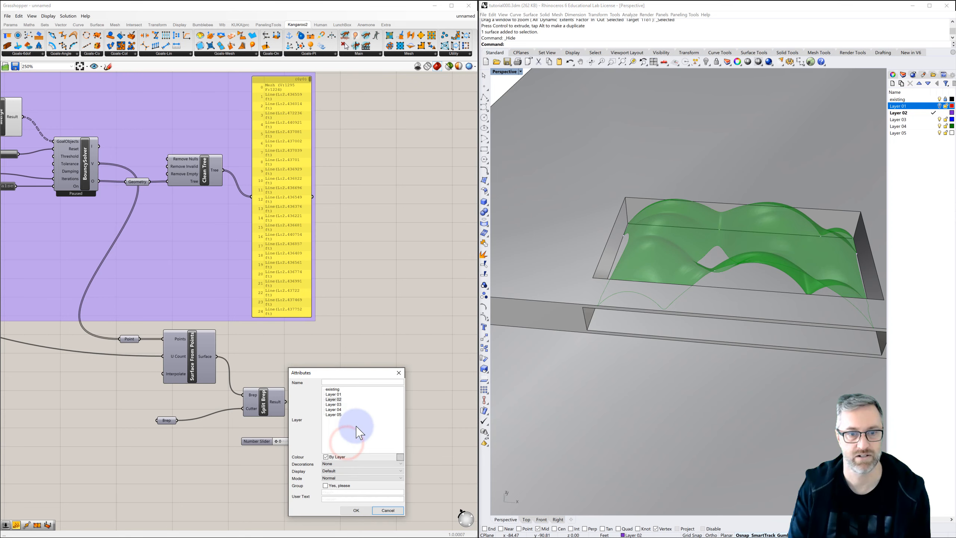
click(355, 511)
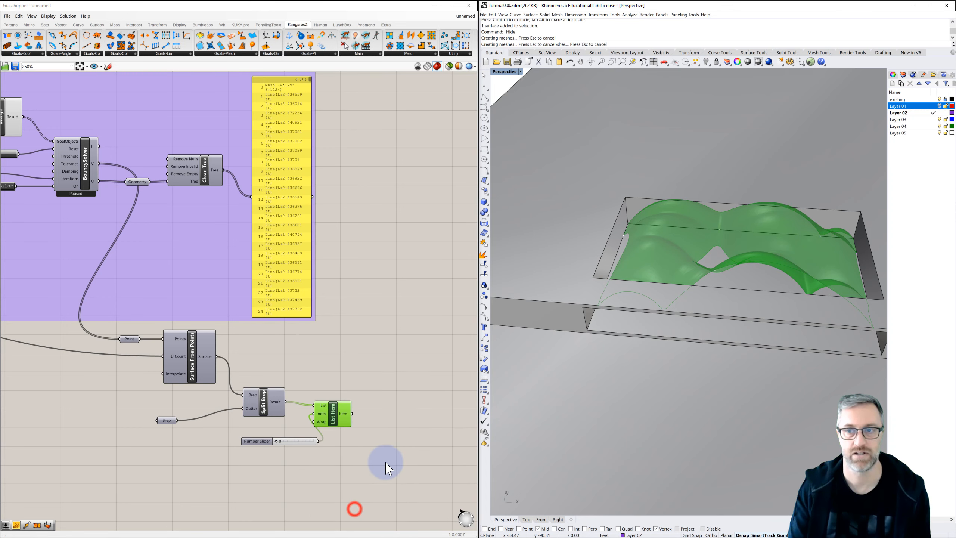
click(398, 395)
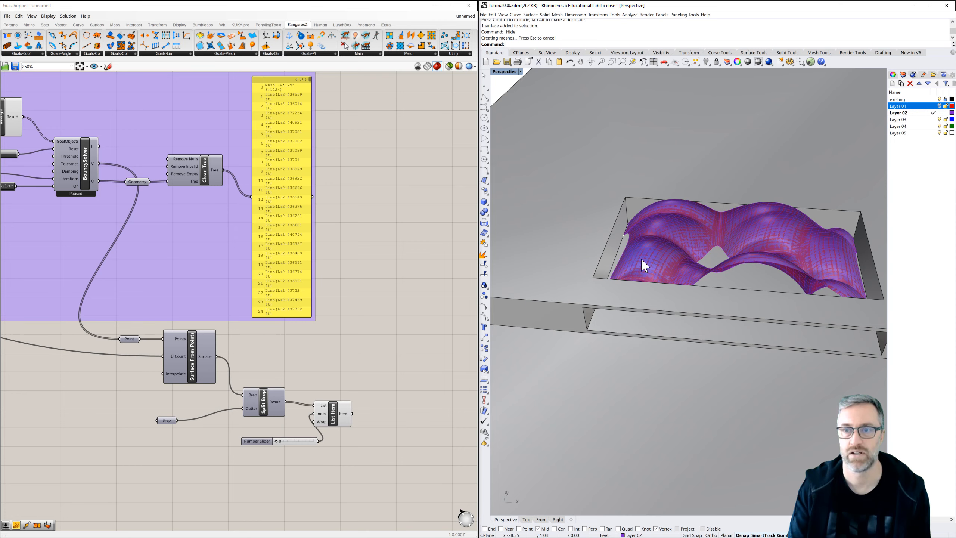
click(333, 426)
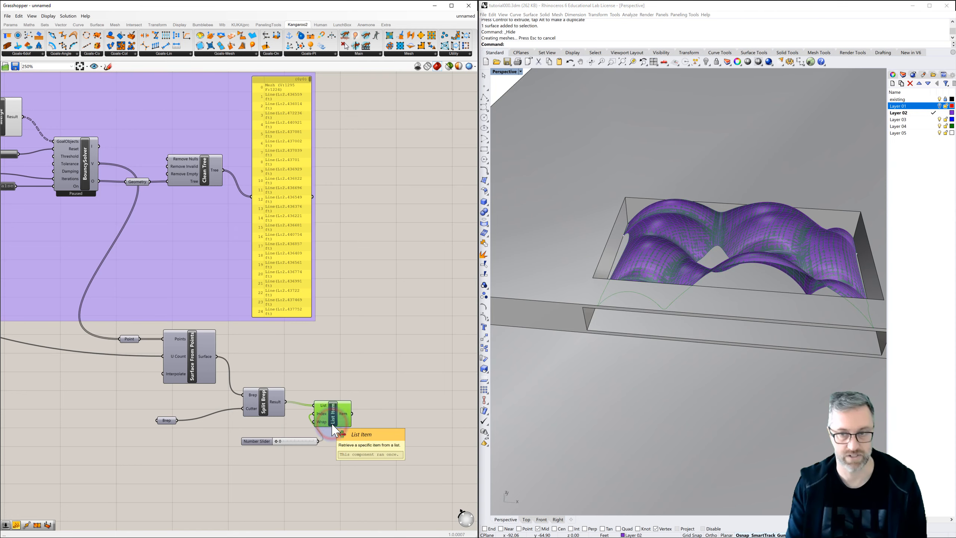
Examine the baked vault surface from several angles, including its central opening and cut lower edges.
right_drag(704, 267, 737, 248)
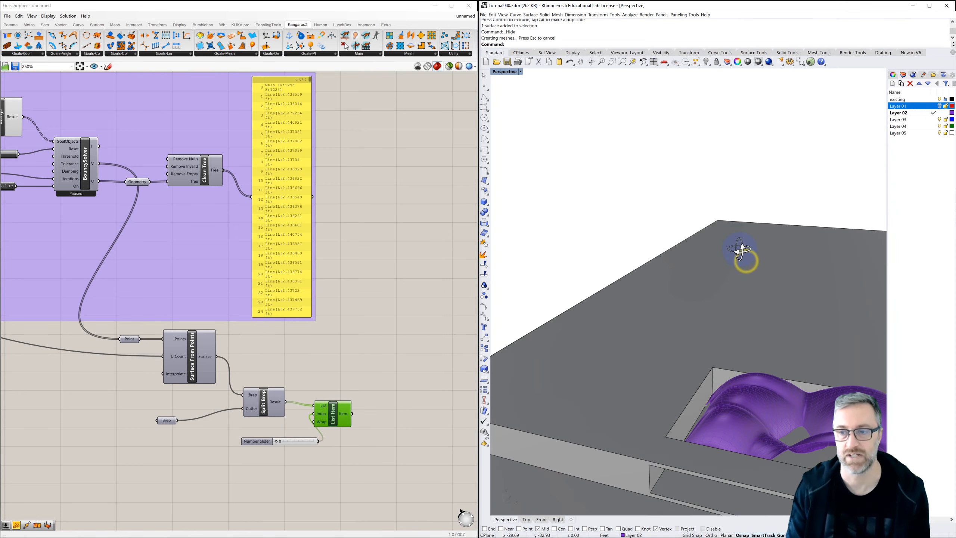
shift+right_drag(771, 340, 642, 190)
right_drag(665, 227, 648, 235)
click(763, 148)
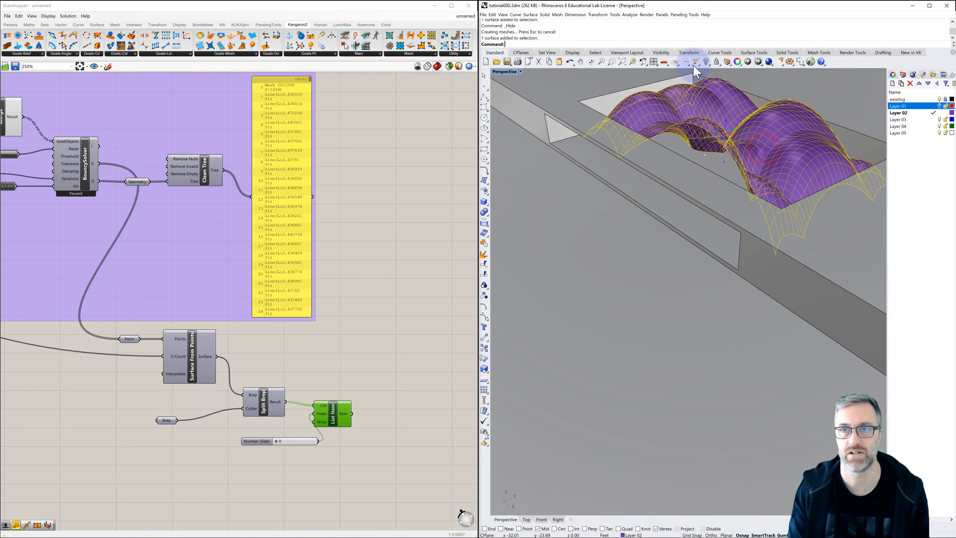
click(632, 62)
click(726, 192)
mouse_move(721, 235)
right_down()
mouse_move(705, 262)
mouse_move(667, 220)
mouse_move(572, 226)
mouse_move(568, 246)
right_up()
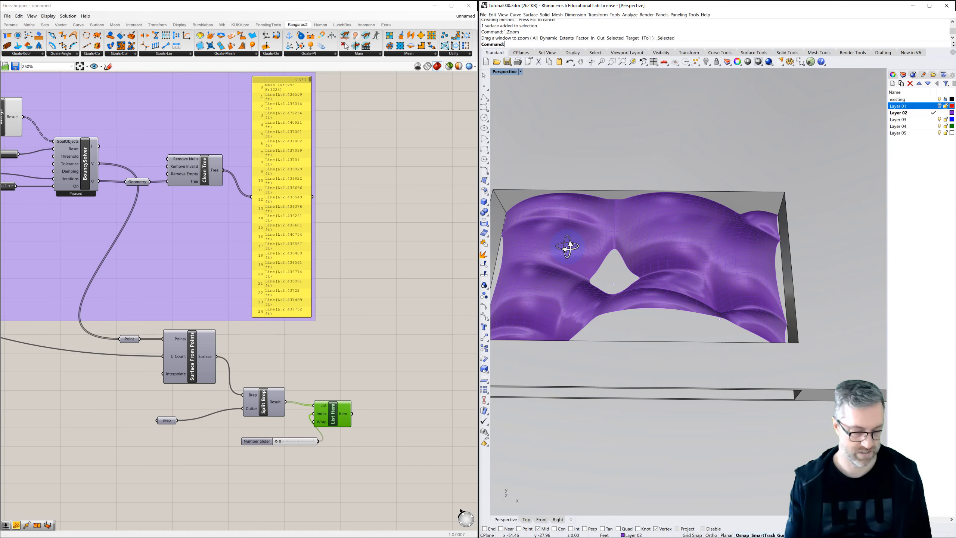
right_drag(573, 273, 816, 250)
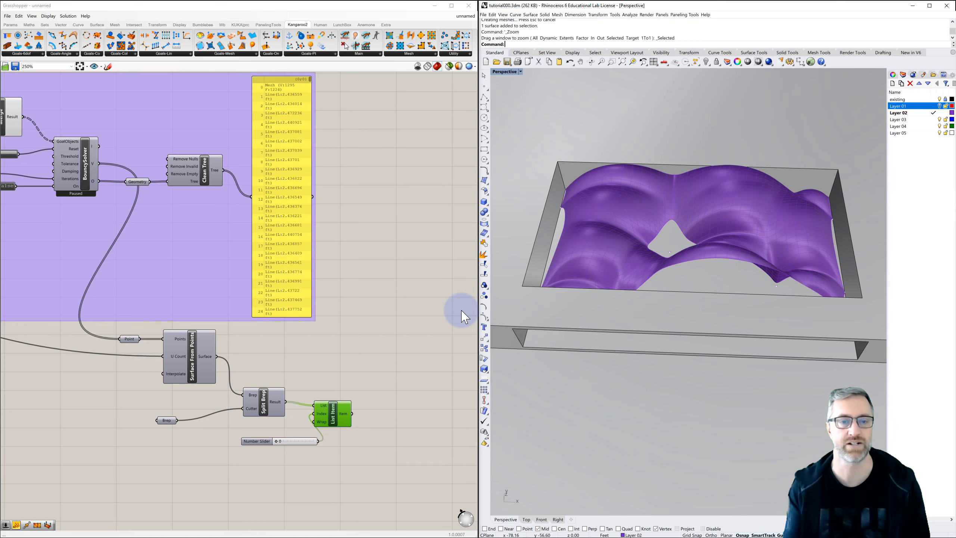
click(377, 317)
scroll(382, 335, down, 3)
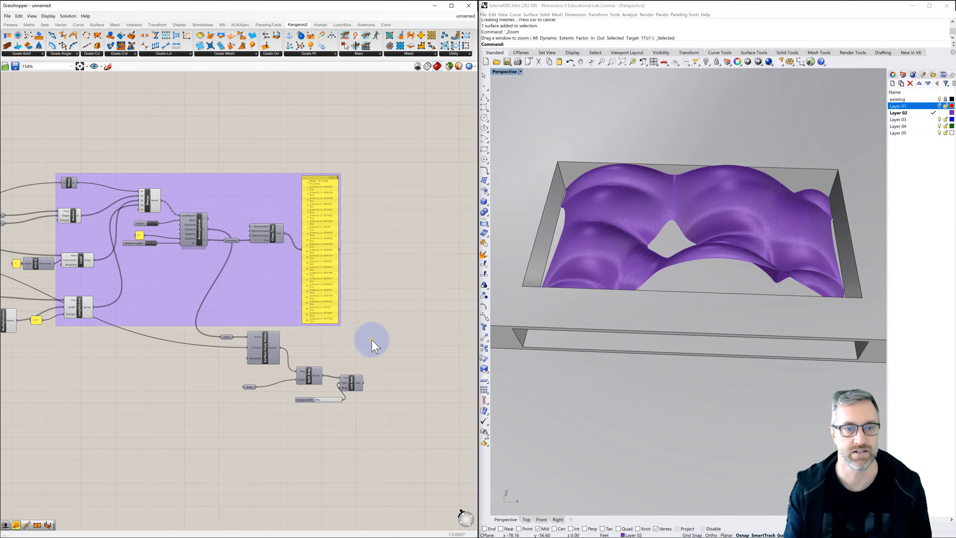
right_drag(372, 341, 402, 324)
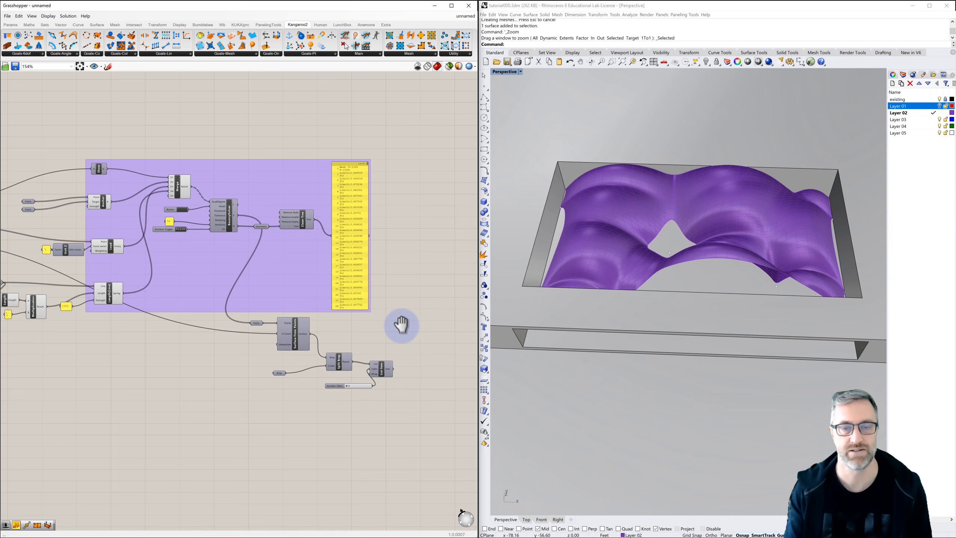